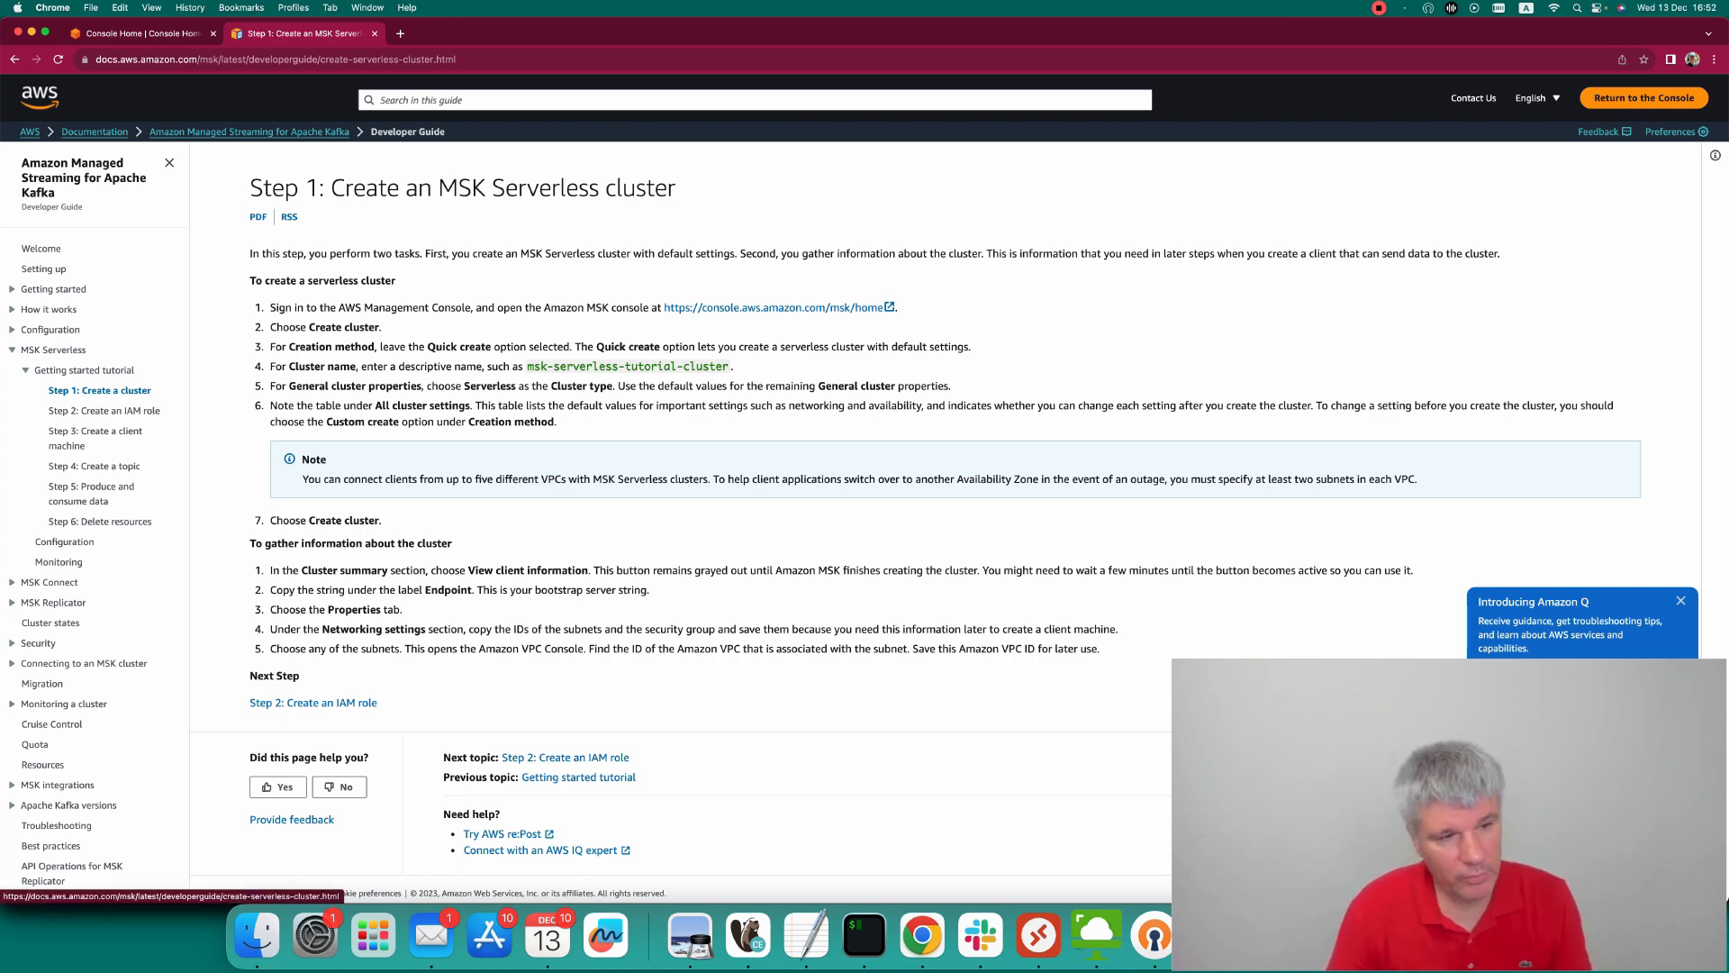
Switch to the AWS console, open the MSK service and start creating a new cluster from its cluster list.
key(ctrl+shift+Tab)
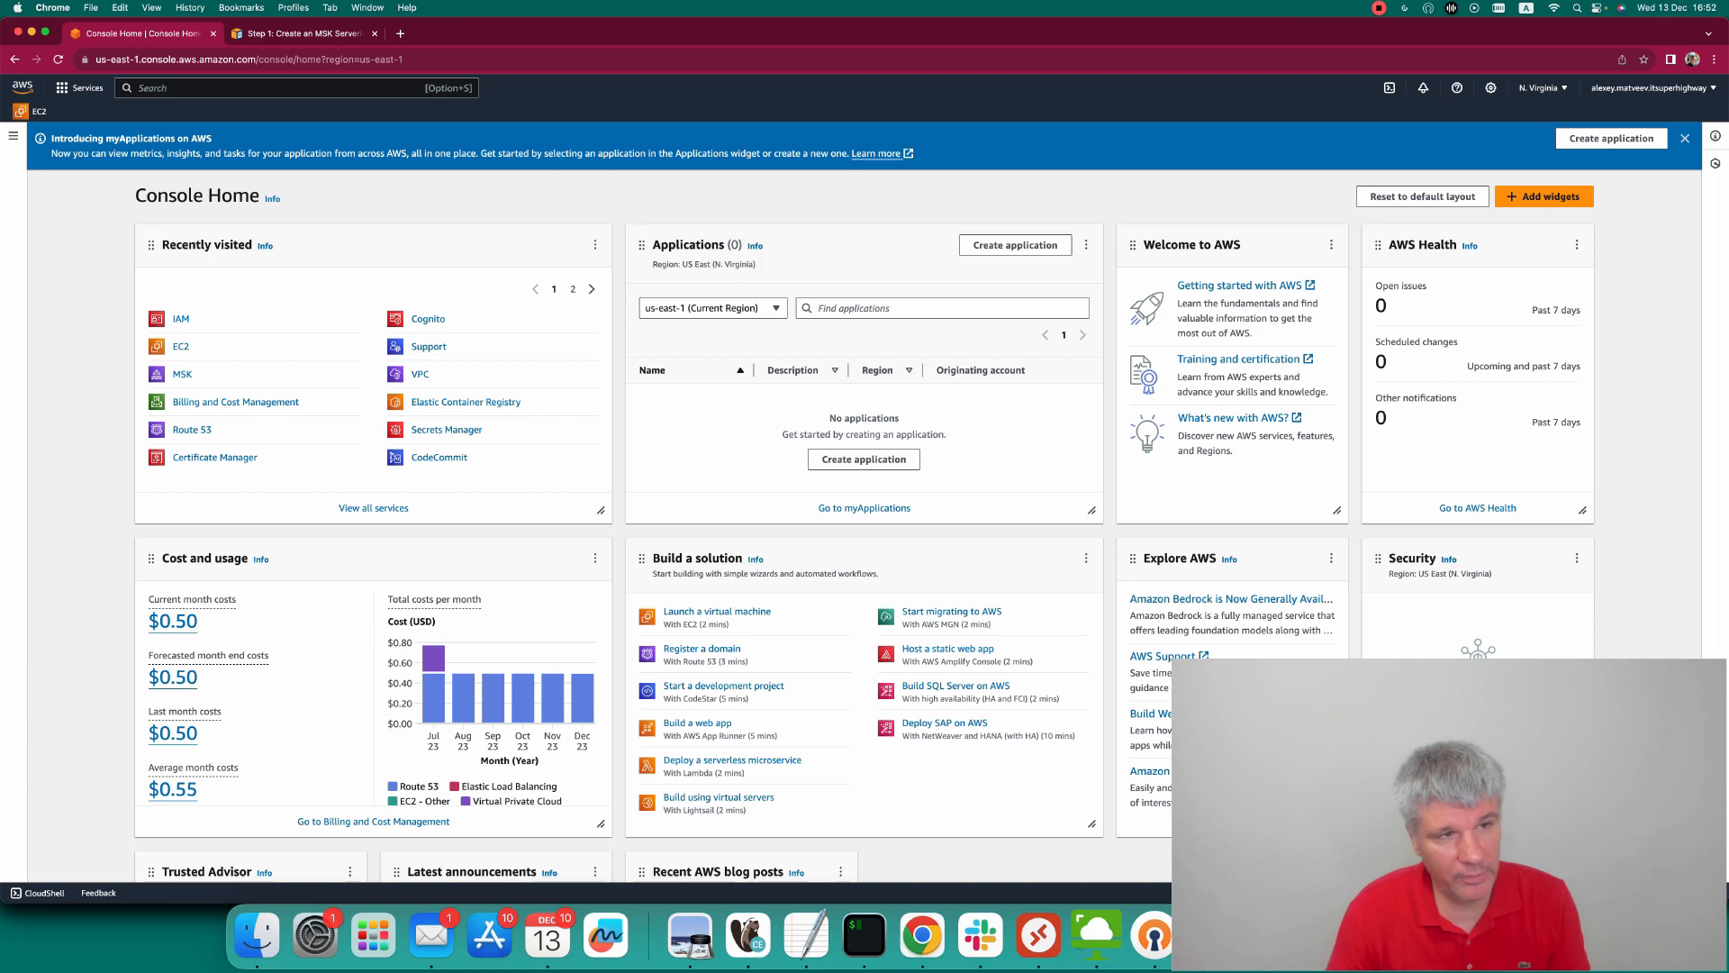
key(alt+s)
text(msk)
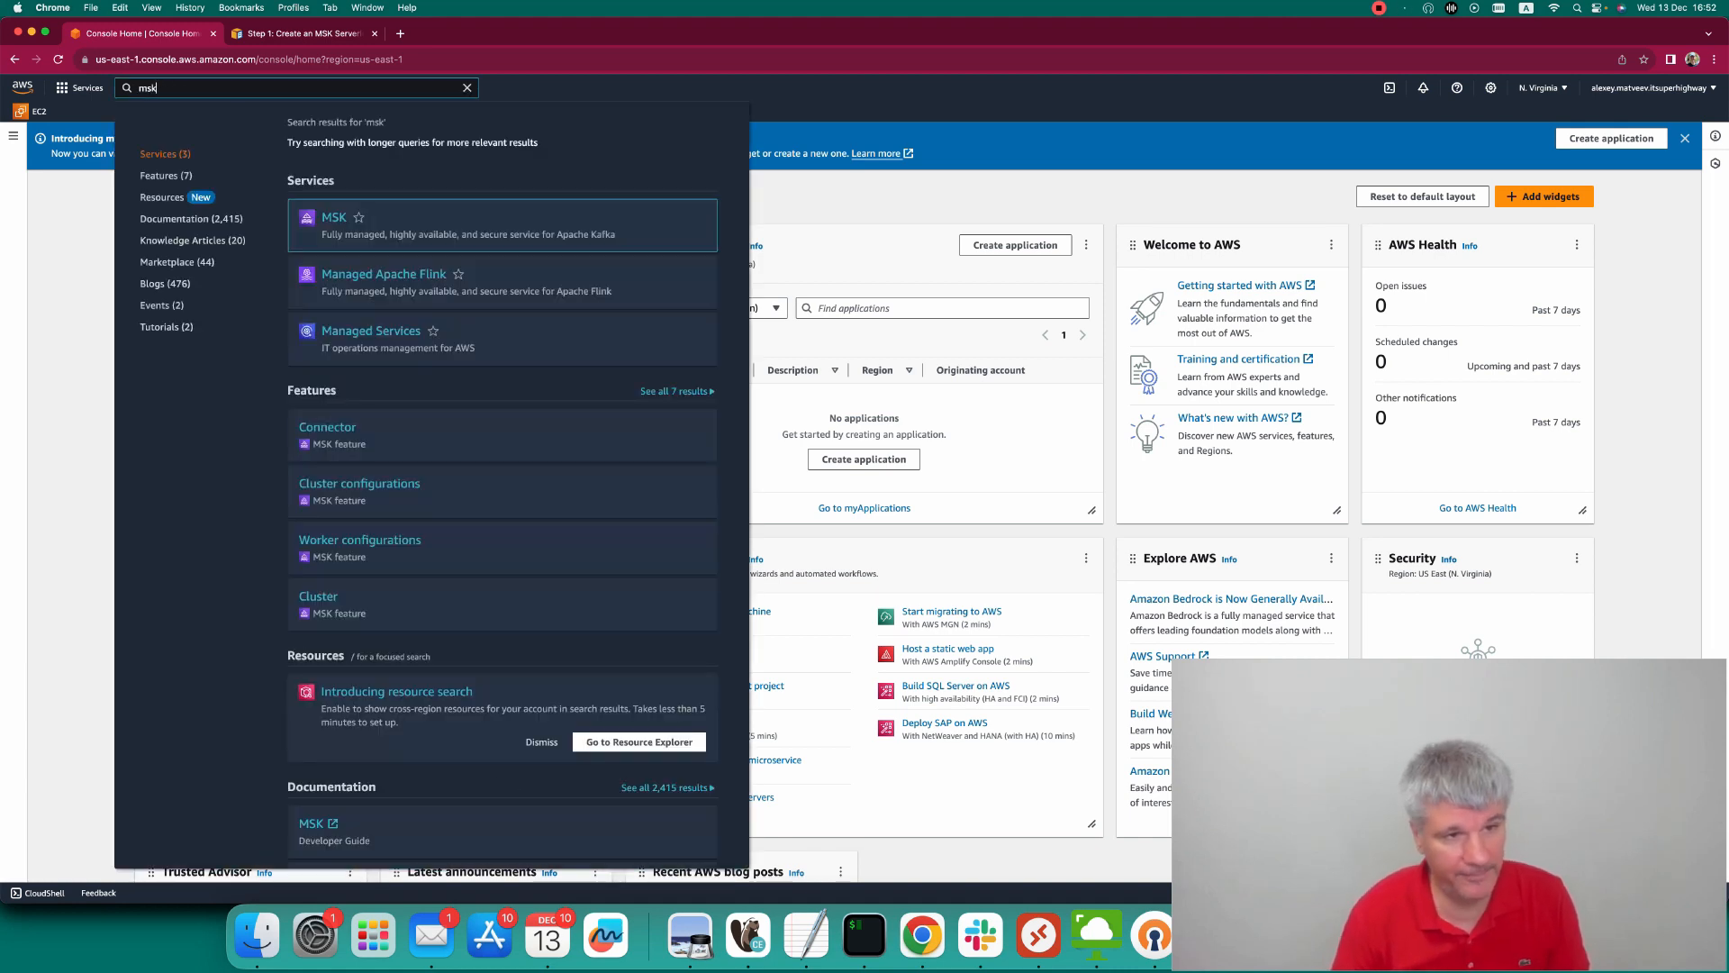
key(Return)
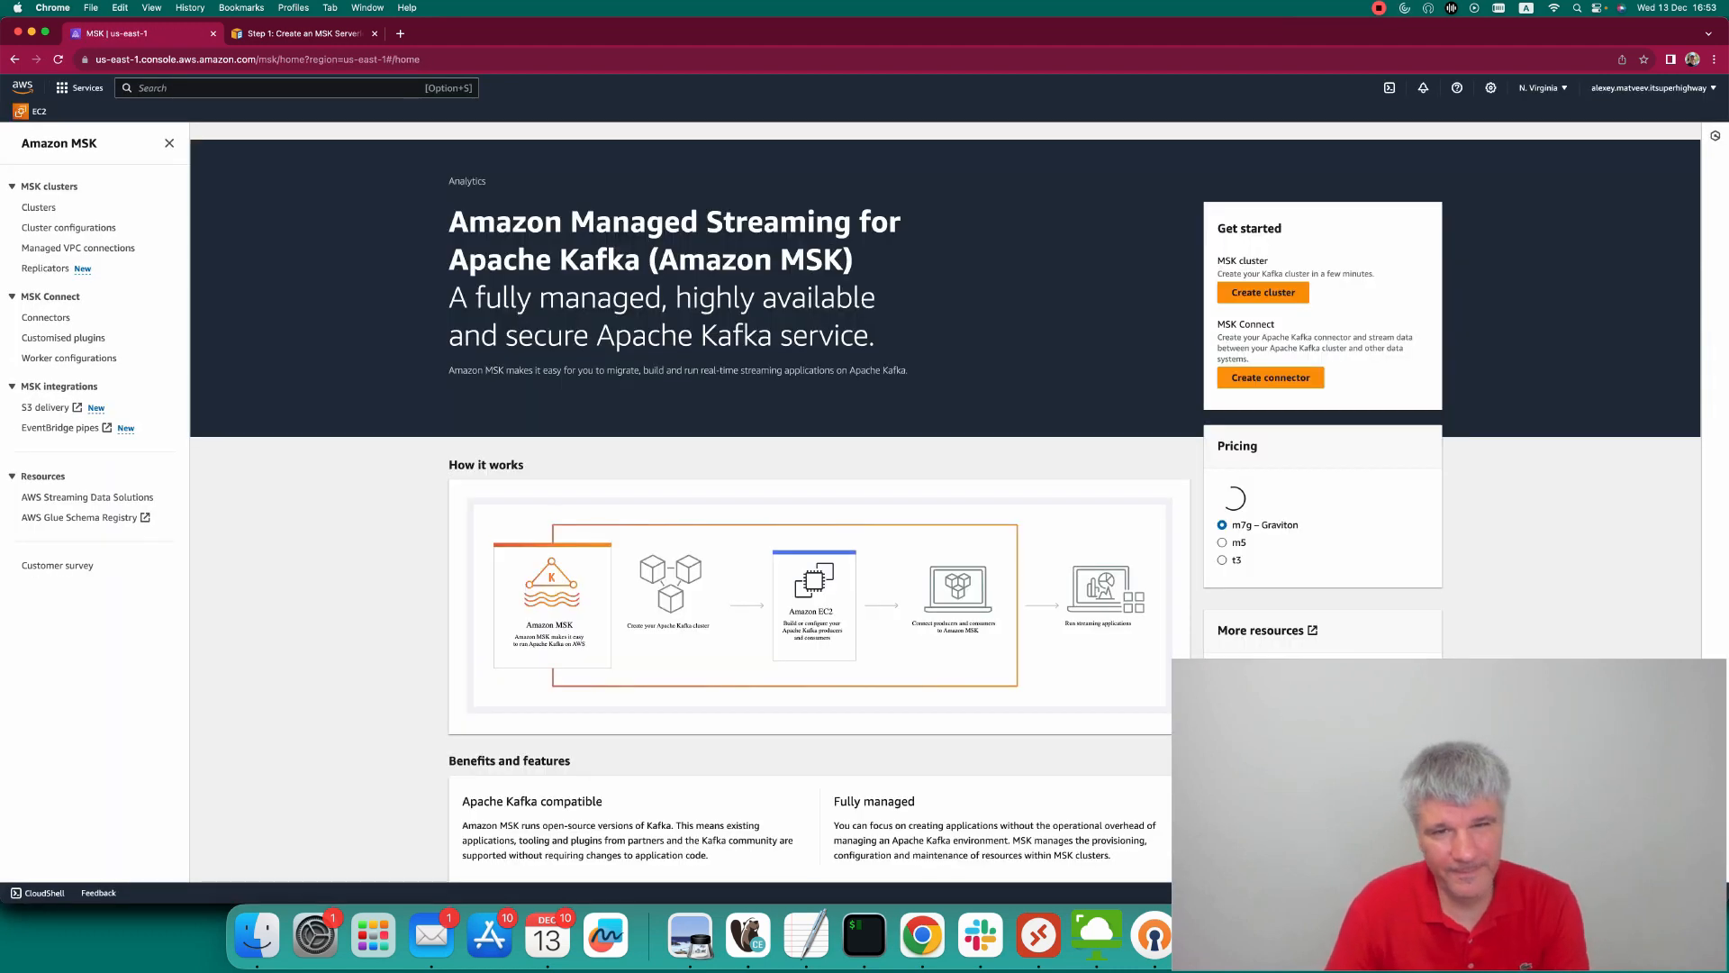
click(38, 207)
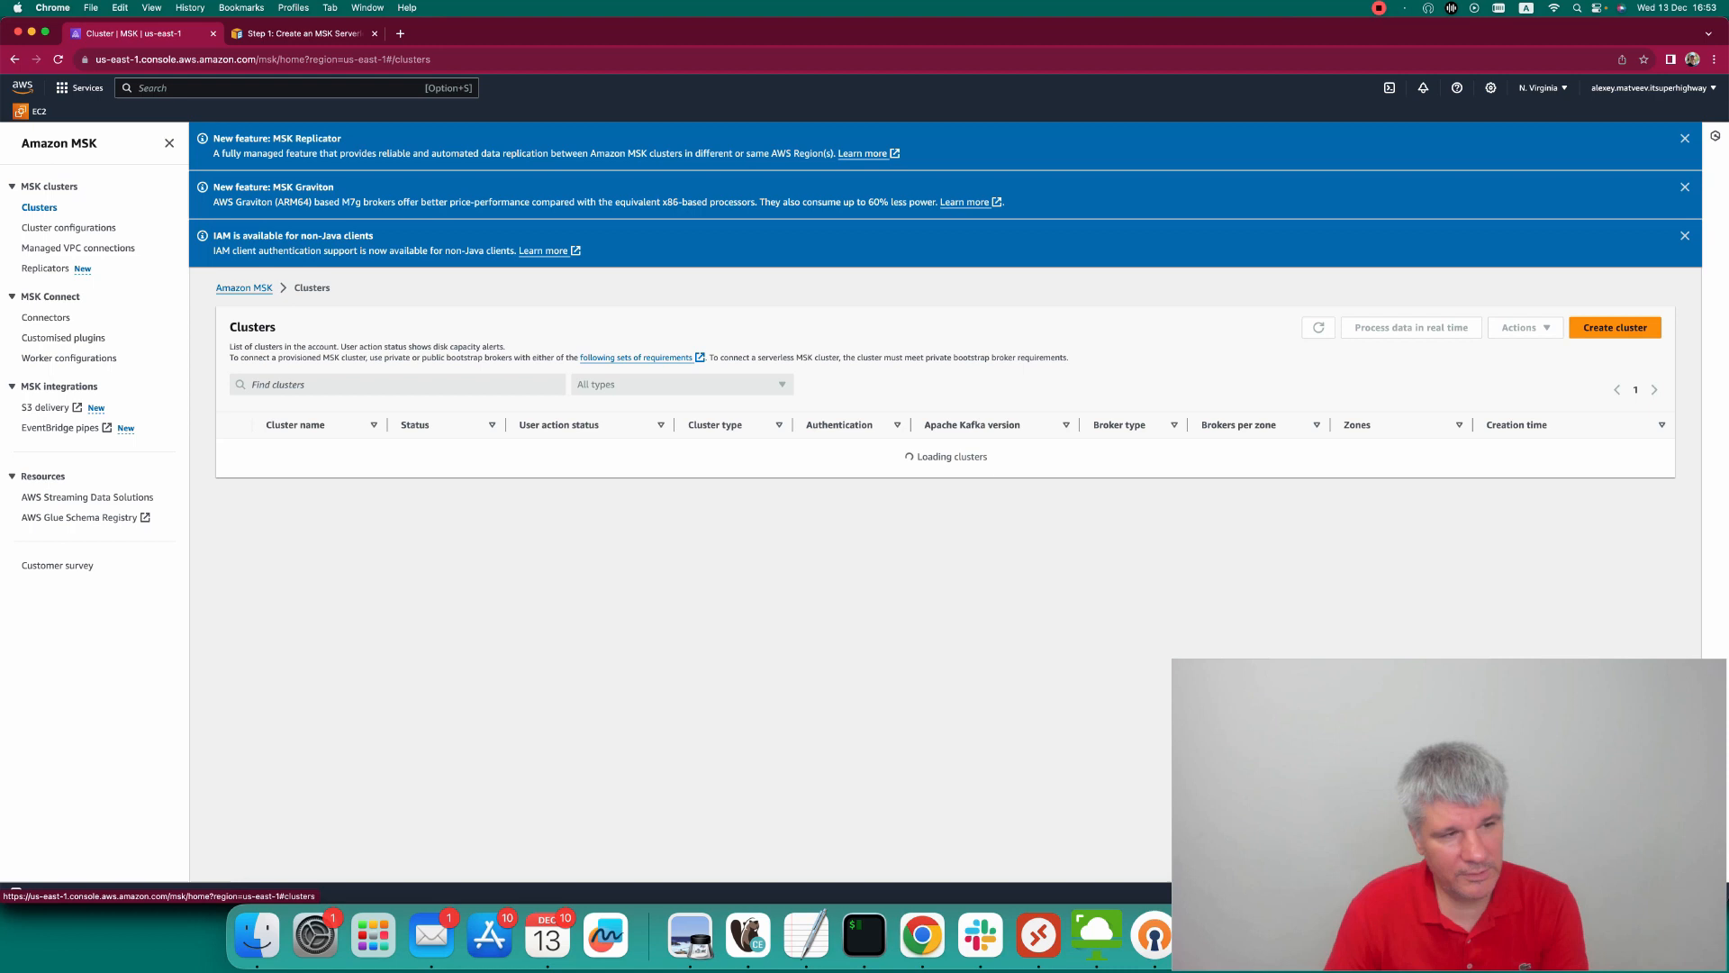
click(1615, 328)
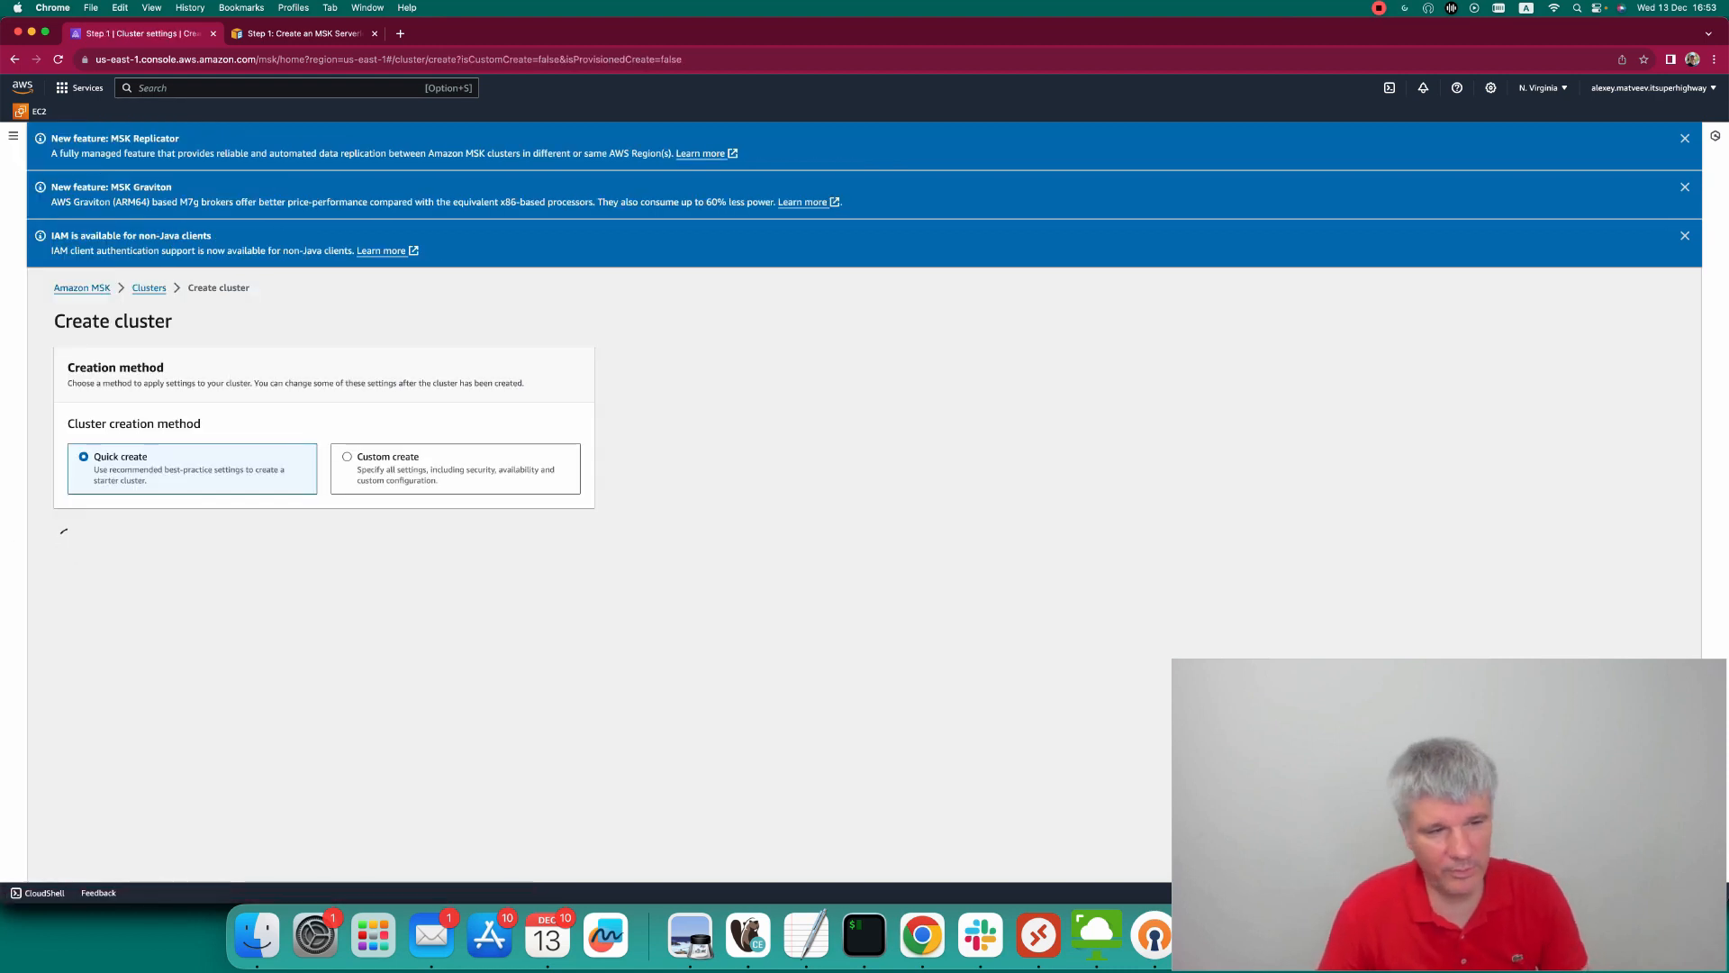
Choose the Custom create method, name the cluster new-cluster, keep the Serverless type and continue to the networking settings.
click(347, 456)
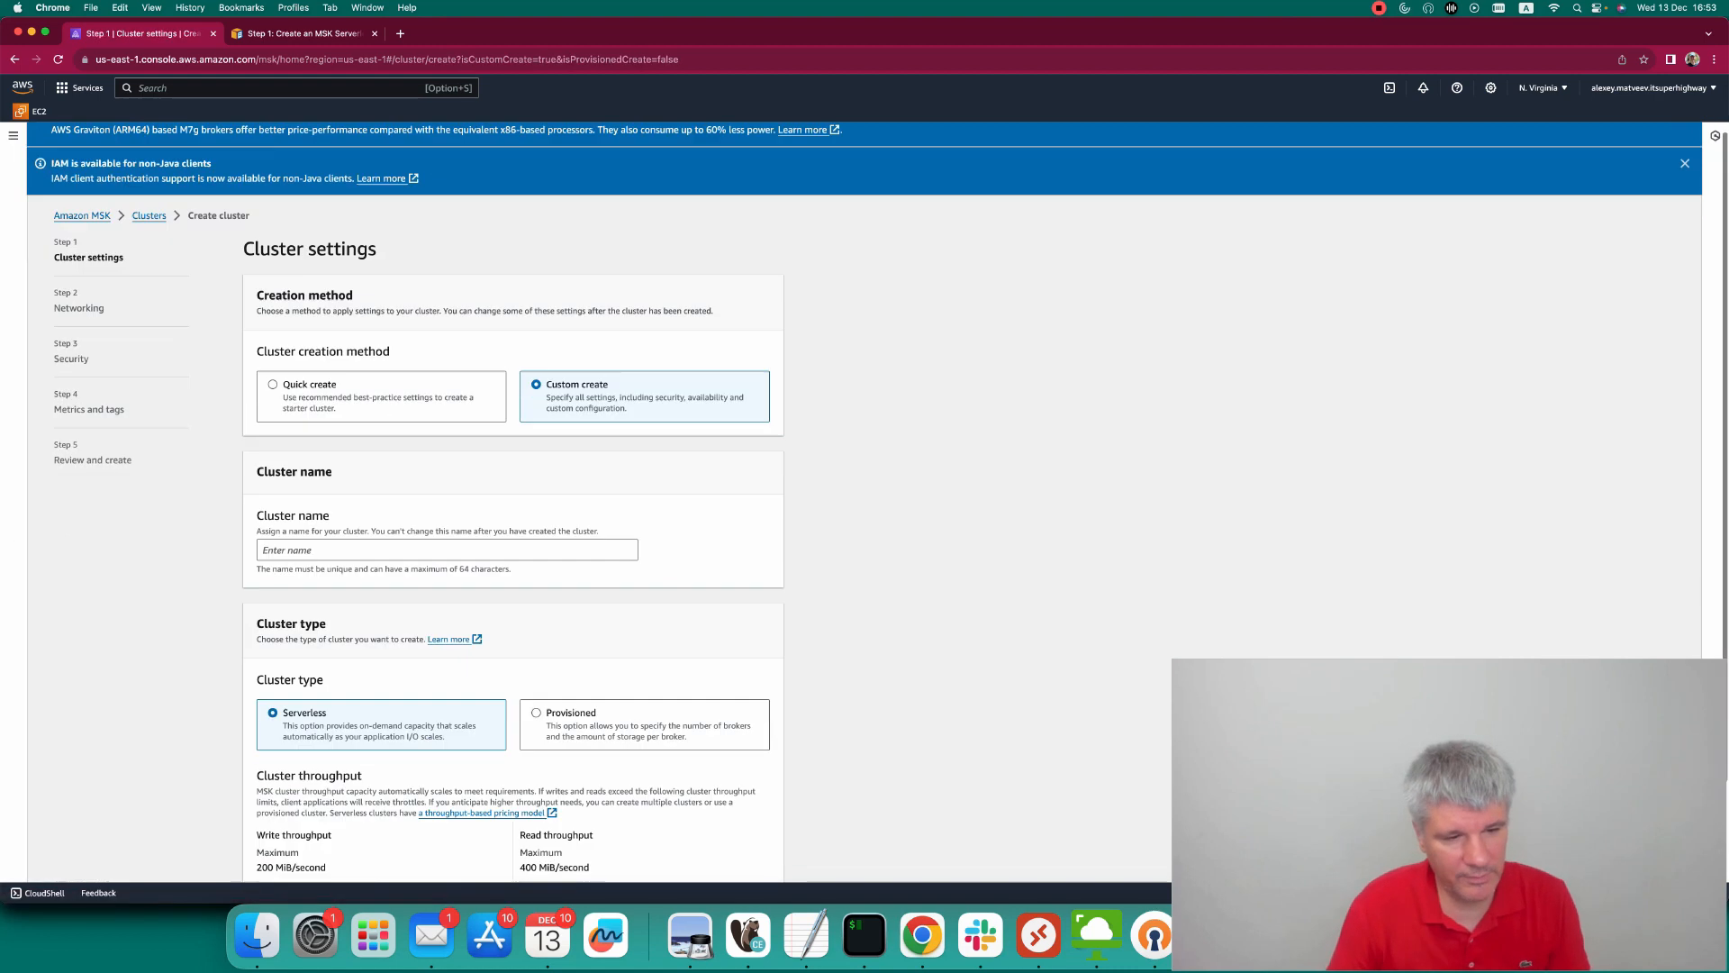
text(a)
key(BackSpace)
text(new-cluster)
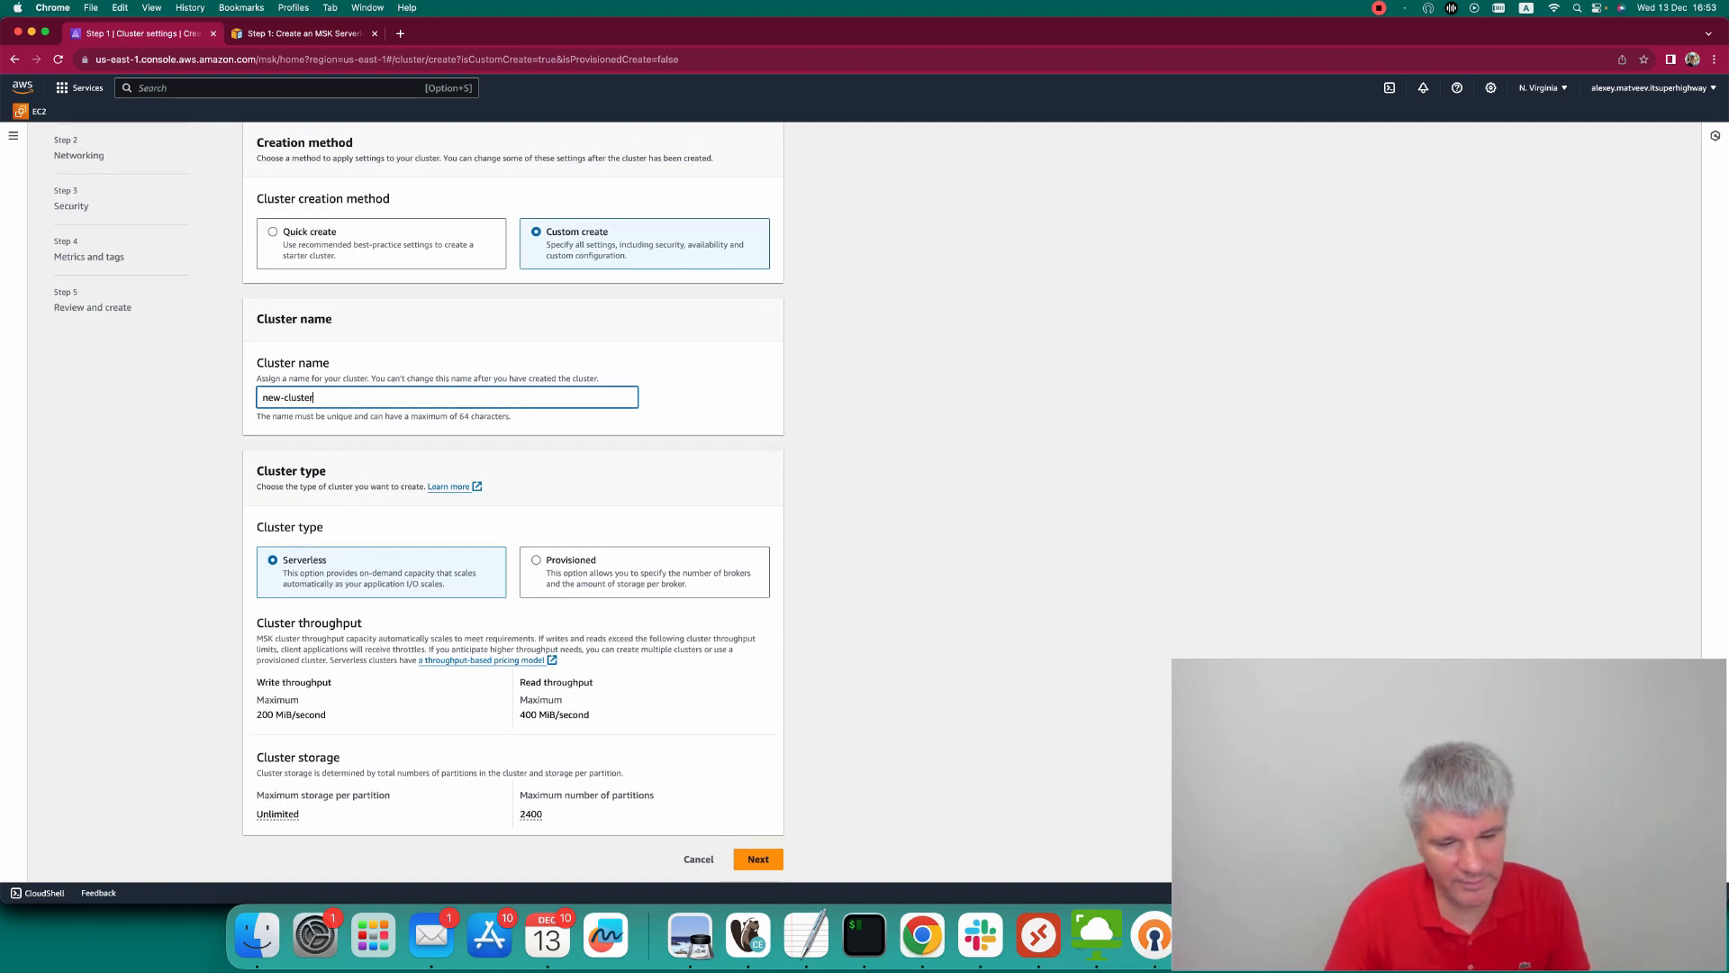
key(Return)
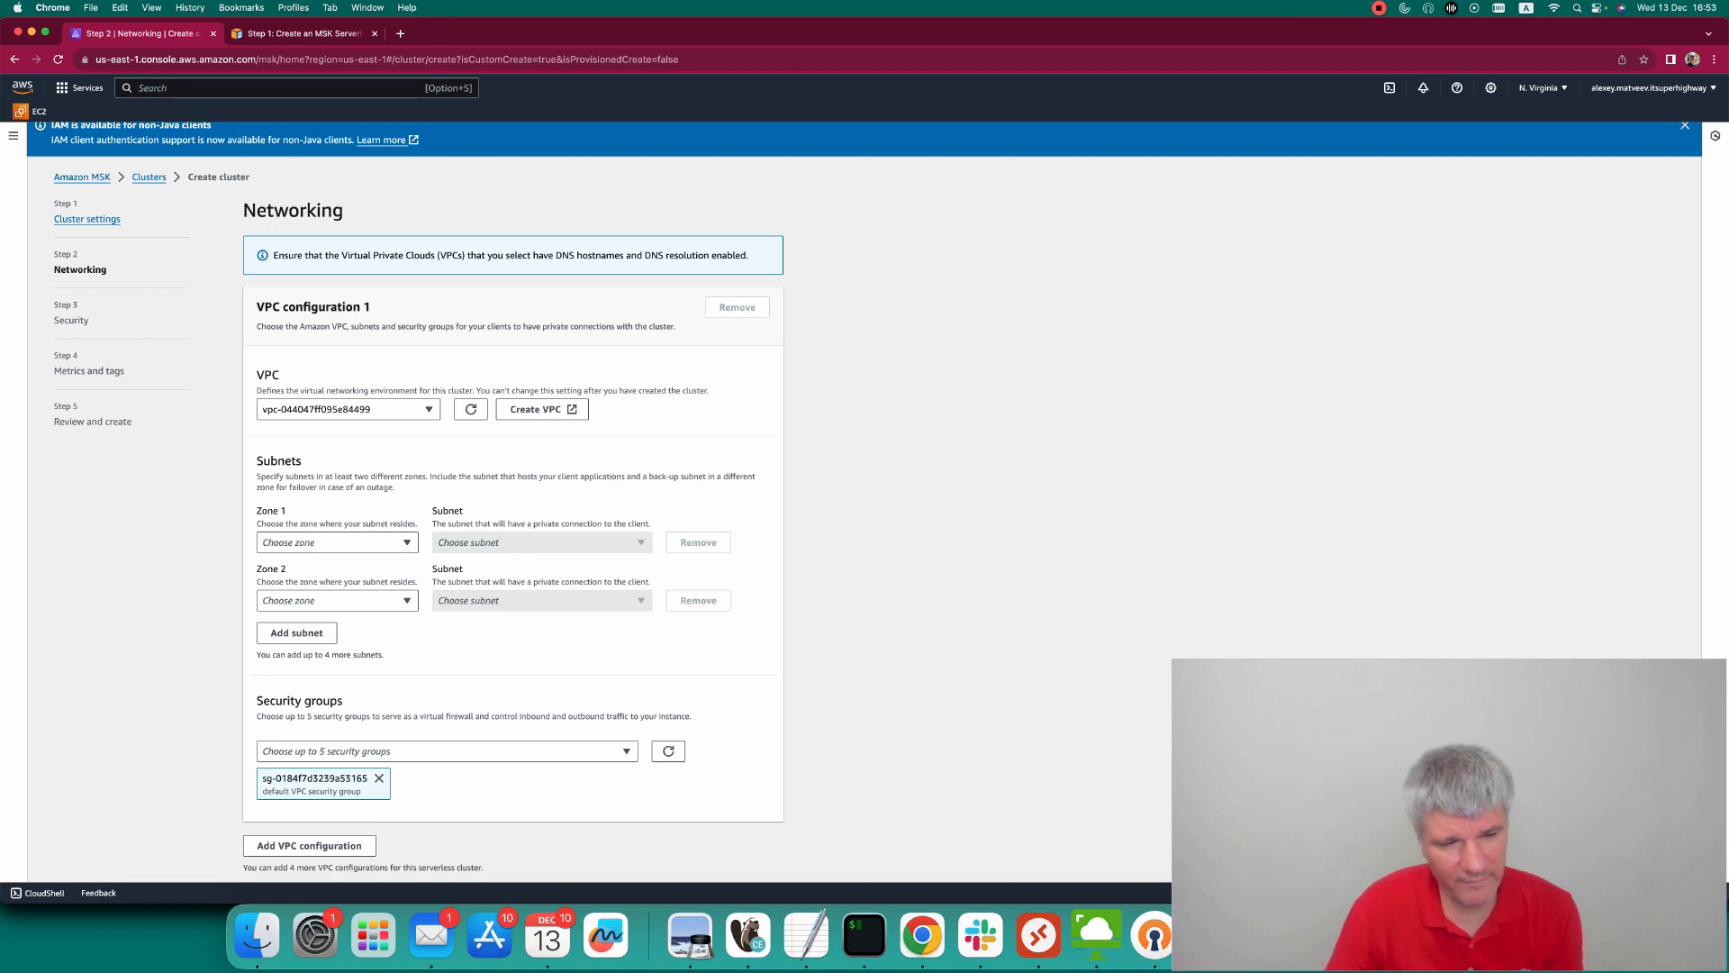
Set the cluster's zones to us-east-1a and us-east-1b and choose the offered subnet for each.
click(337, 542)
click(288, 566)
click(337, 600)
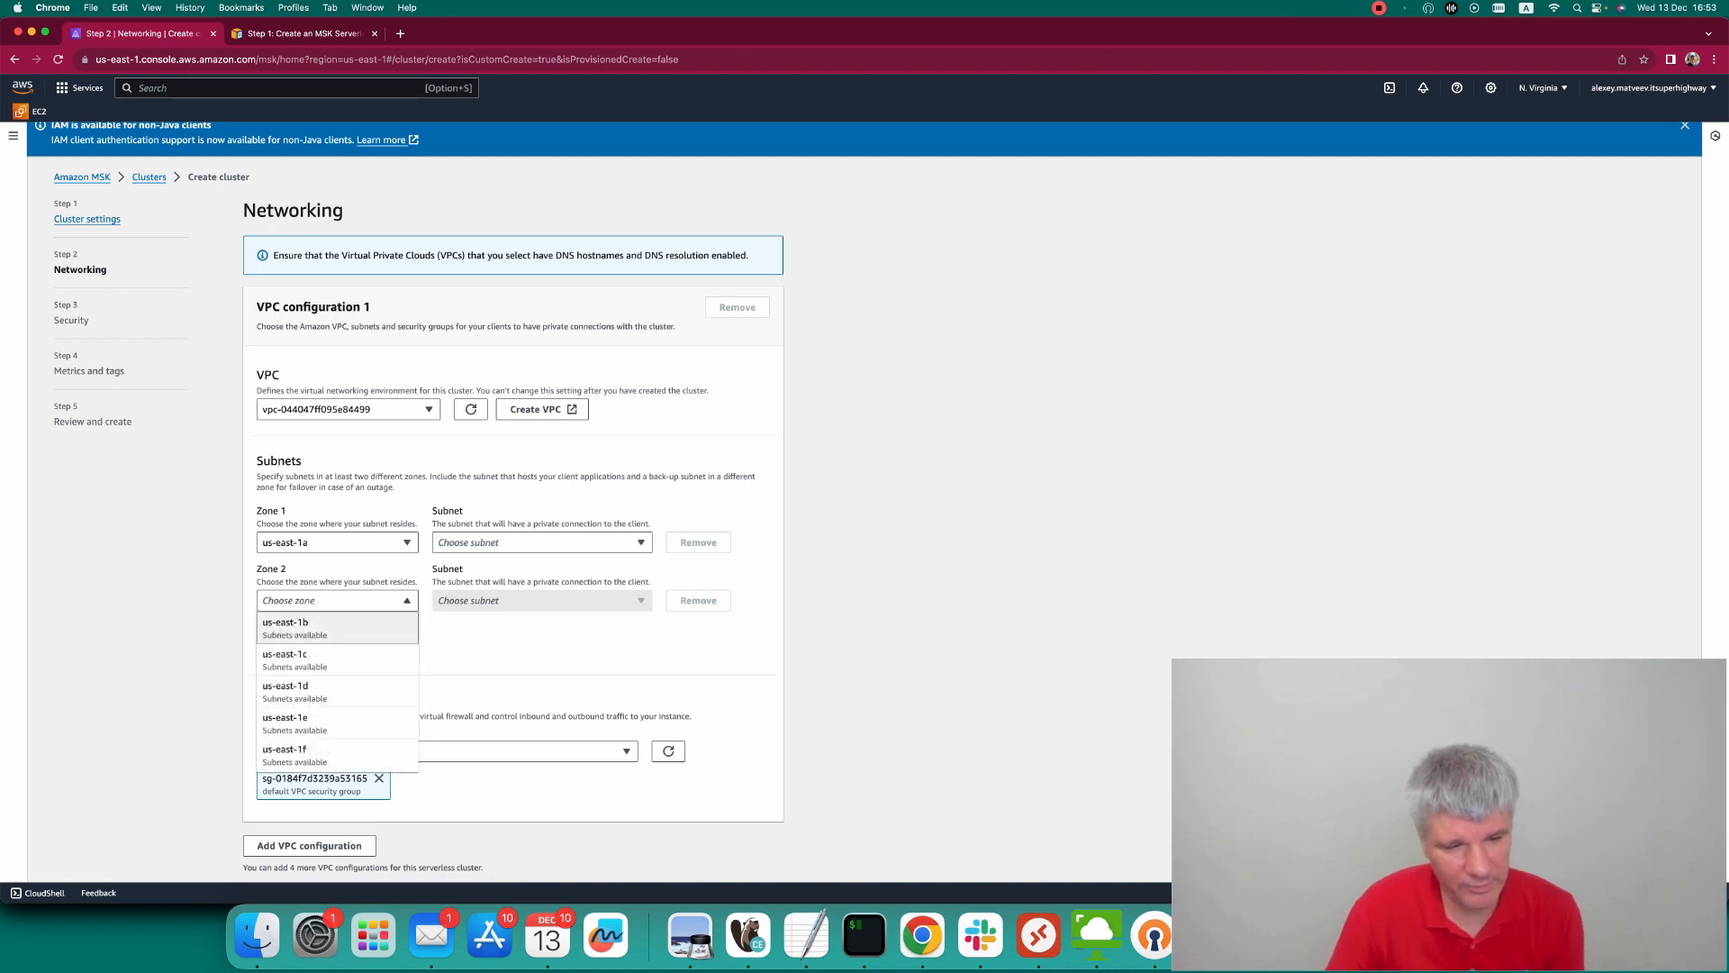
click(289, 648)
click(540, 542)
click(500, 567)
click(541, 600)
click(499, 625)
scroll(865, 540, down, 1)
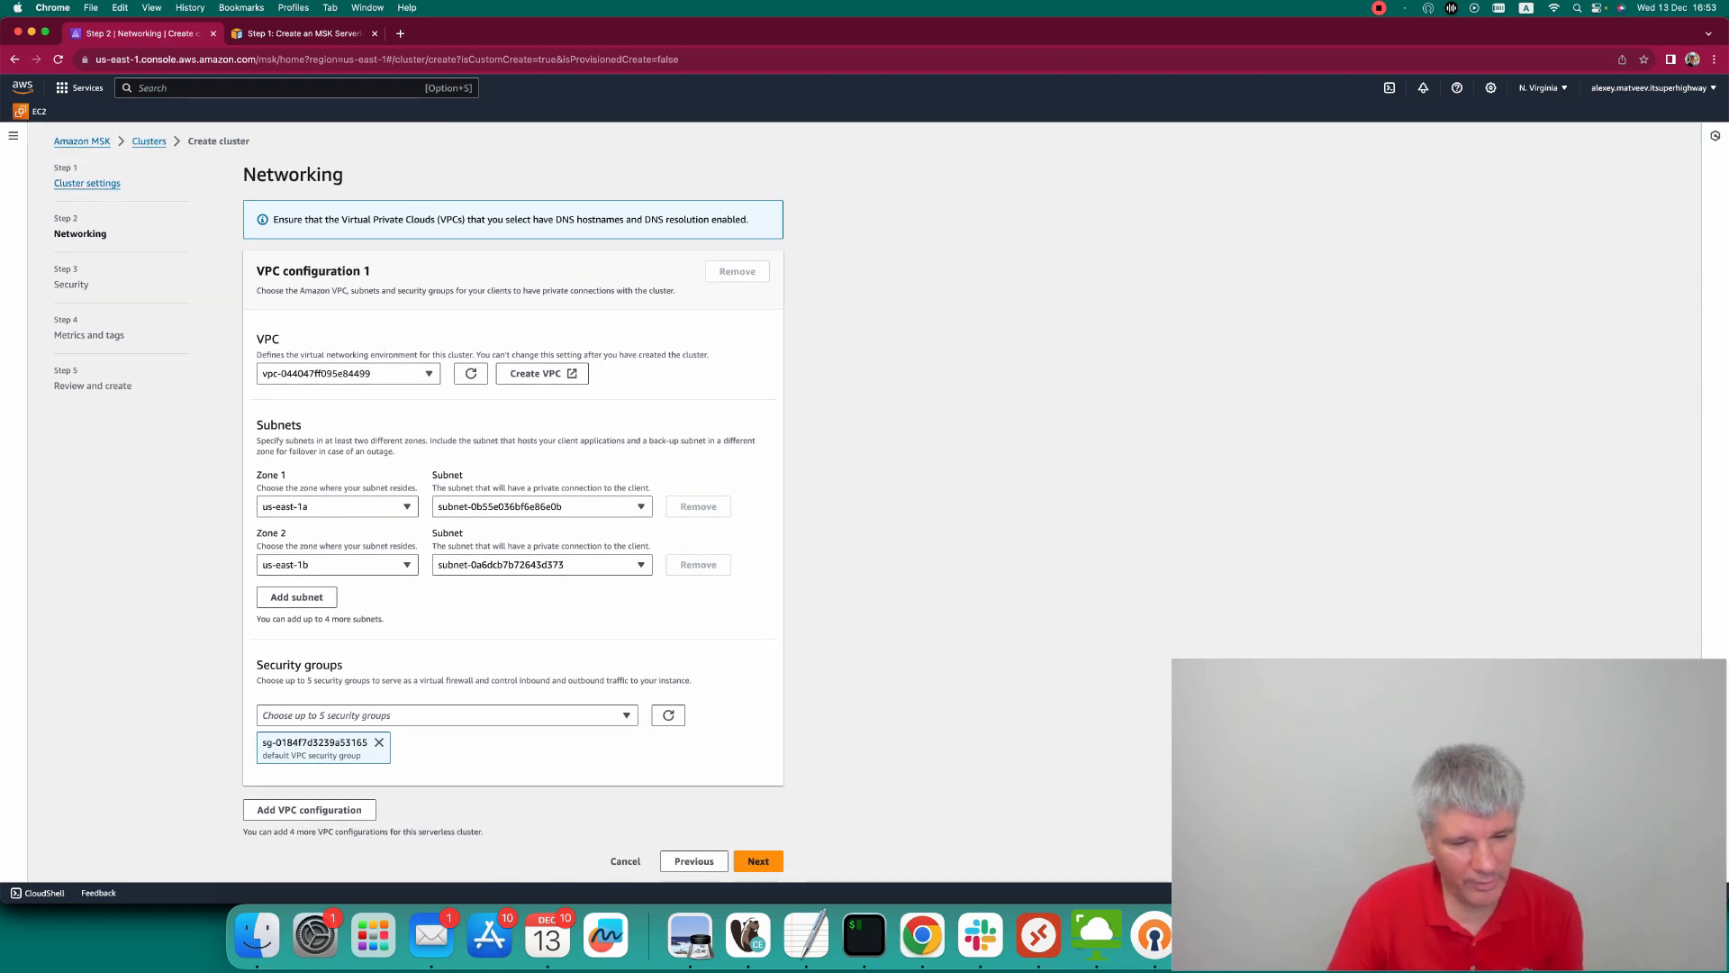
Open the AWS console home in a new browser tab using the base address of the current console page.
drag(96, 59, 288, 59)
key(super+c)
key(super+t)
key(super+v)
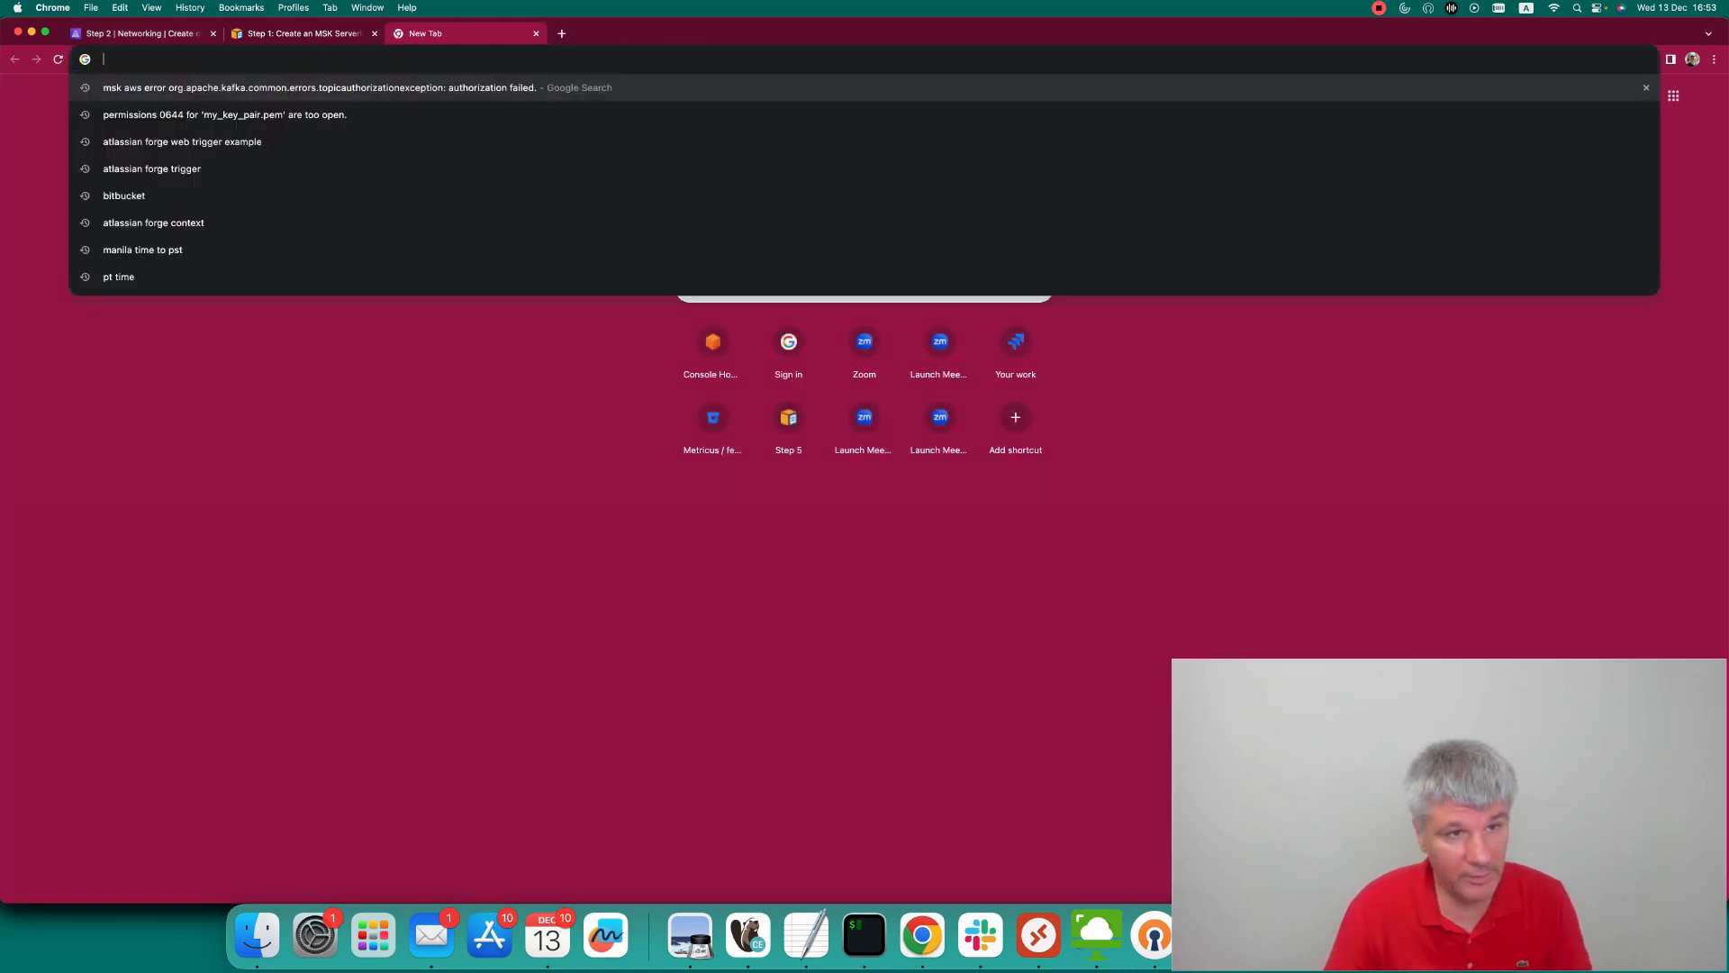
key(Return)
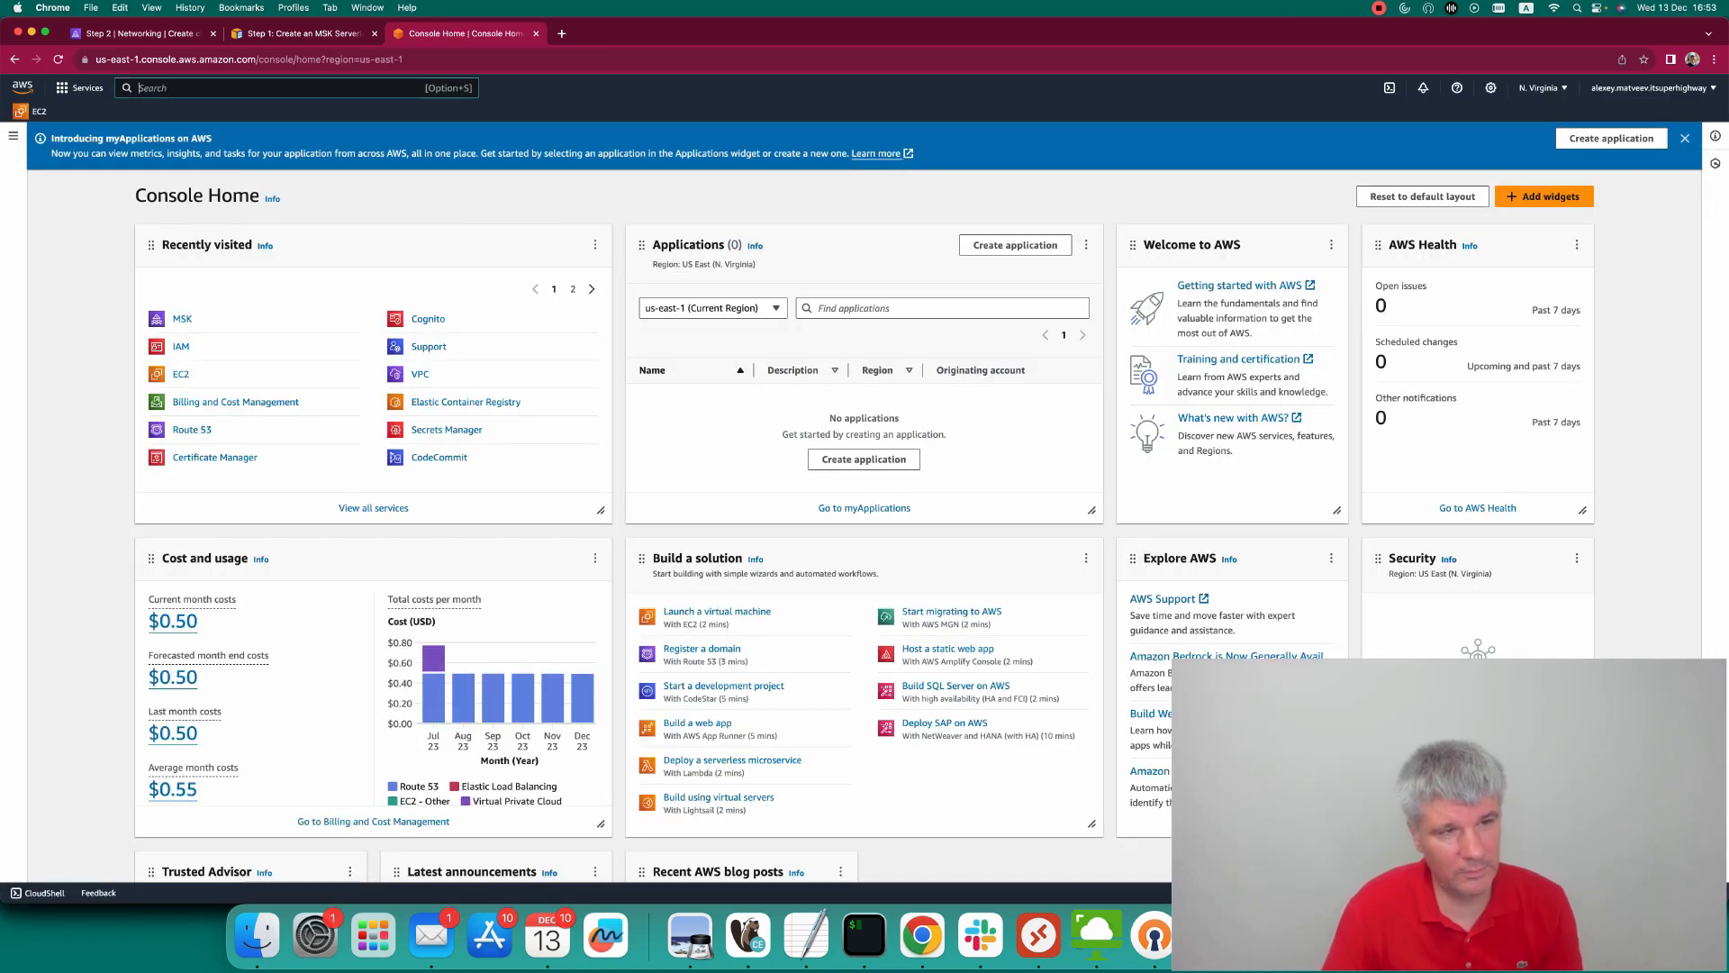
Search the console for "secur", open the EC2 Security groups feature and start creating a new security group.
key(alt+s)
text(secur)
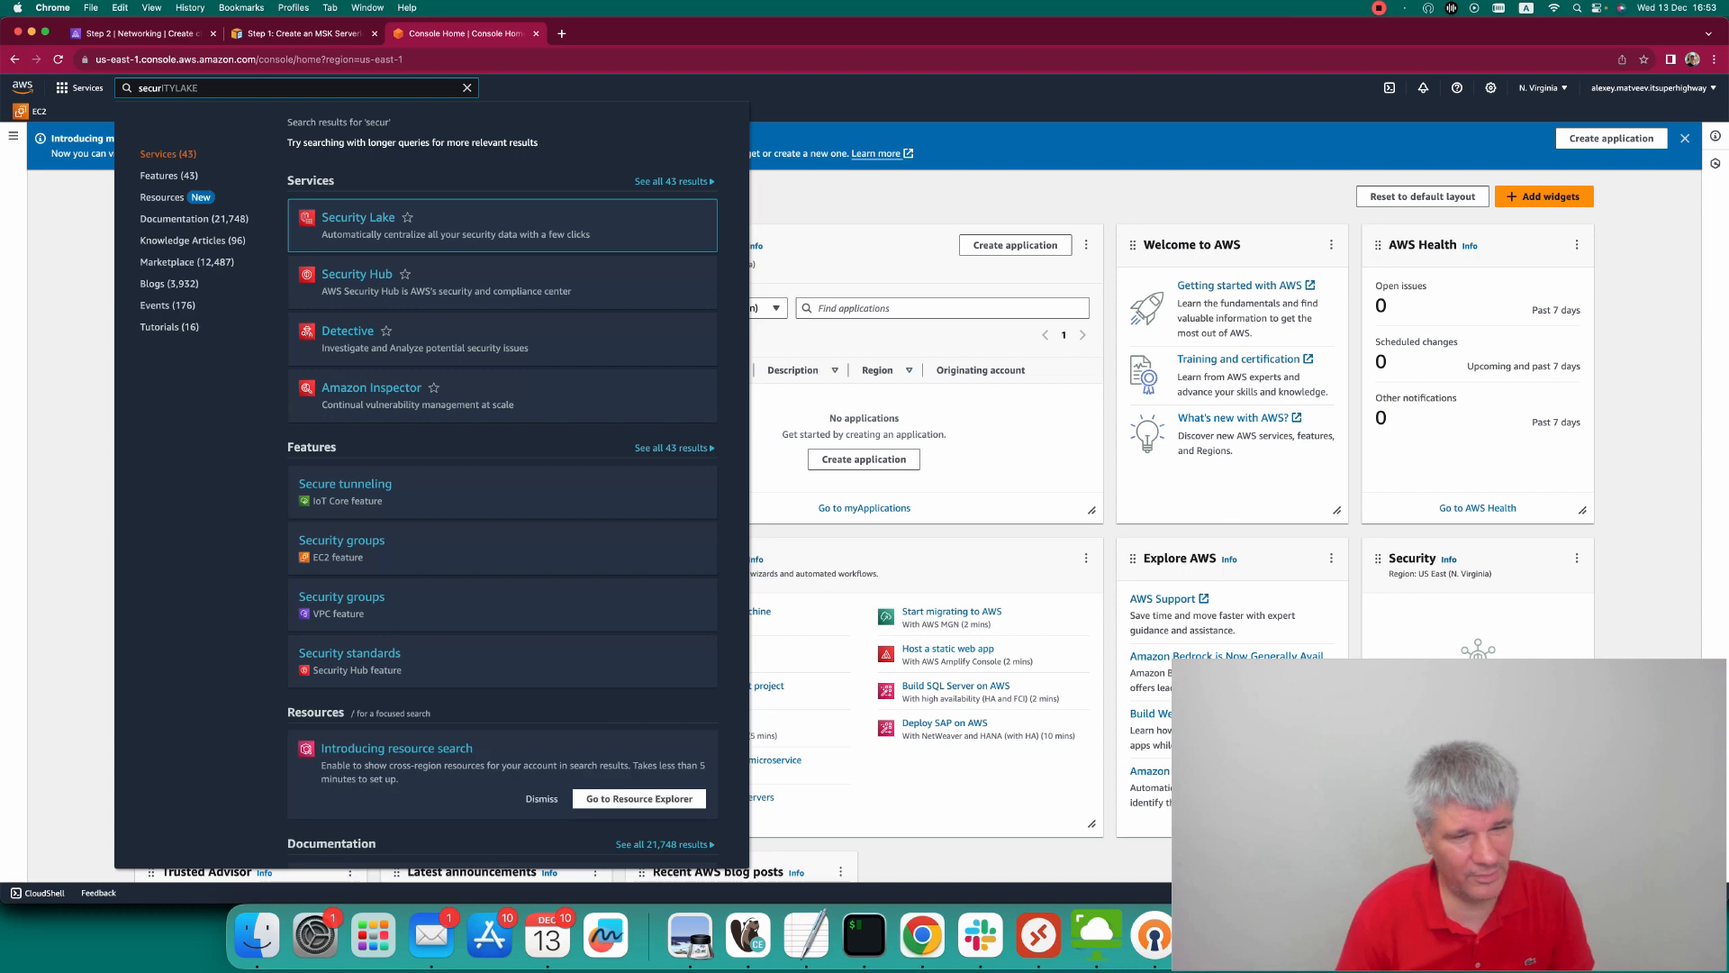
key(Down)
key(Down)
key(Down)
key(Down)
key(Down)
key(Return)
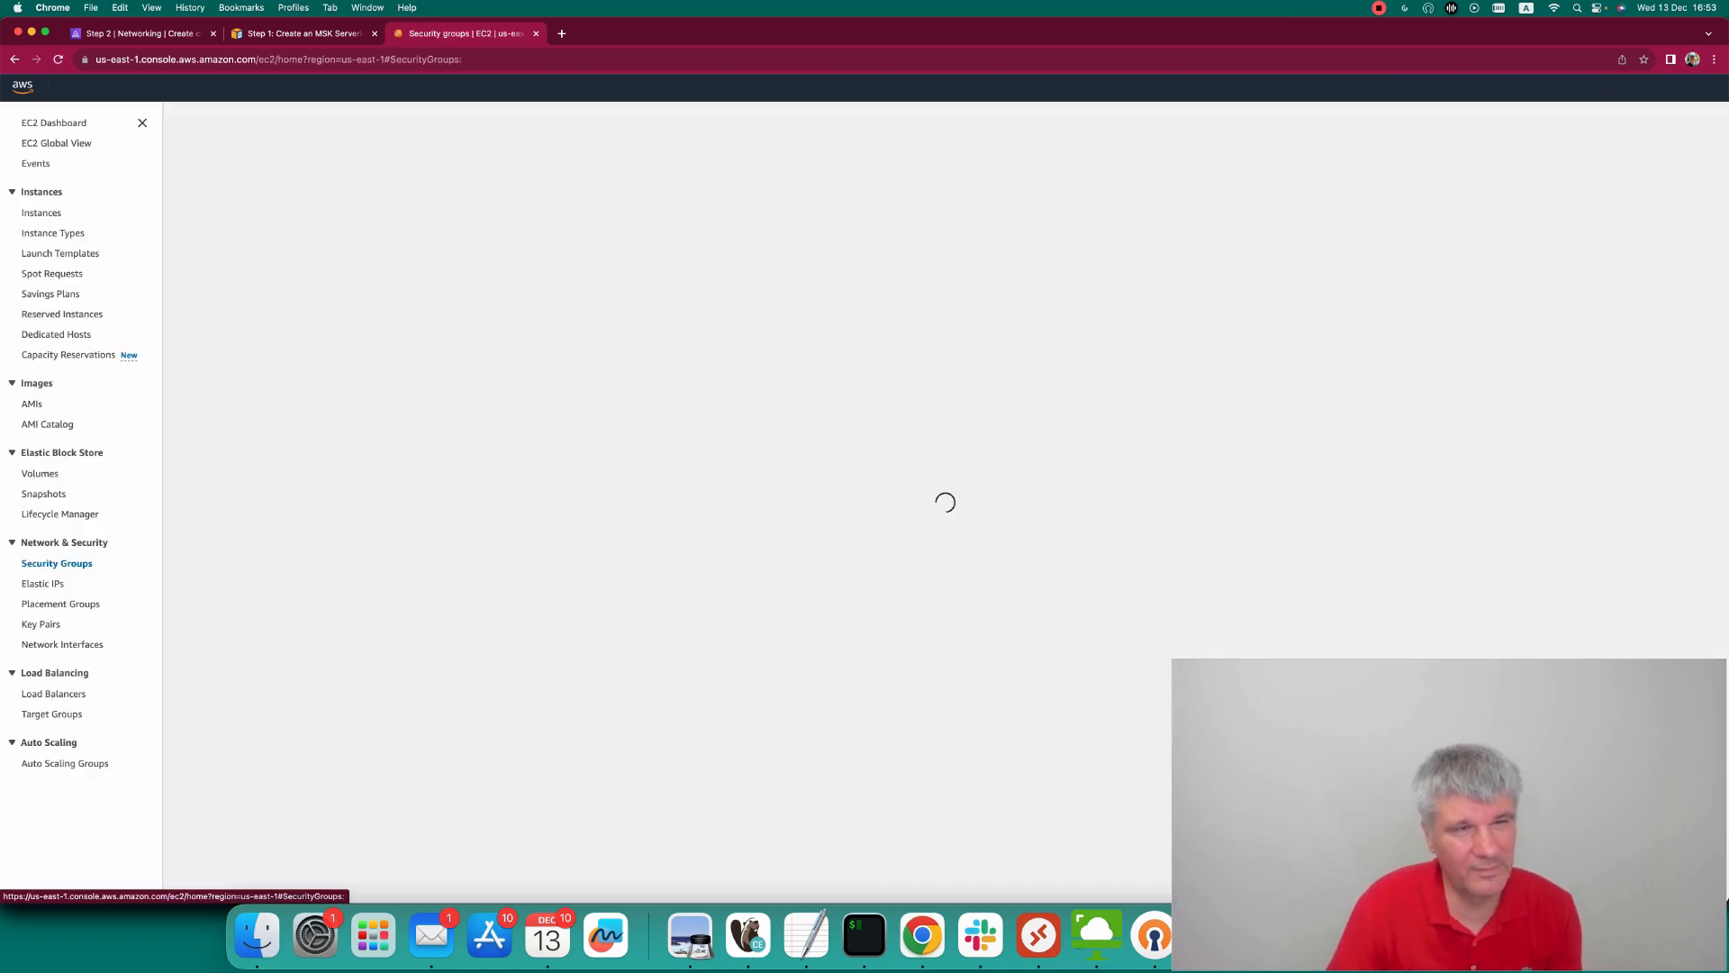
click(1621, 144)
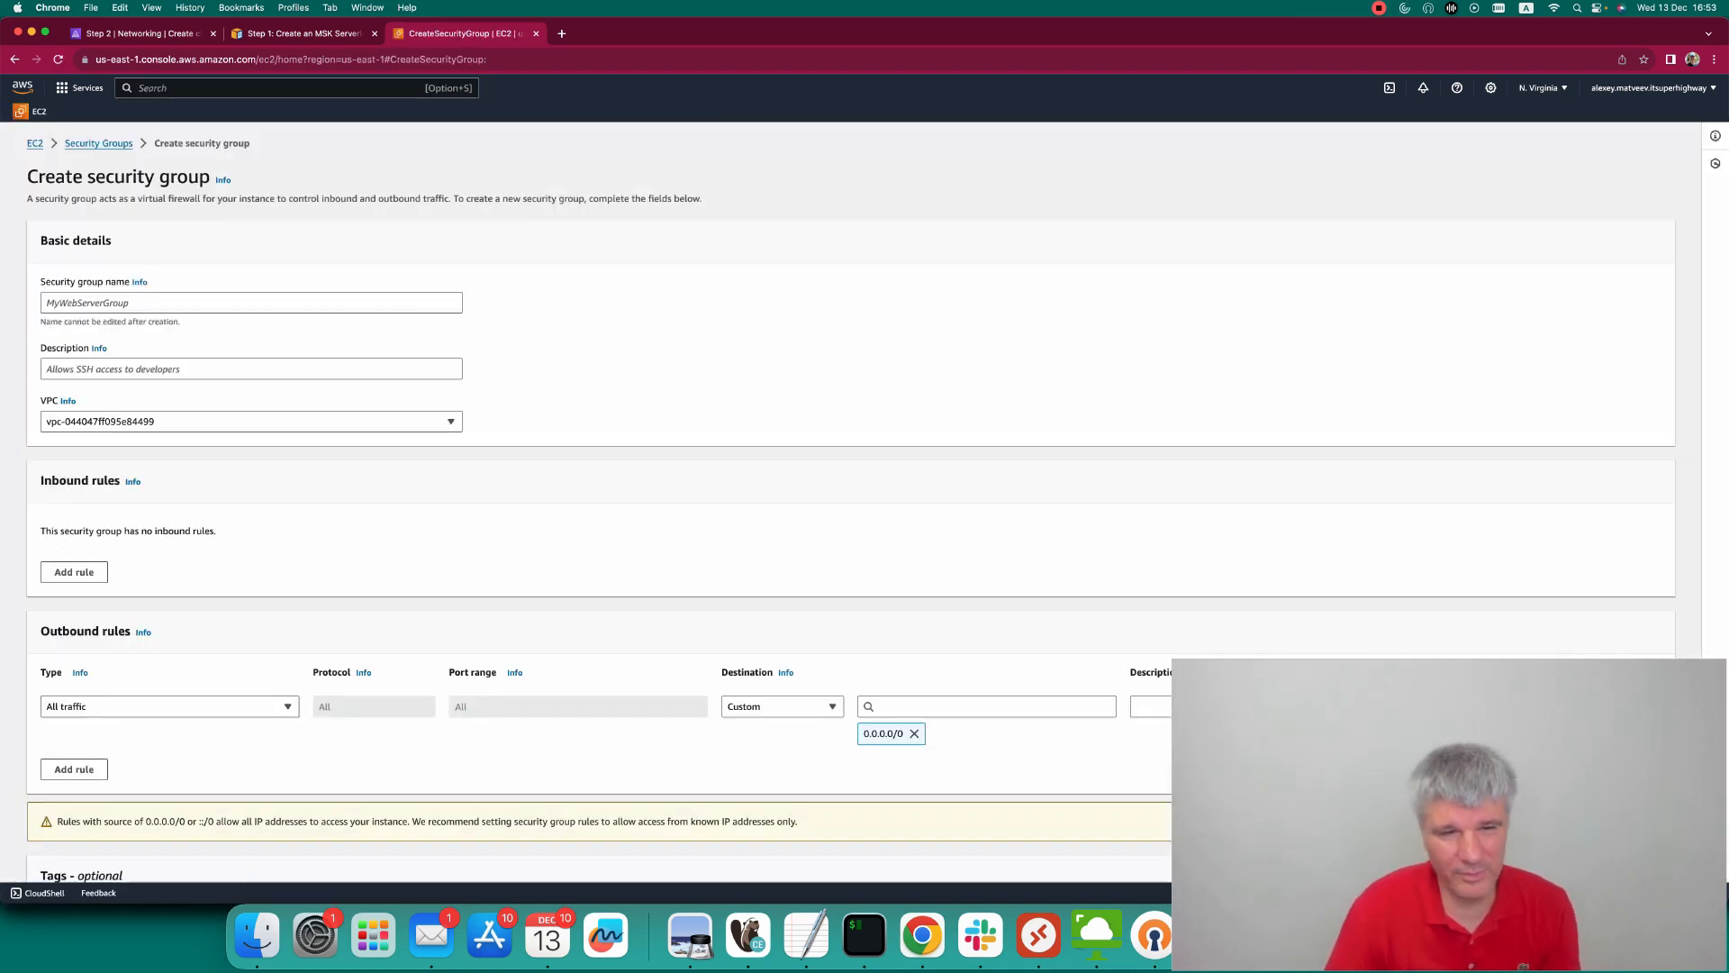
Enter kafka-cluster-sg as both the name and description, keep the default rules and create the security group.
text(kafka-c)
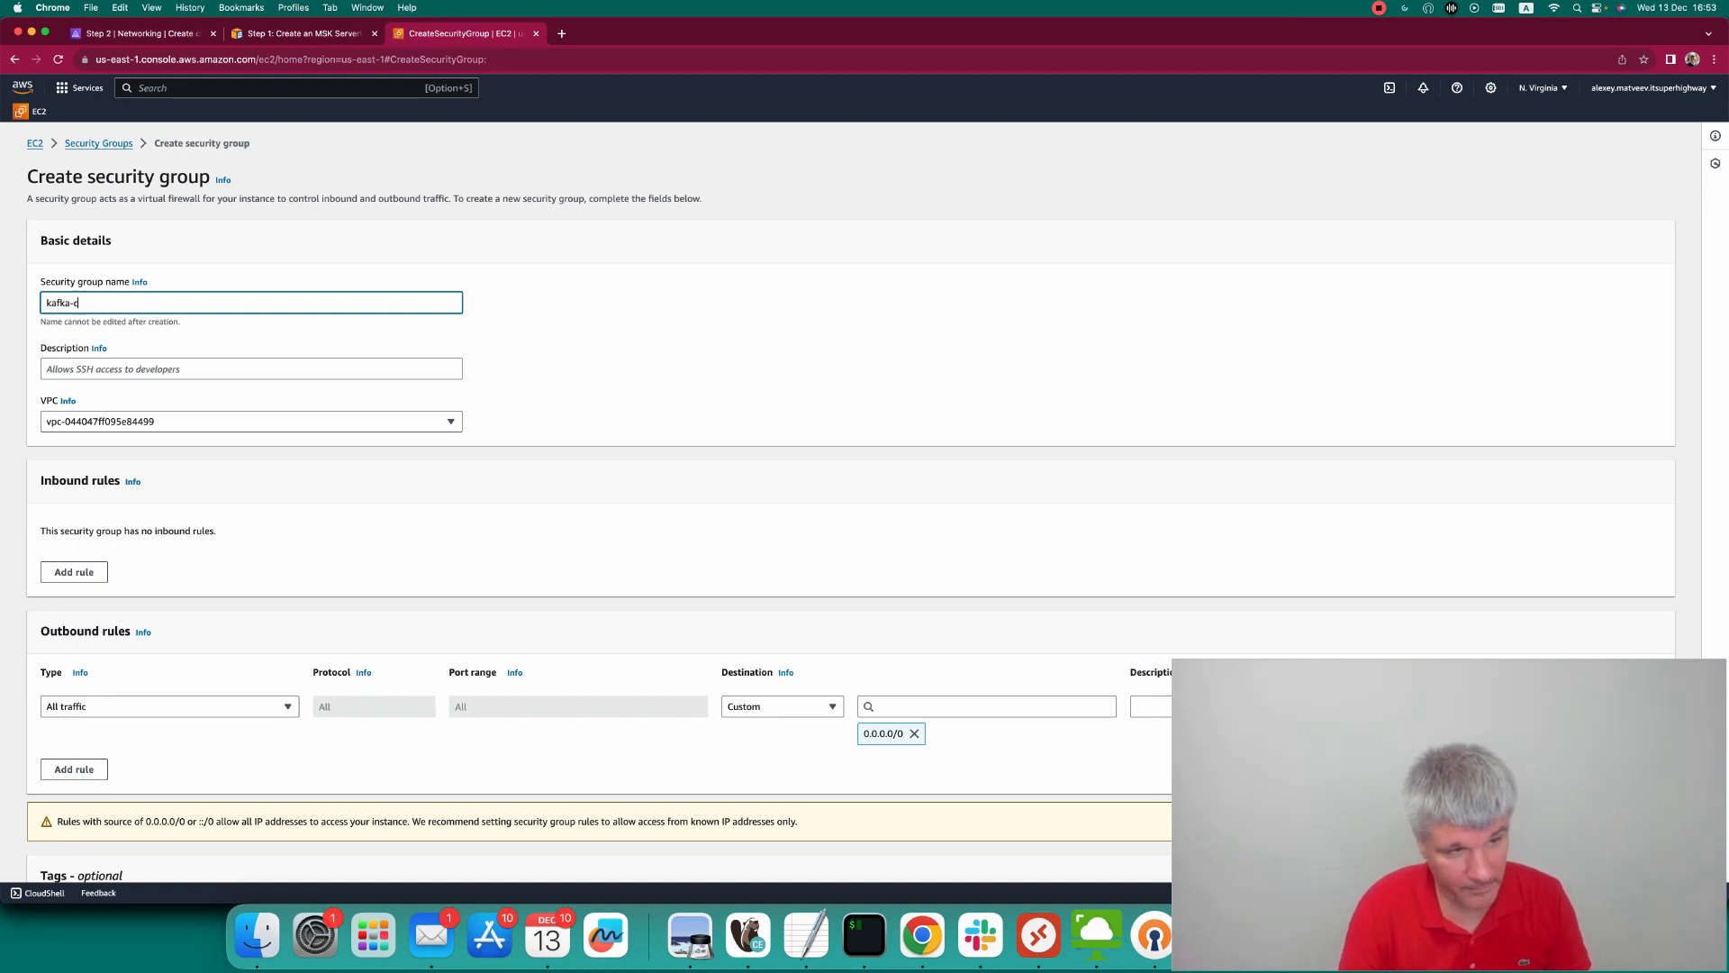
text(luster-s)
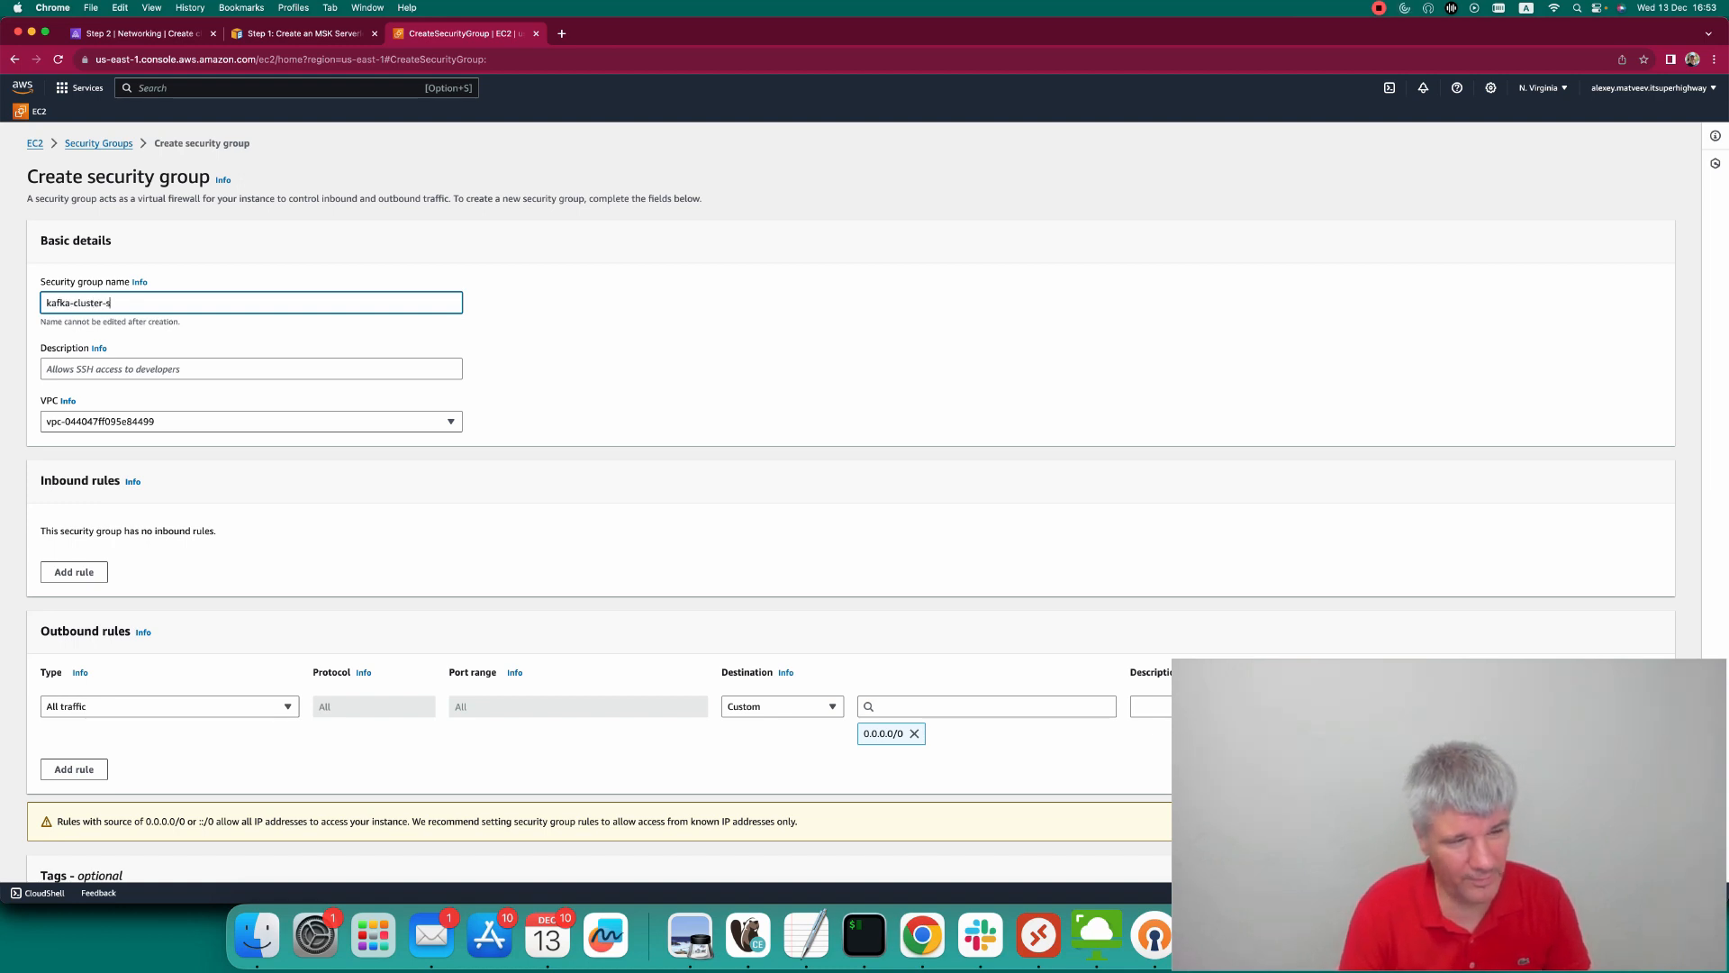
text(g)
key(super+a)
key(super+c)
key(Tab)
key(super+v)
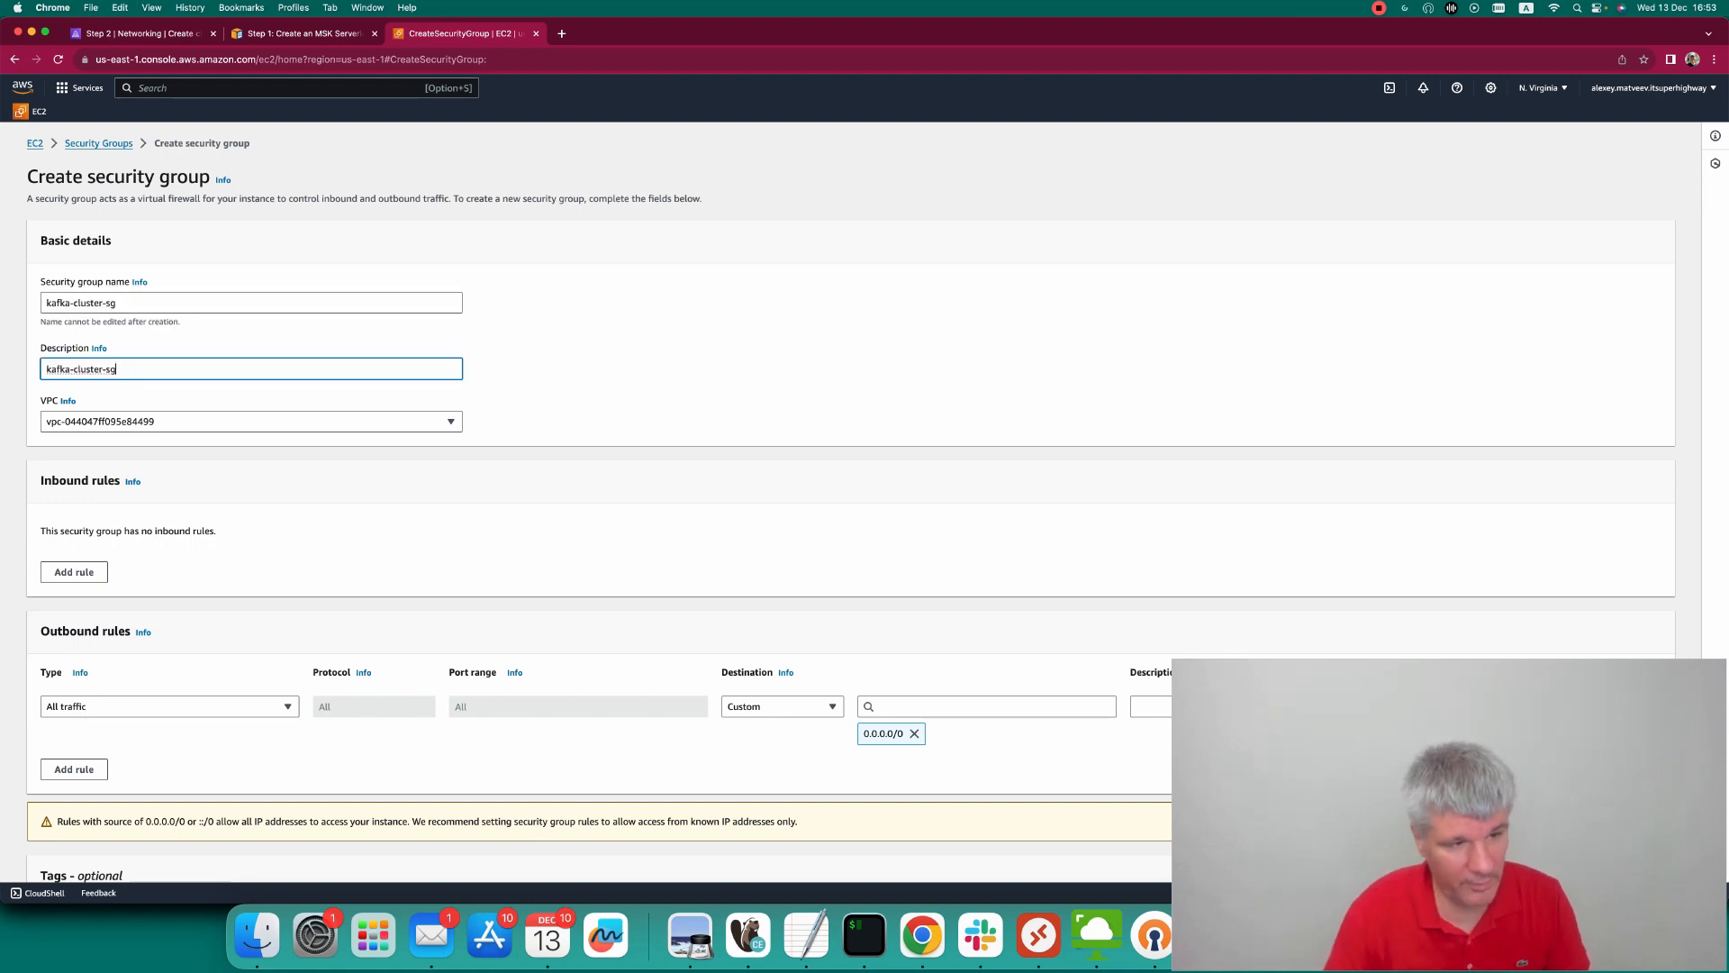
scroll(850, 505, down, 3)
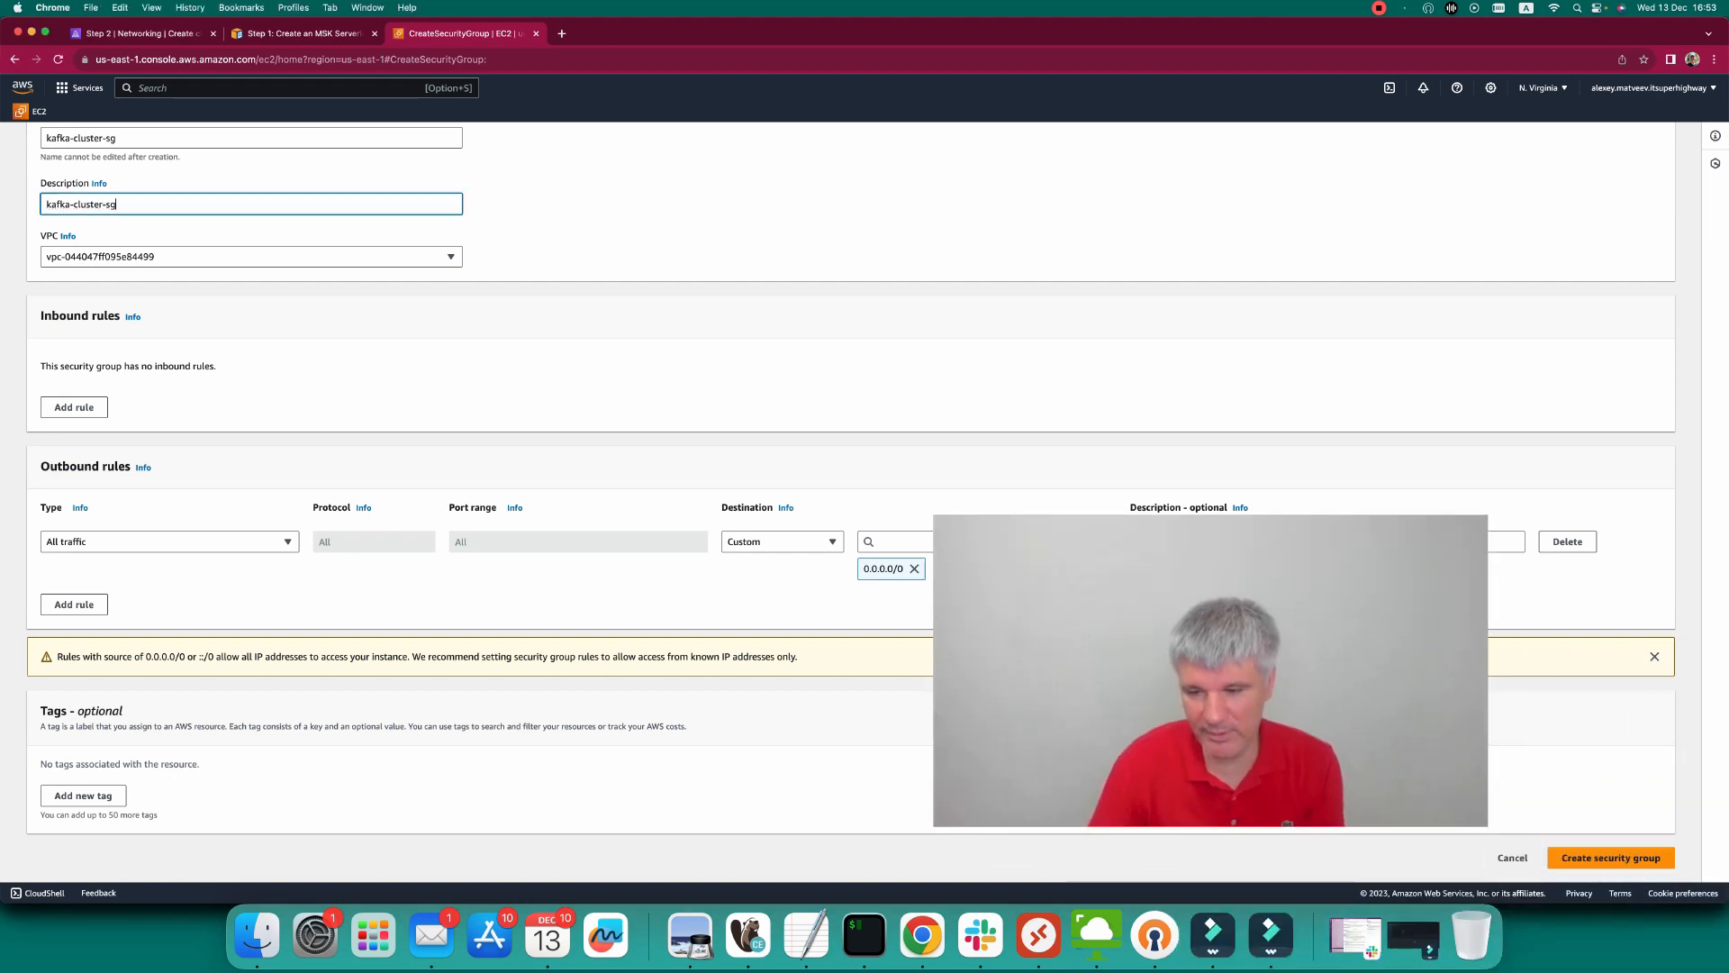
click(1610, 857)
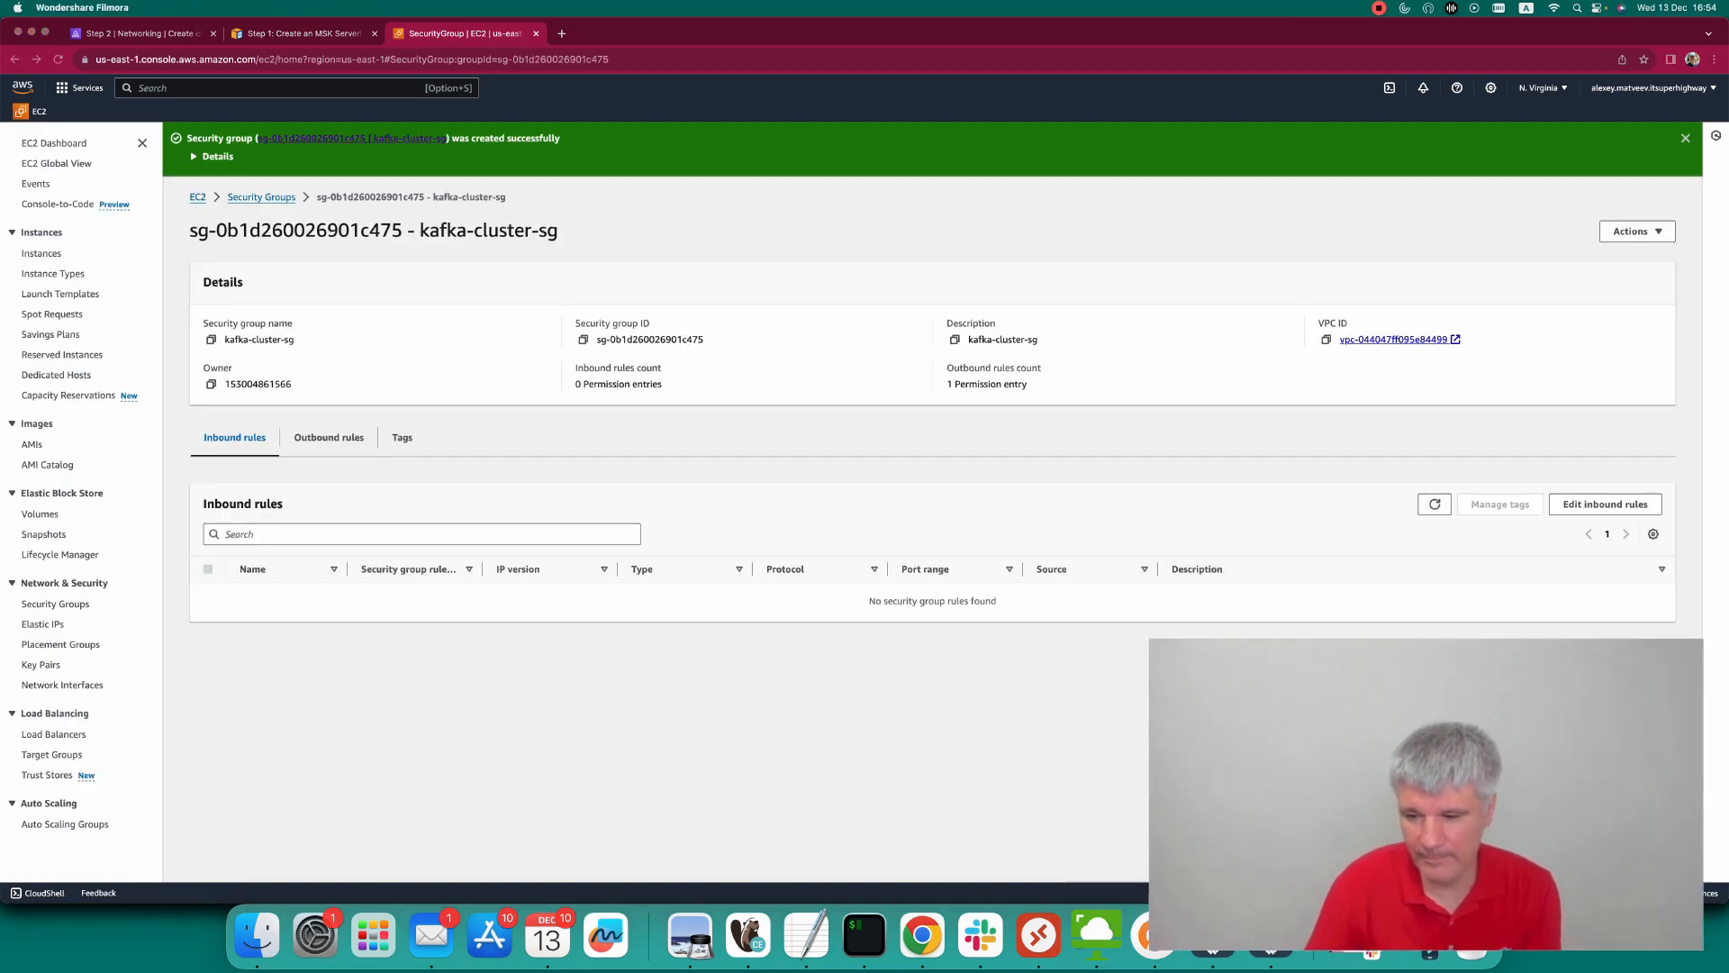
Return to the MSK cluster's networking settings, refresh the security groups and replace the default group with kafka-cluster-sg.
key(super+1)
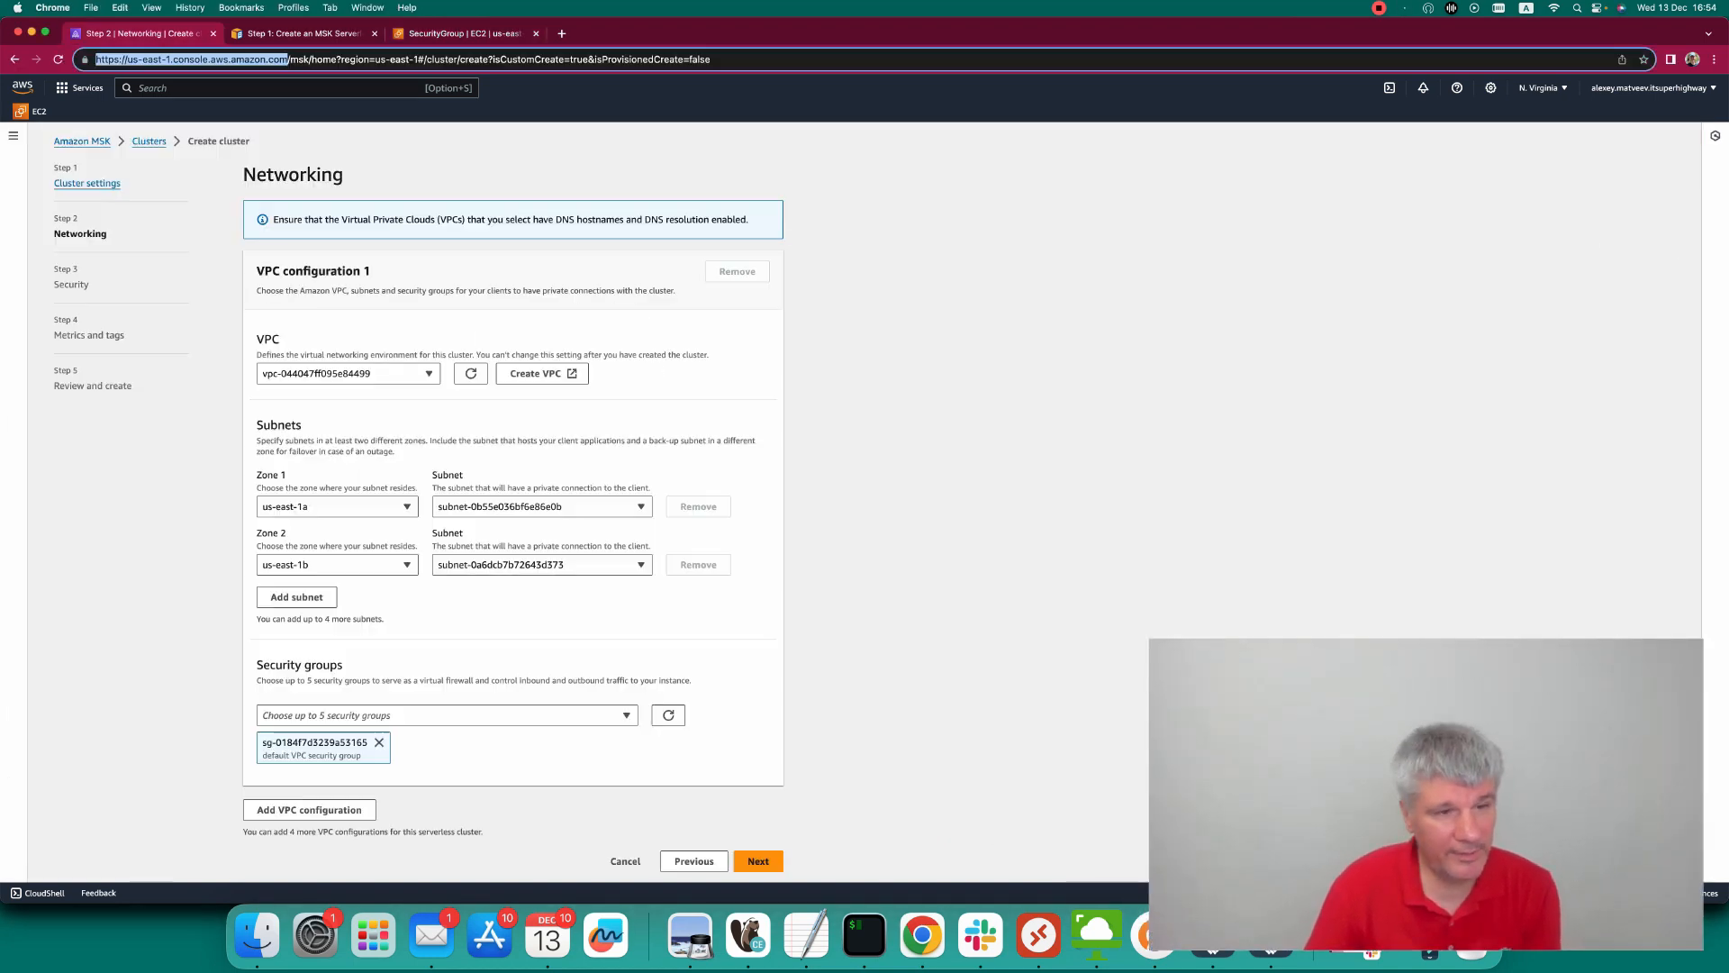
click(668, 714)
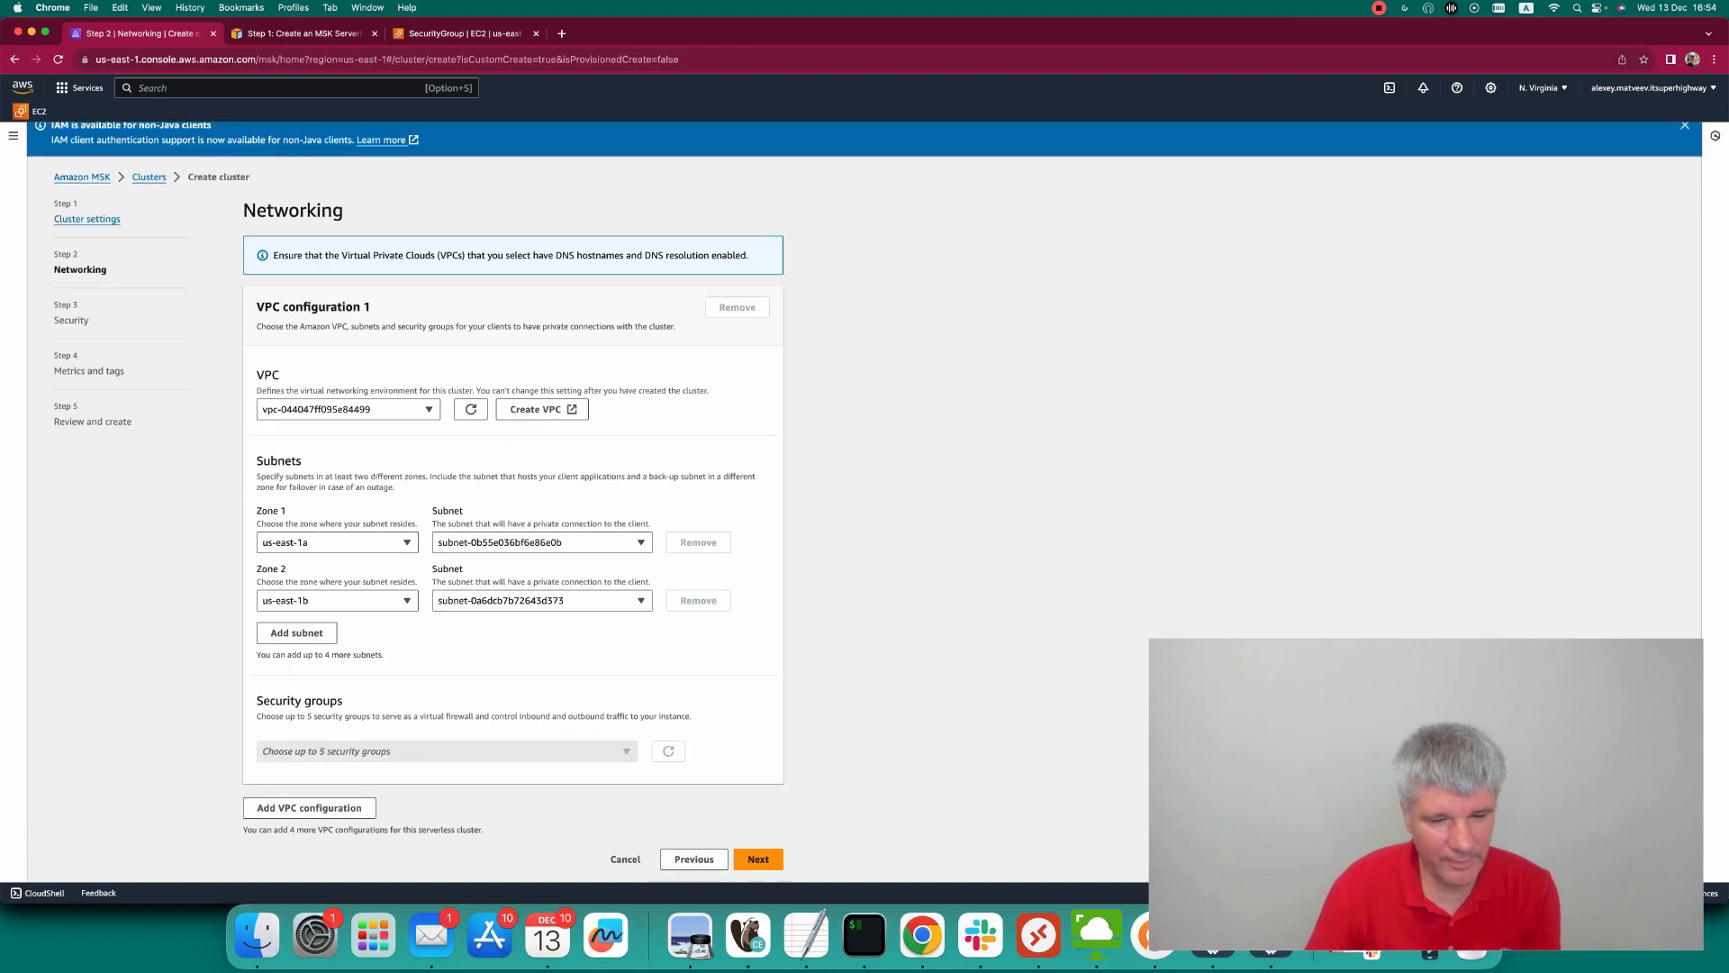
click(507, 715)
key(Down)
key(Return)
key(Up)
key(Return)
key(Escape)
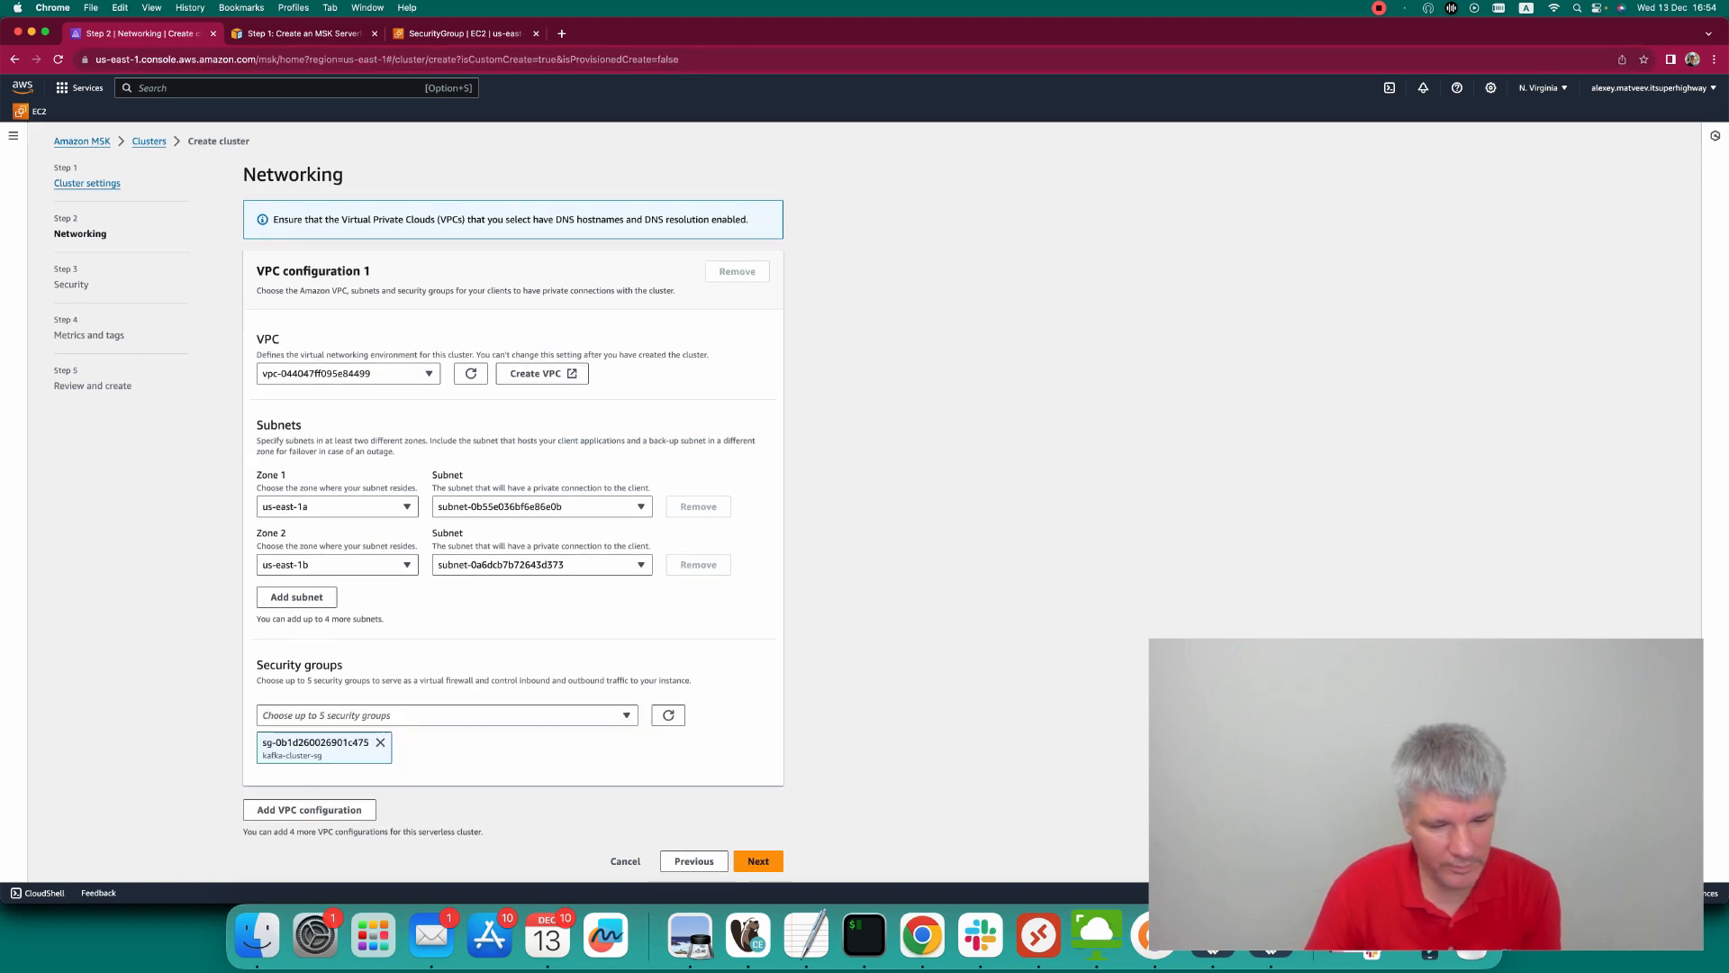
Accept the networking, default security, and metrics and tags settings, then create the serverless cluster from the review page.
click(759, 861)
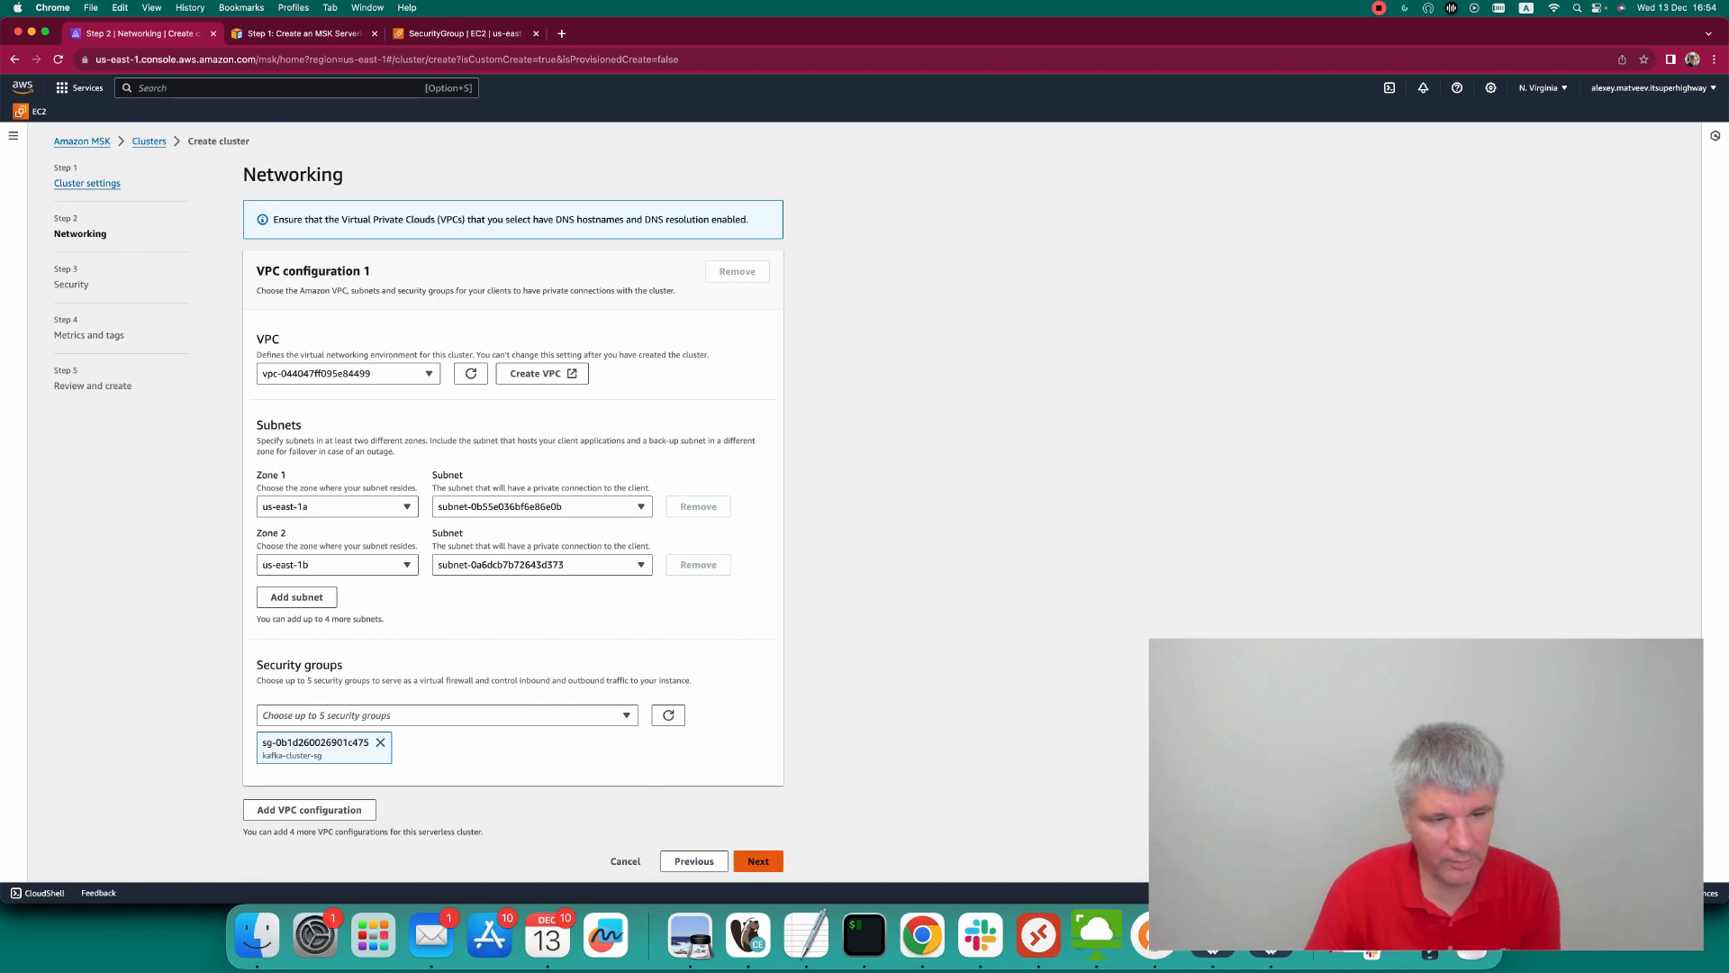
click(758, 637)
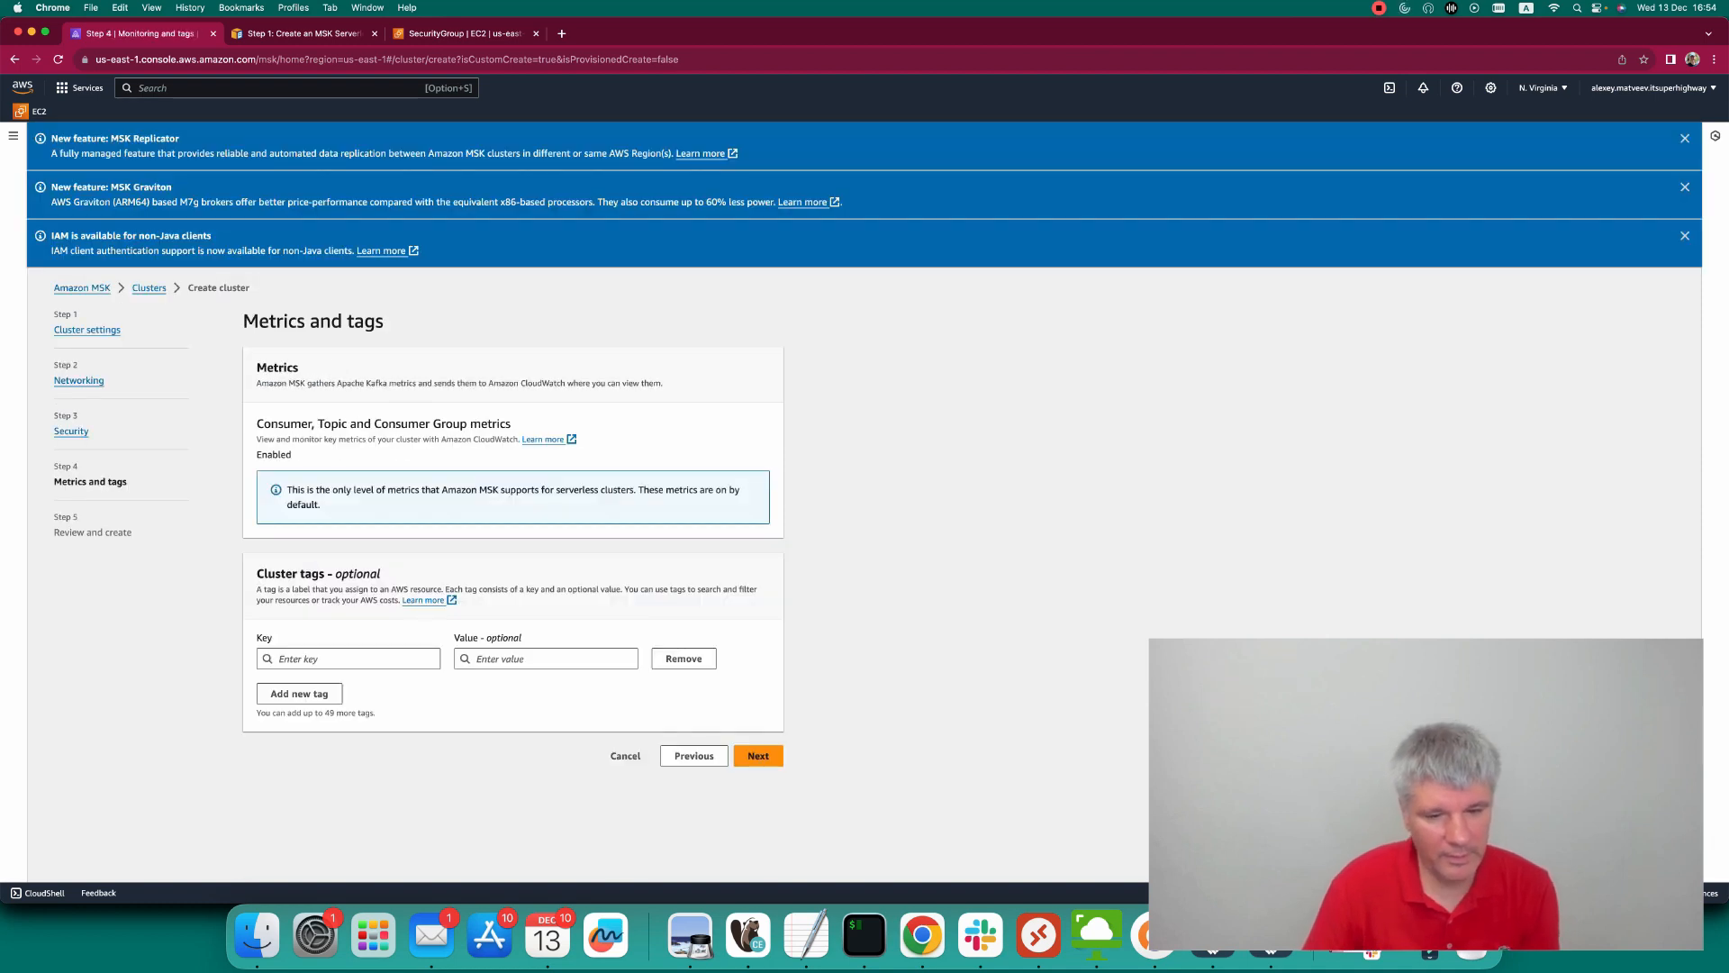
click(758, 756)
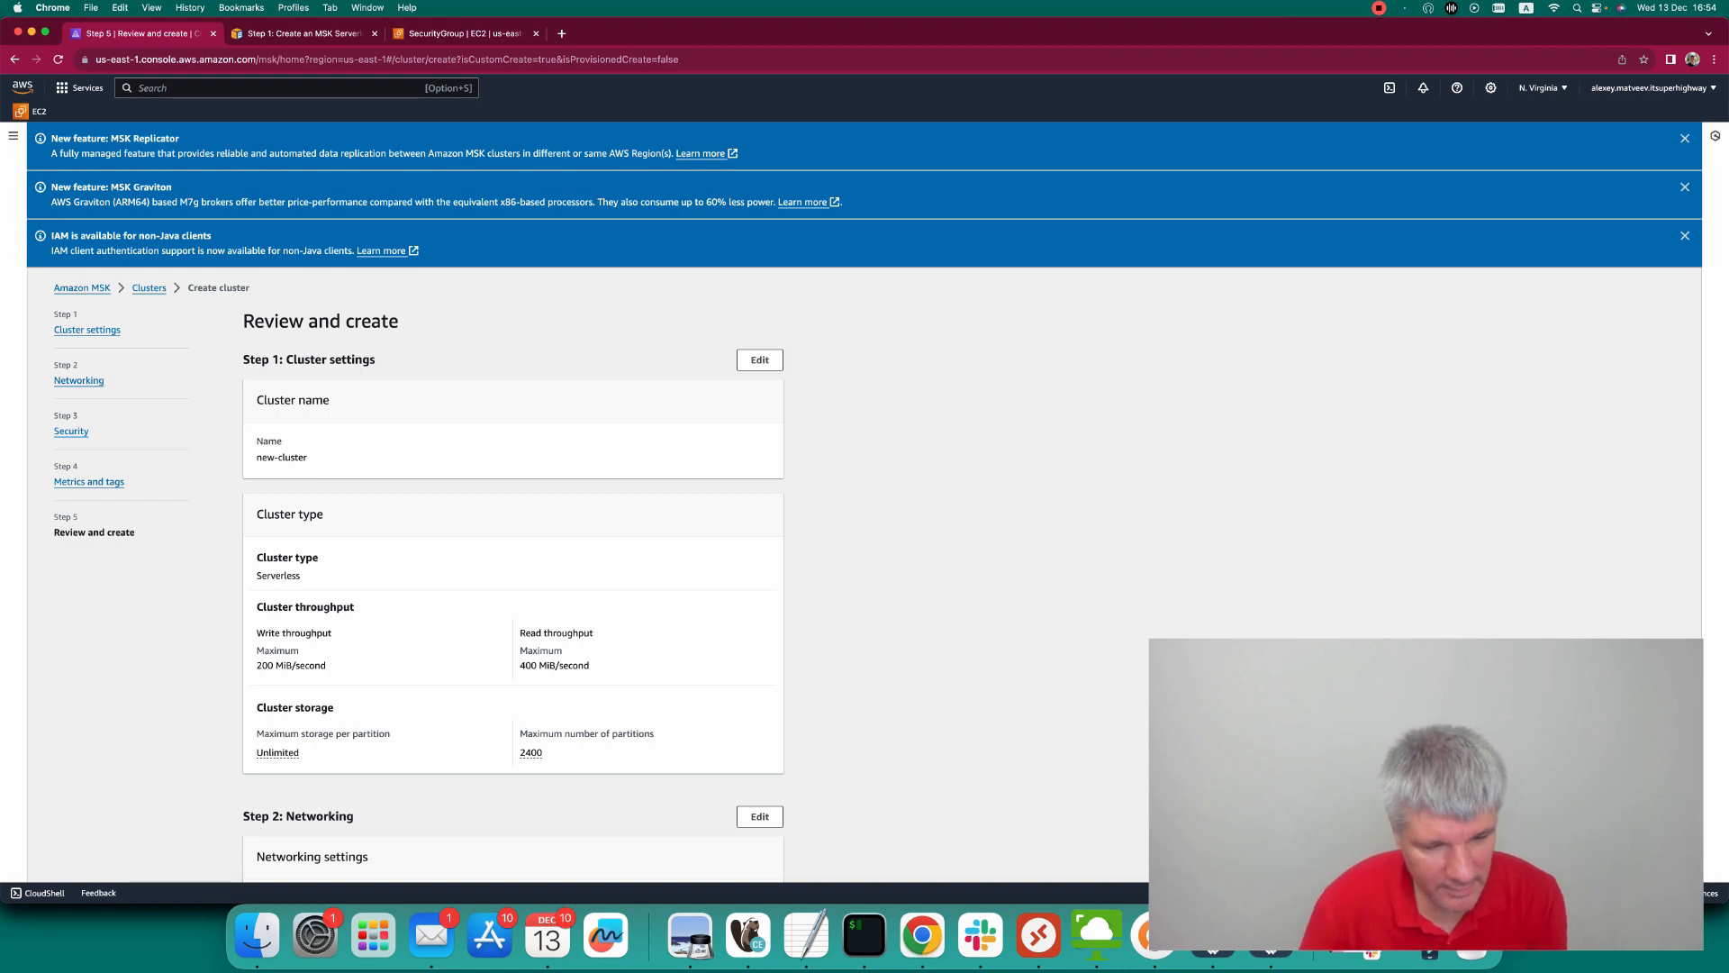
scroll(513, 504, down, 4)
scroll(513, 504, down, 4)
drag(1426, 792, 1193, 544)
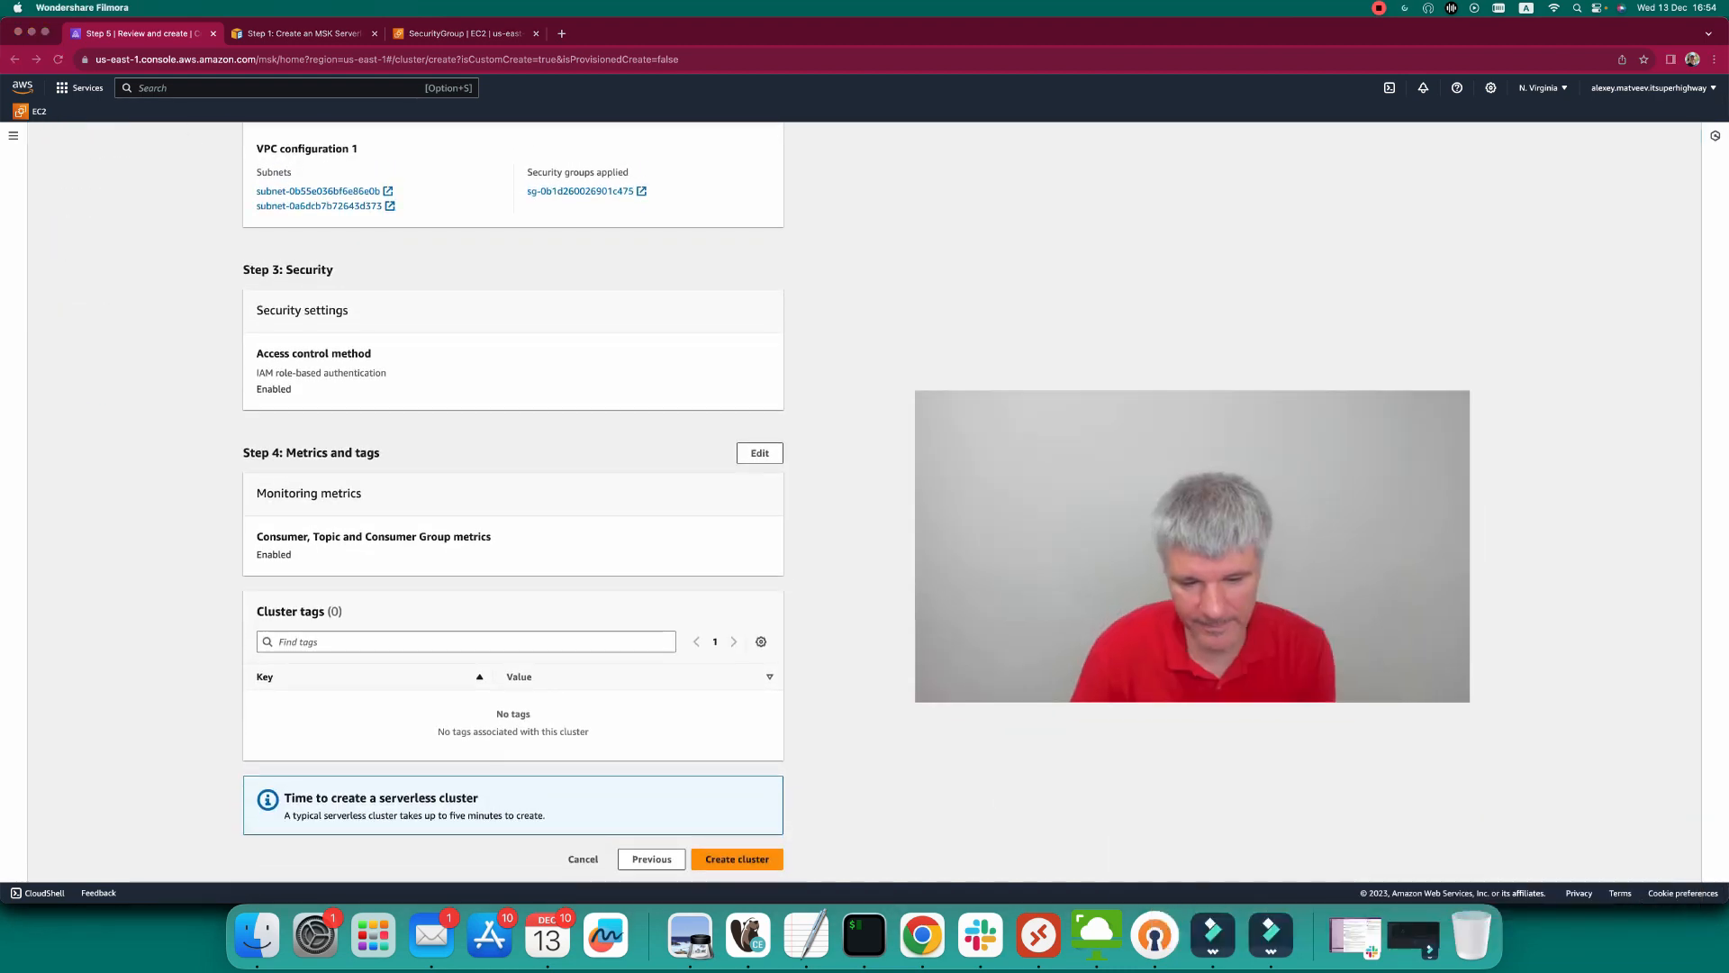
click(736, 858)
drag(1193, 546, 1441, 810)
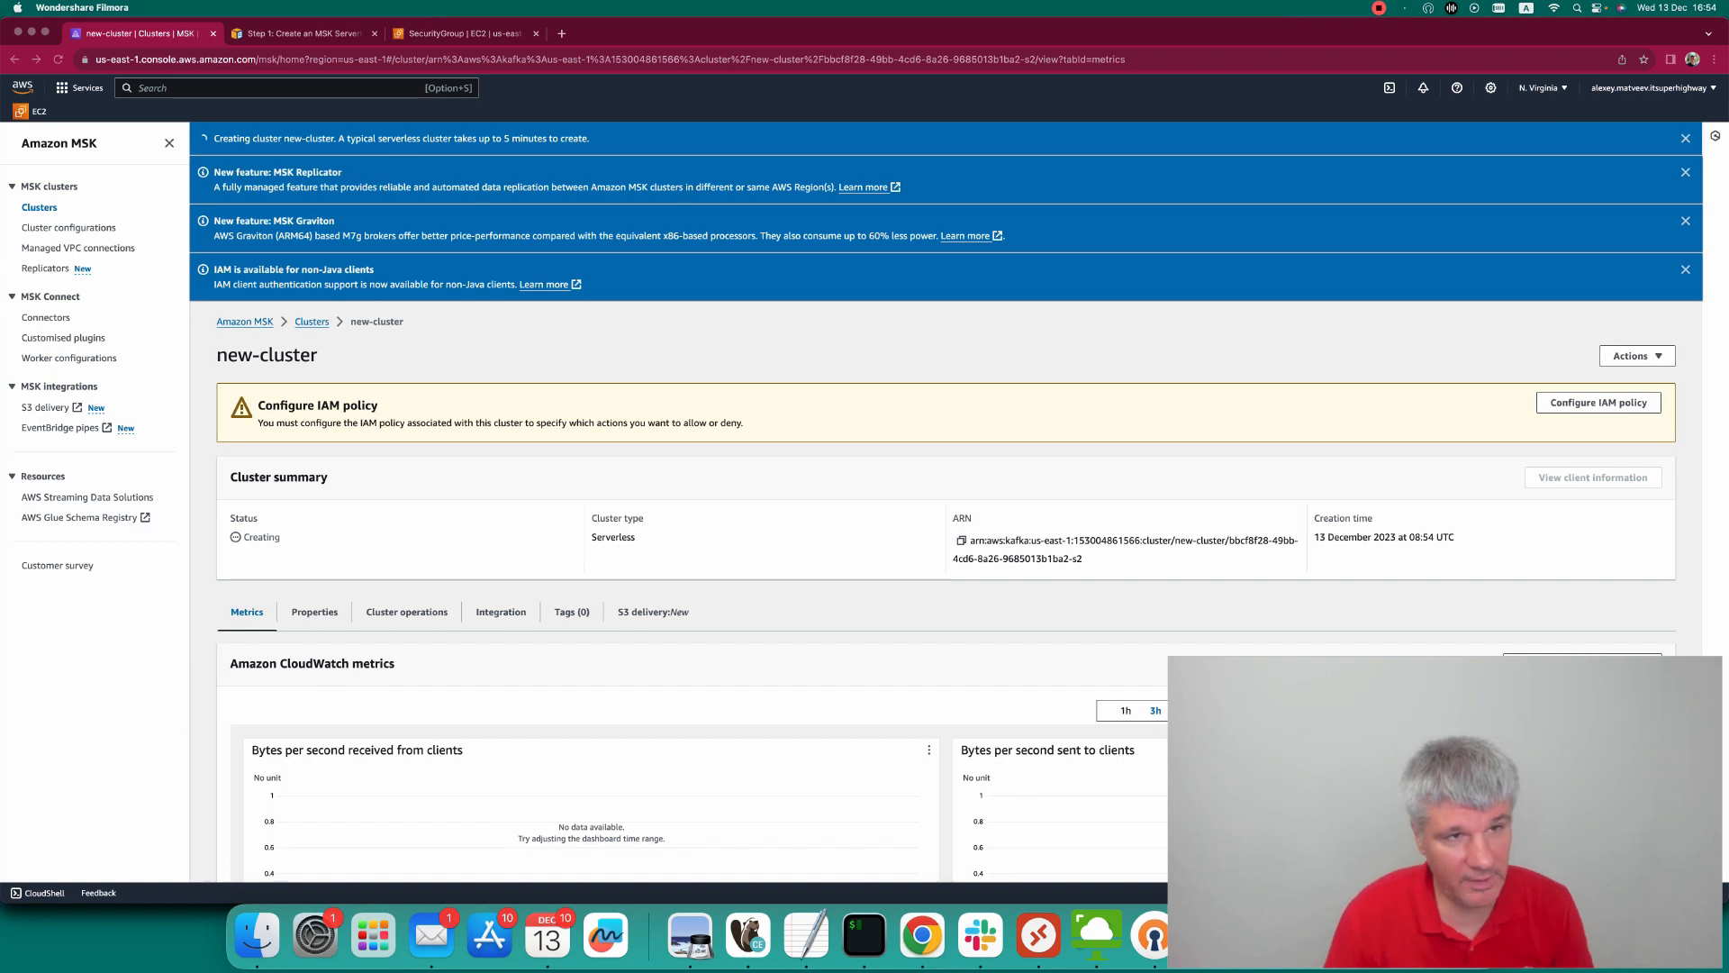
Check the remaining getting-started steps in the MSK Serverless developer guide and return to the new cluster's console page.
click(302, 33)
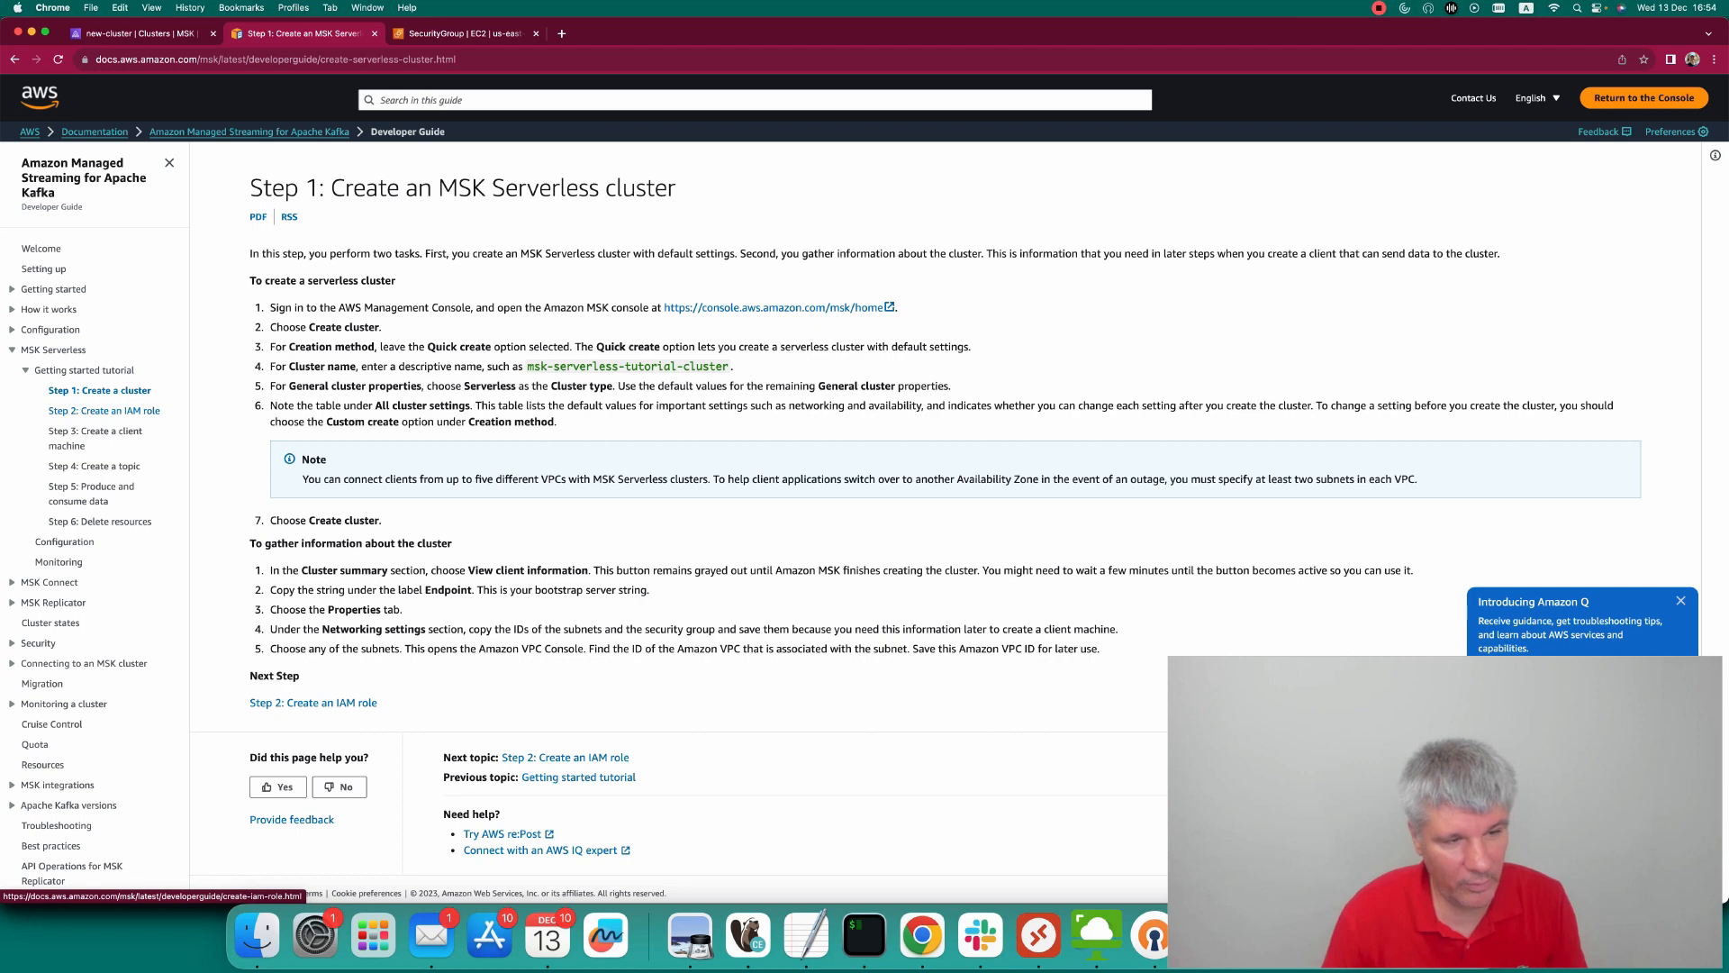
scroll(95, 437, down, 1)
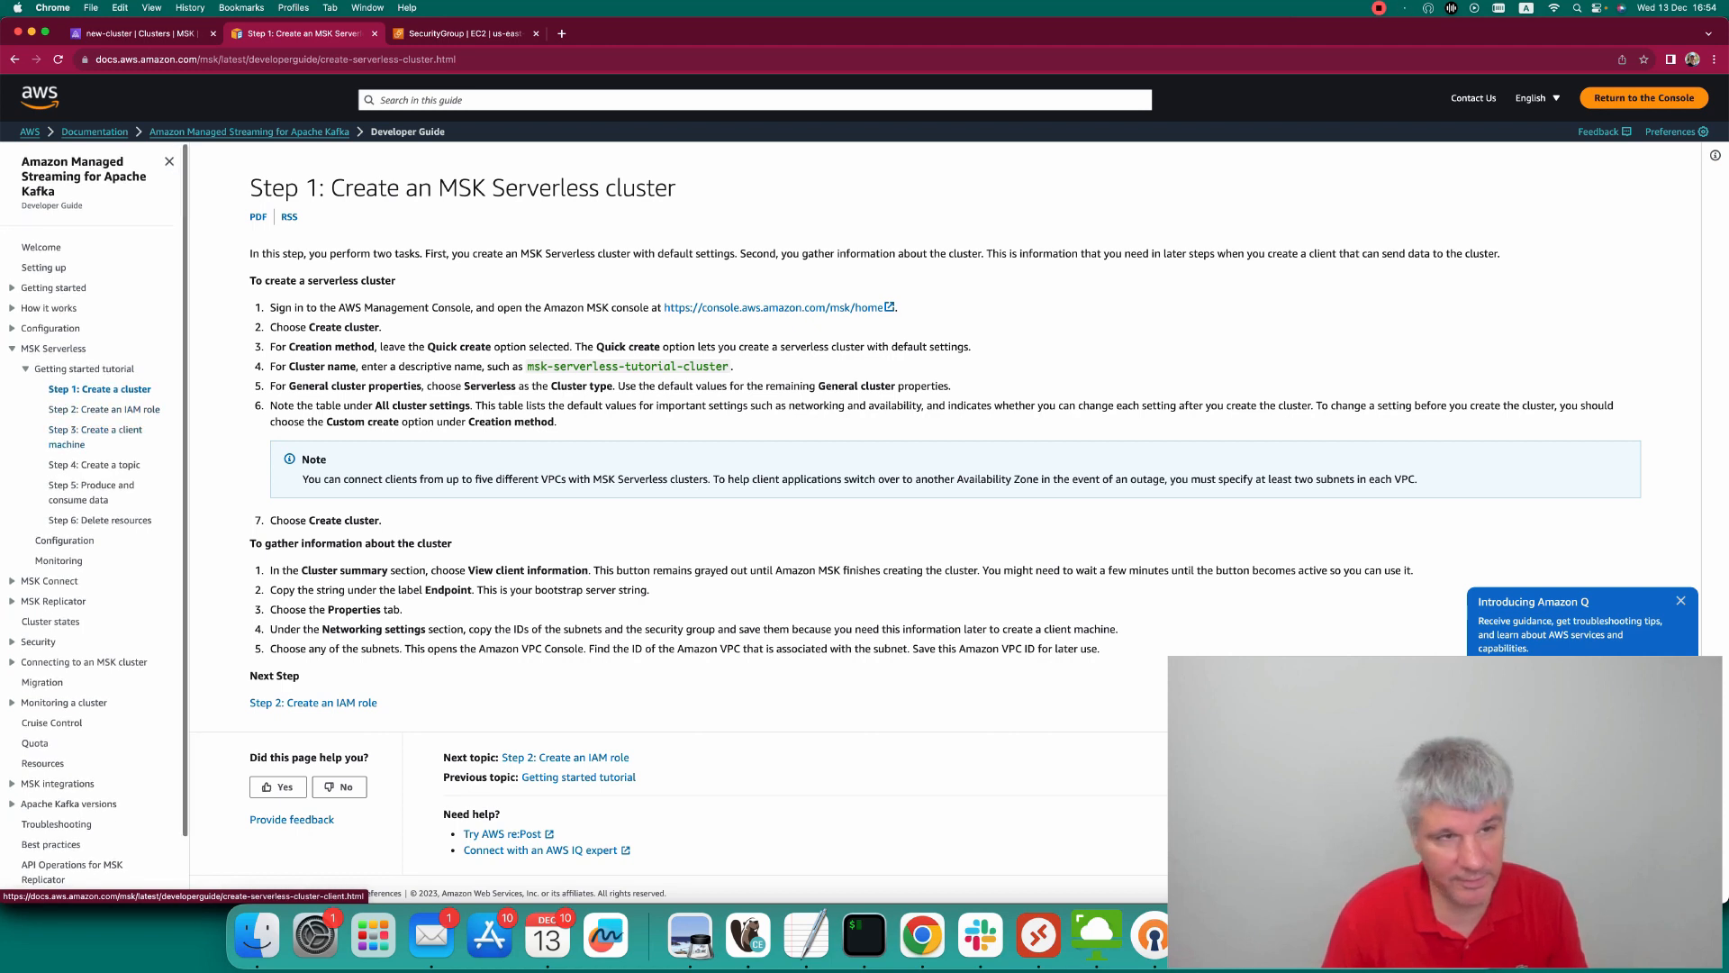
key(super+1)
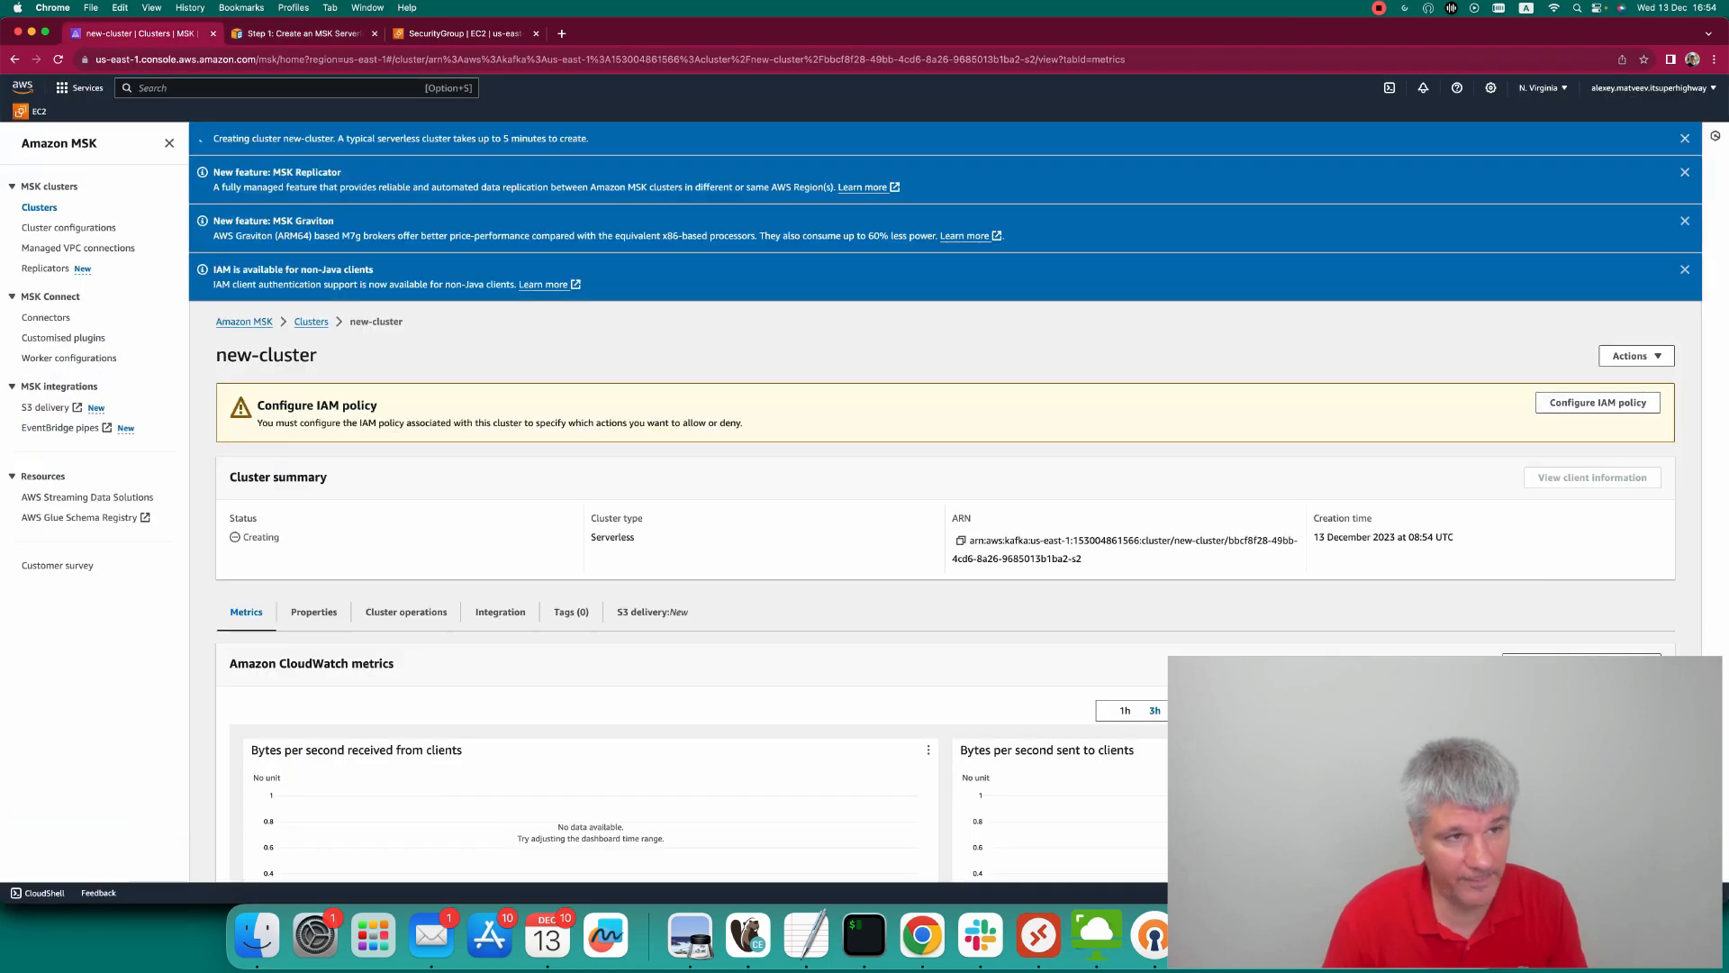
Open the EC2 service, show its running instances and start launching a new instance.
key(alt+s)
text(ec2)
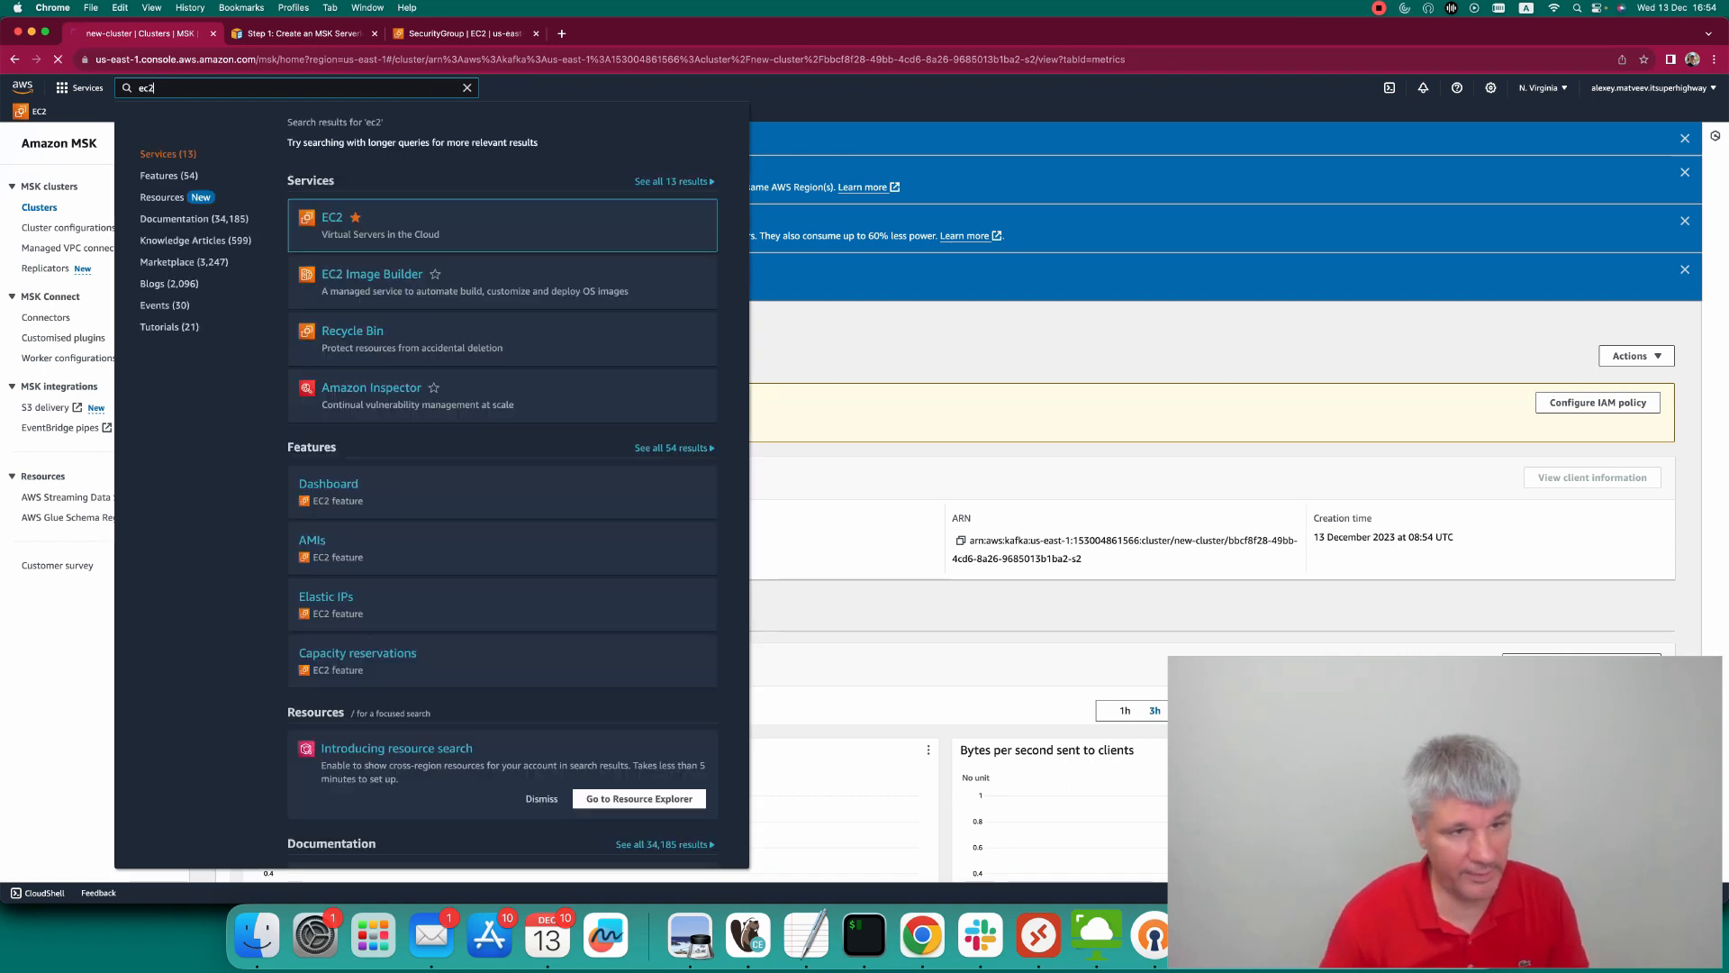
key(Return)
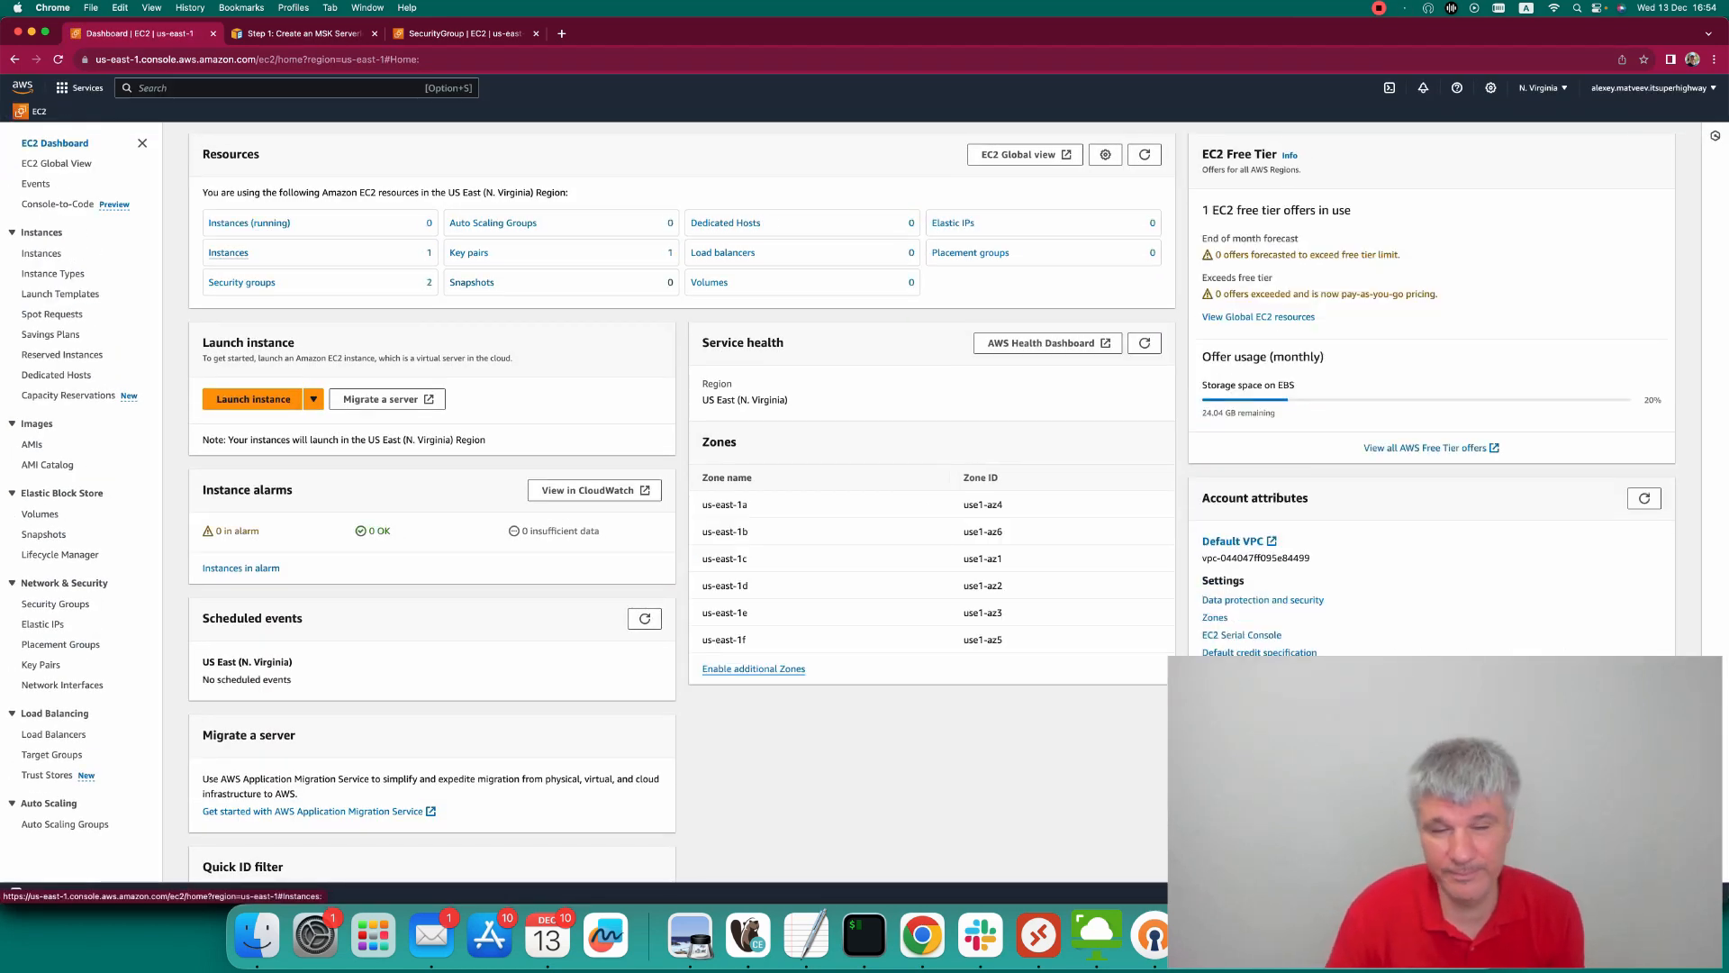
click(243, 223)
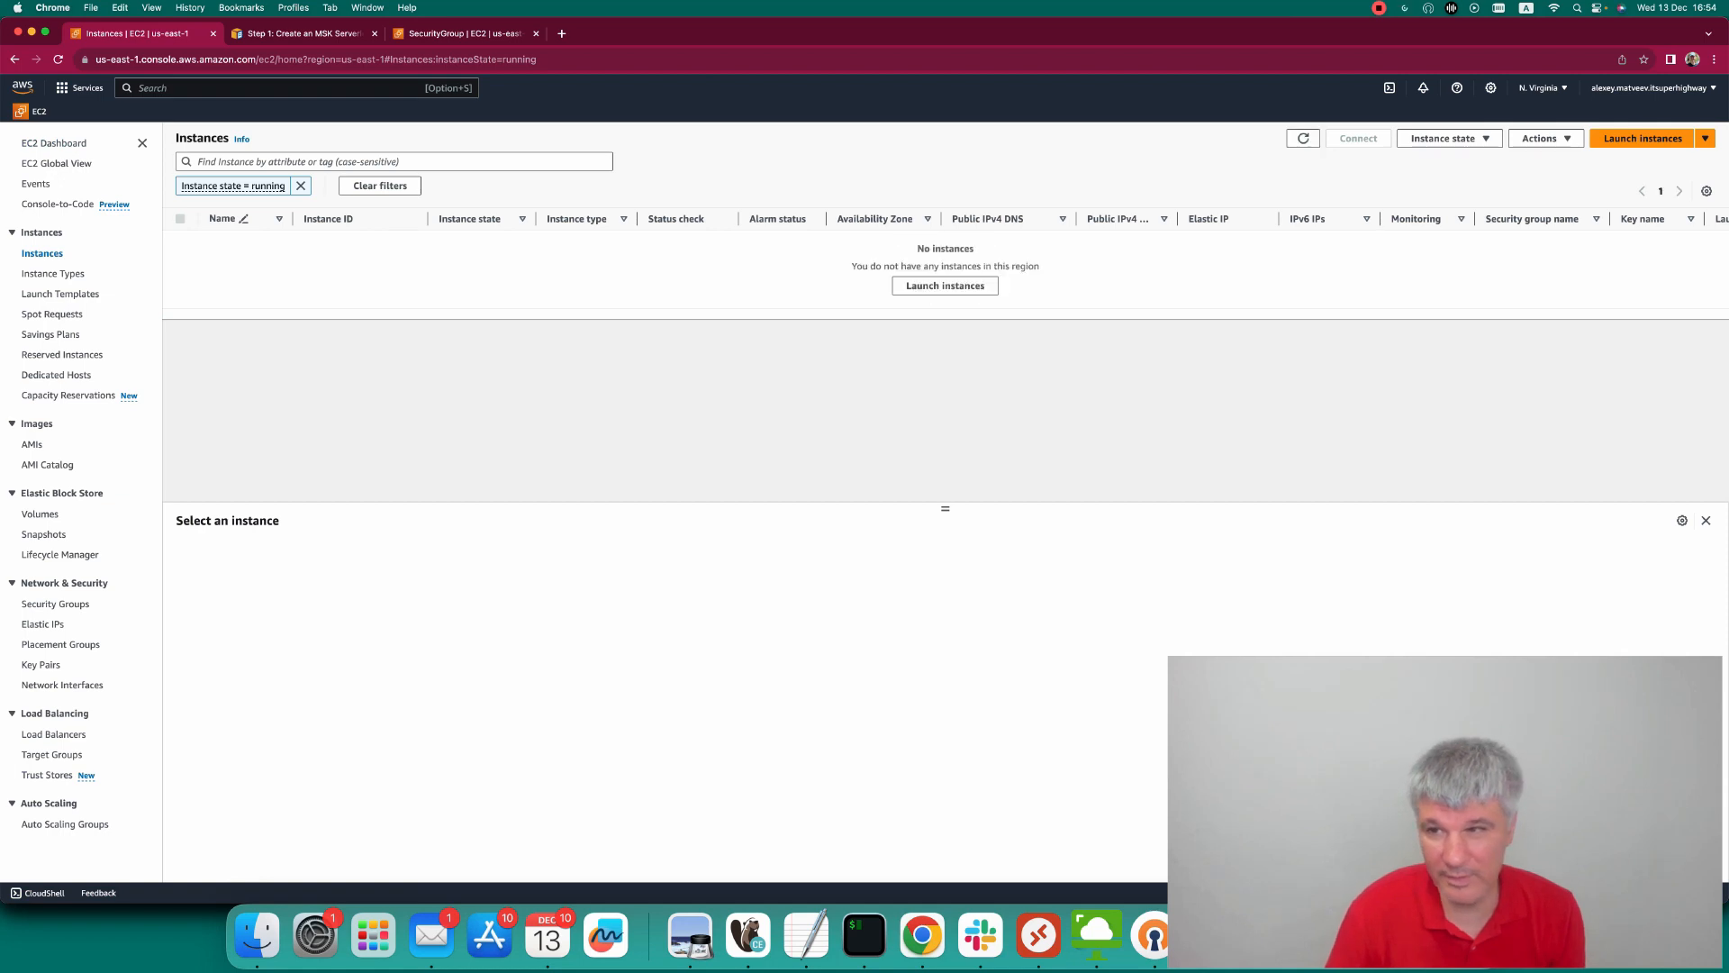
click(1641, 138)
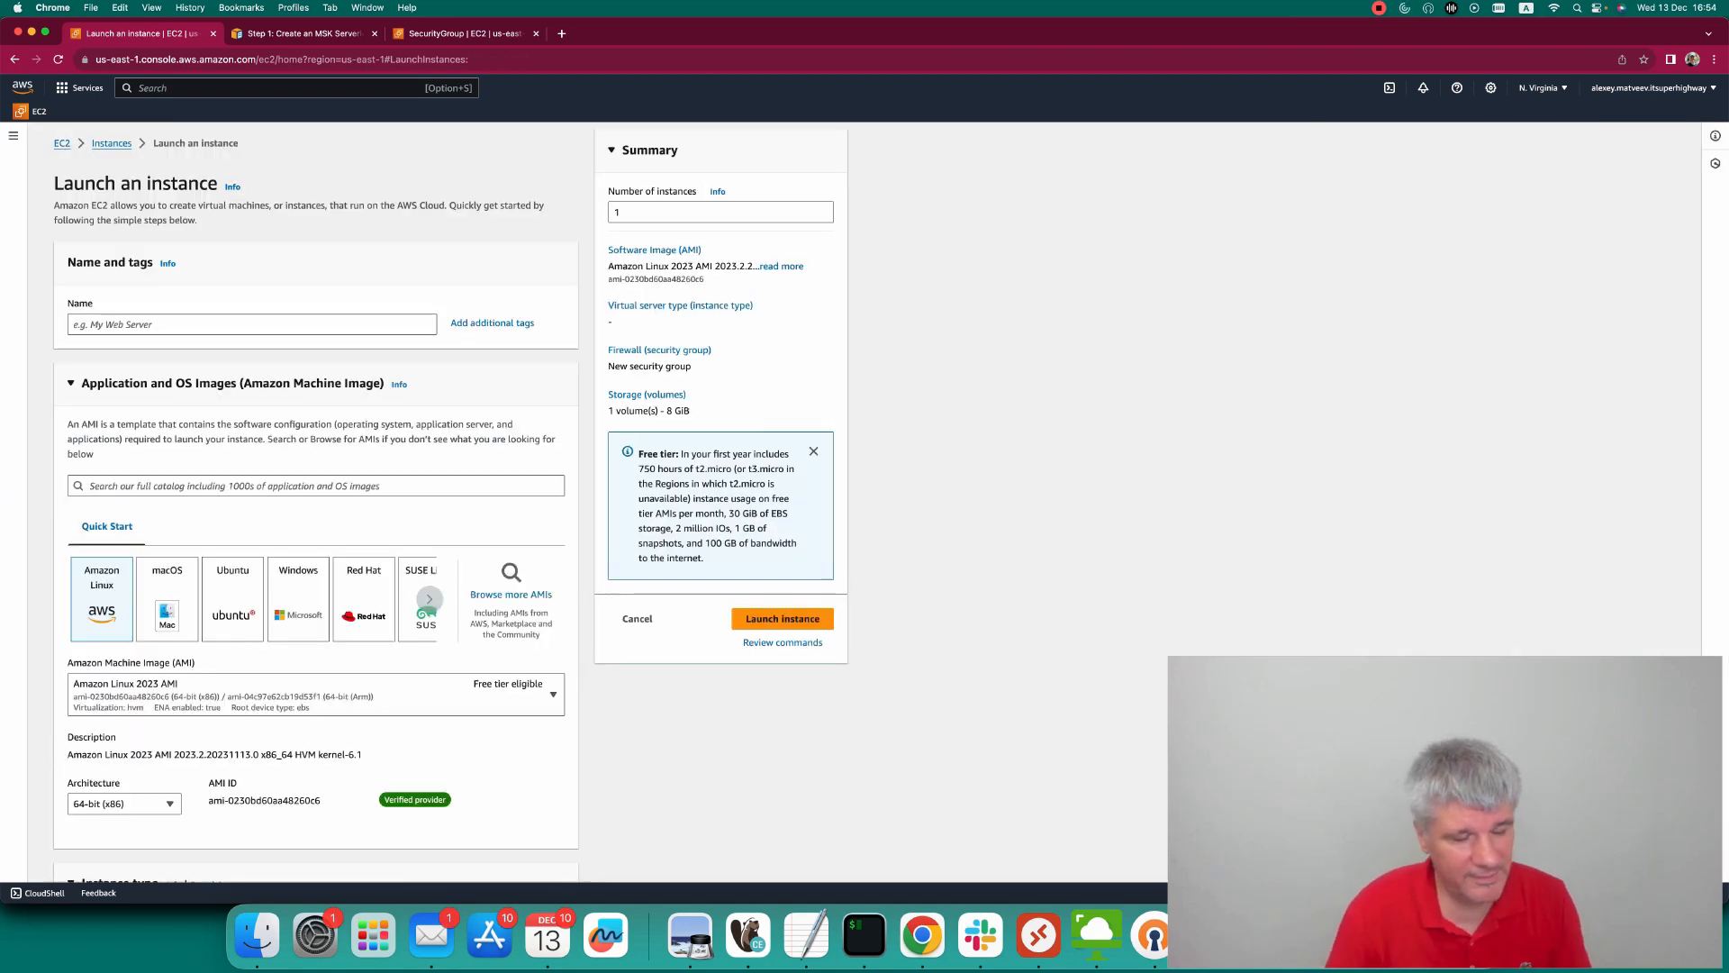
Launch the EC2 instance as ec2-kafka with the my_key_pair key pair, keeping the default image, t2.micro type, network and storage settings.
text(ed)
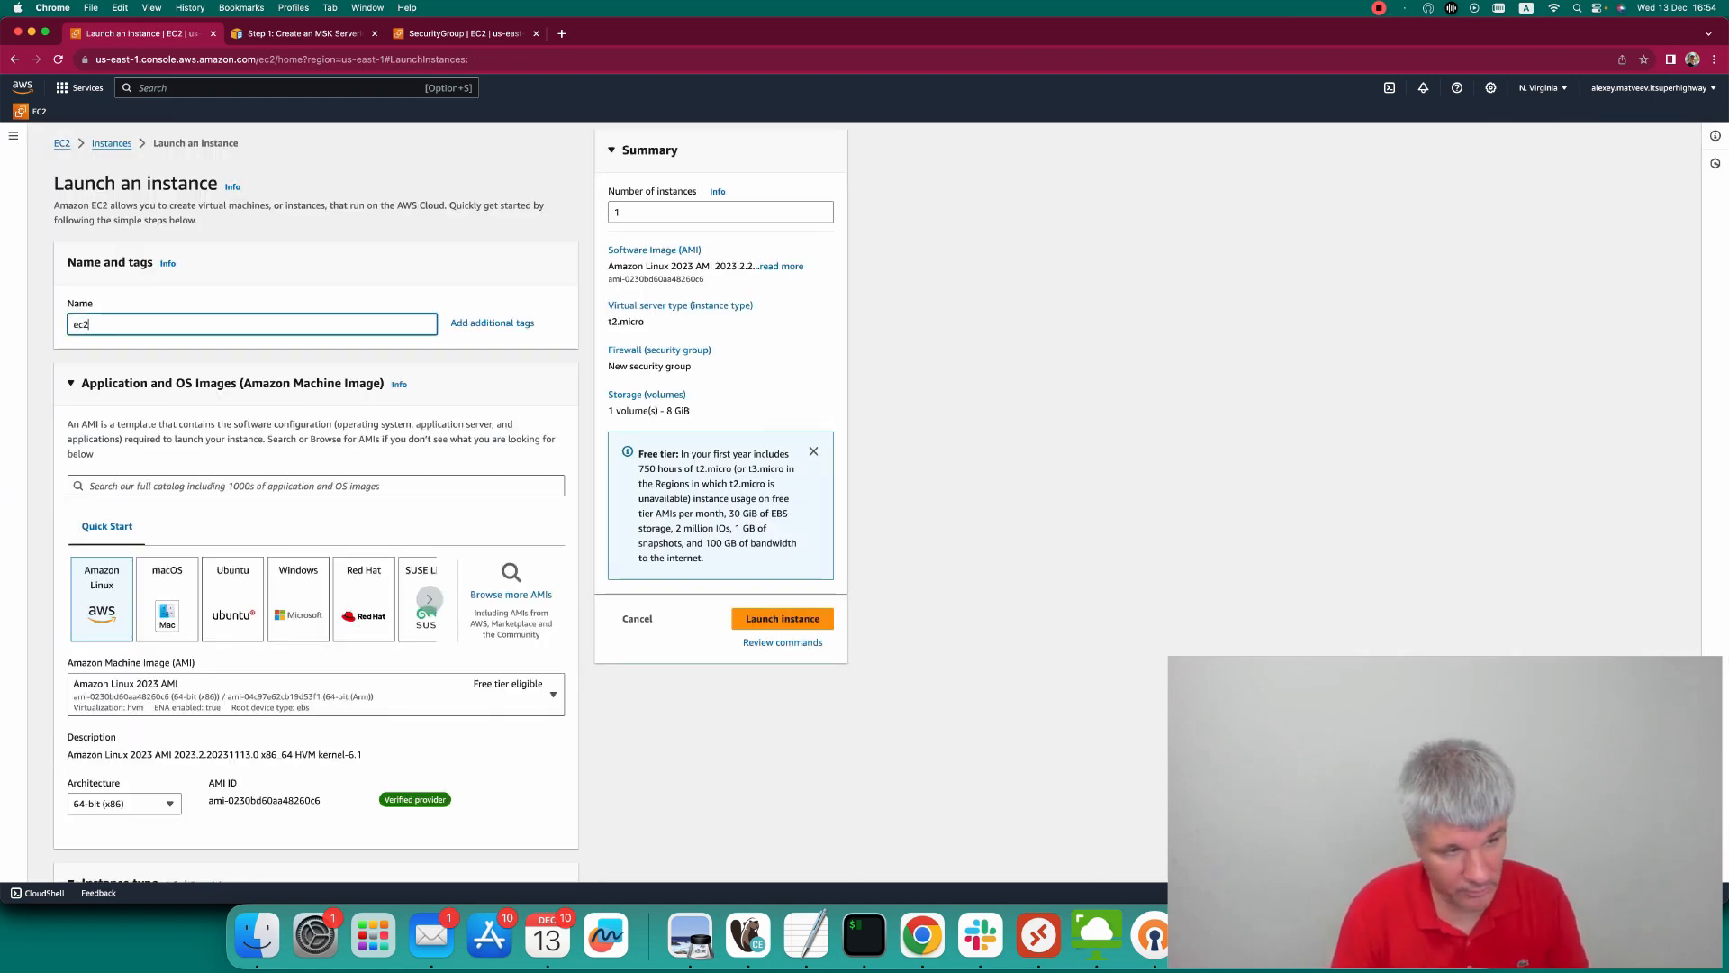
text(2-kafka)
scroll(315, 504, down, 5)
click(243, 705)
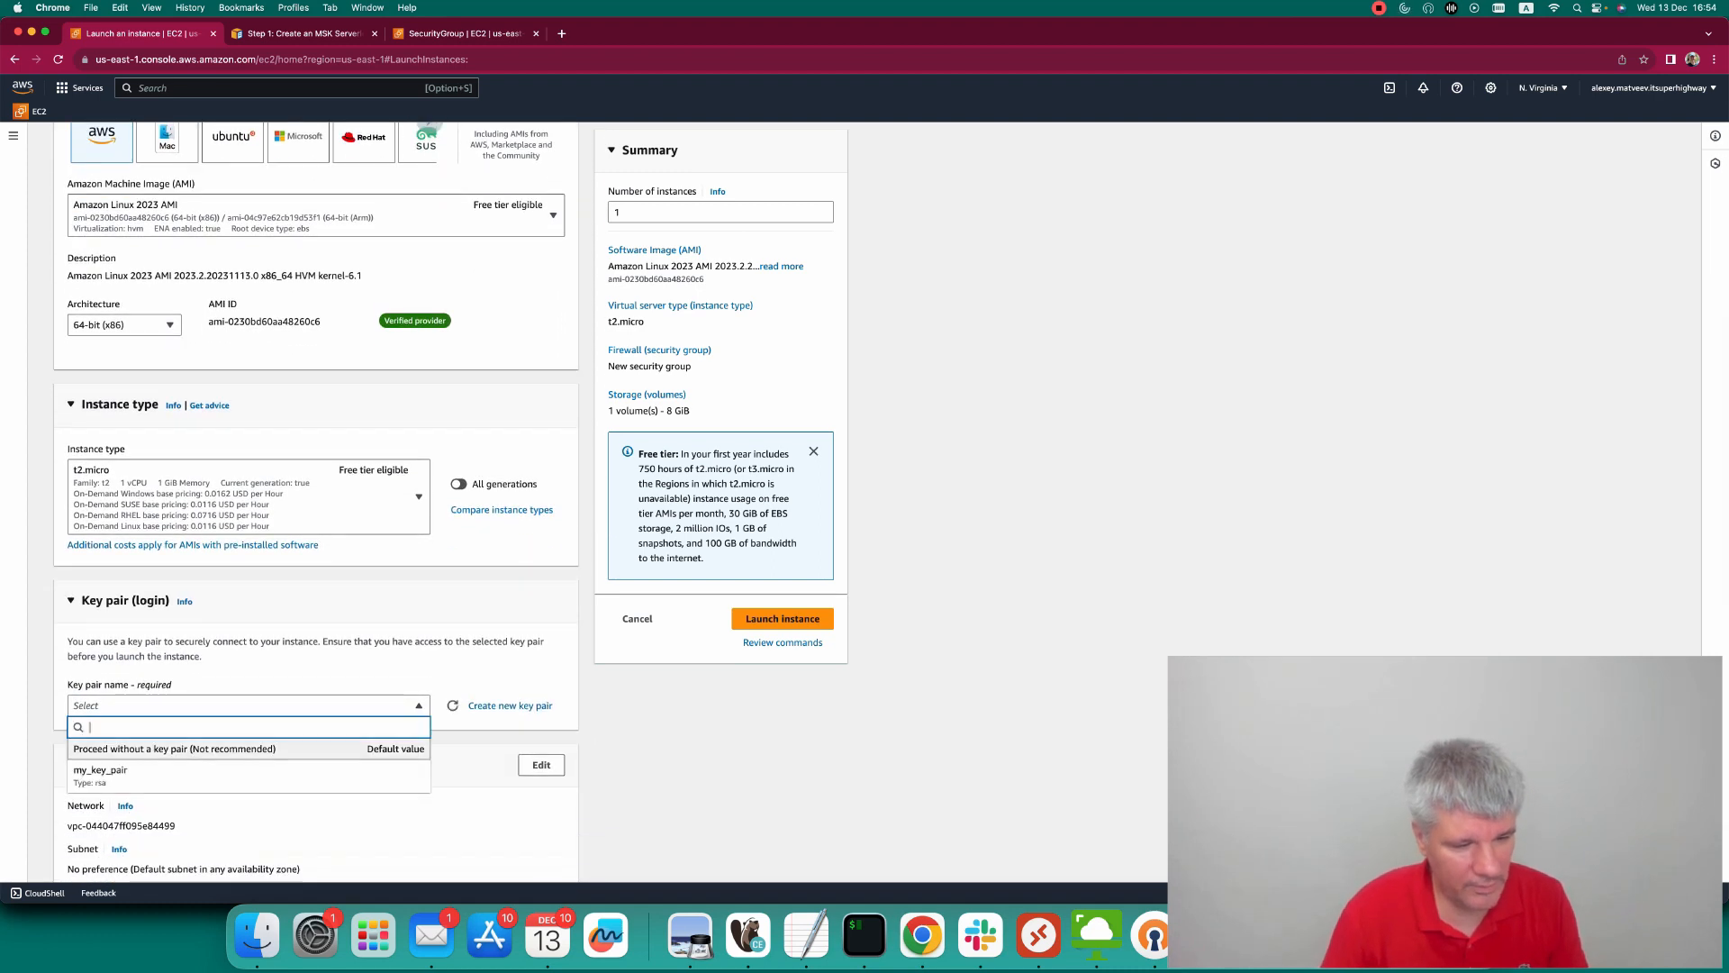
click(99, 770)
scroll(315, 504, down, 5)
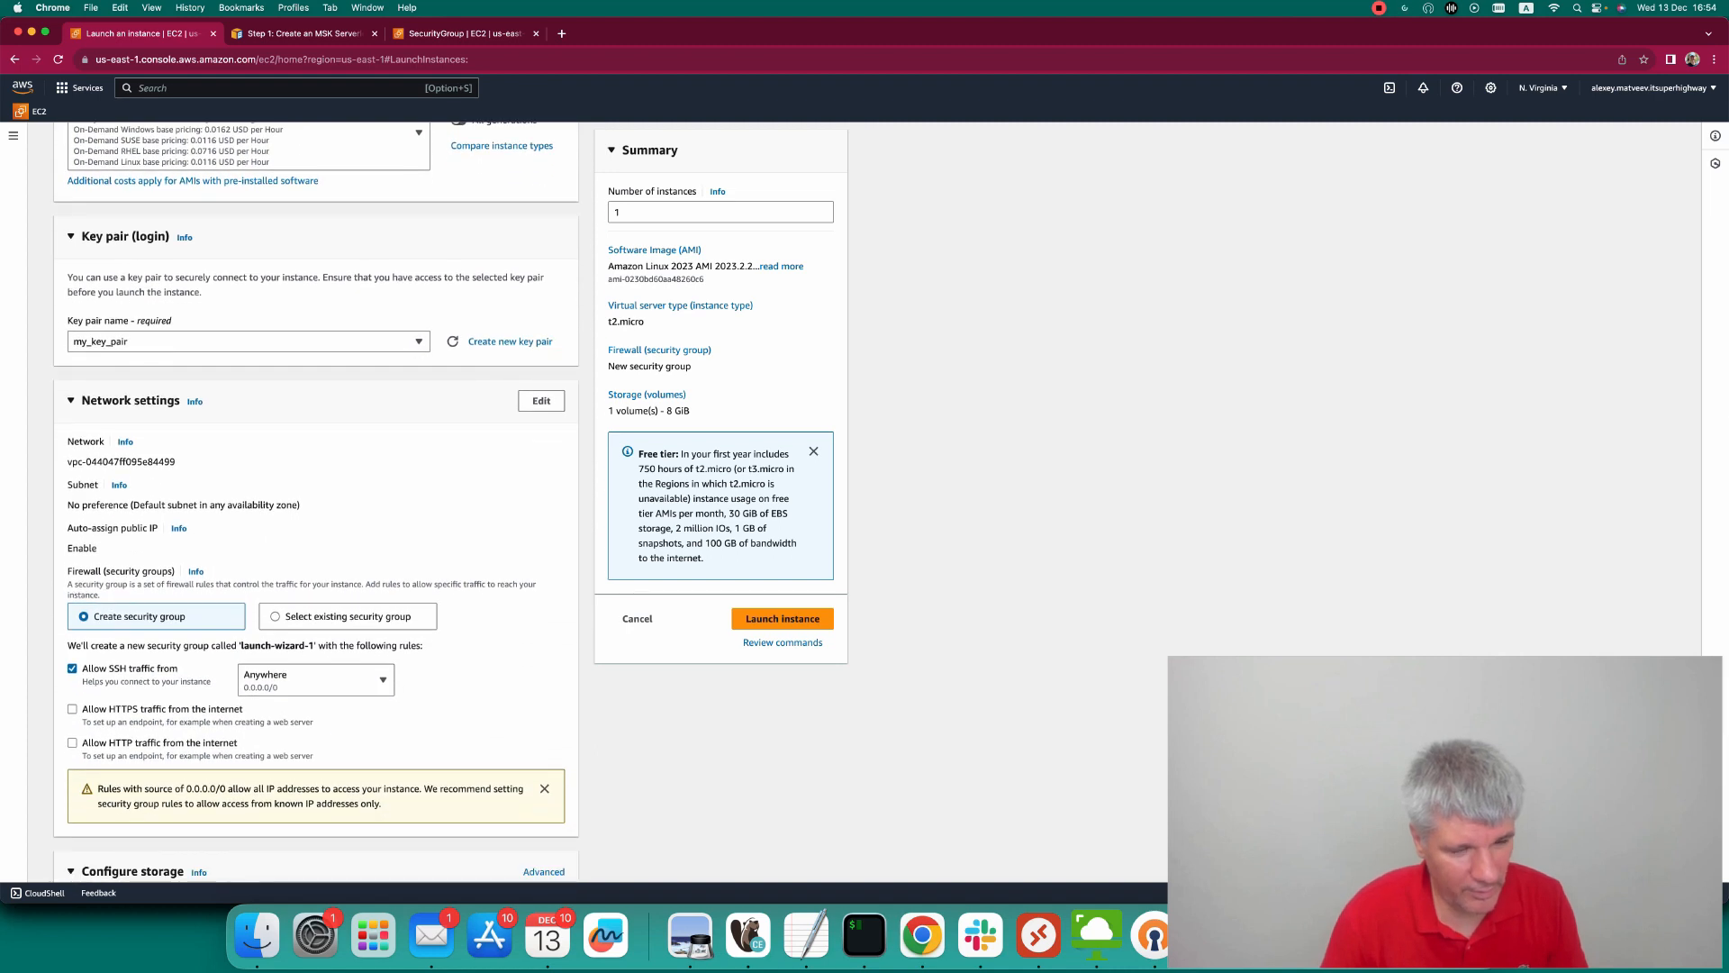
scroll(315, 504, down, 4)
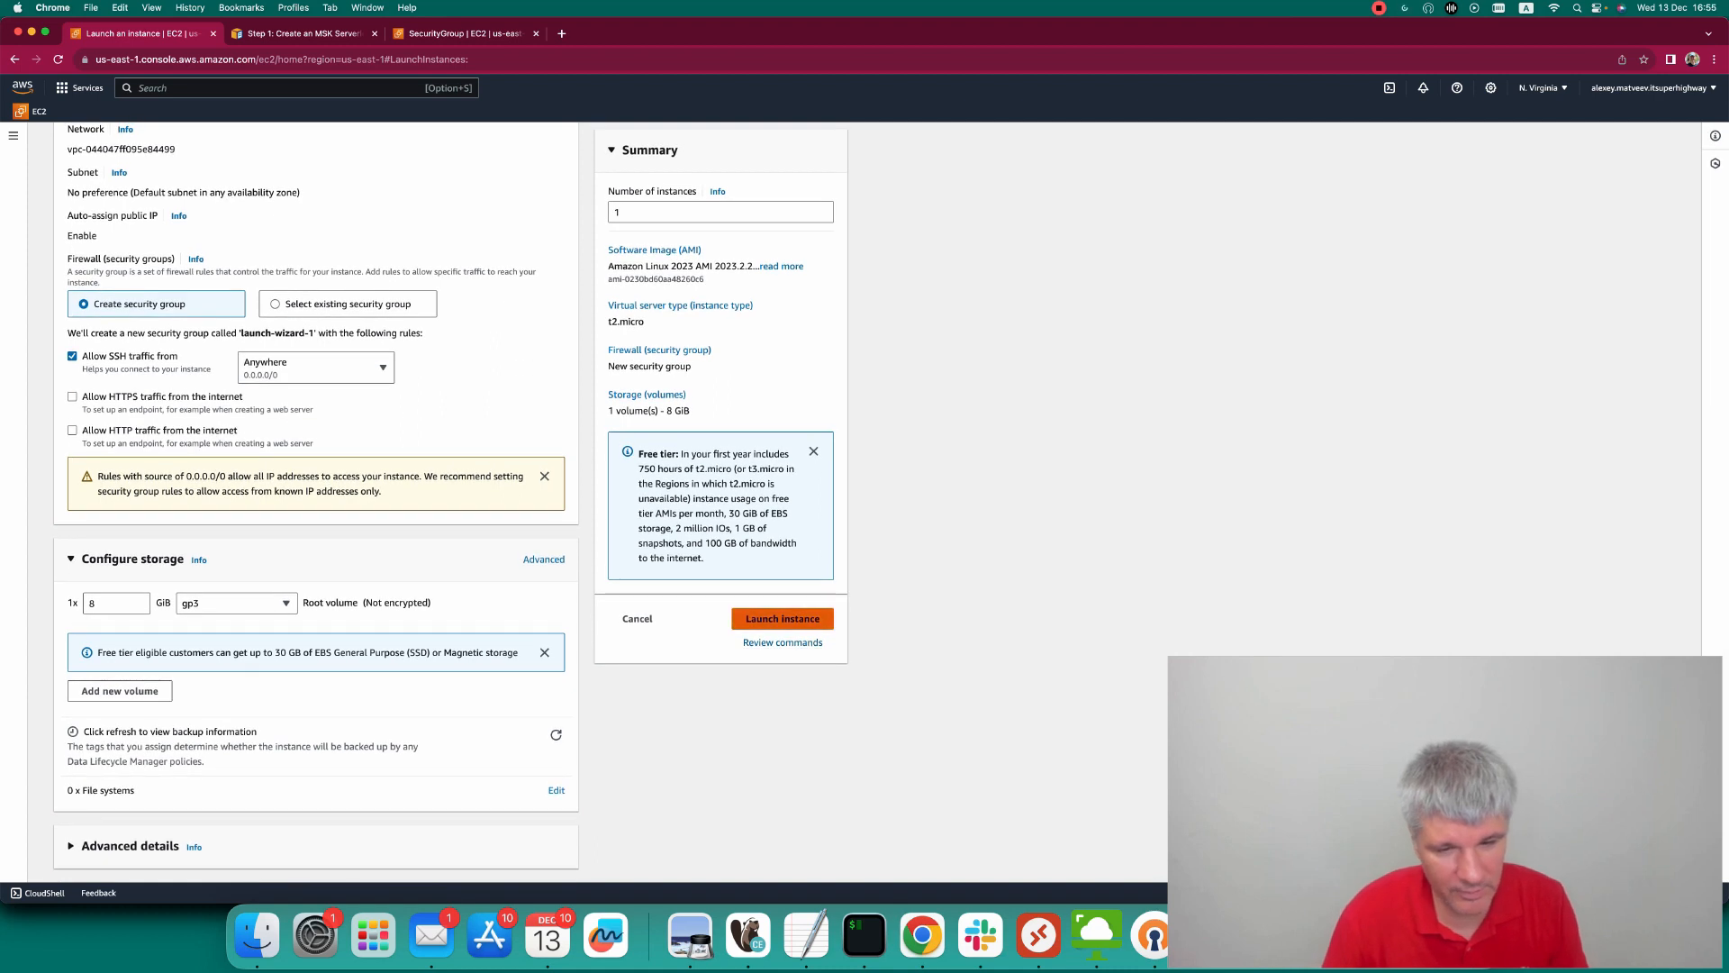
click(783, 618)
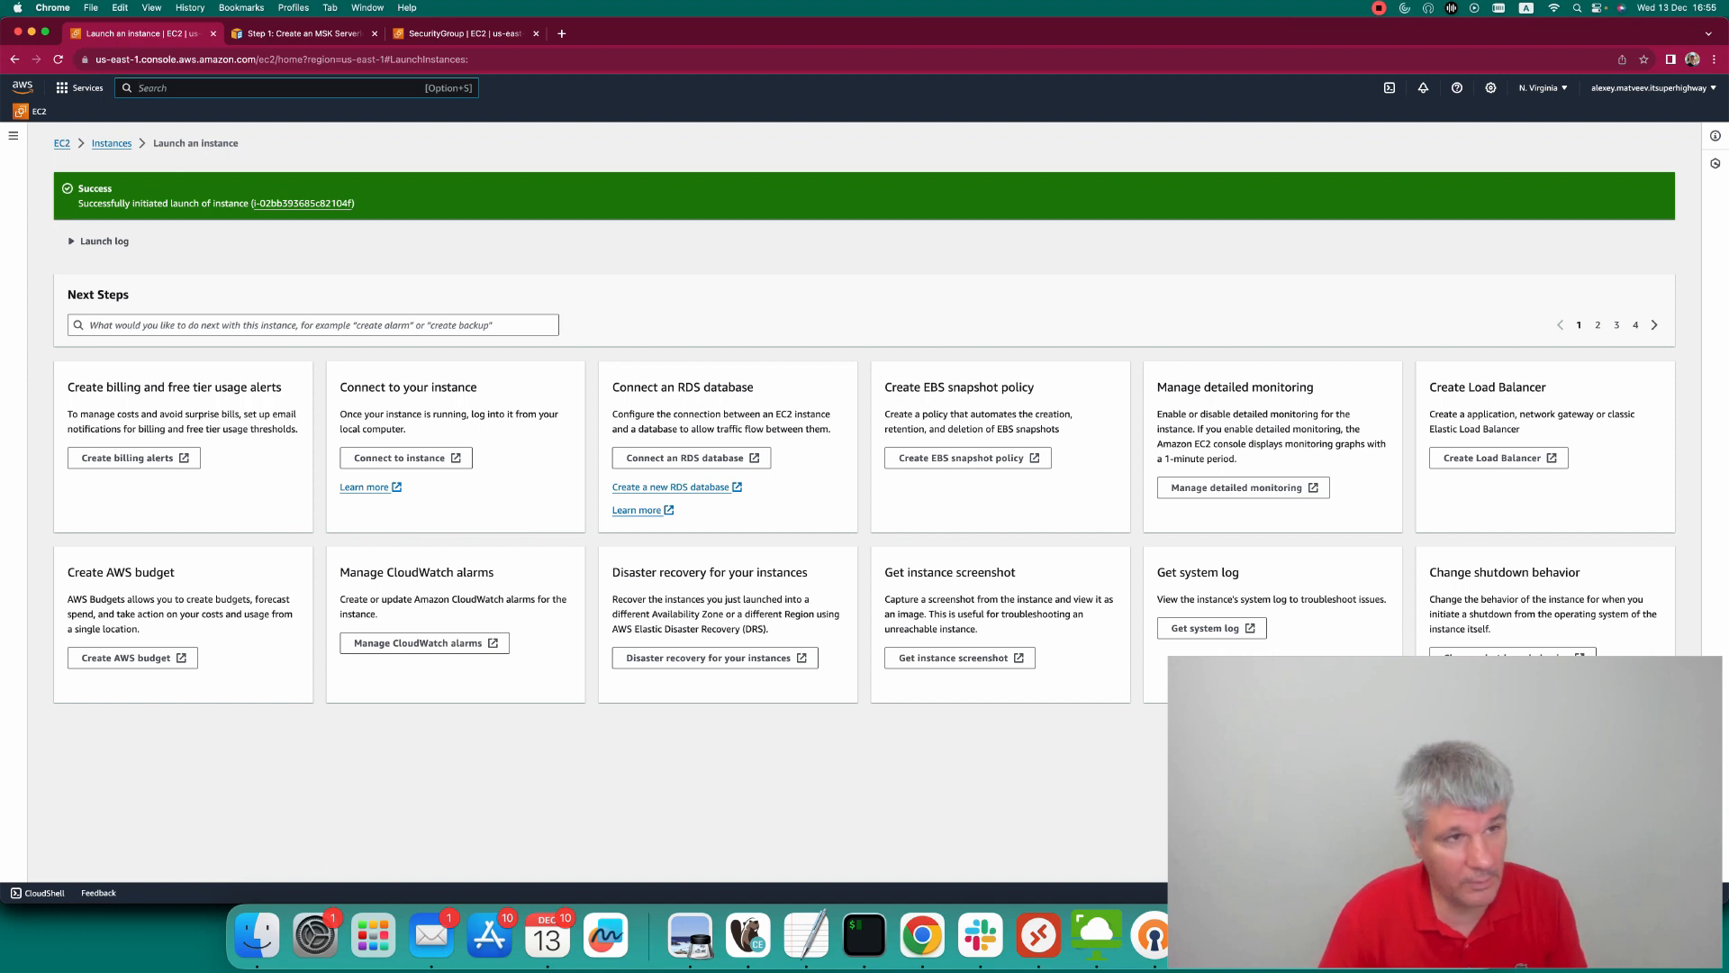
Open Step 2: Create an IAM role in the MSK Serverless developer guide and copy the complete sample policy JSON.
key(ctrl+Tab)
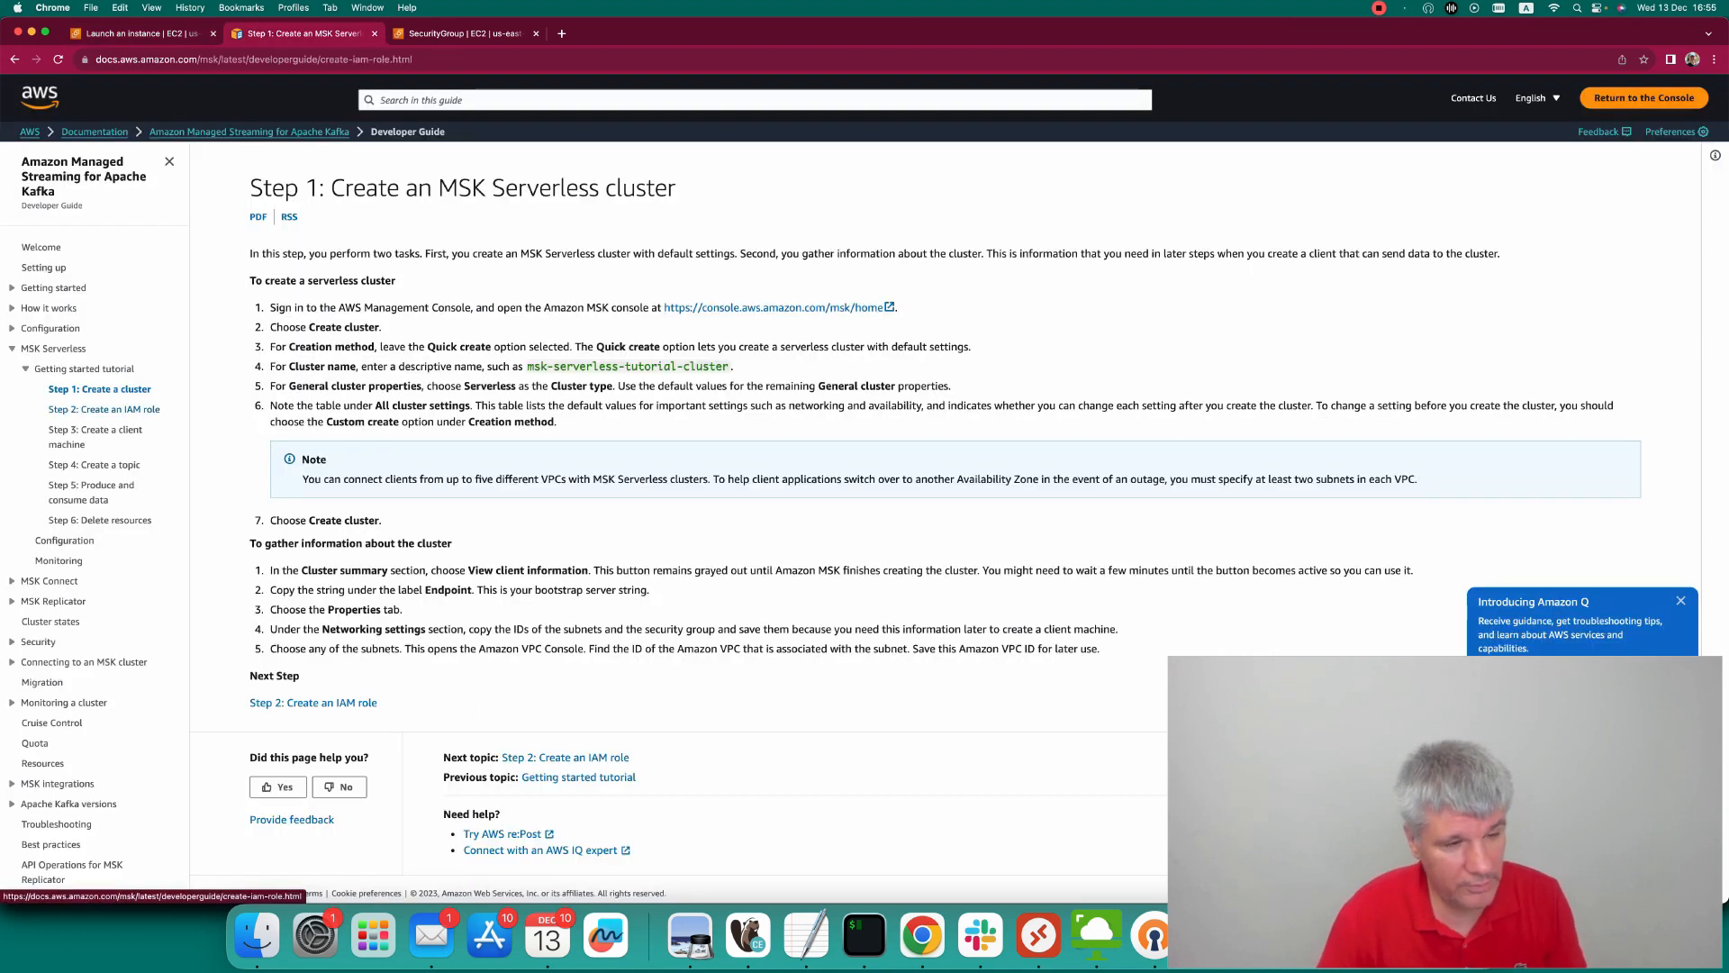
click(103, 409)
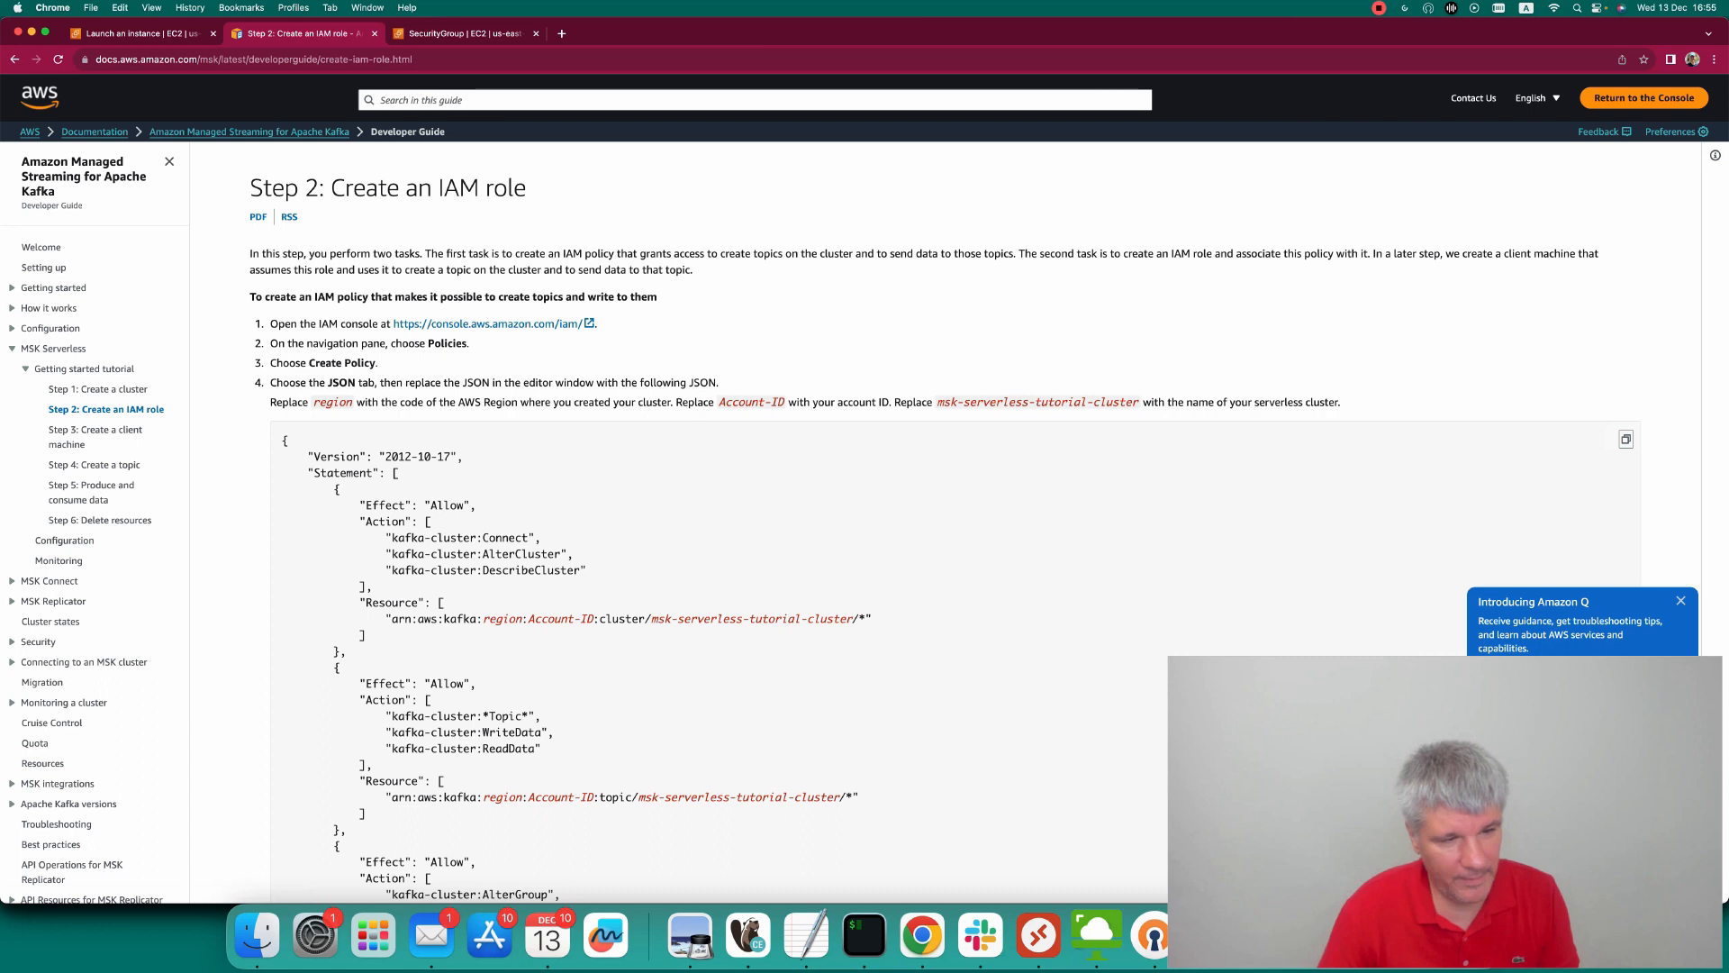
scroll(900, 519, down, 5)
drag(282, 230, 313, 800)
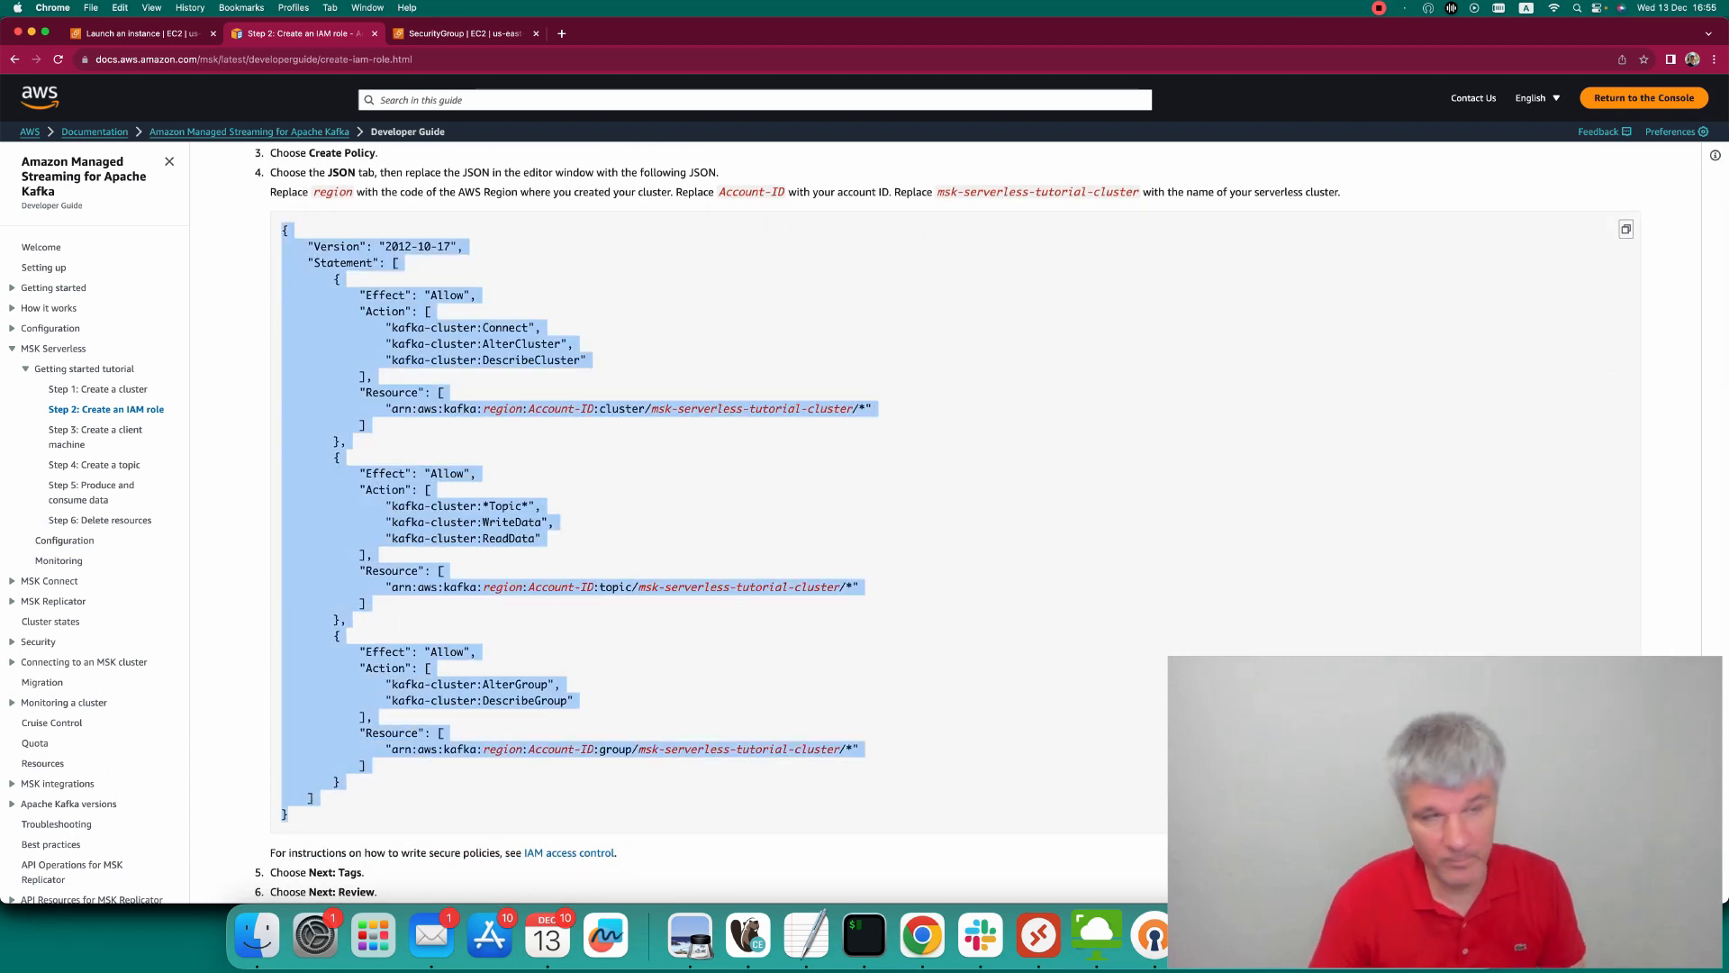
Return to the AWS console, find the IAM roles feature and go to the IAM policies list.
key(ctrl+shift+Tab)
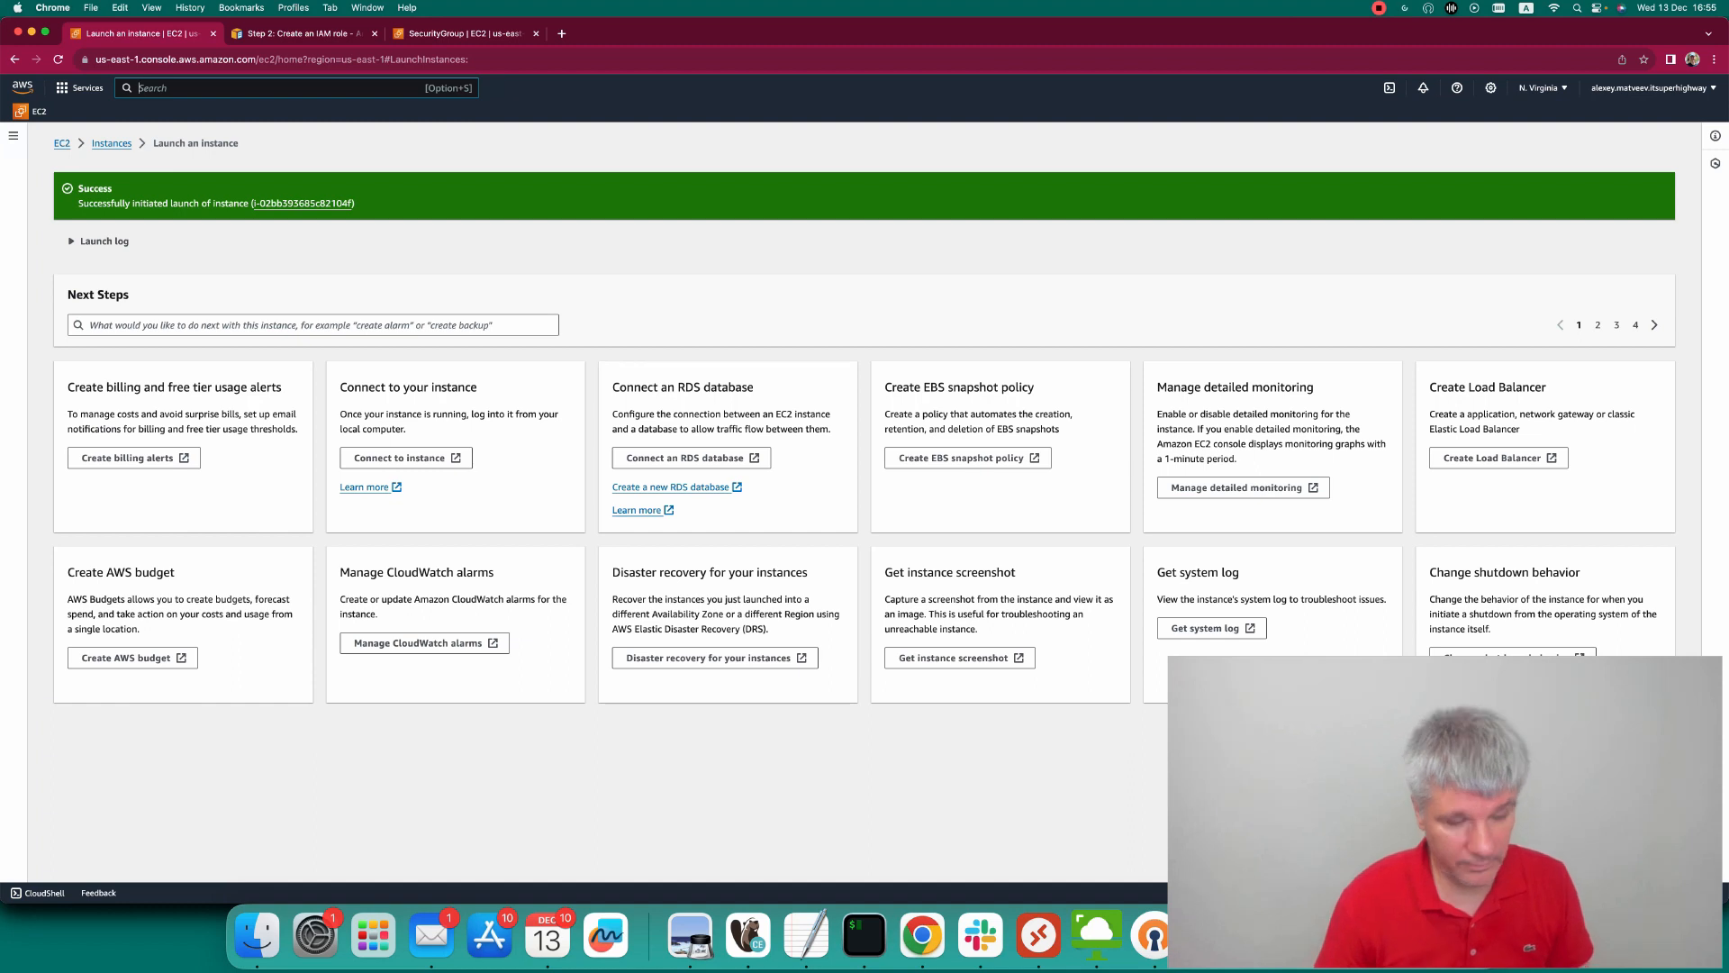
text(roles)
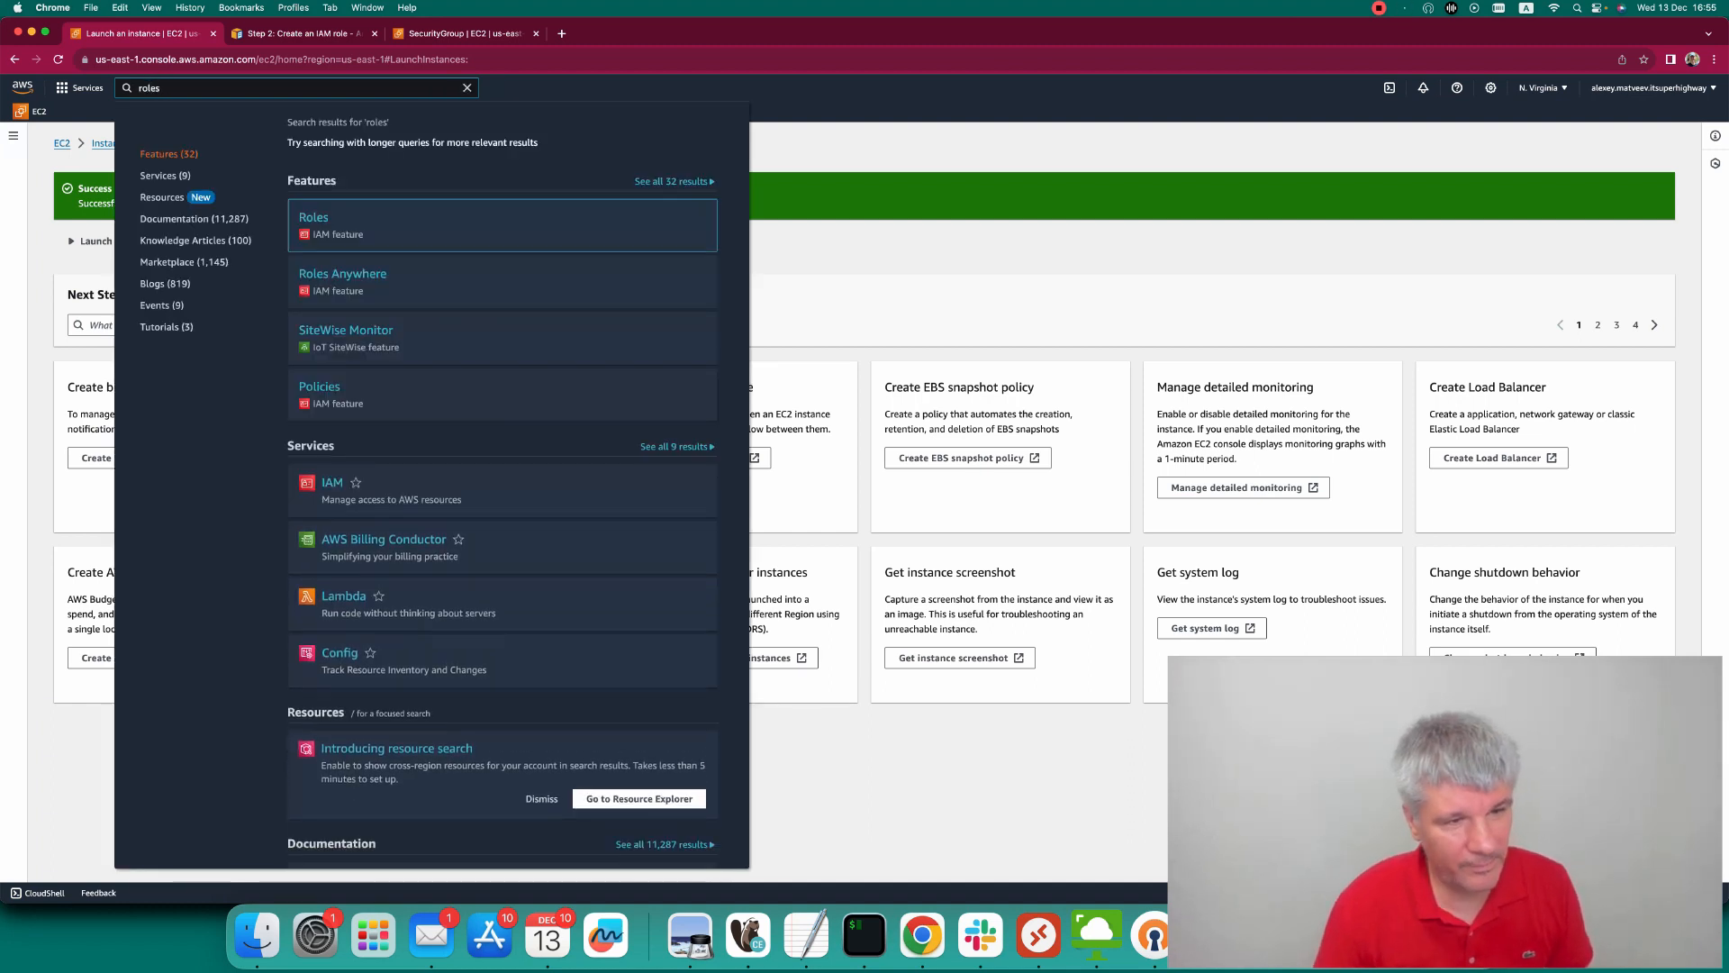
key(Return)
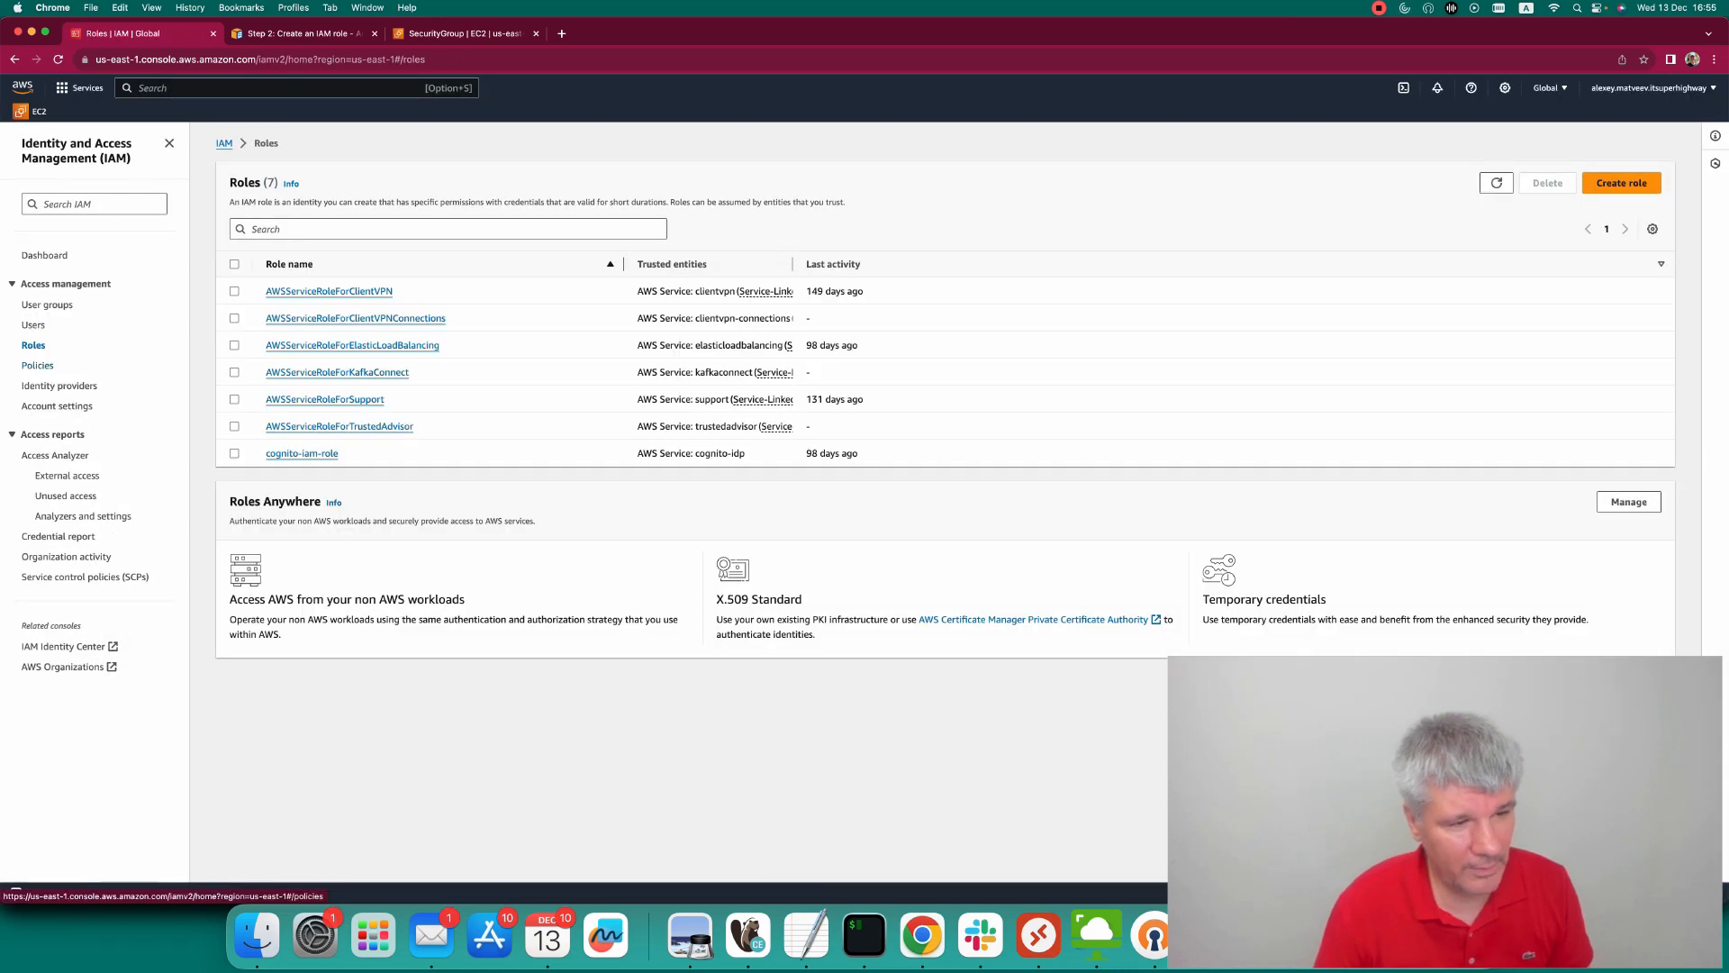
click(38, 365)
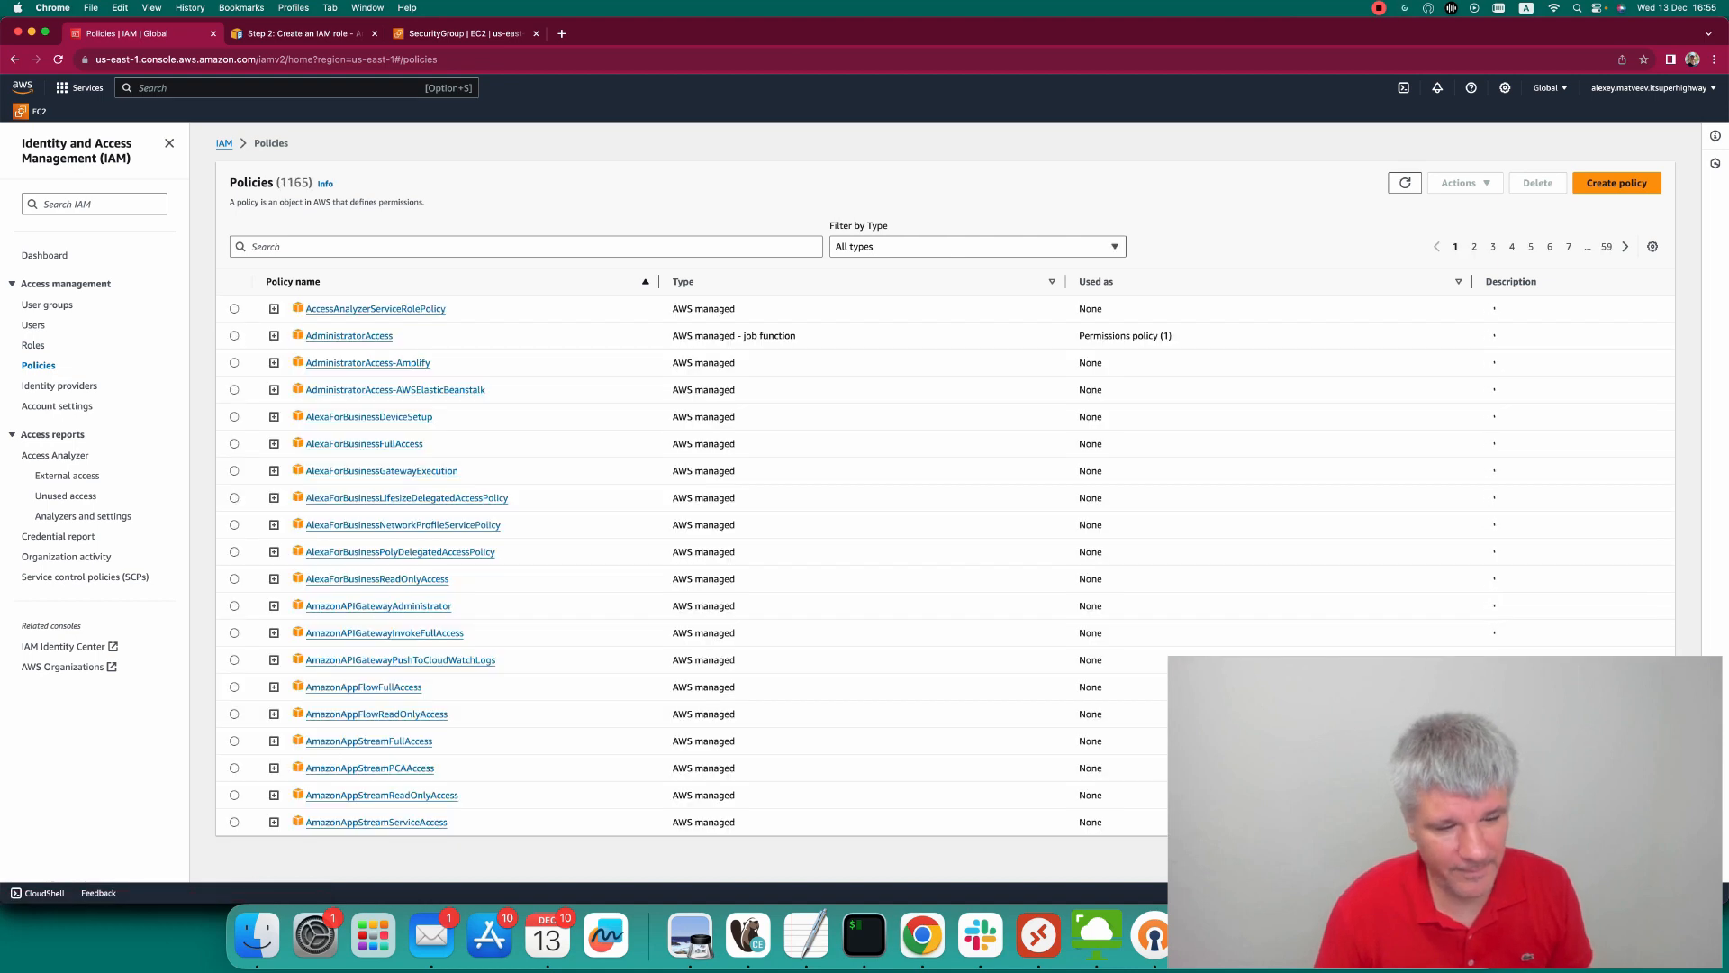
Start creating an IAM policy in the JSON editor and replace its default content with the copied sample policy.
click(1617, 182)
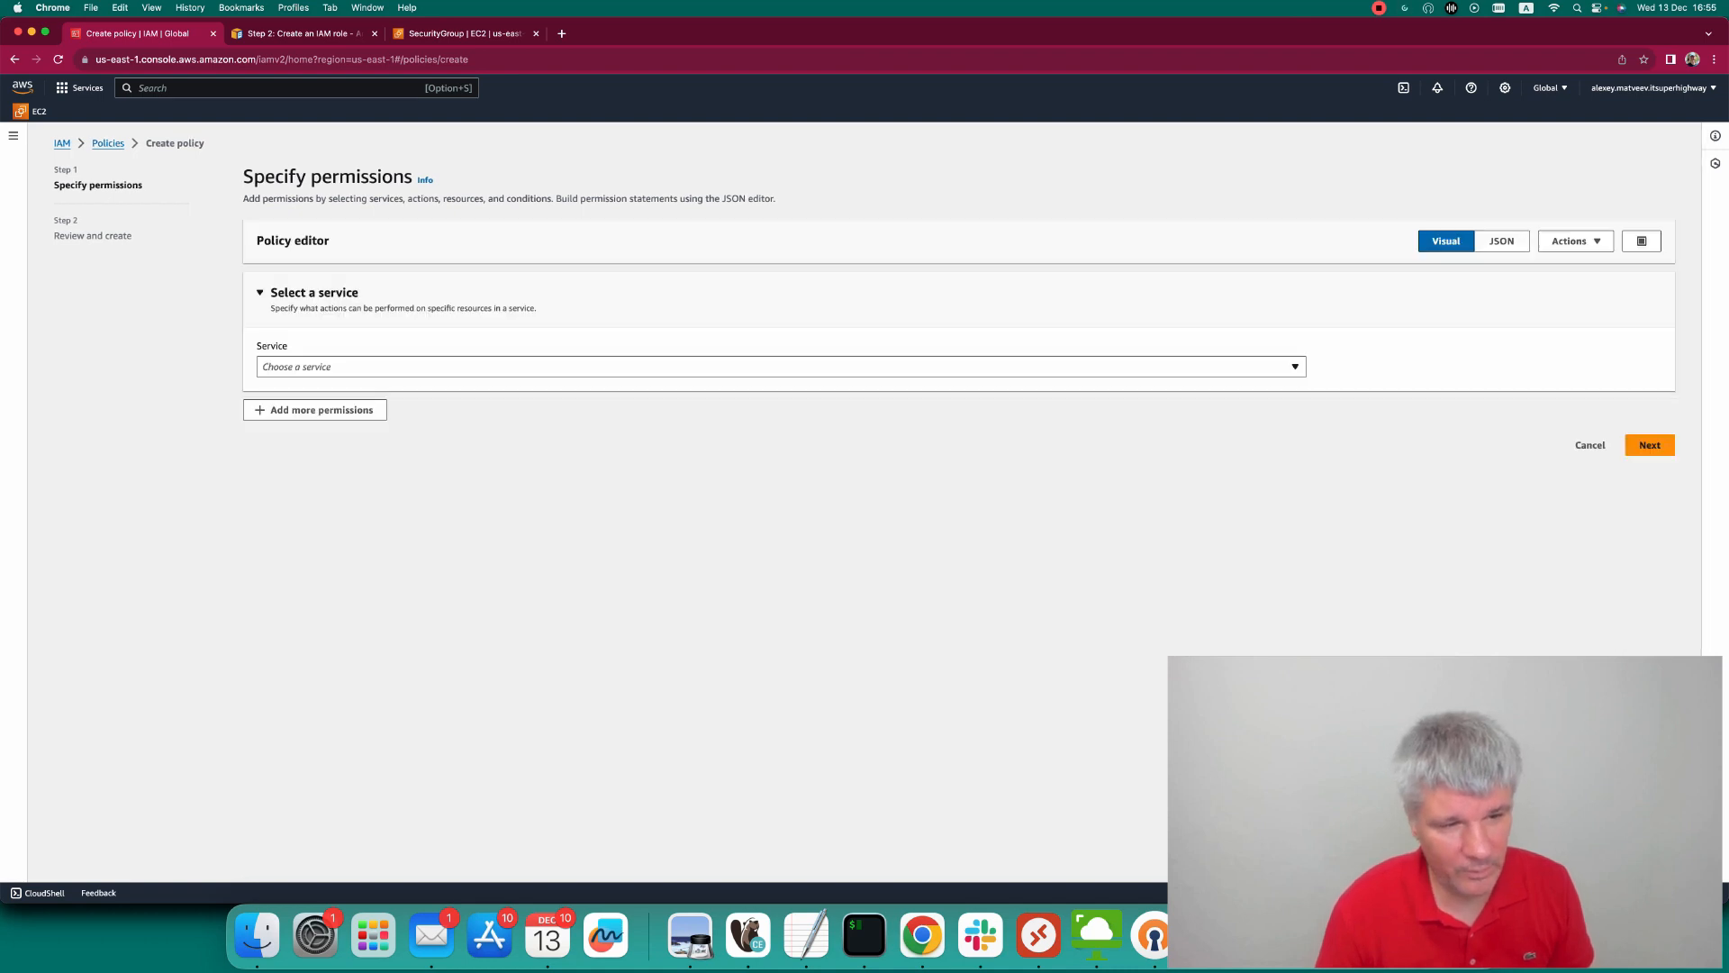
click(1501, 241)
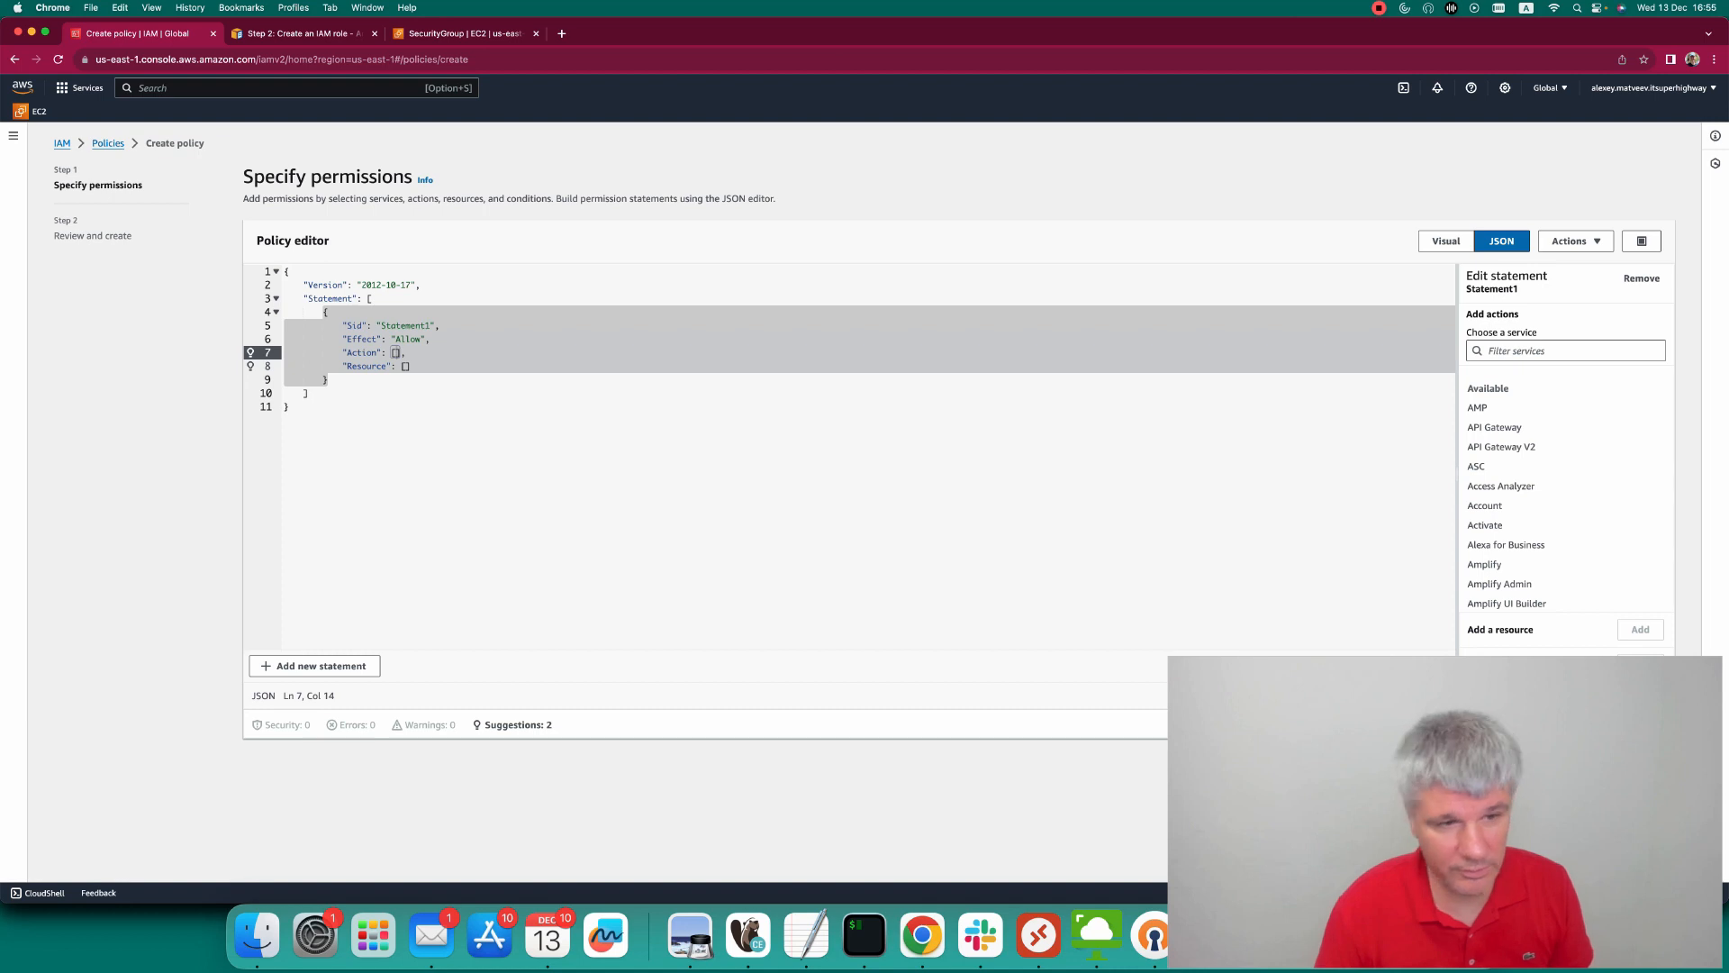
key(super+a)
key(super+v)
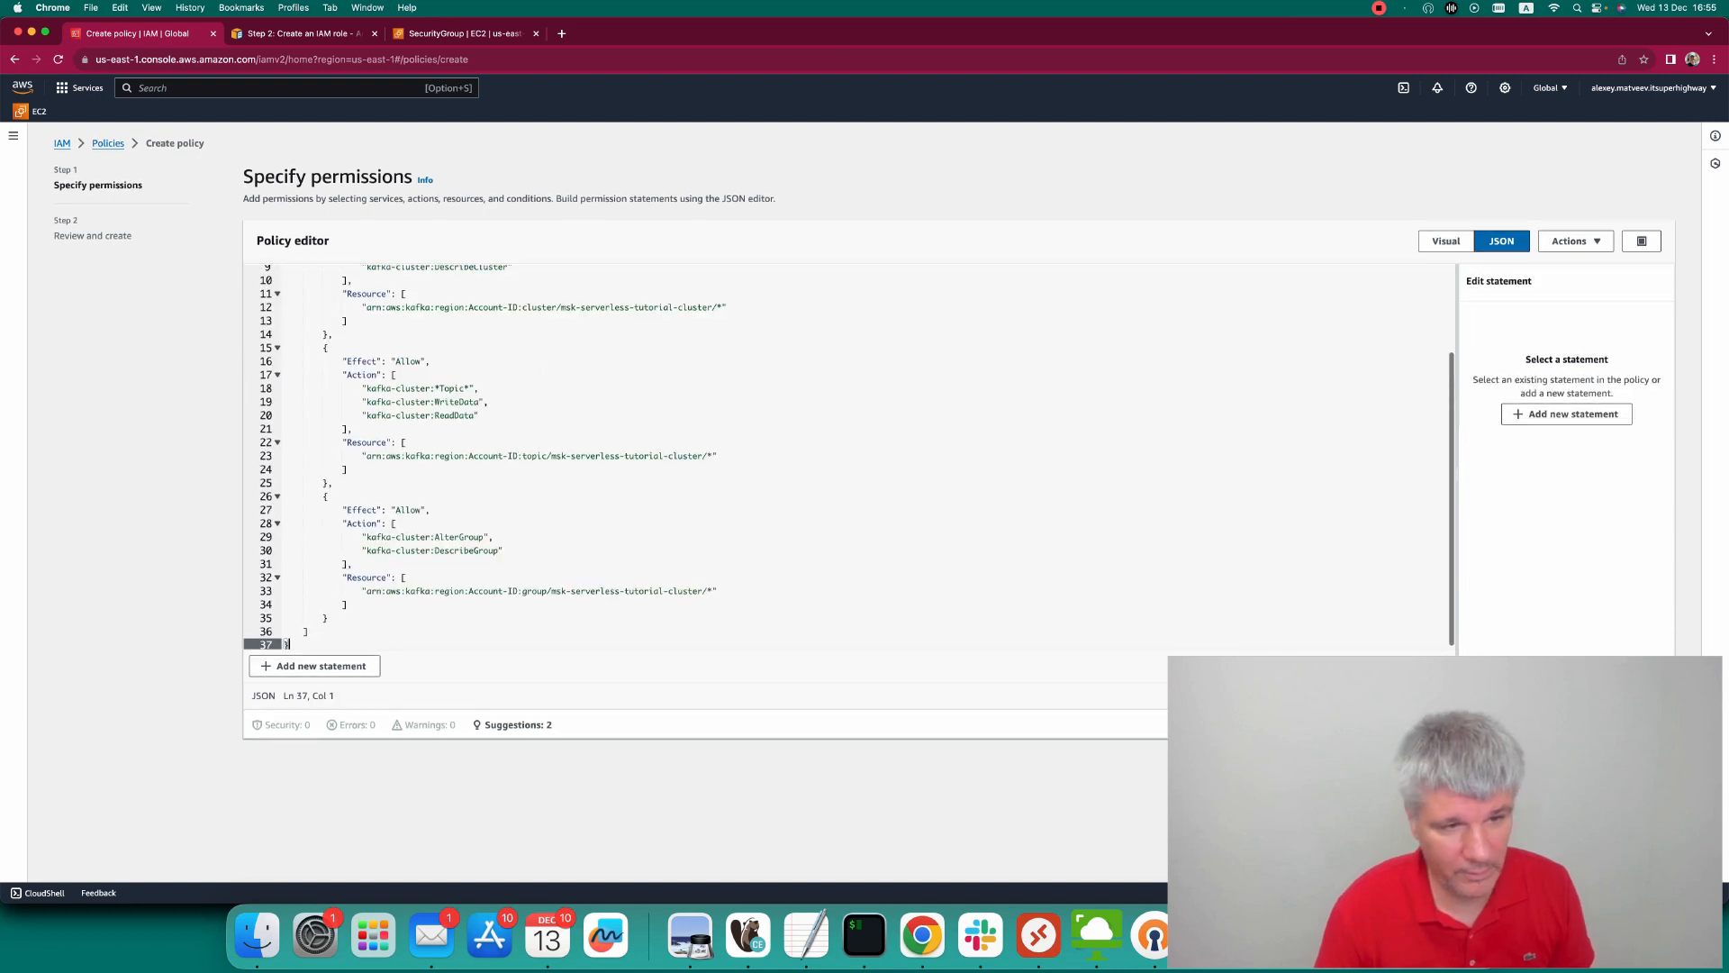
Check the placeholder cluster ARN in the policy's first statement, then open new-cluster in the MSK console and copy its ARN.
drag(366, 420, 713, 419)
click(644, 420)
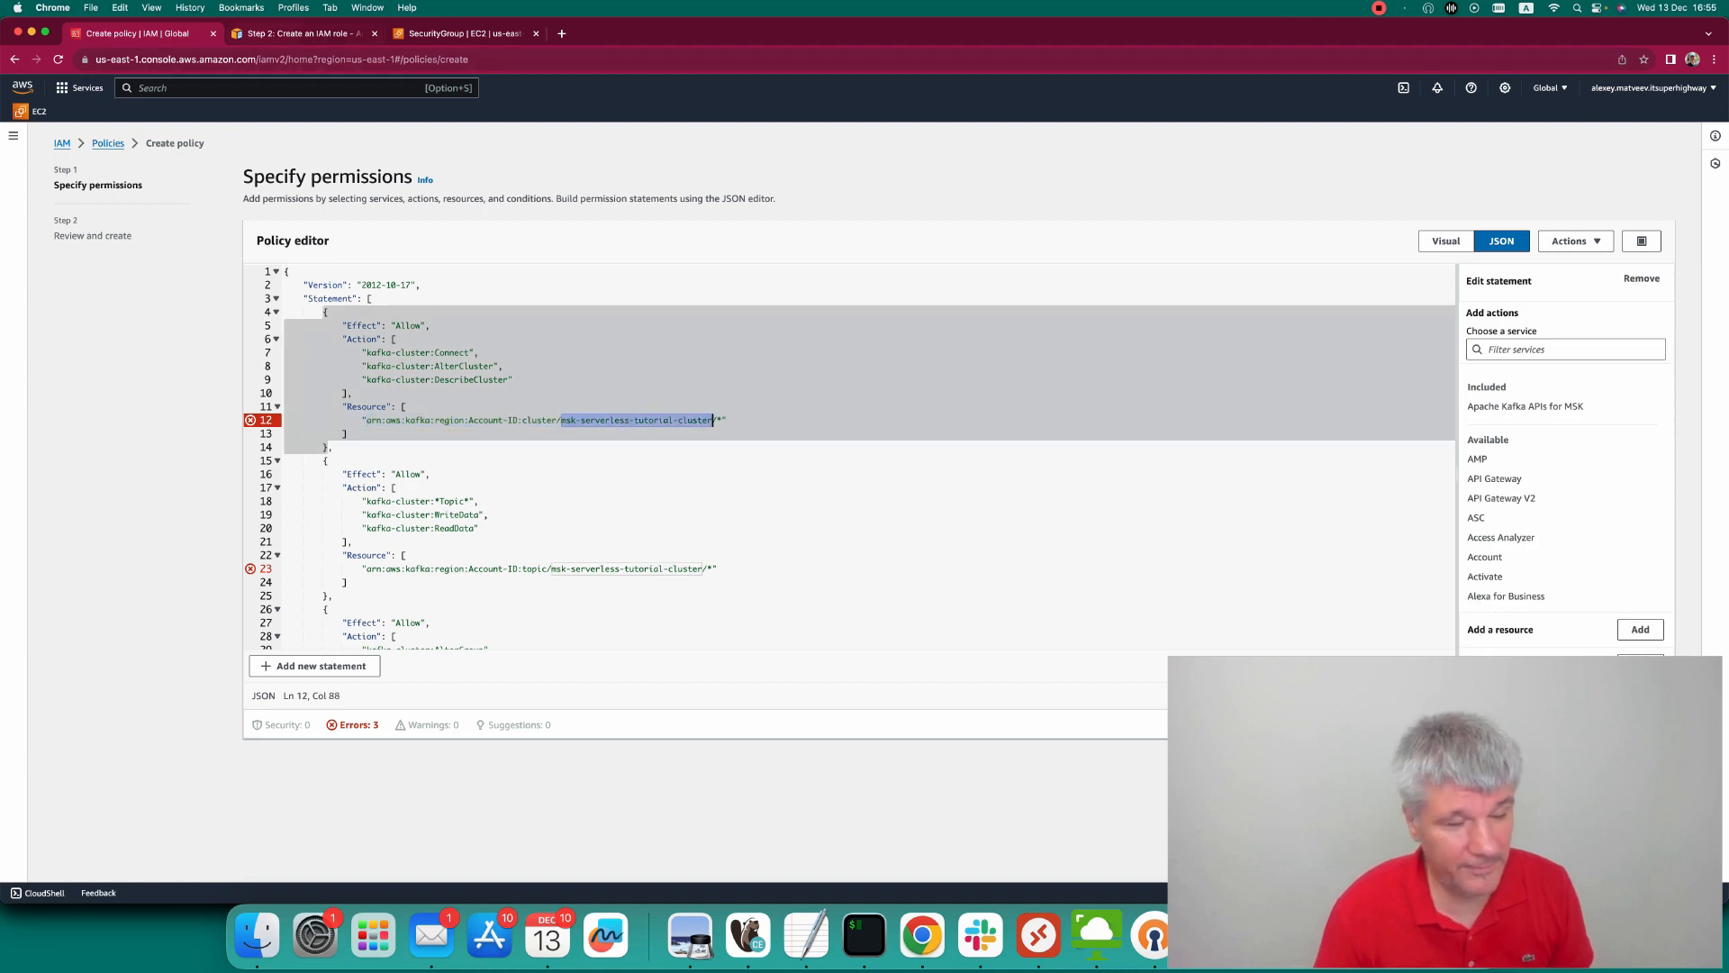
click(464, 33)
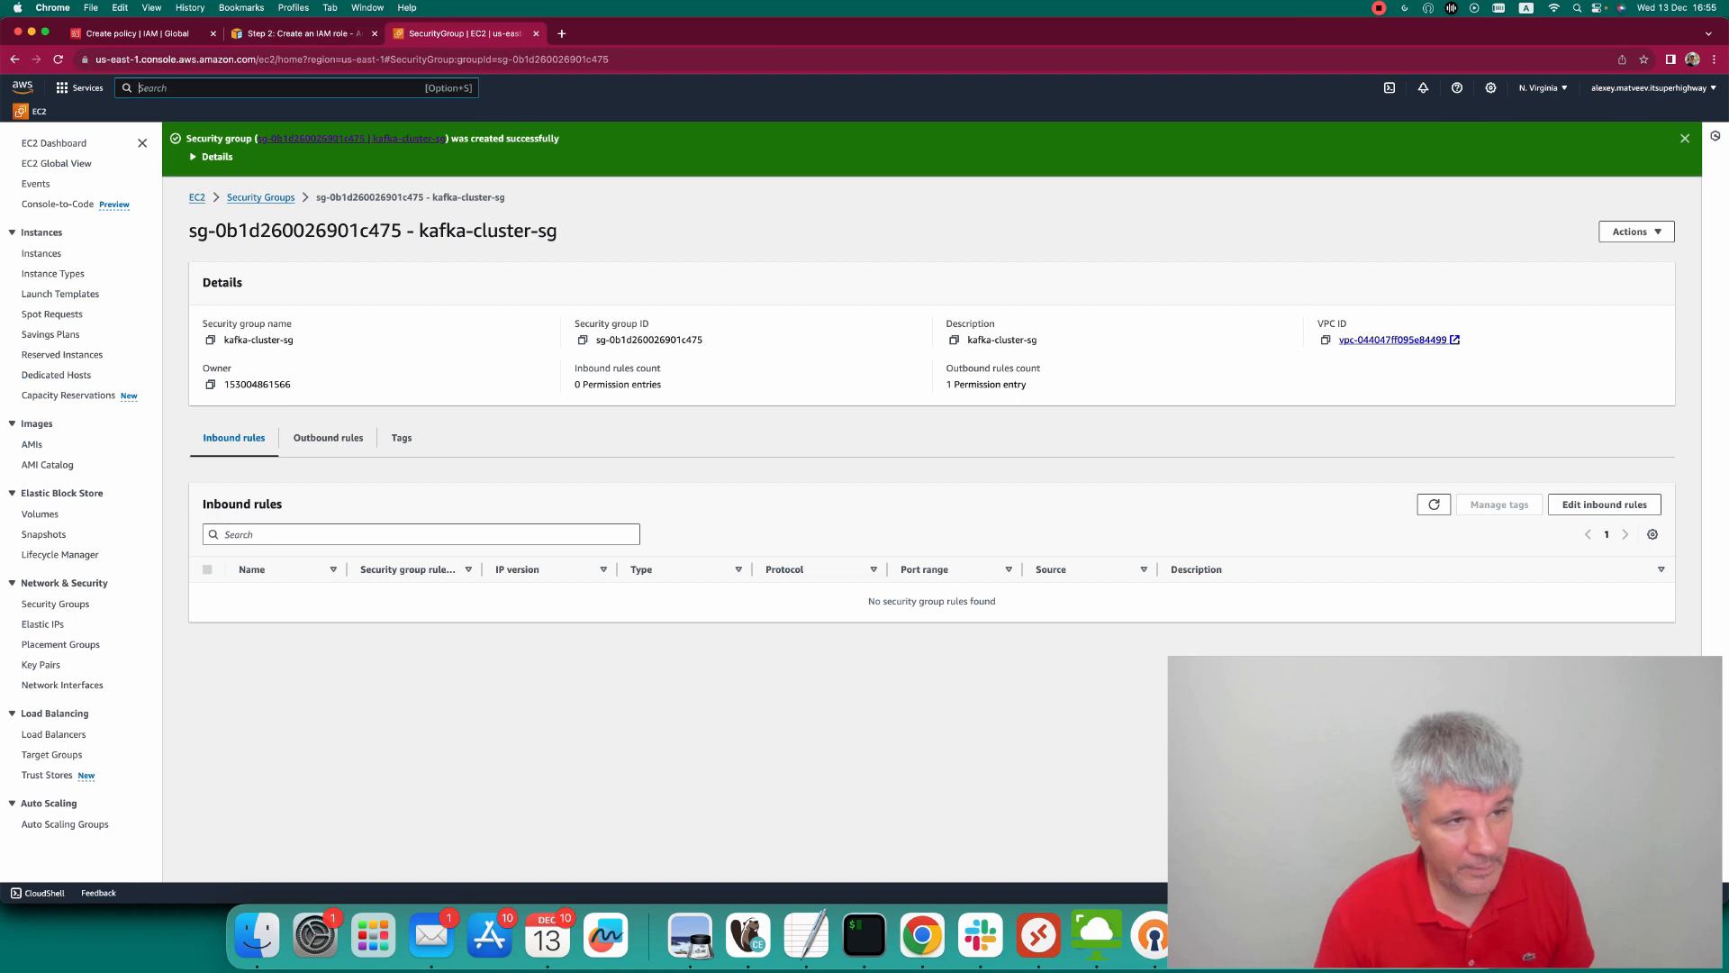
text(msk)
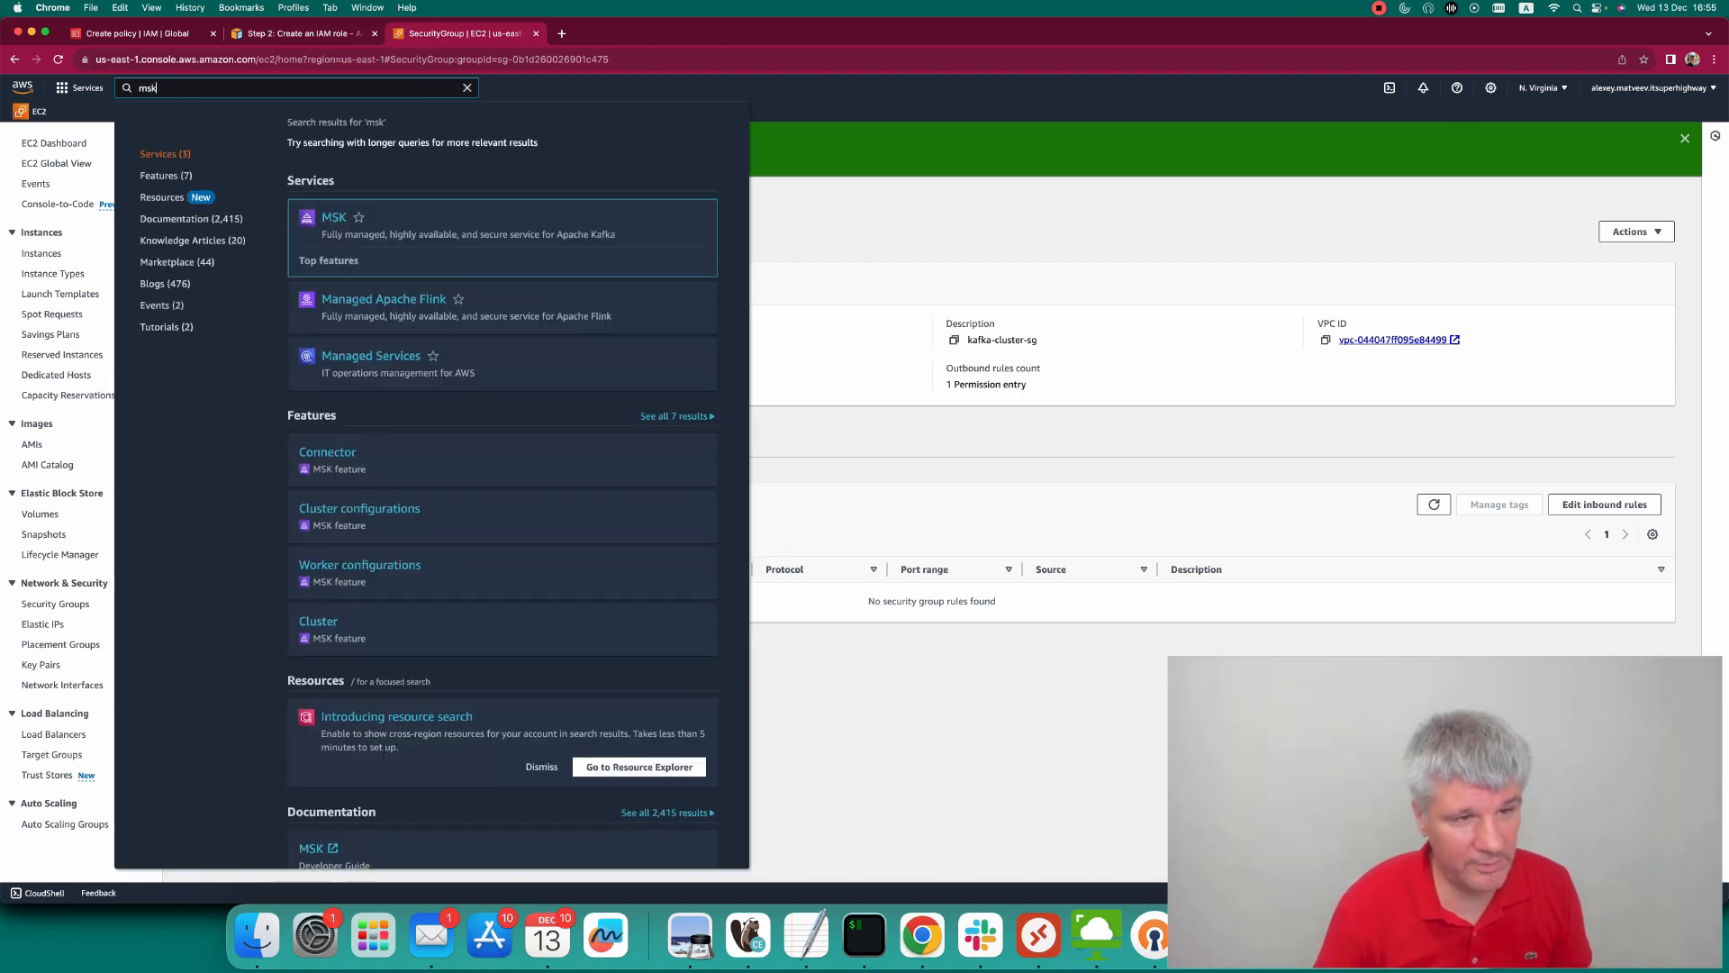
key(Return)
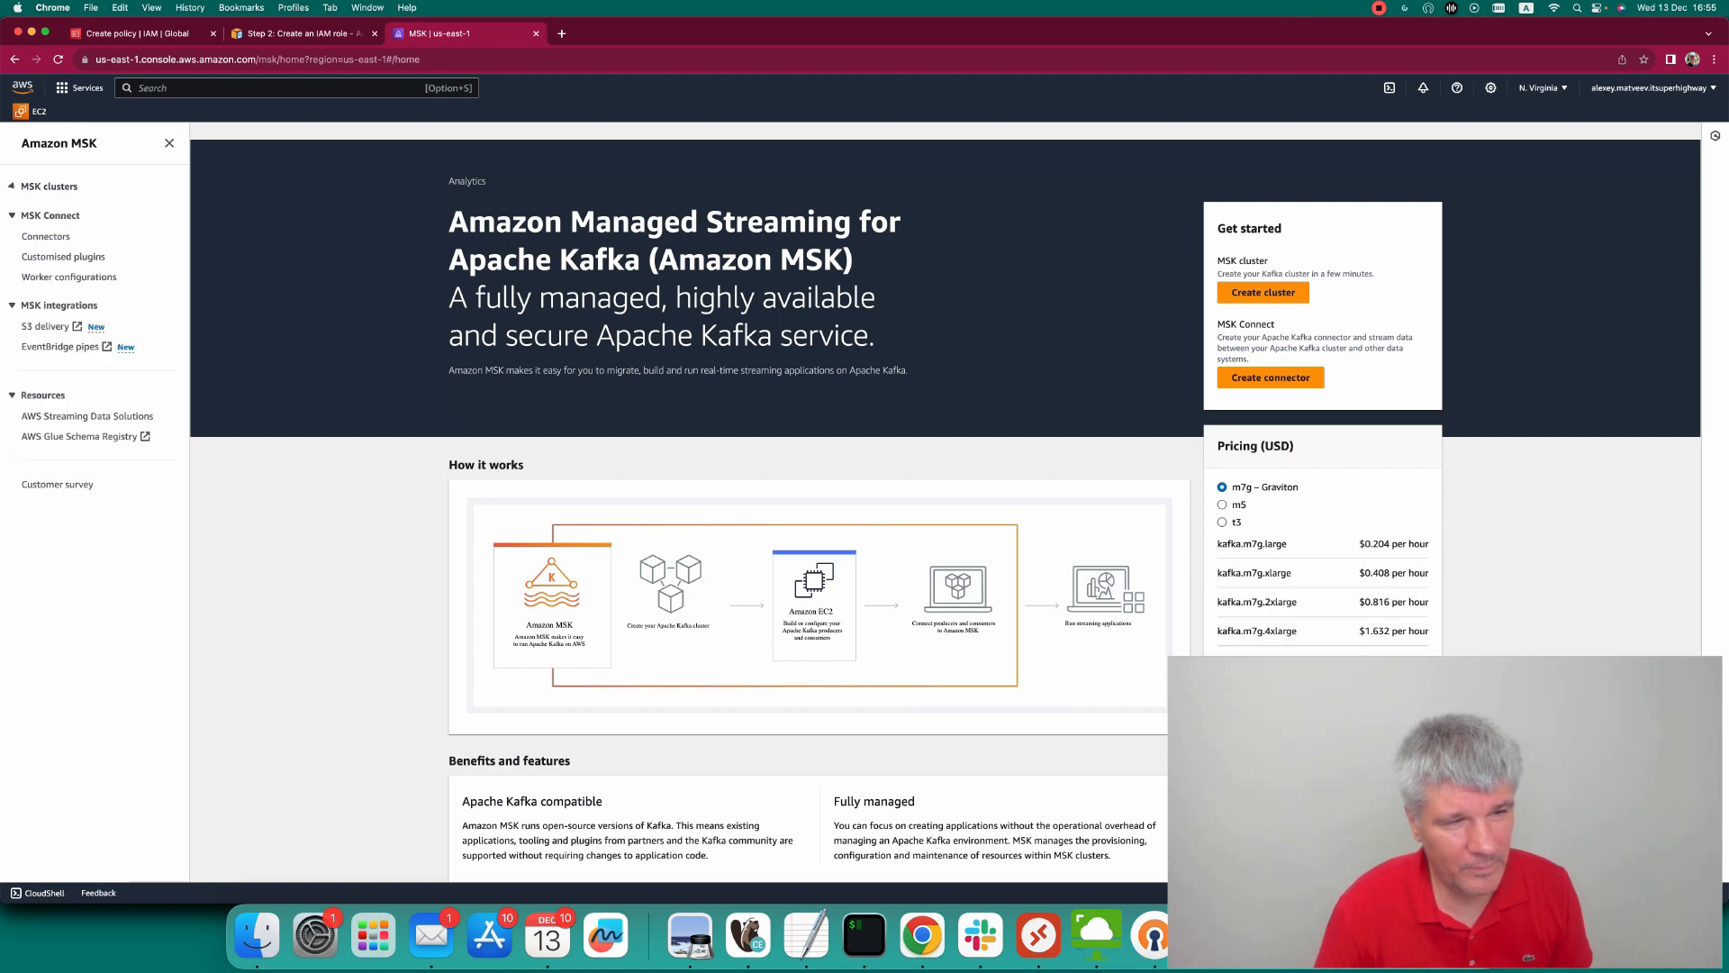
click(49, 186)
click(38, 207)
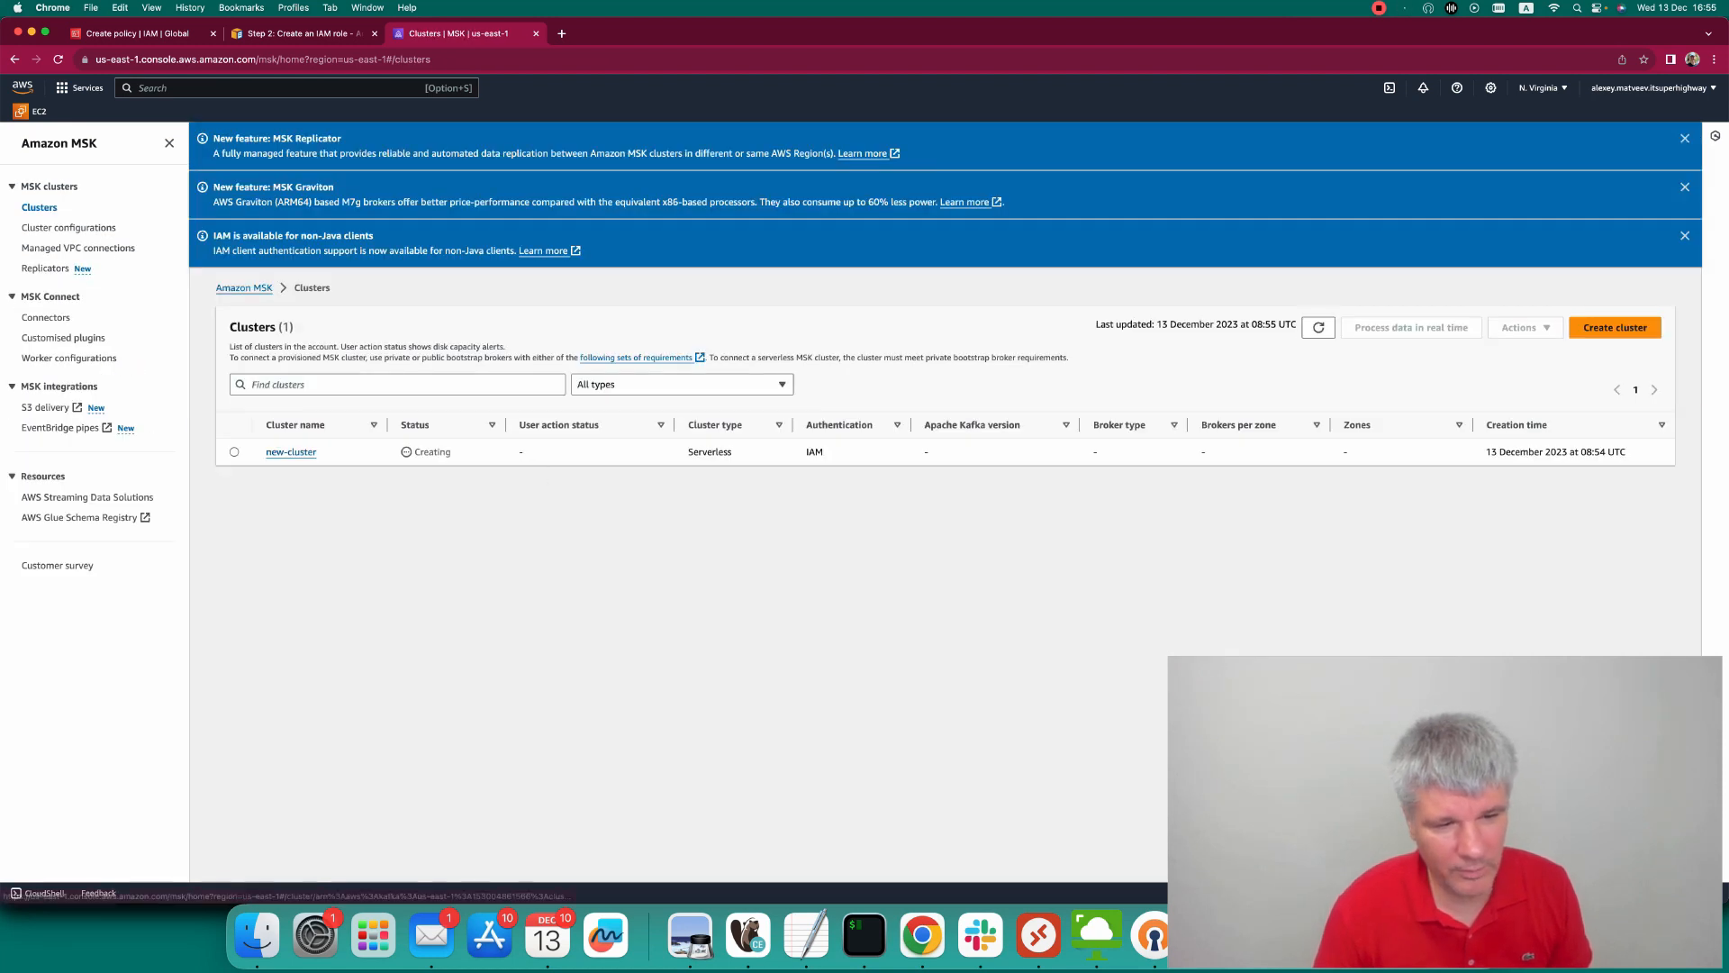
click(291, 452)
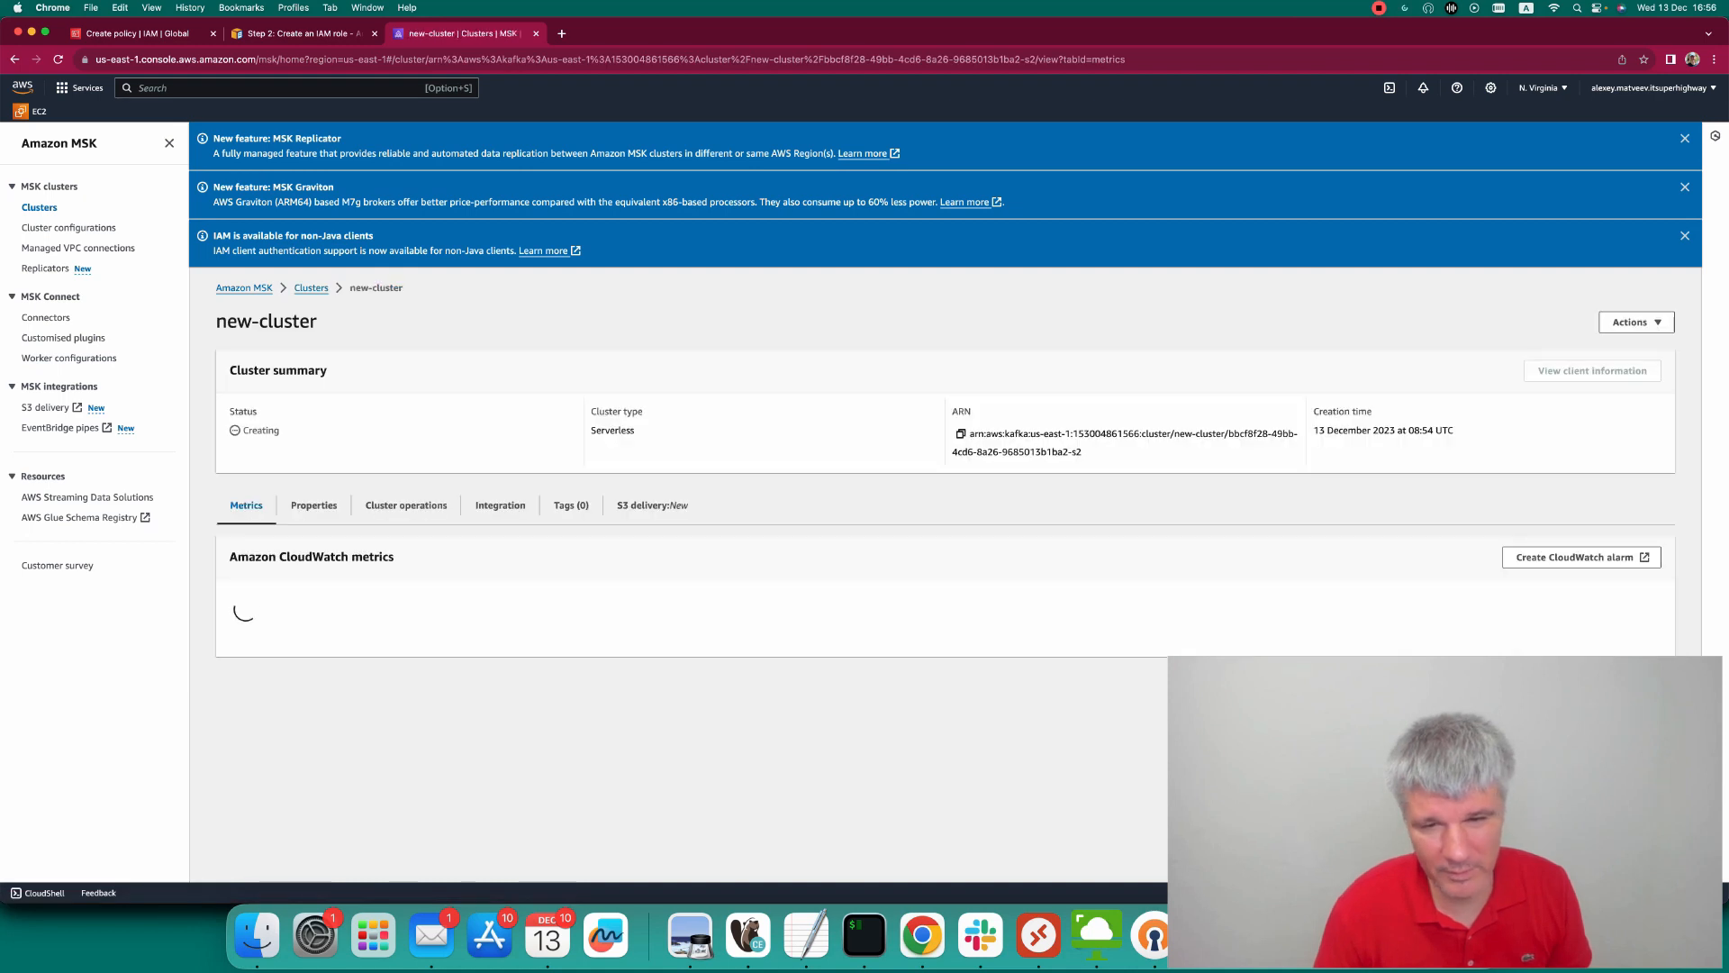
click(961, 433)
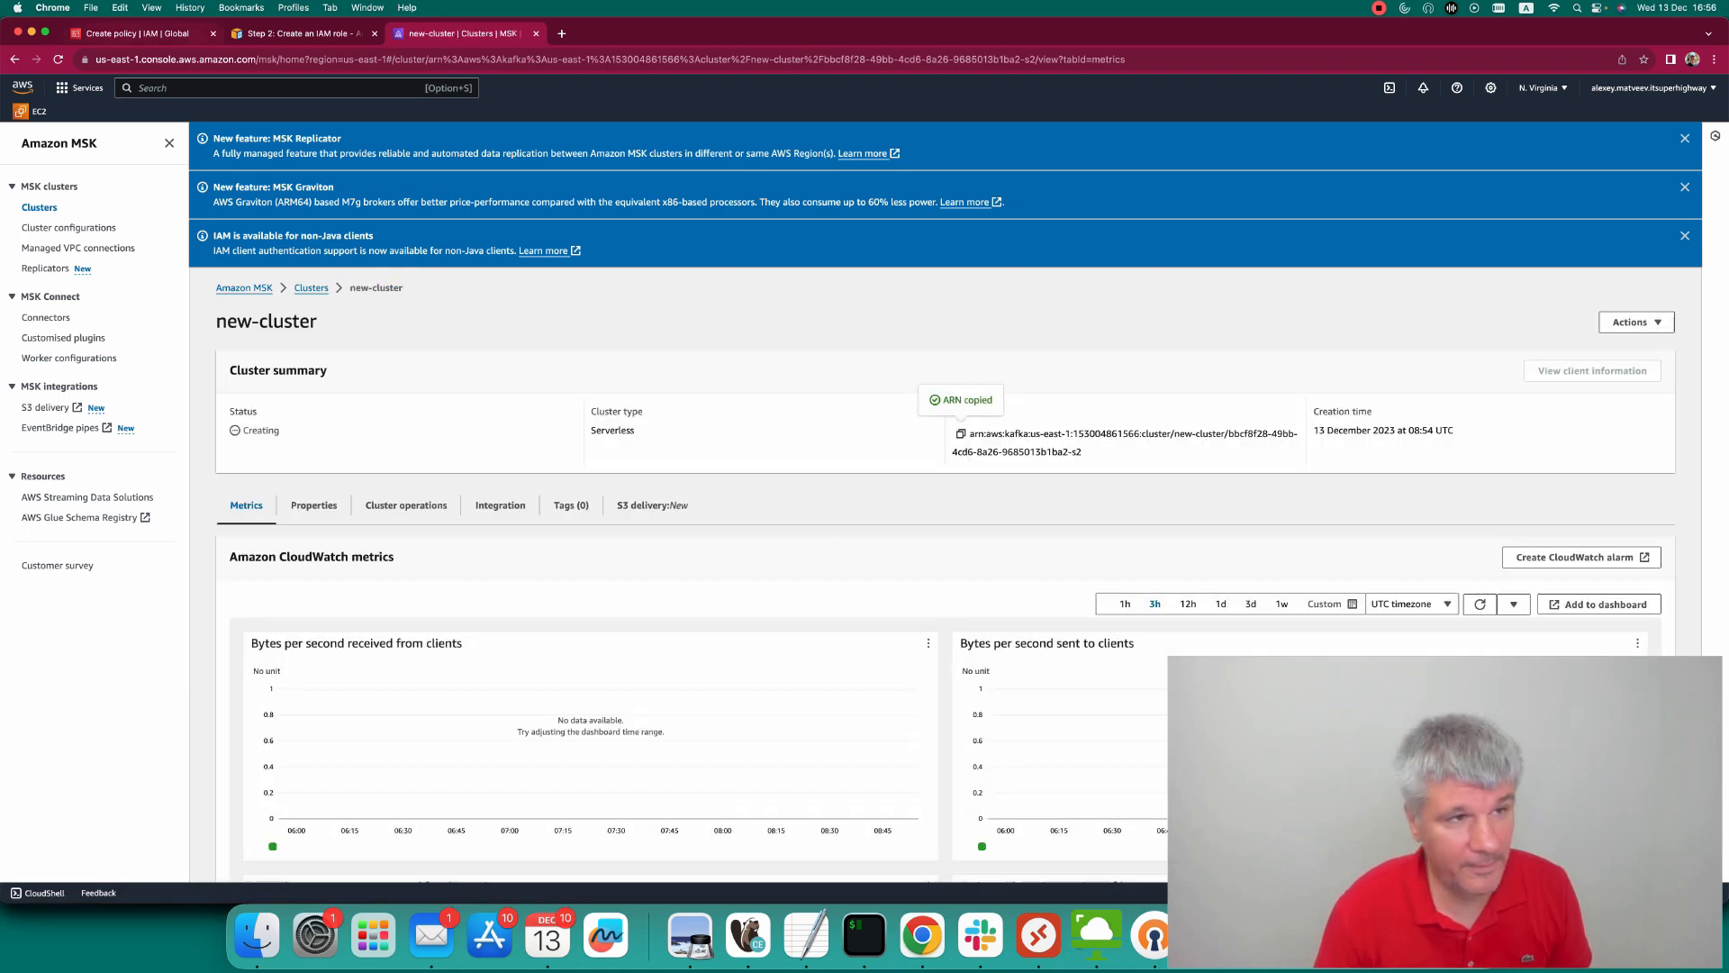
Replace the first statement's placeholder resource with the copied cluster ARN, trimming the cluster UUID so it ends in cluster/new-cluster/*.
click(137, 33)
drag(709, 419, 366, 420)
key(super+c)
key(super+v)
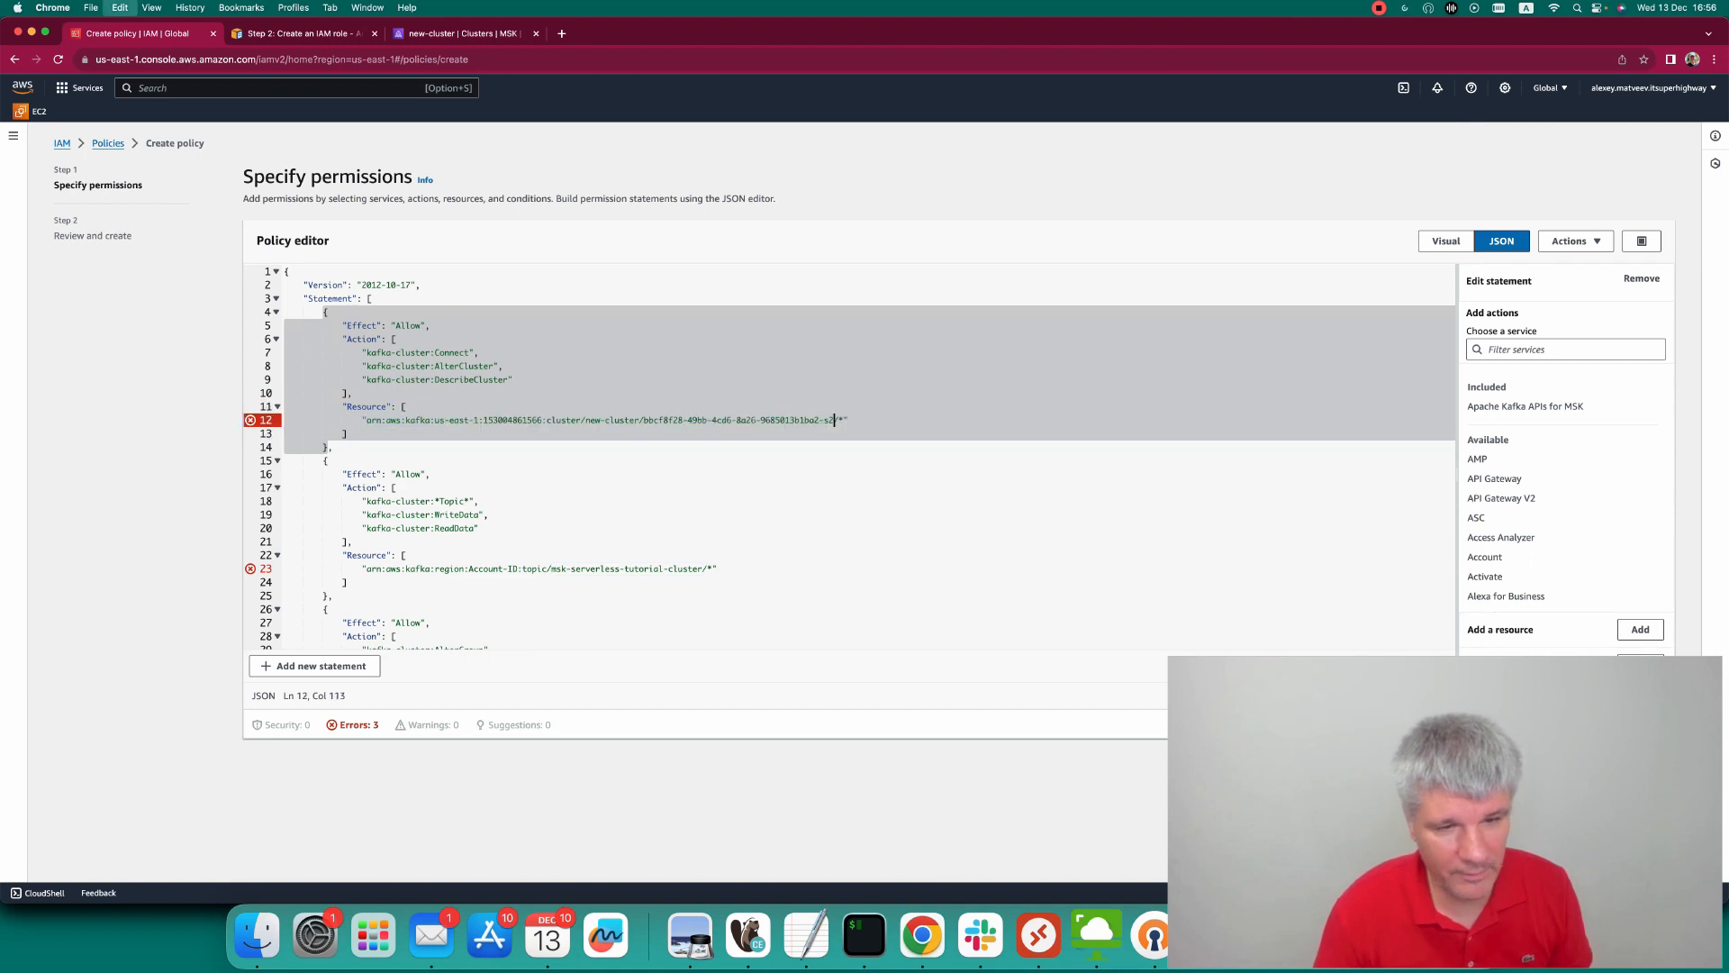
drag(643, 419, 834, 419)
key(BackSpace)
key(BackSpace)
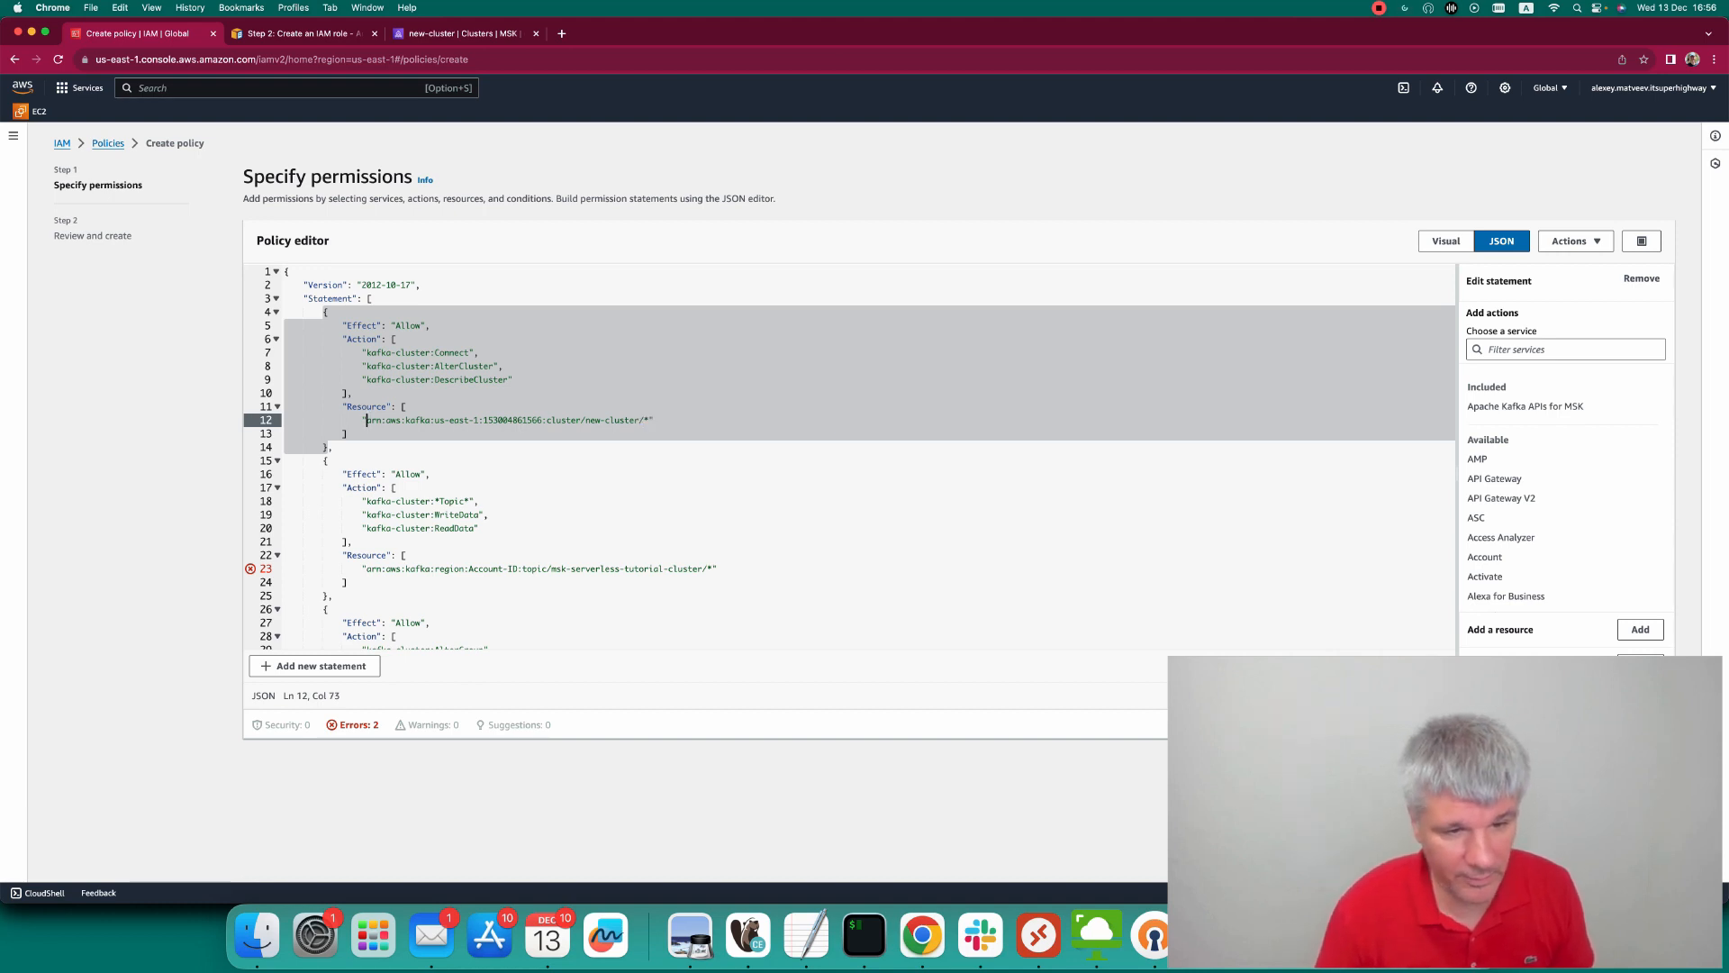
Copy the trimmed cluster ARN into the second statement's resource and change its resource type to topic, giving topic/new-cluster/*.
drag(365, 419, 640, 419)
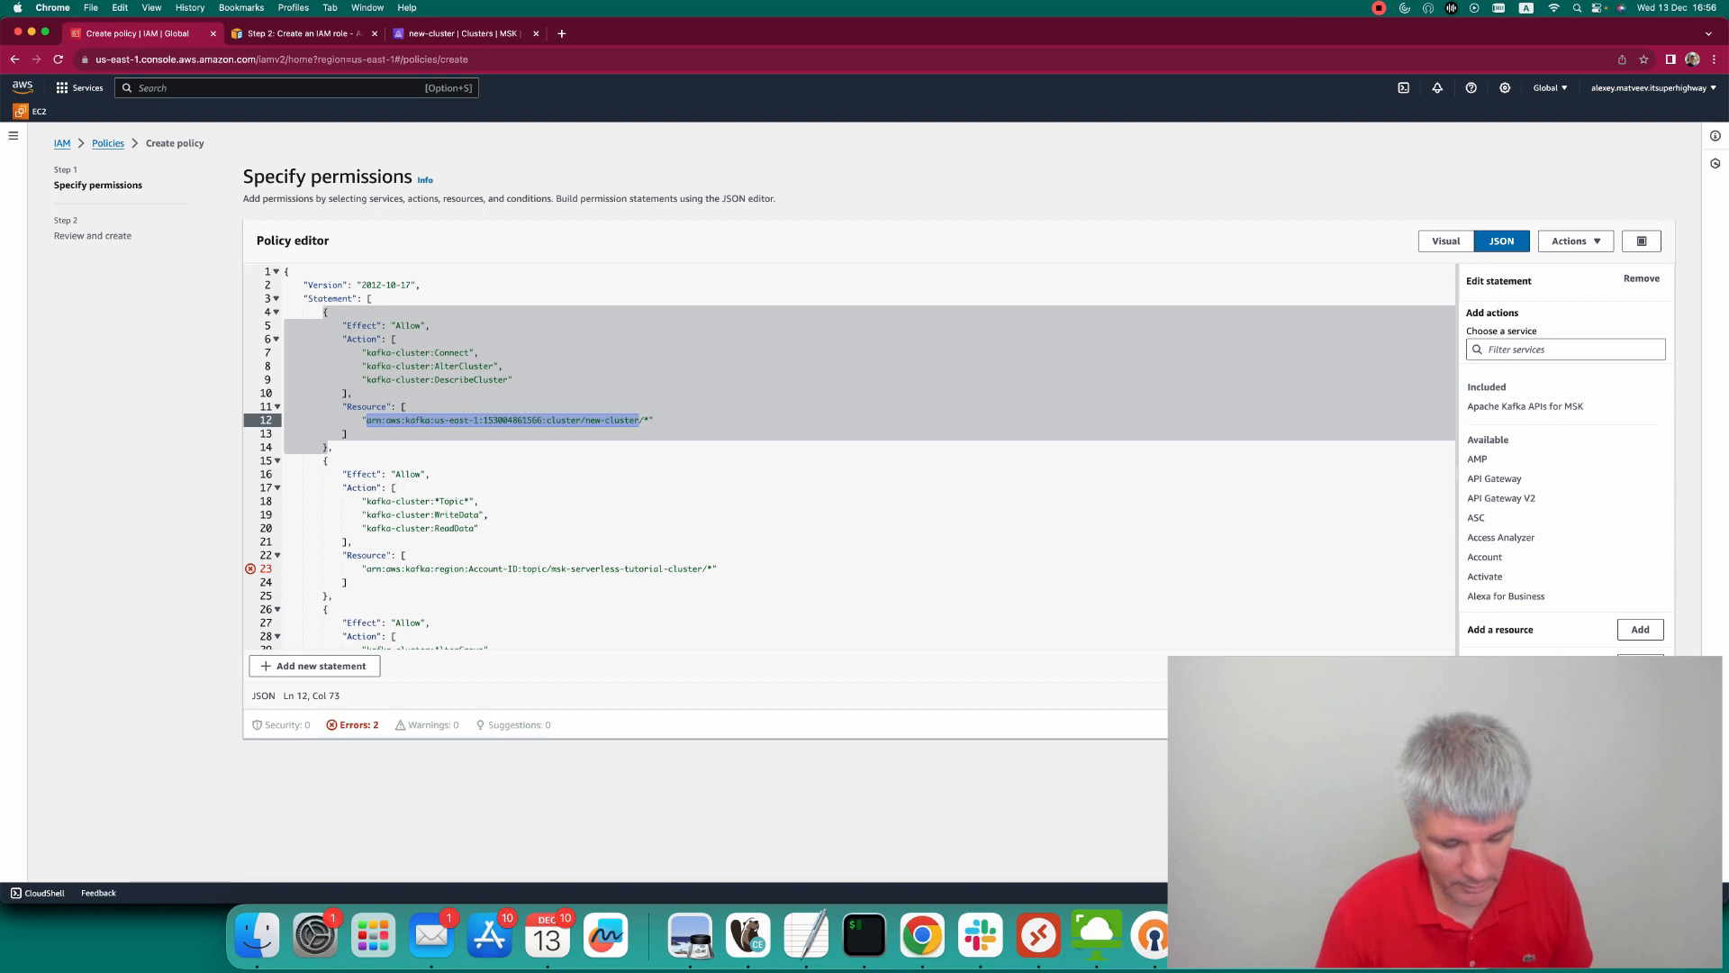
drag(365, 568, 708, 568)
click(693, 569)
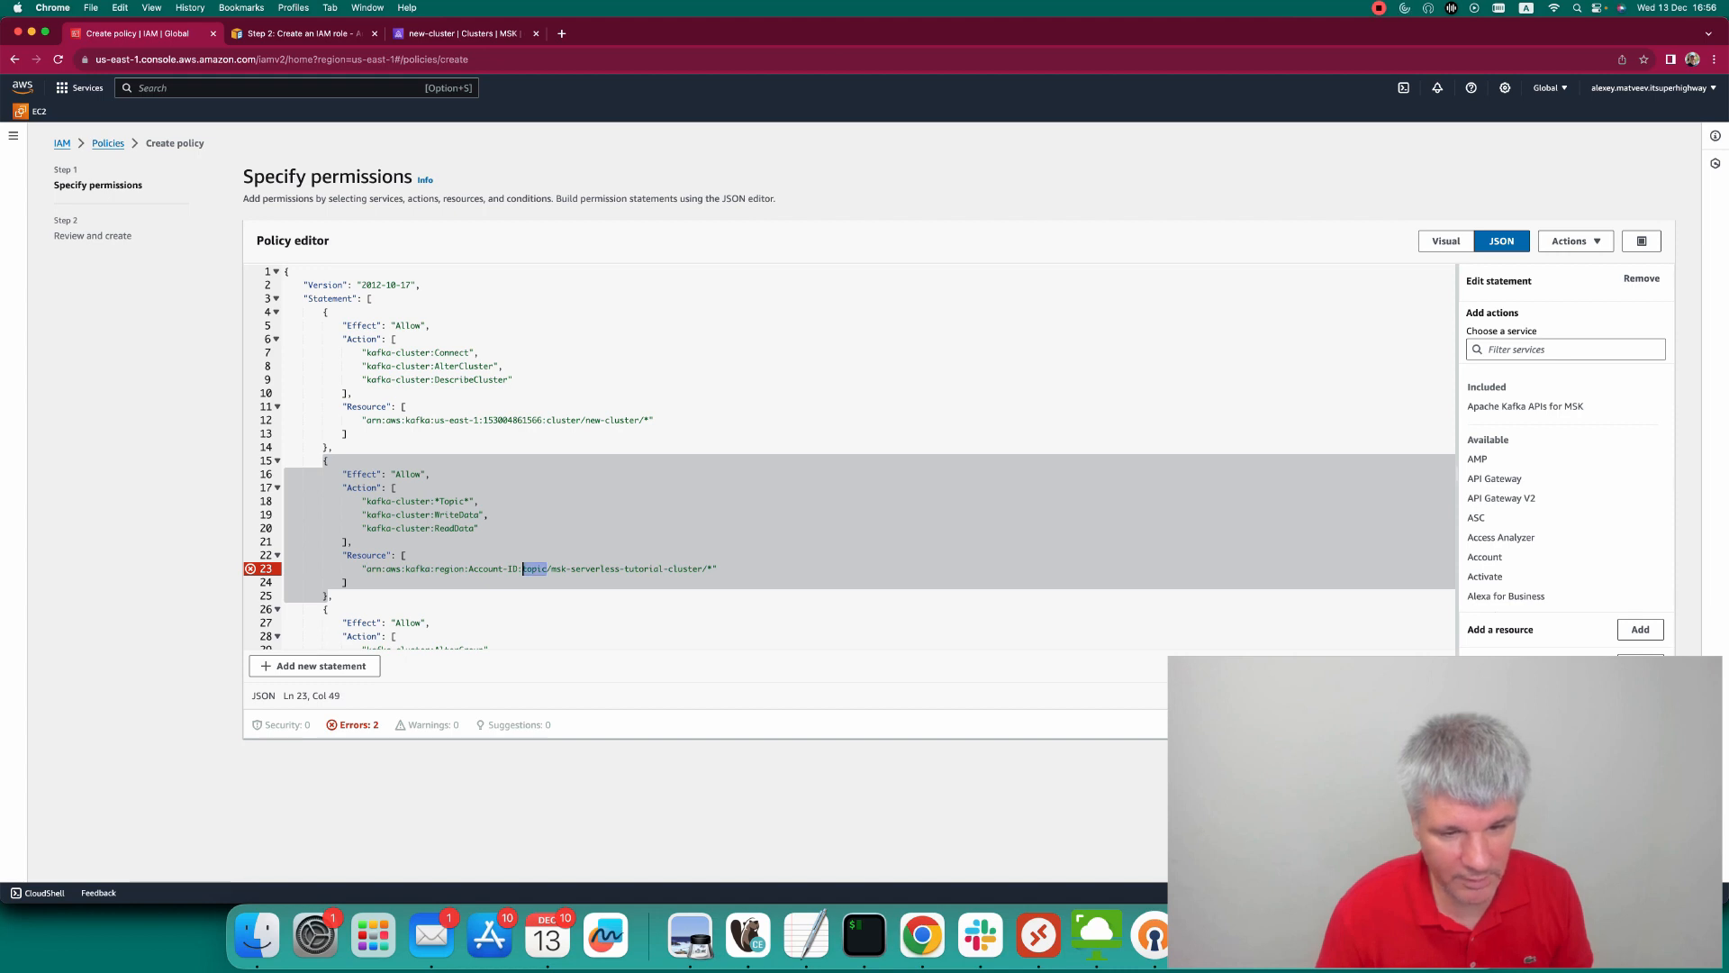
drag(701, 569, 357, 568)
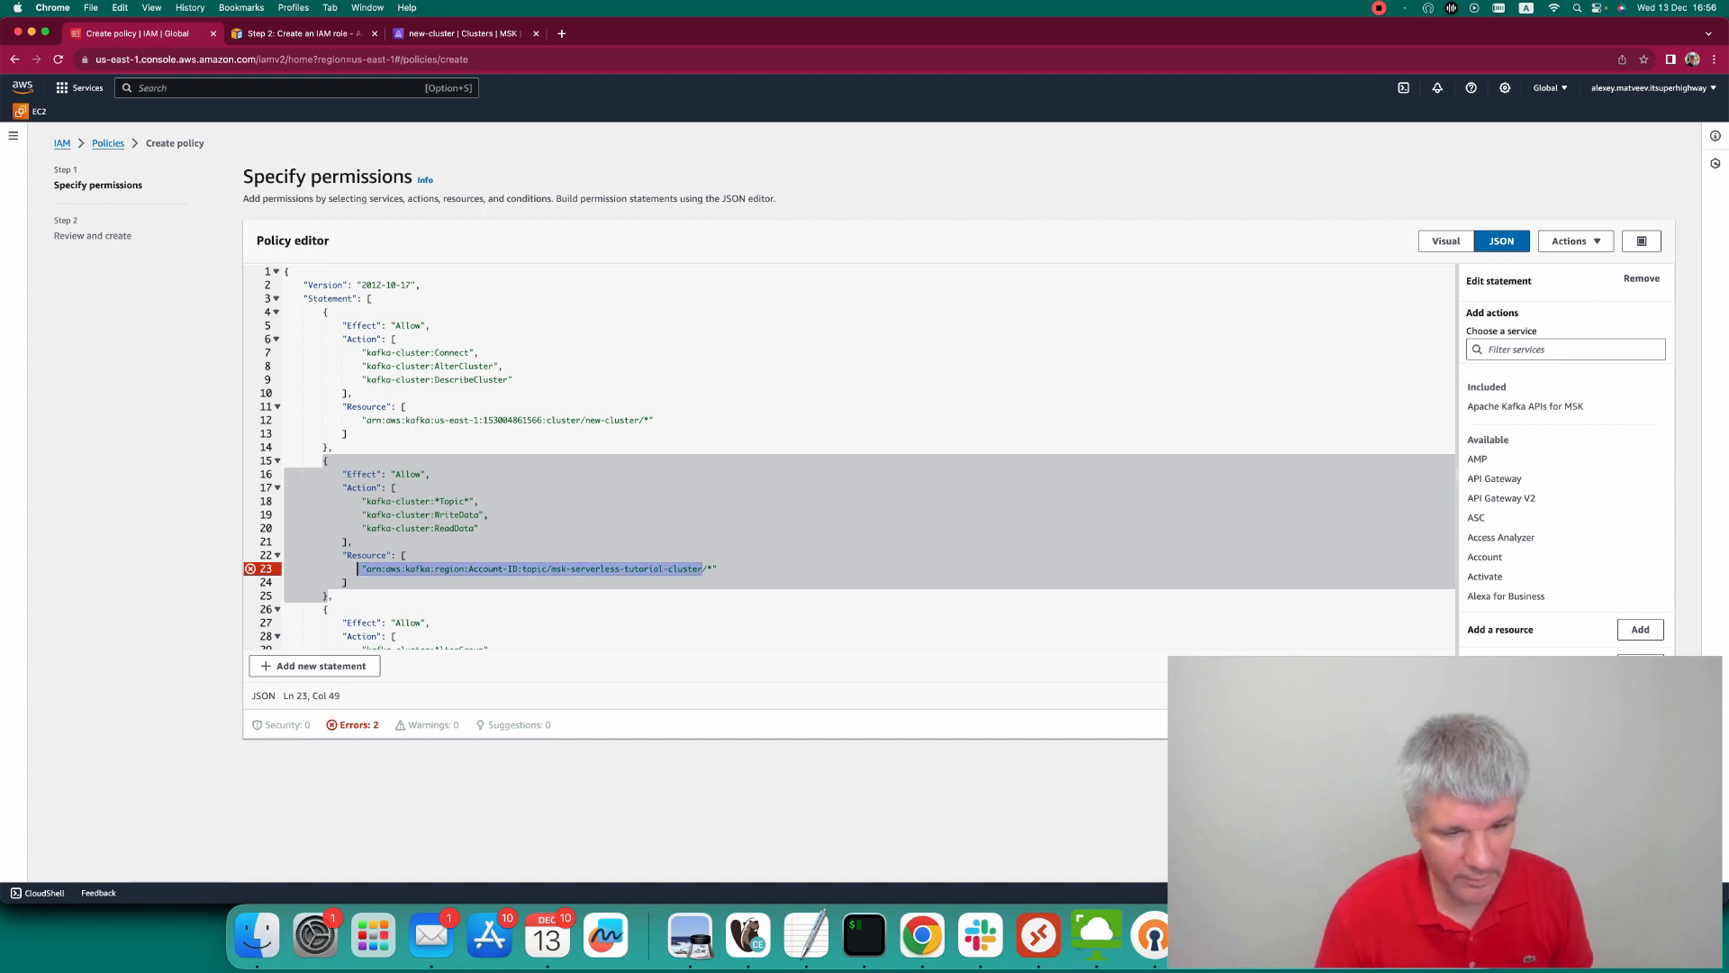
key(super+v)
double_click(562, 568)
text(topic)
Replace the third statement's placeholder resource with the trimmed cluster ARN and change its resource type to group, giving group/new-cluster/*.
scroll(850, 458, down, 3)
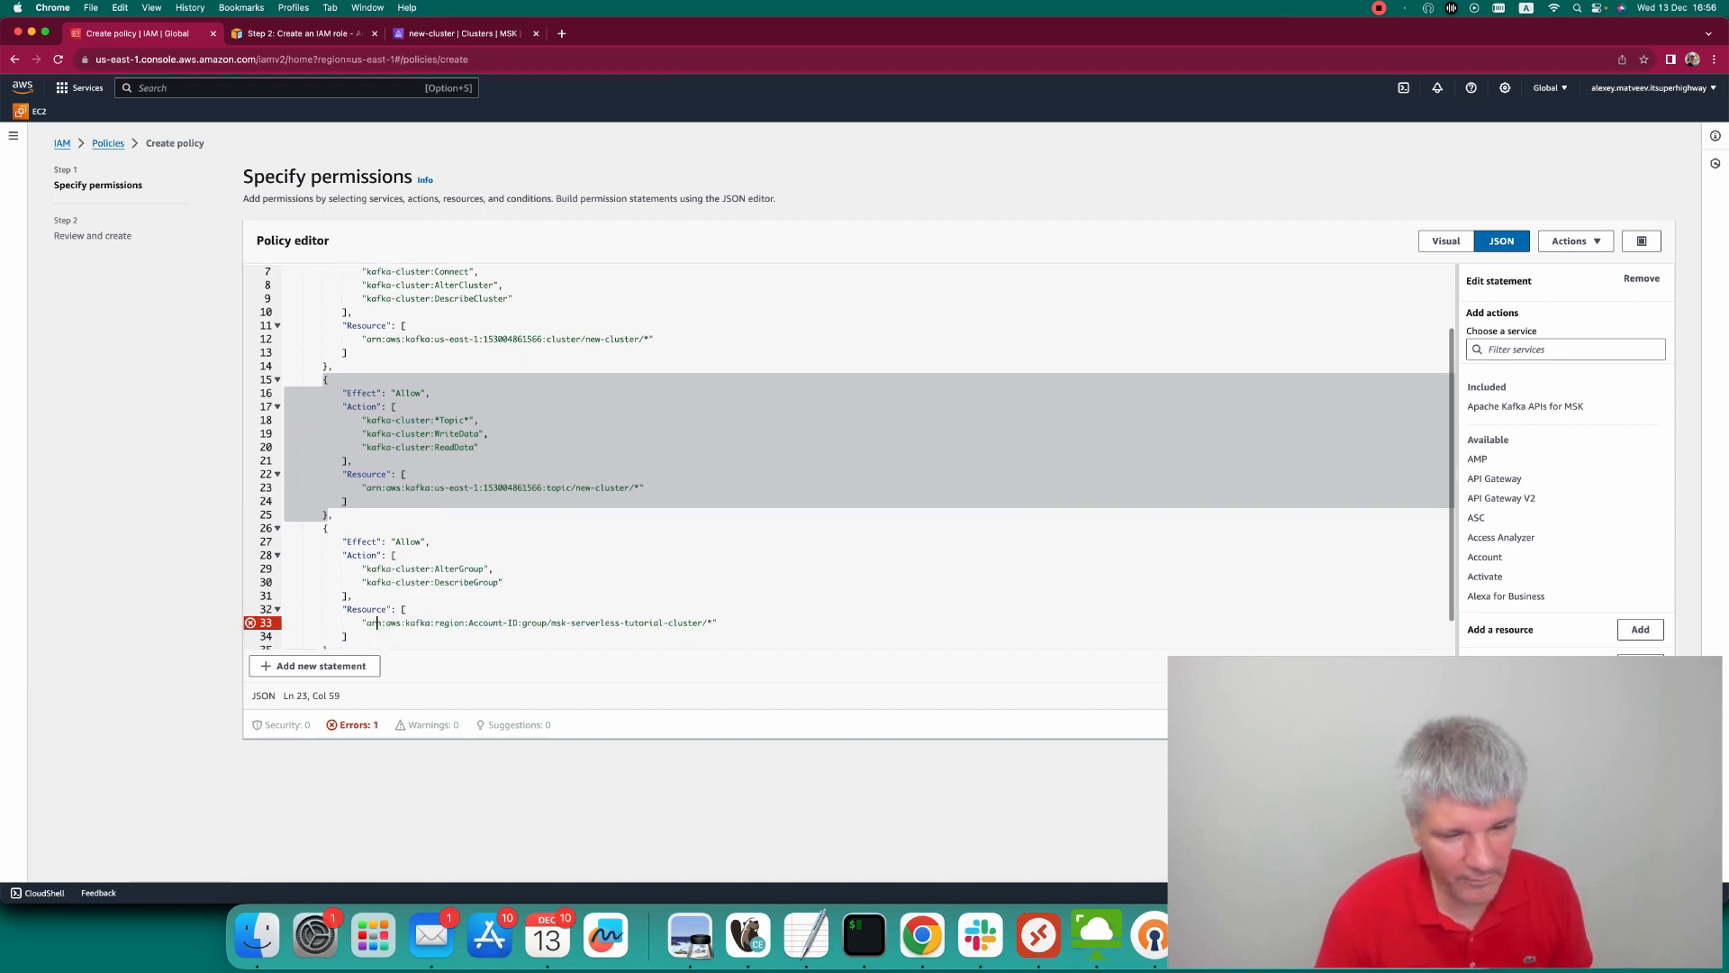
click(377, 623)
drag(366, 623, 703, 622)
key(super+v)
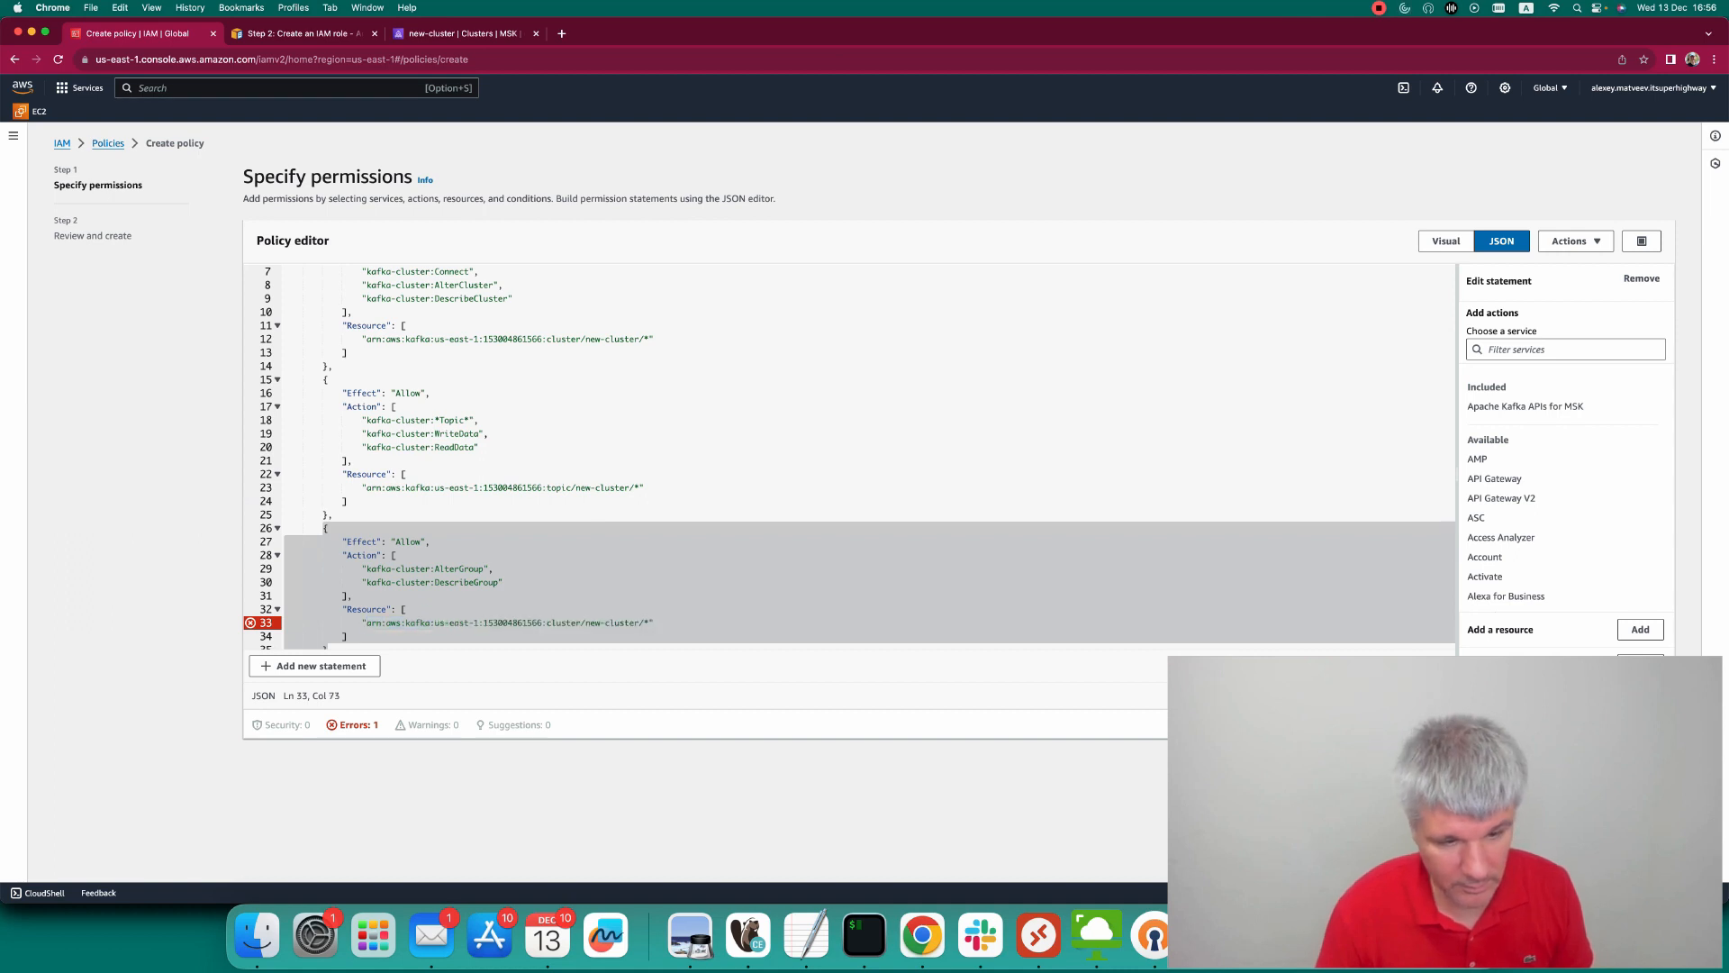
double_click(564, 622)
text(groupp)
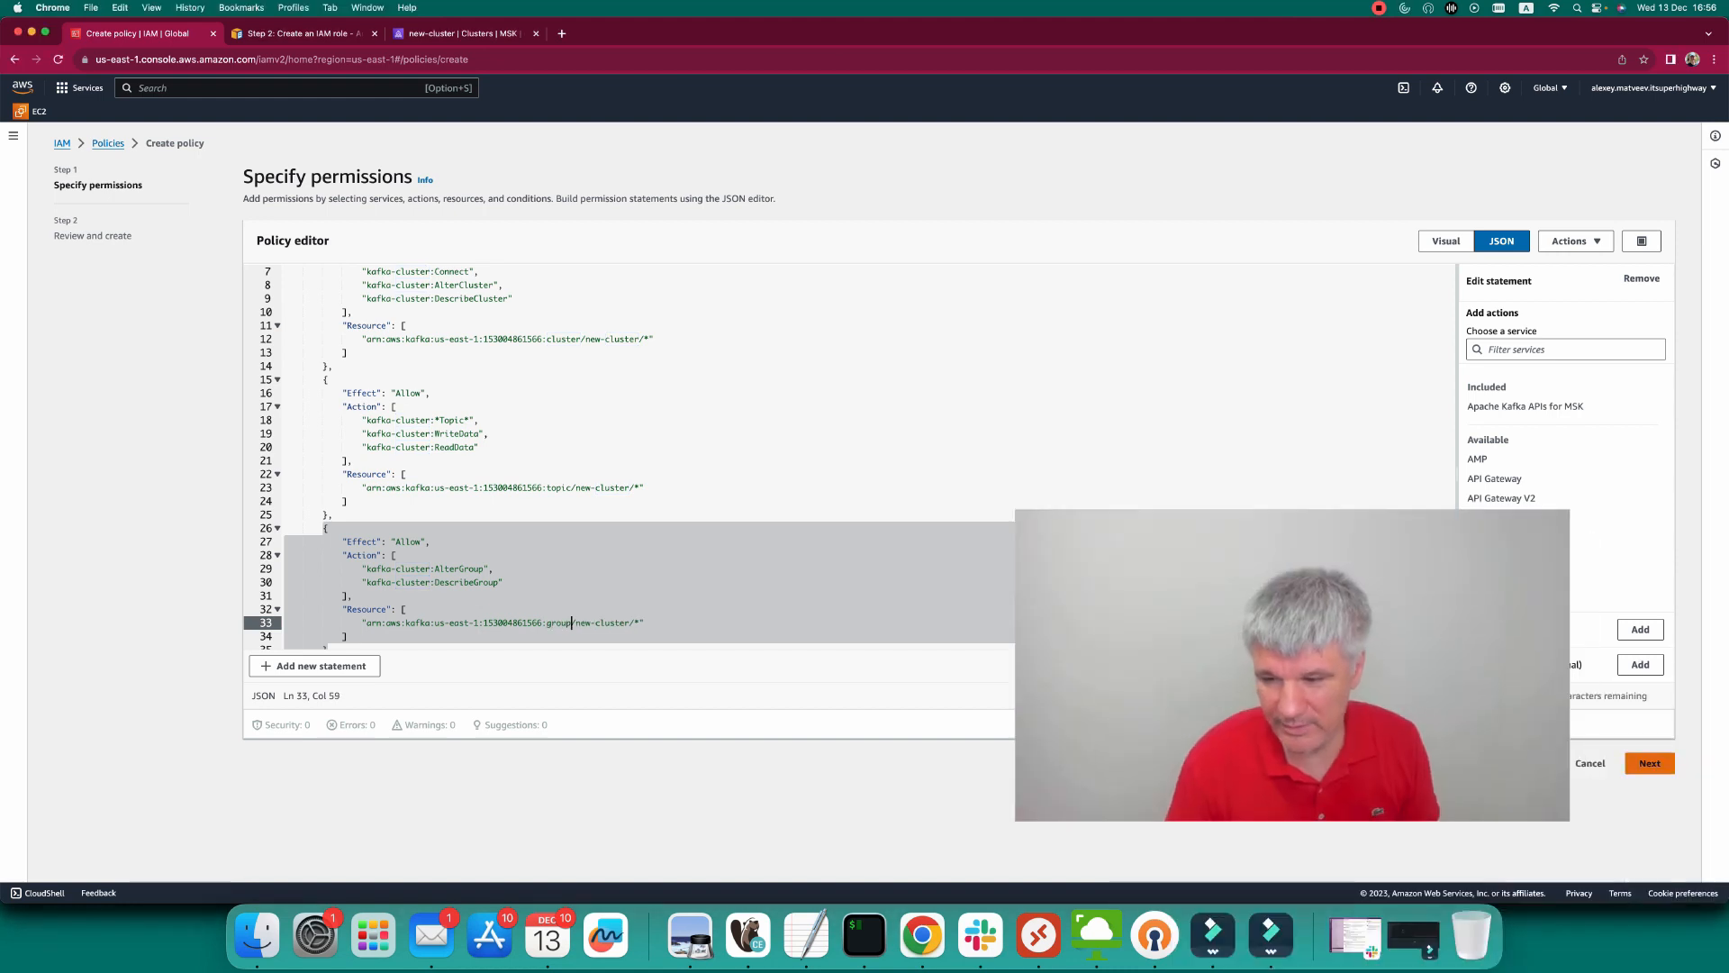
Continue to the policy review page and try to create the policy under the name kafka-policy.
click(1650, 762)
click(270, 314)
text(kafka-policy)
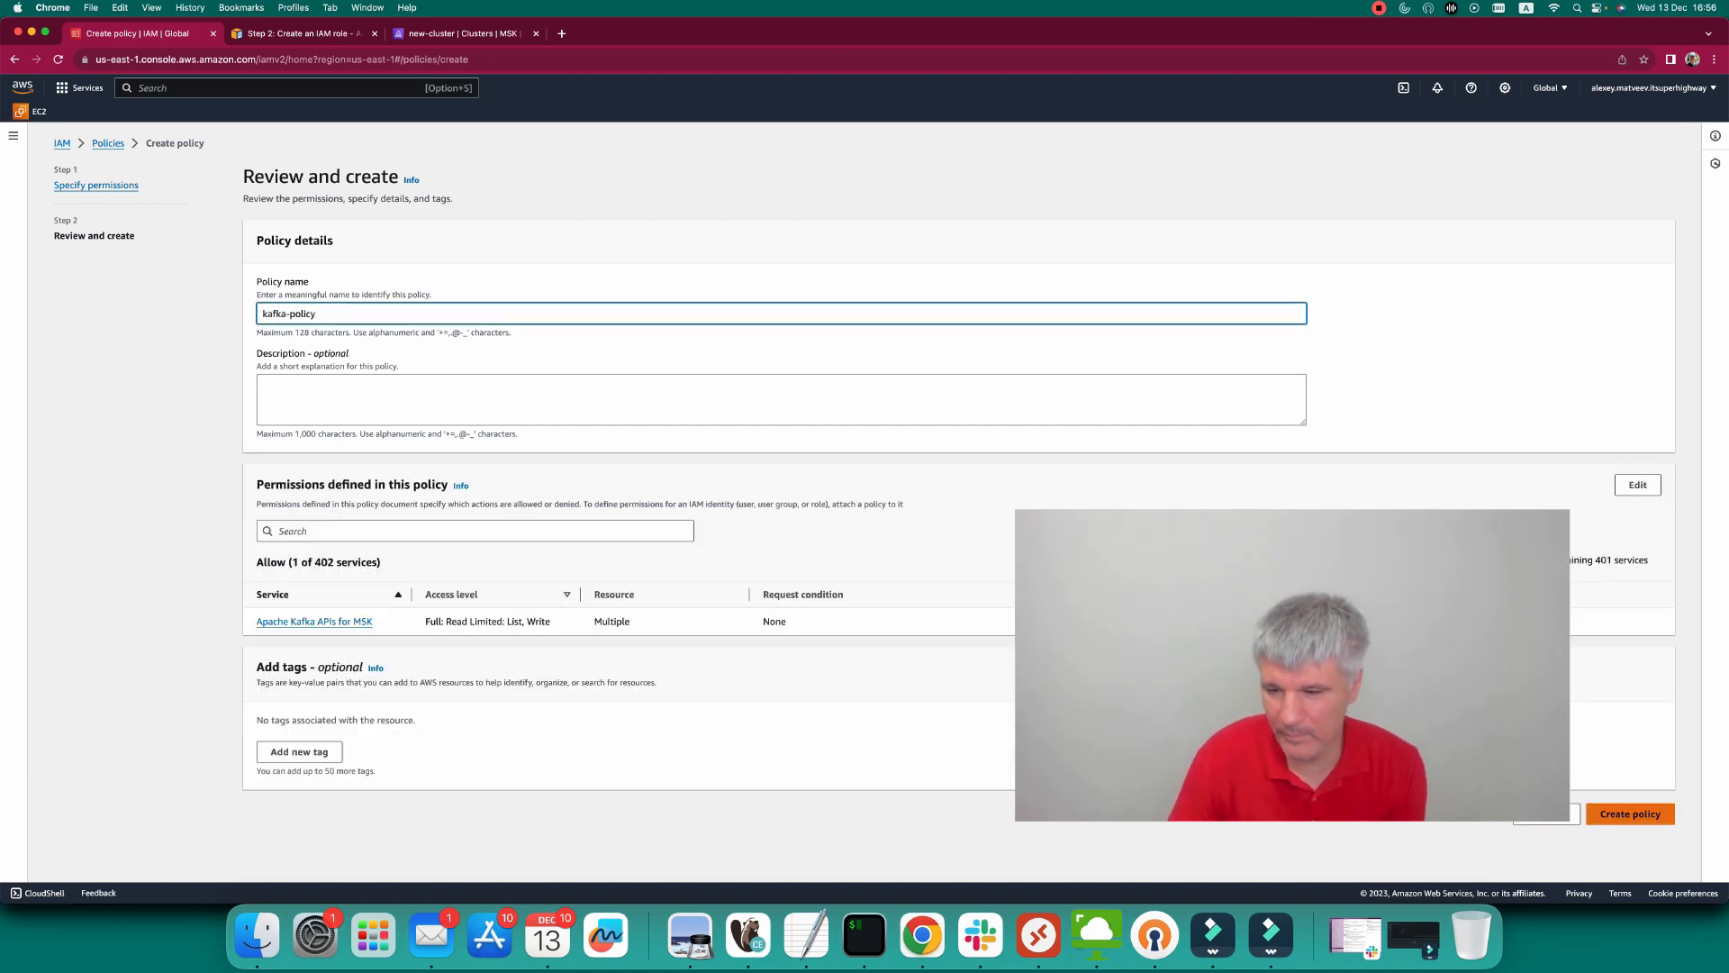
click(1629, 813)
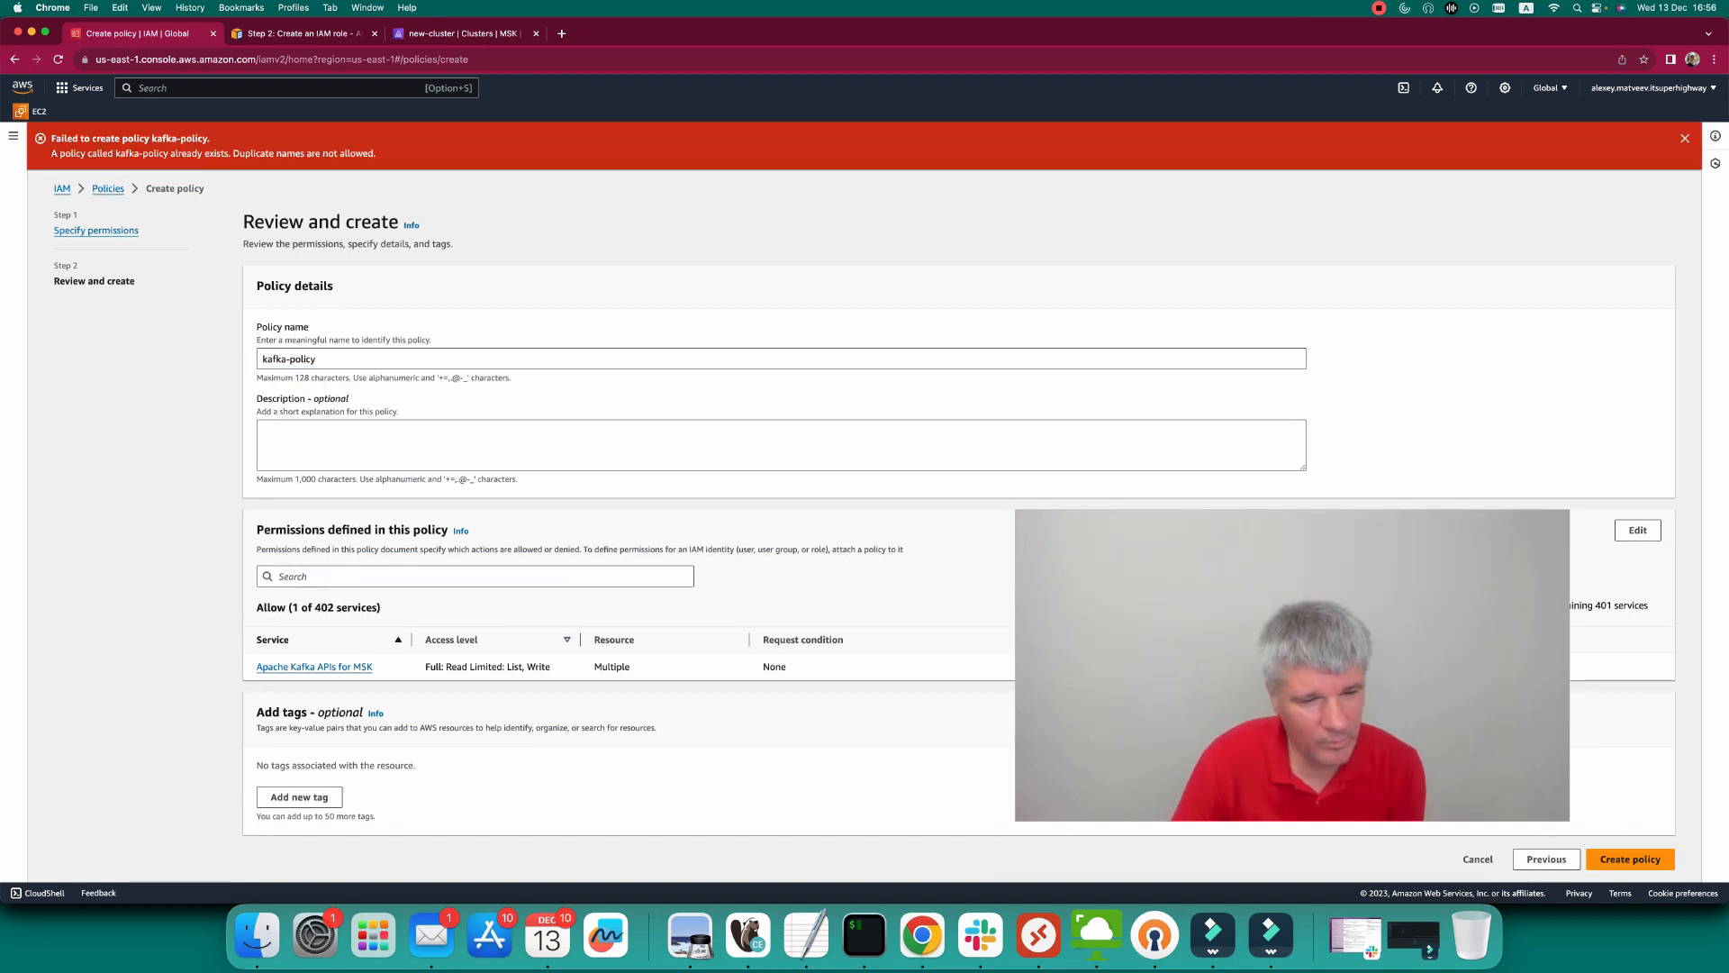
Rename the policy kafka-policy-1, create it and go to the IAM roles list.
click(316, 359)
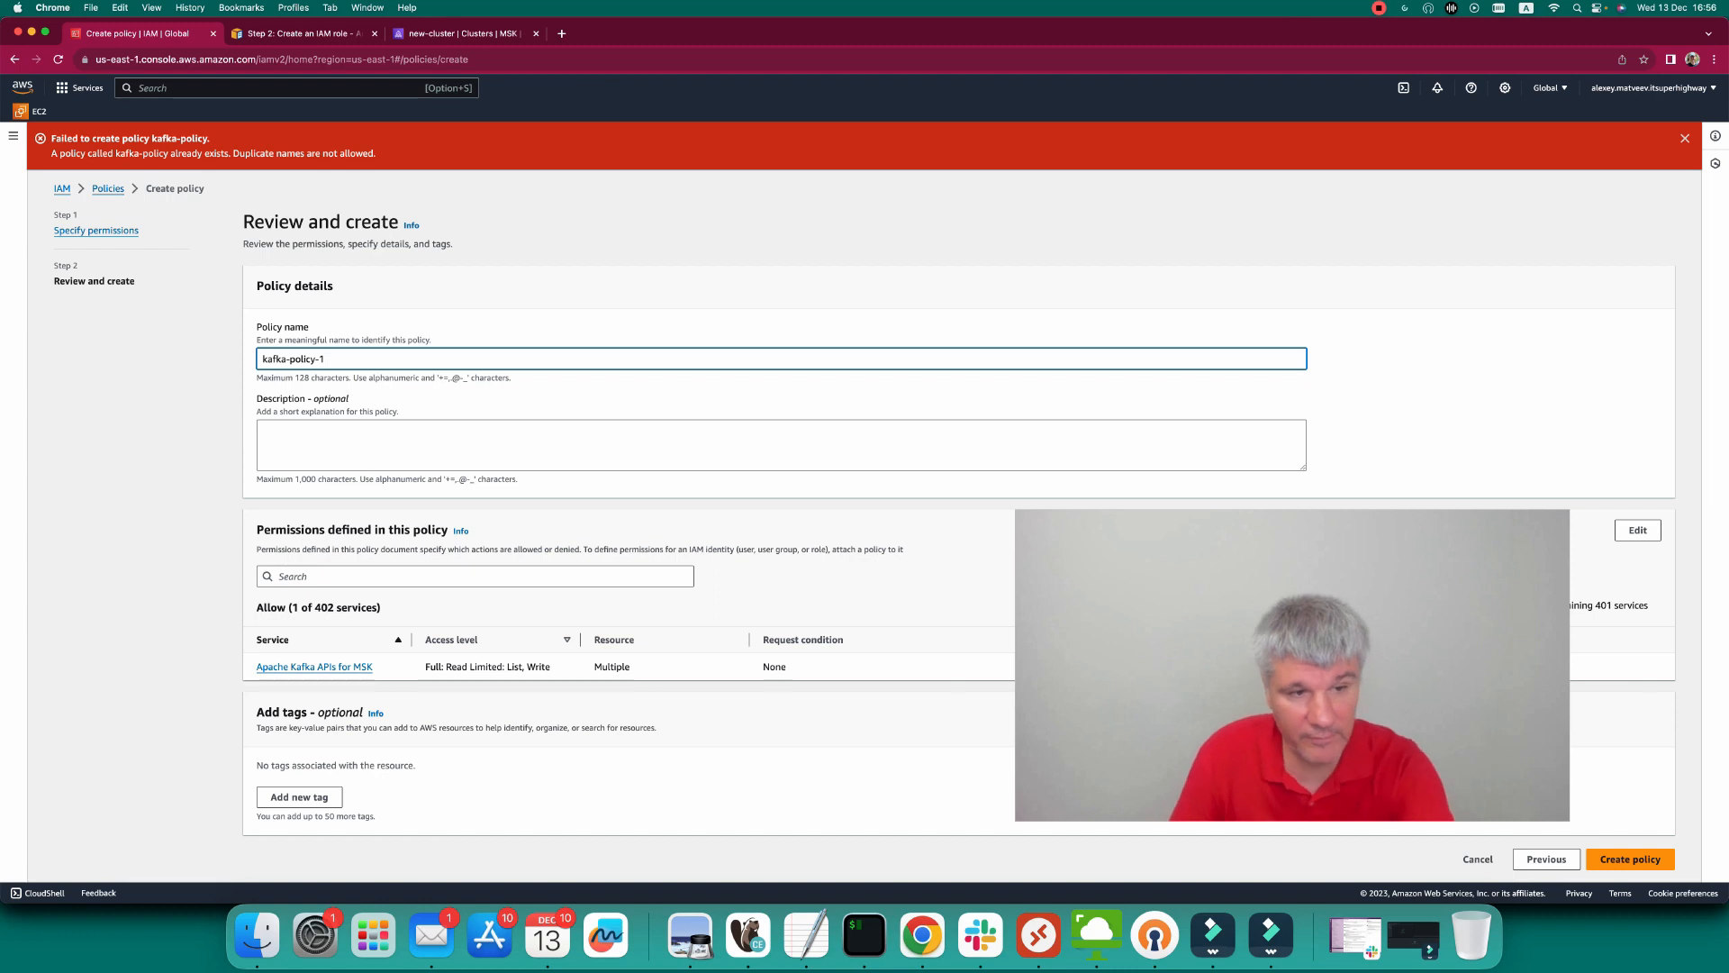
text(-1)
click(1630, 858)
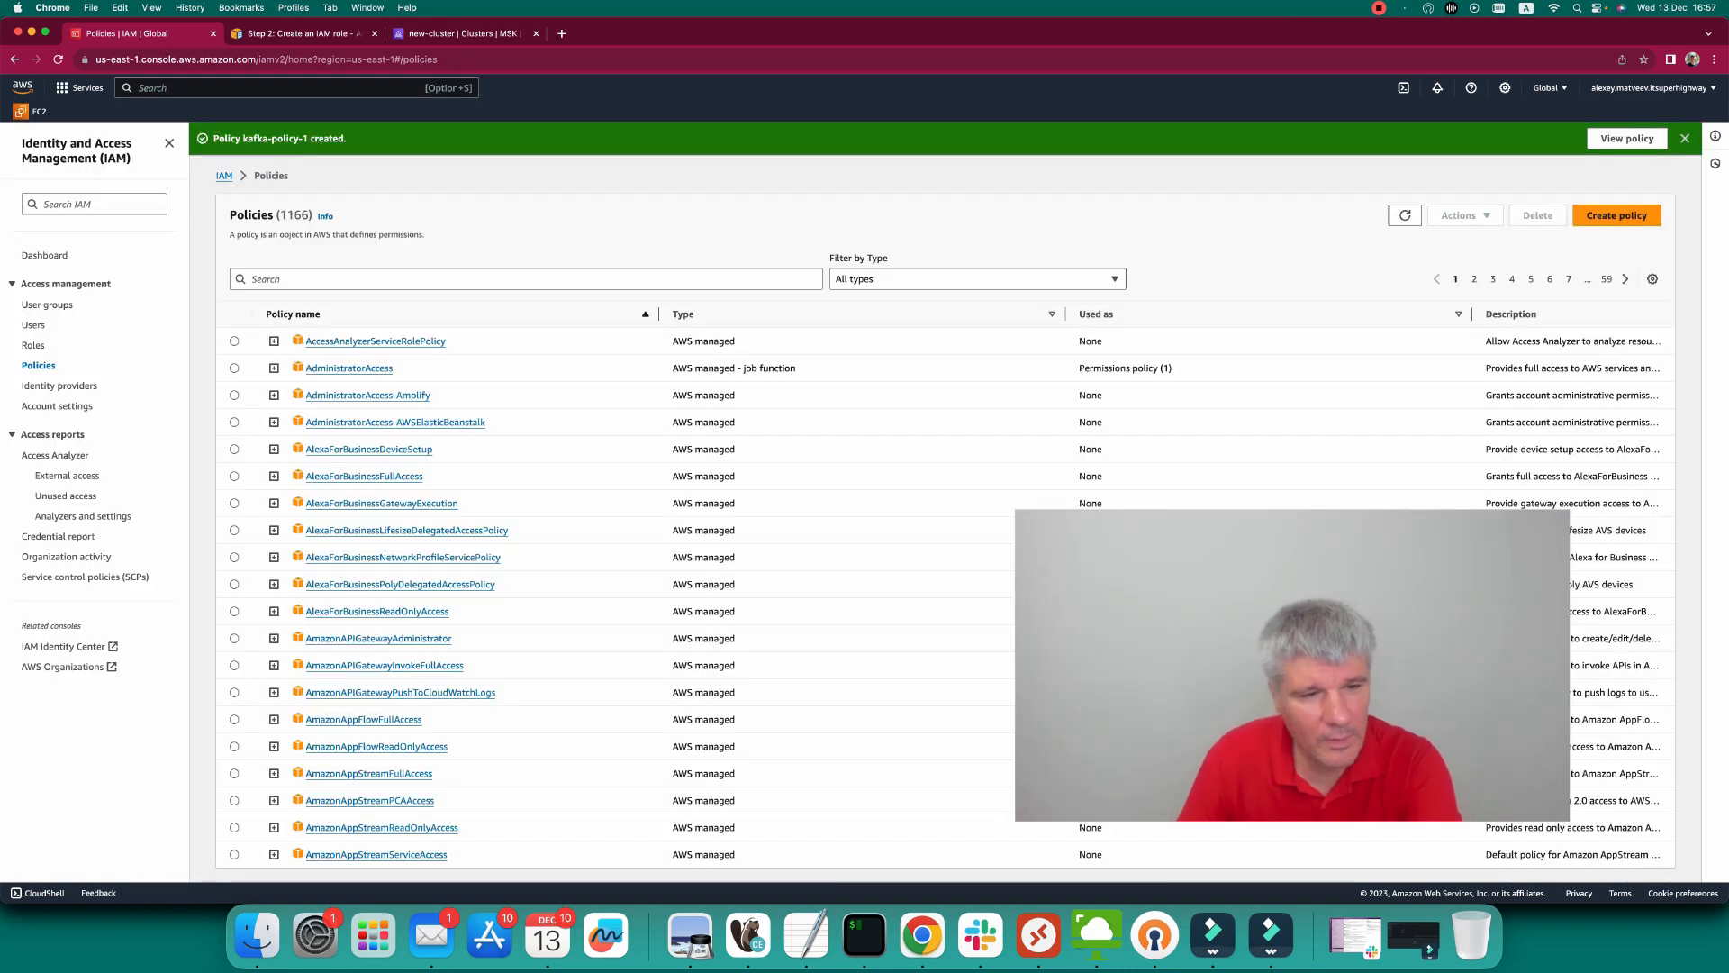
click(34, 345)
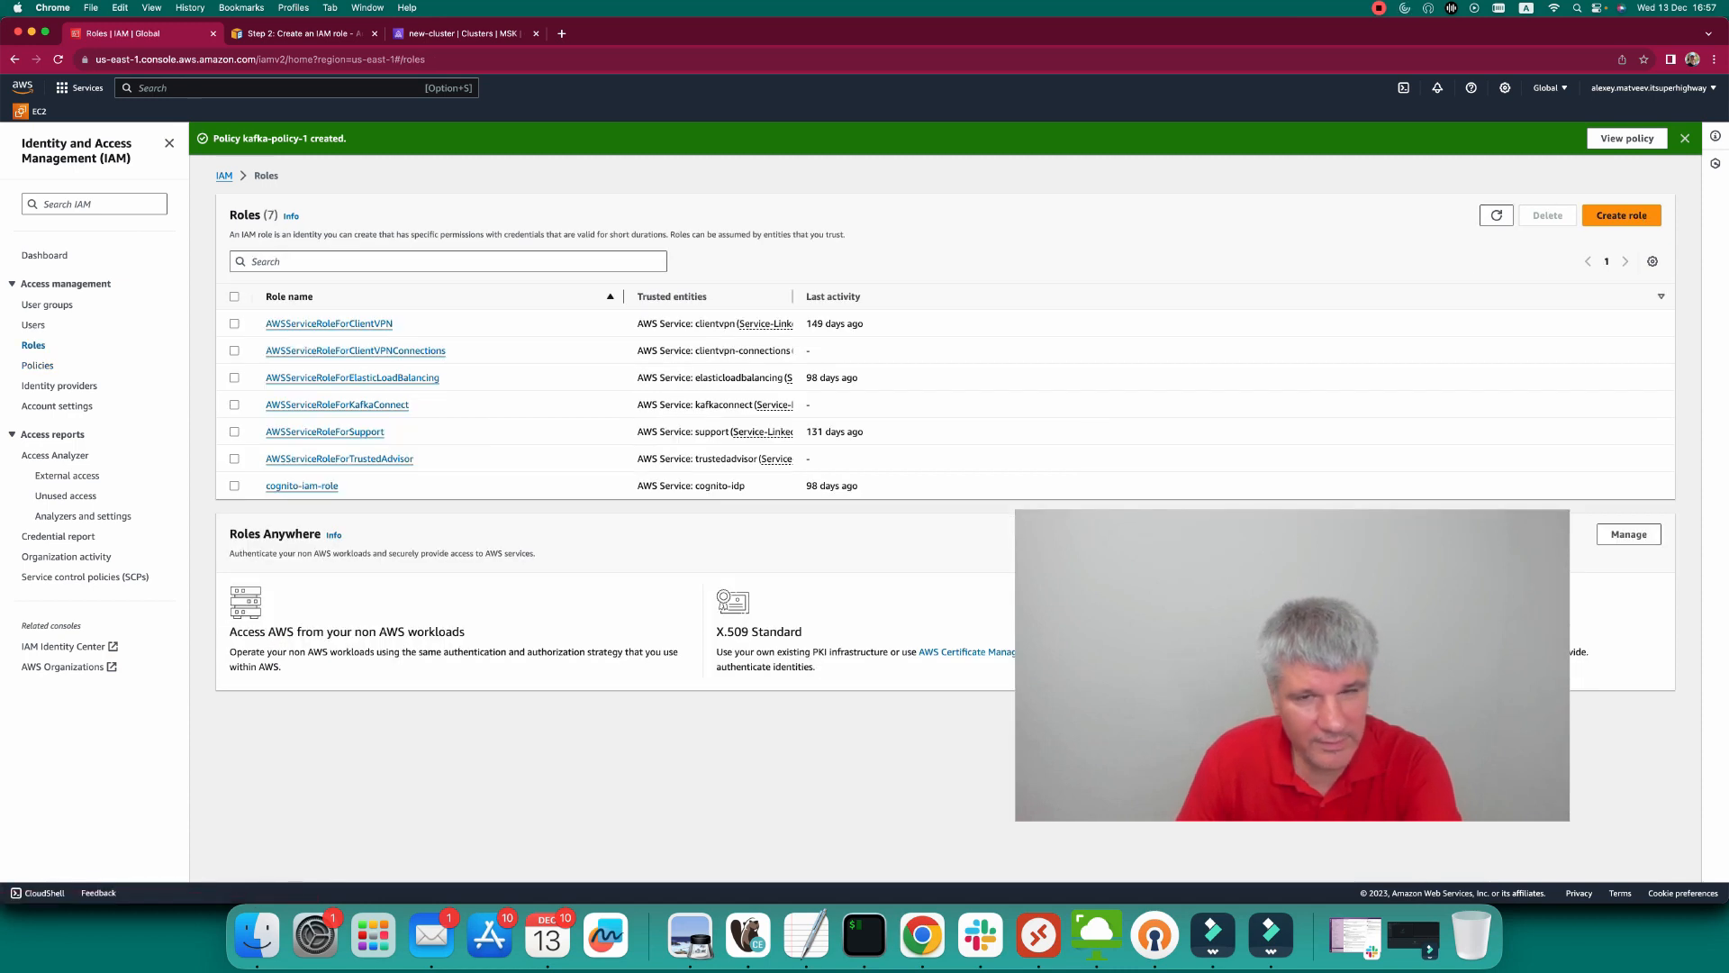
Start creating an IAM role with AWS service as trusted entity and EC2 as use case, and continue to the permissions page.
click(1621, 215)
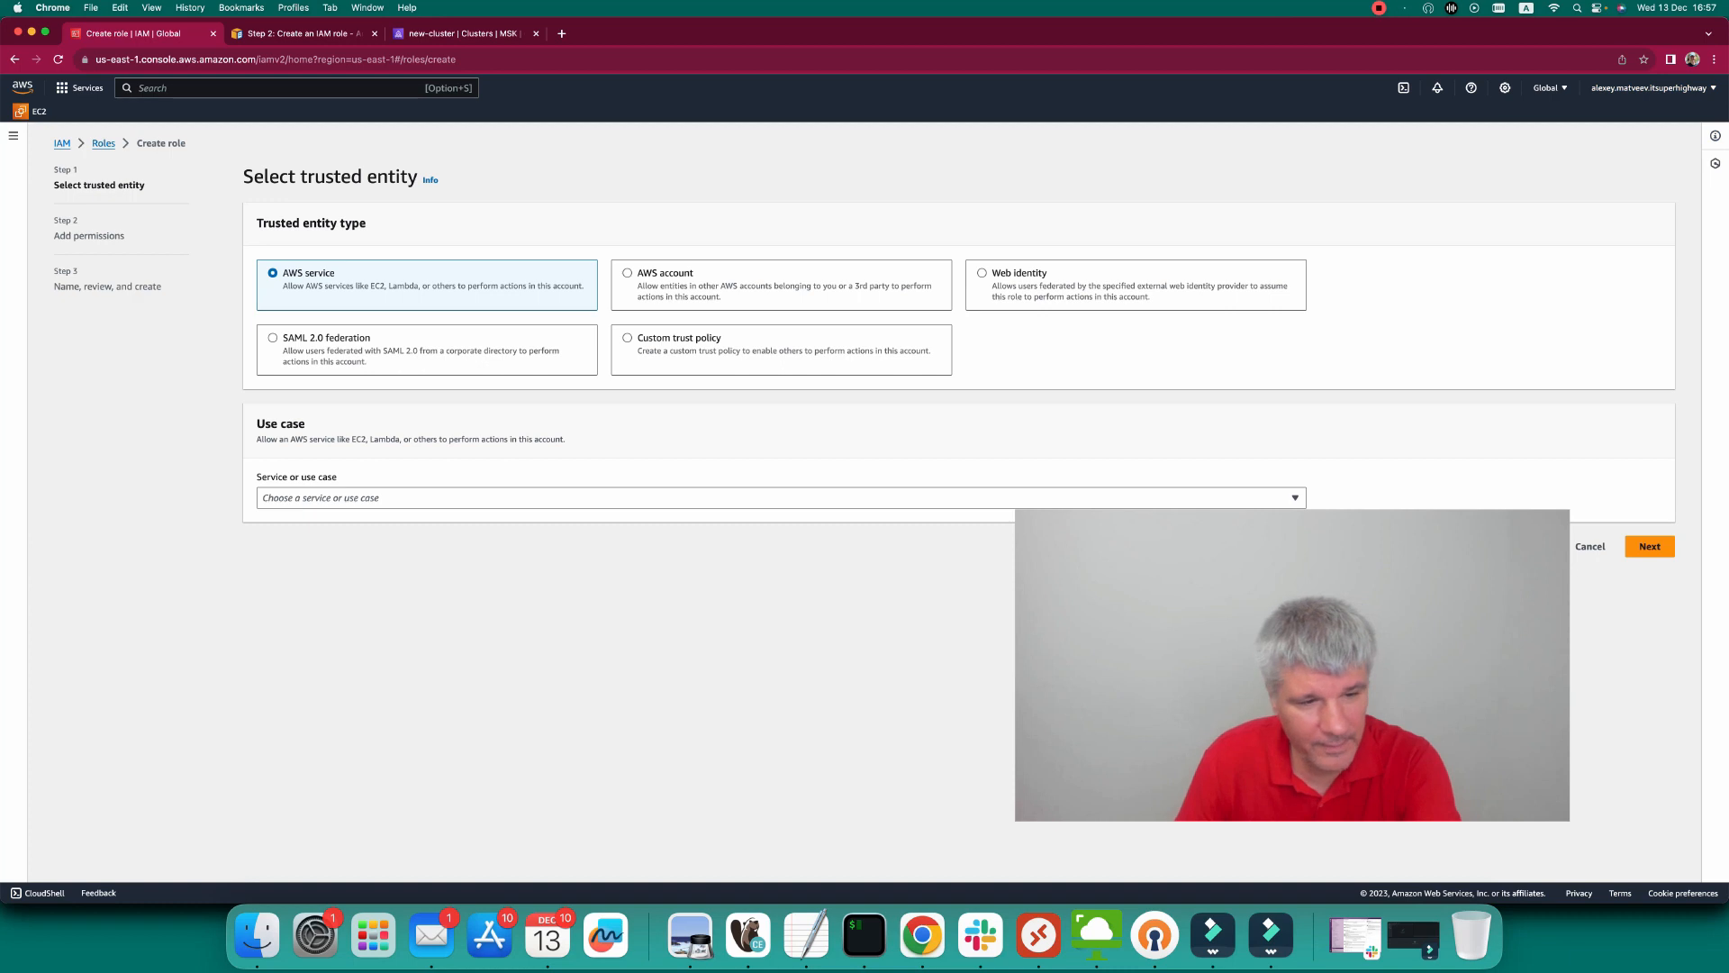
click(774, 497)
text(ec)
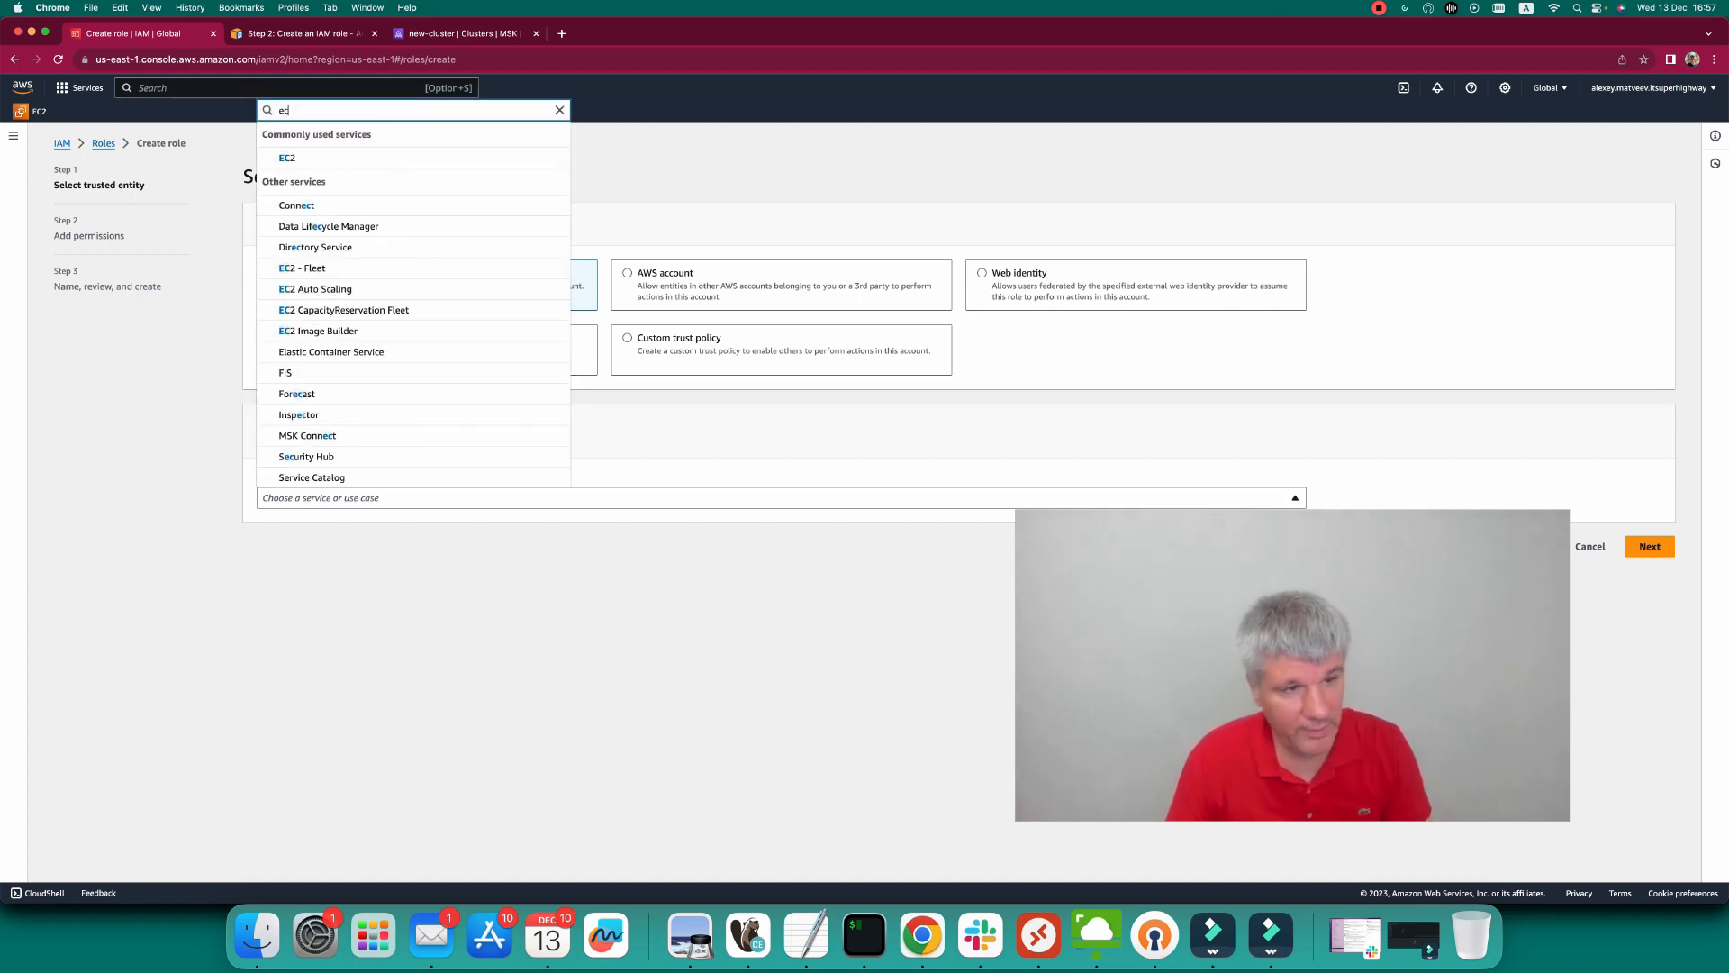
key(Return)
click(1649, 835)
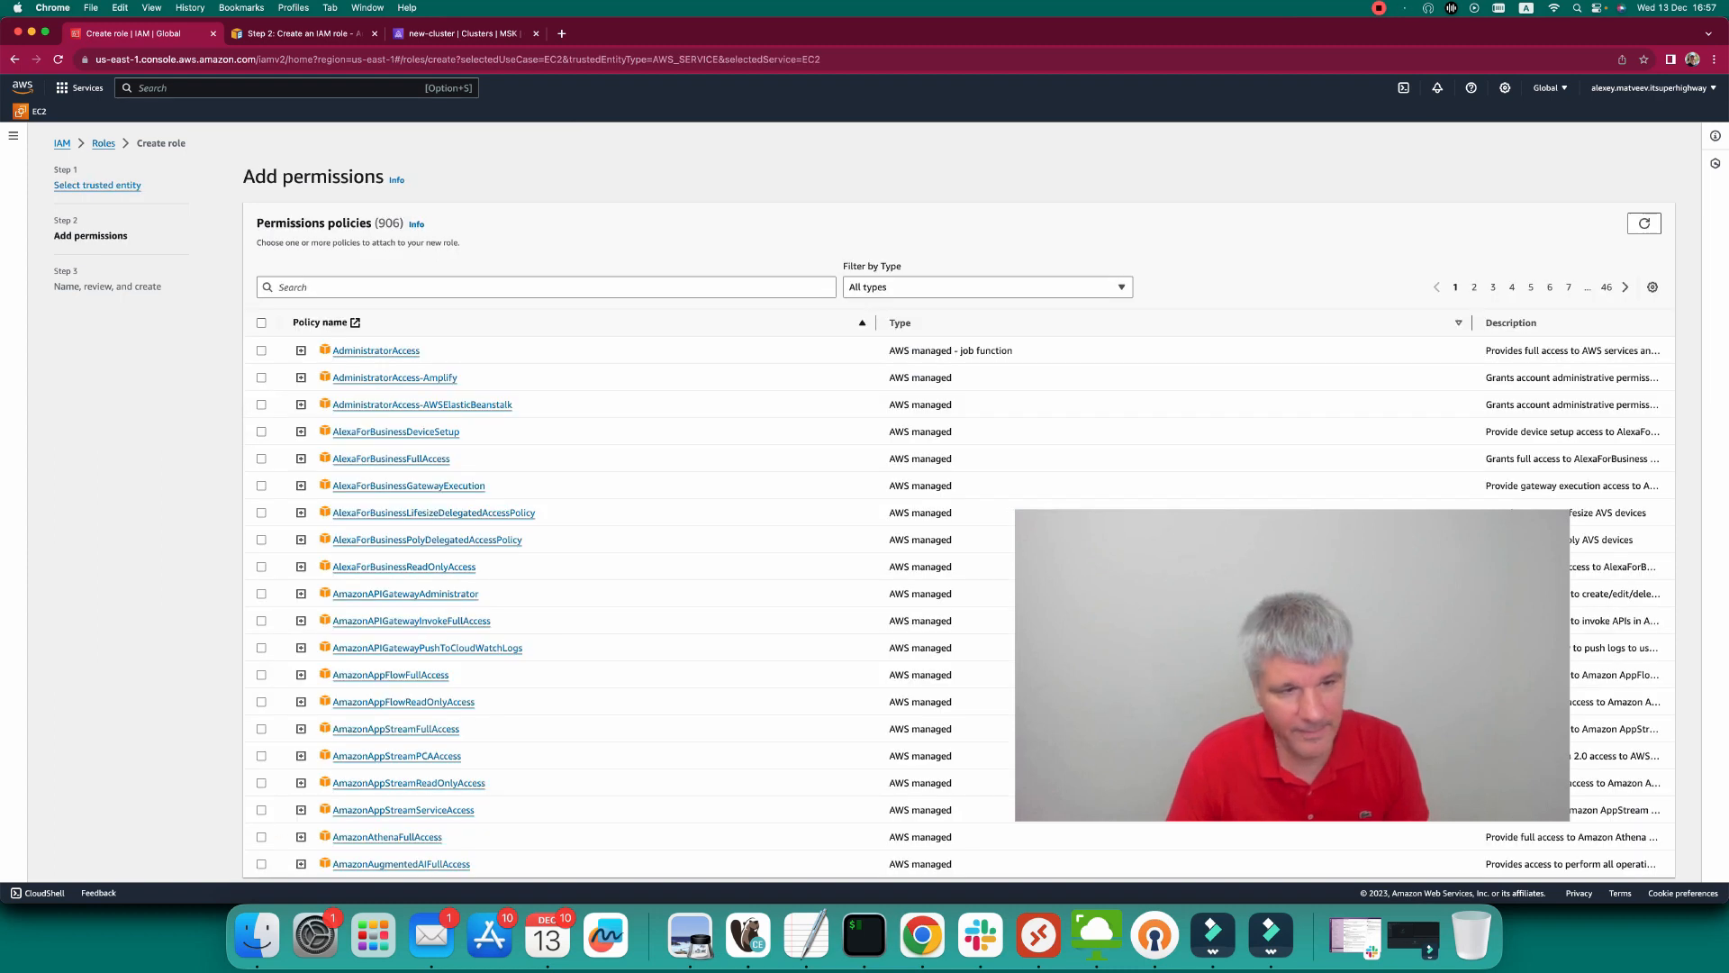
Add the AmazonAugmentedAIFullAccess policy to the new role, name the role kafka-role and create it.
scroll(864, 496, down, 2)
click(261, 766)
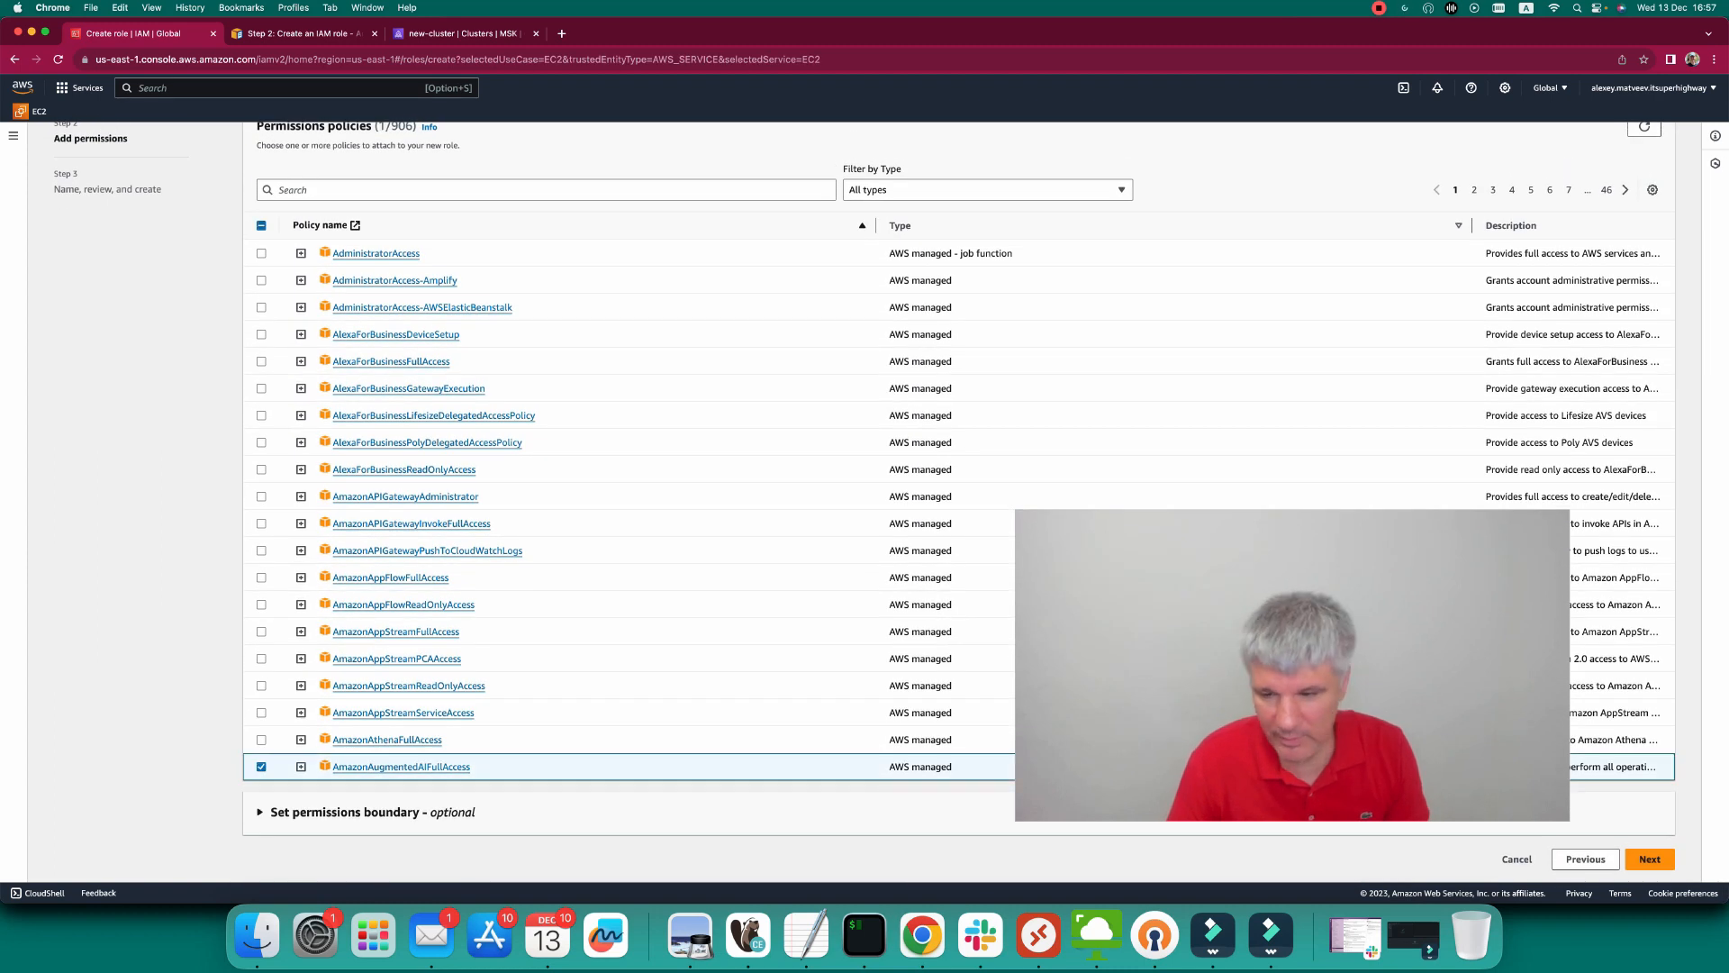
click(1649, 859)
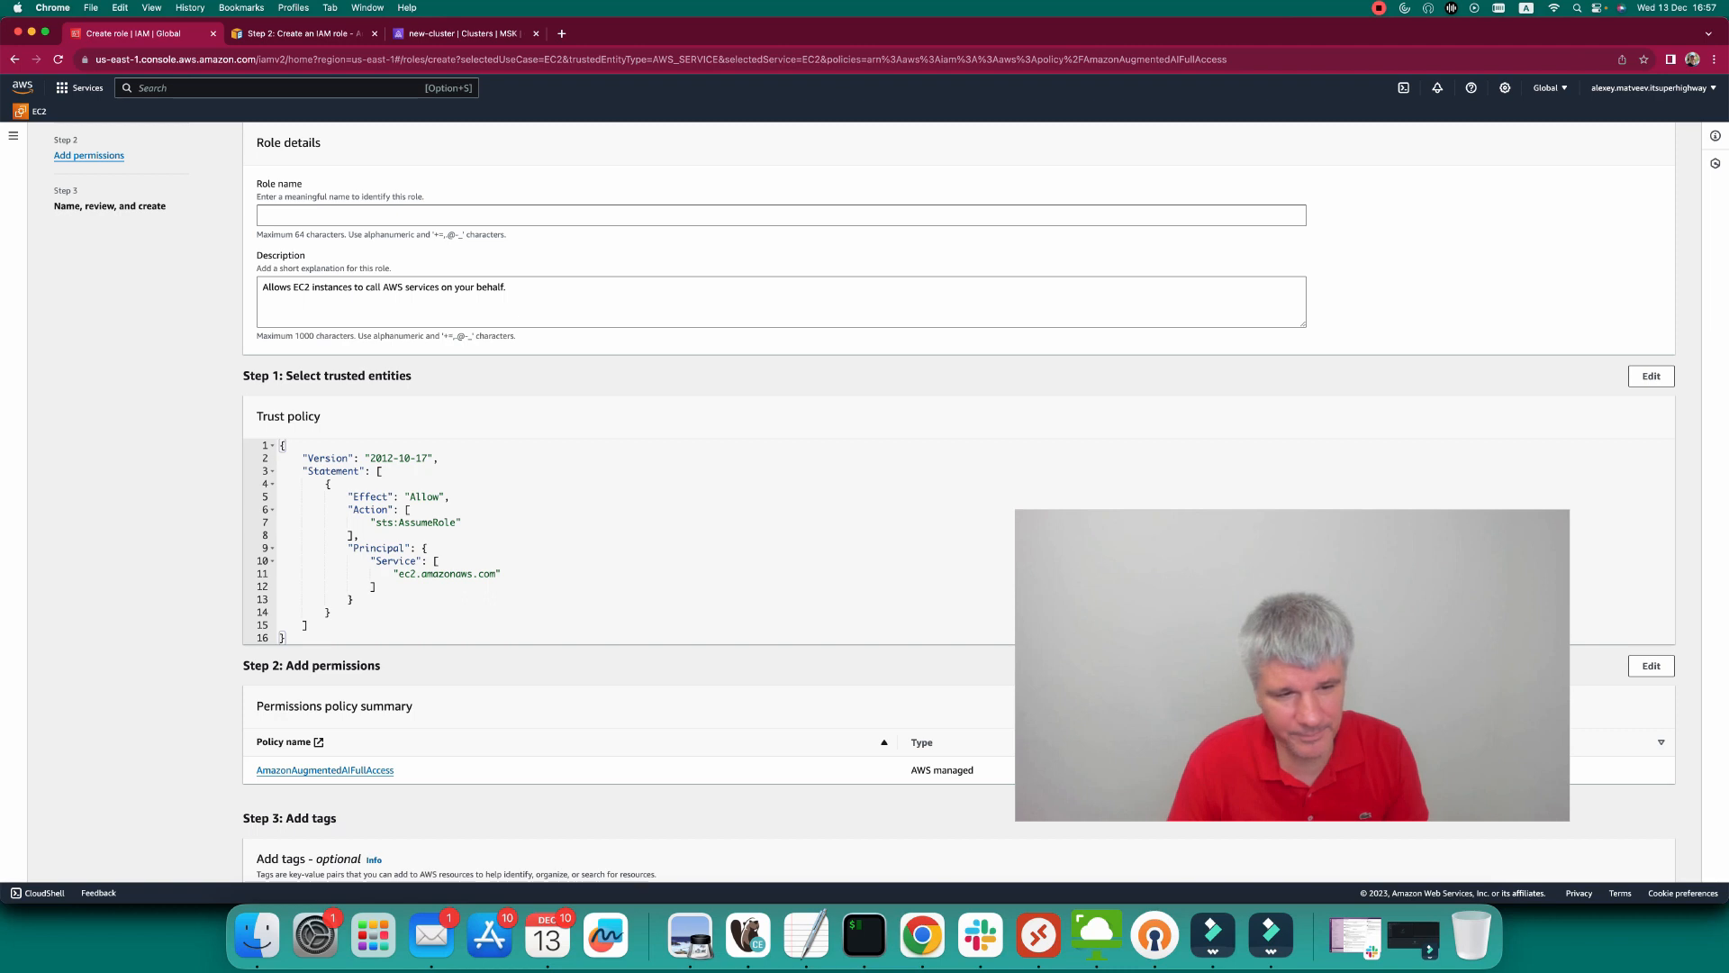
click(780, 215)
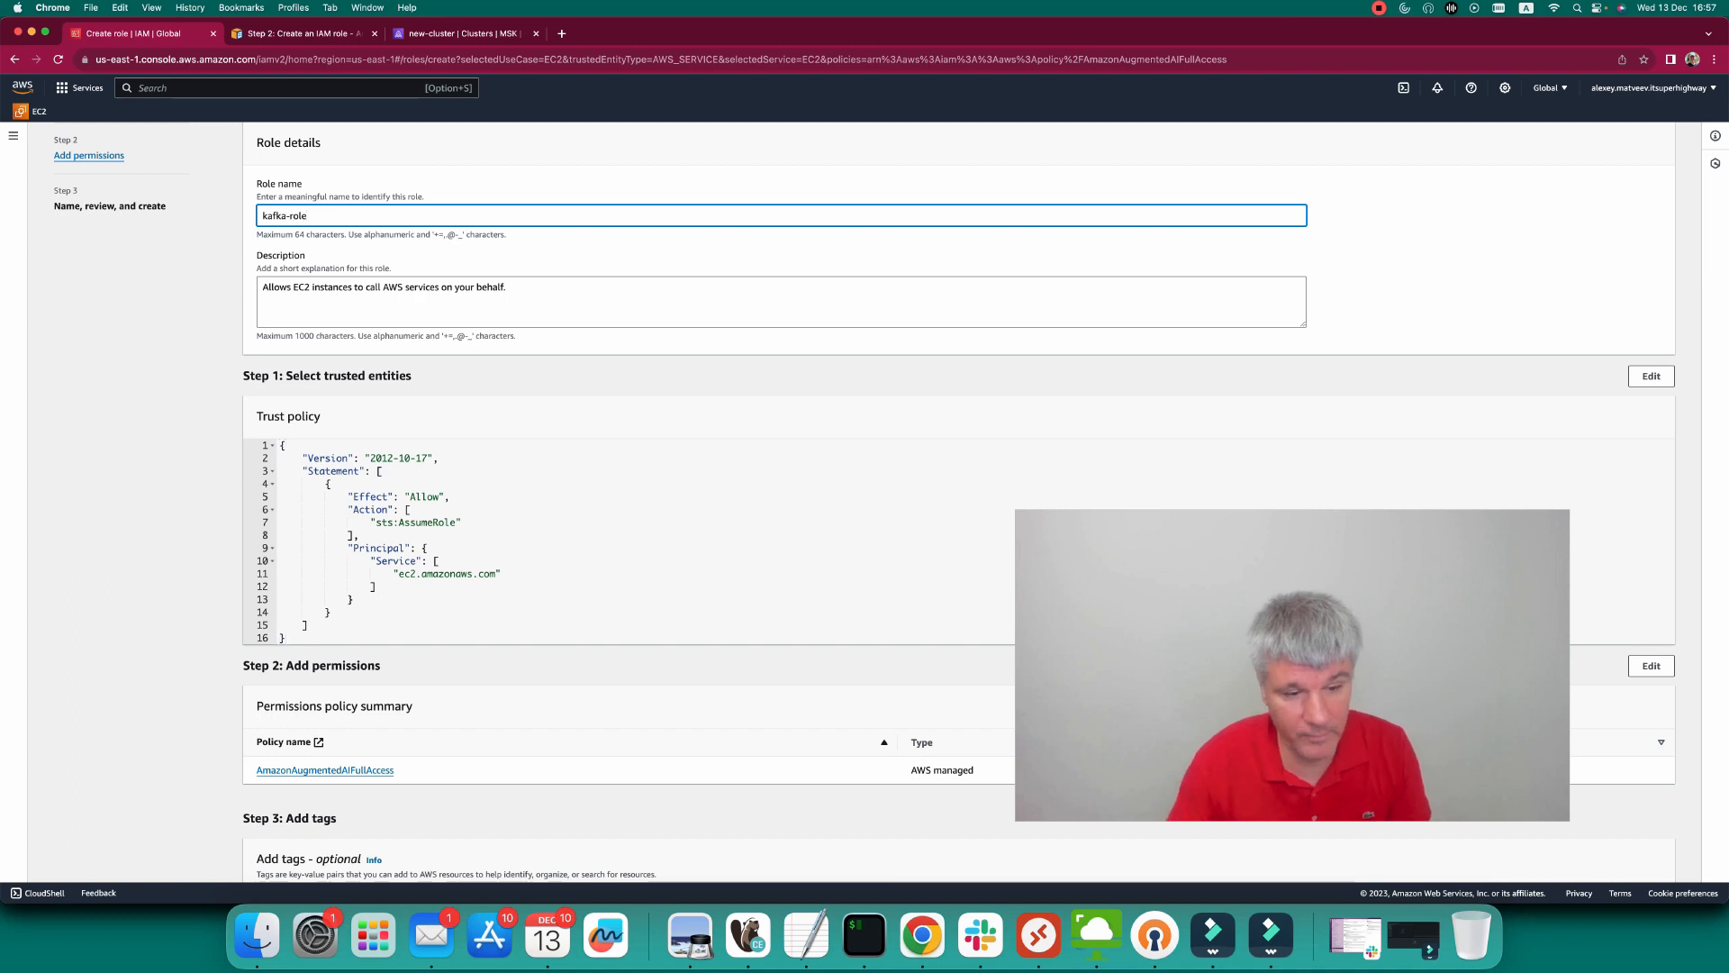
scroll(959, 495, down, 3)
click(1634, 858)
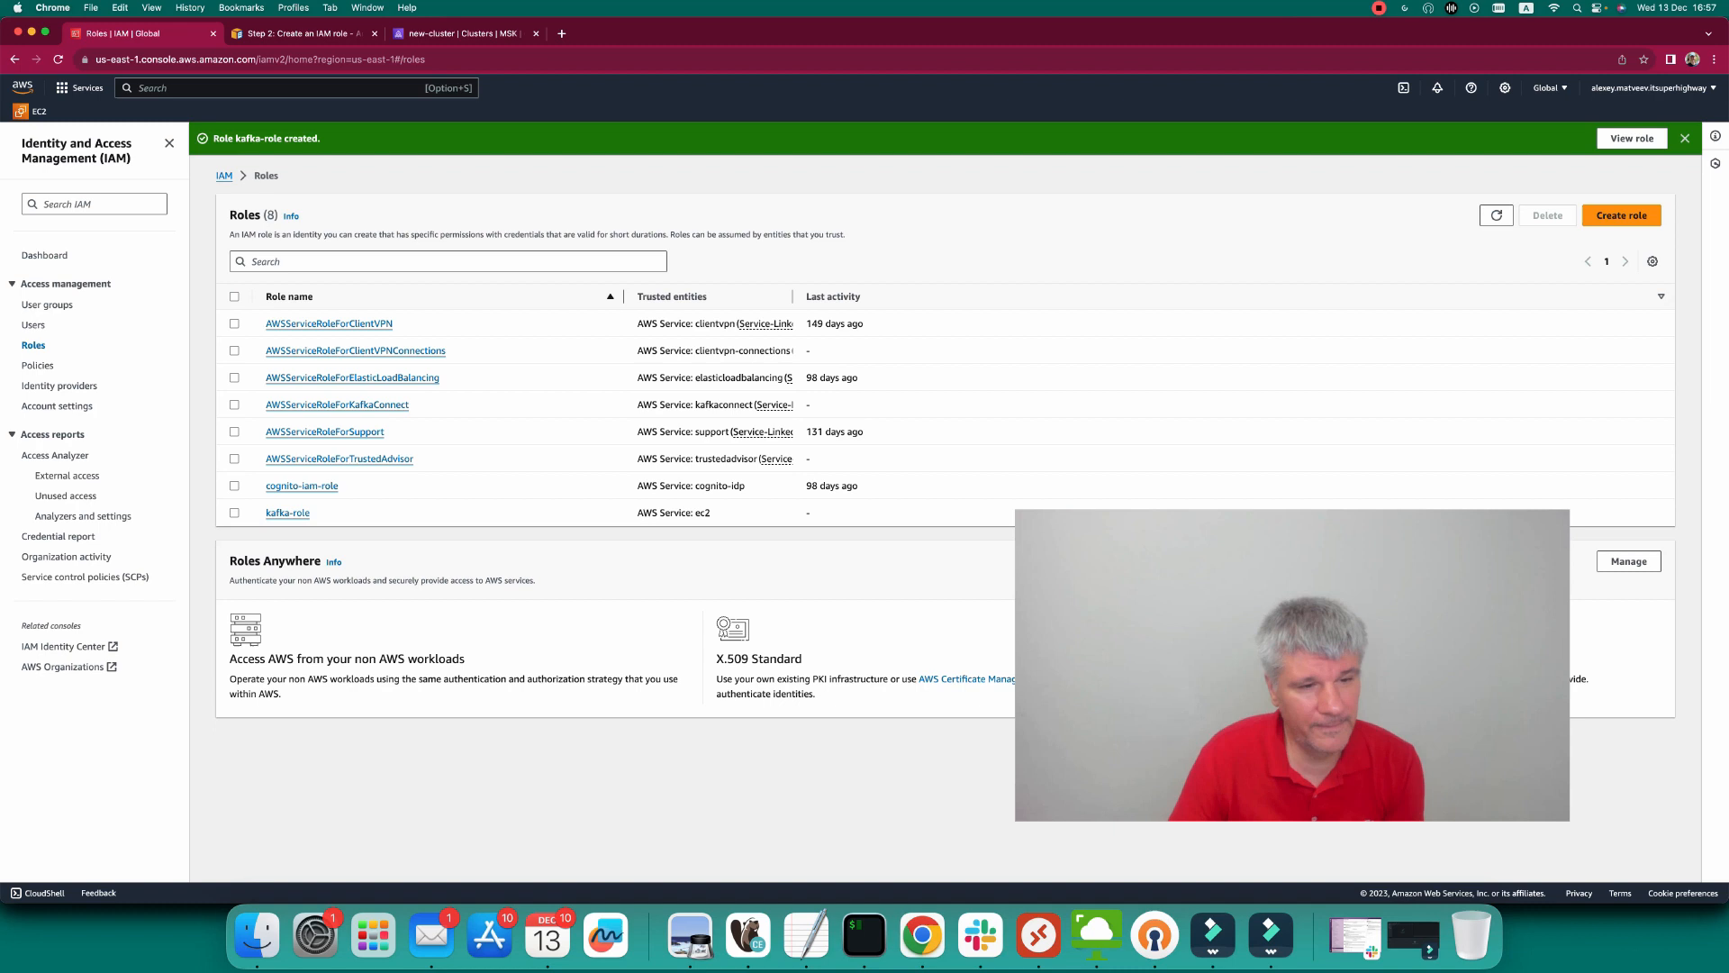
Open kafka-role, find the Kafka policies among the attachable ones and attach kafka-policy-1 to the role.
click(279, 508)
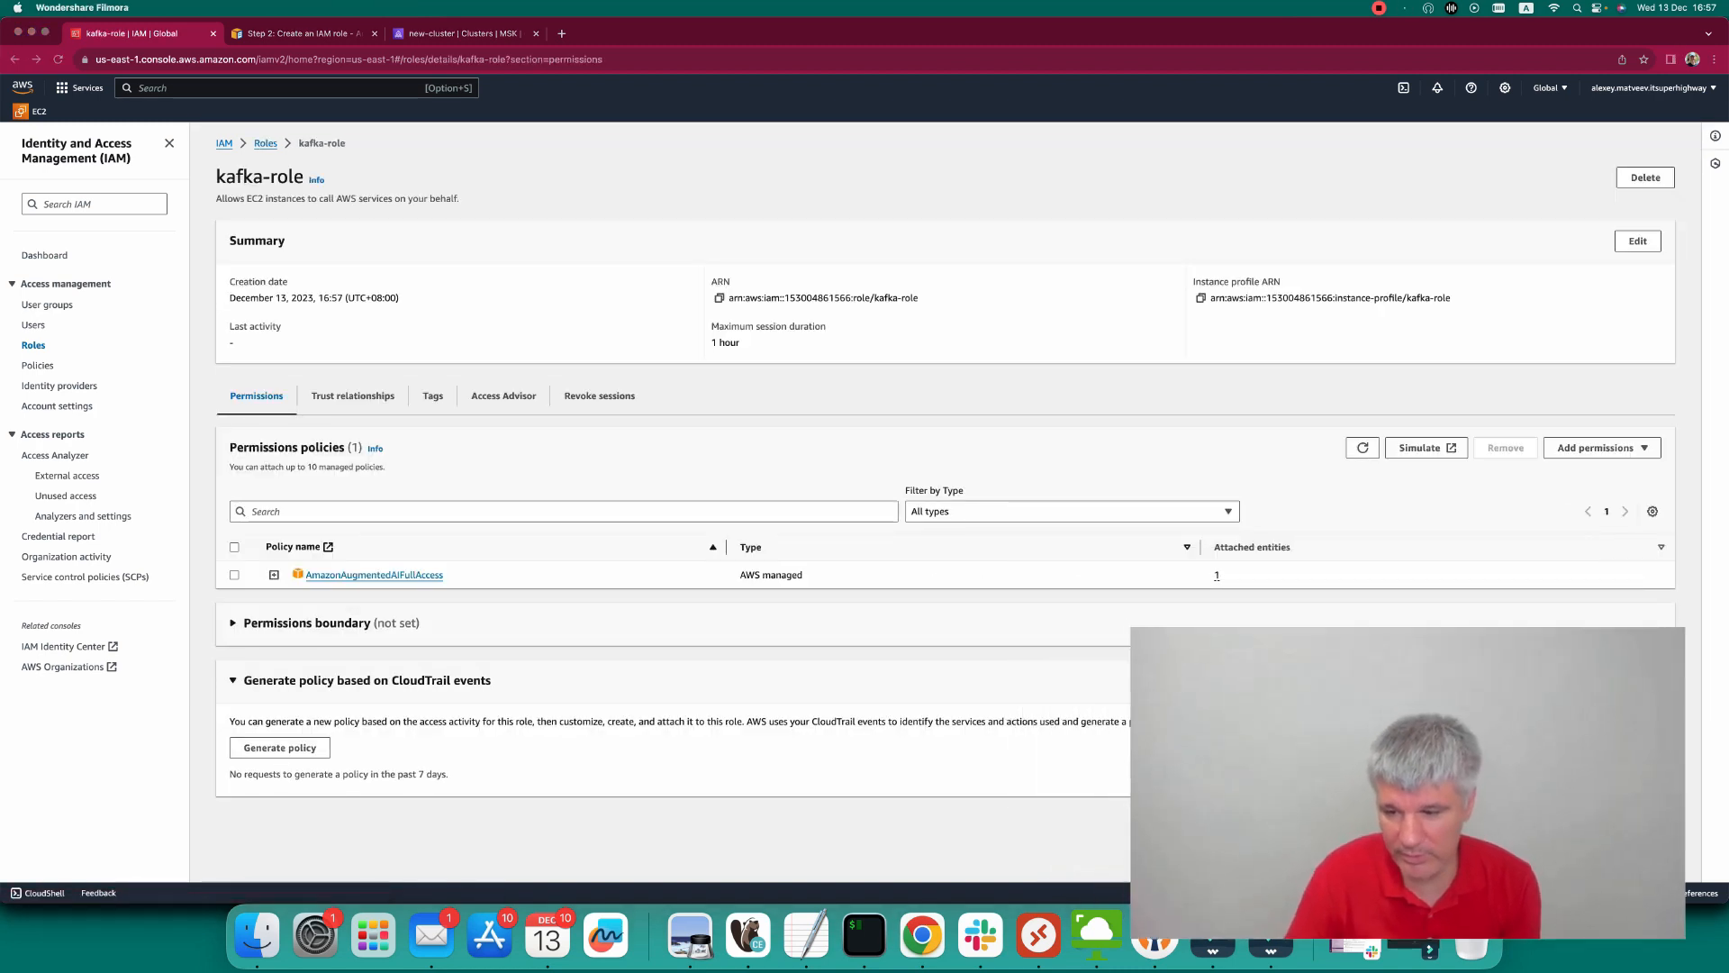
click(1602, 448)
click(1591, 468)
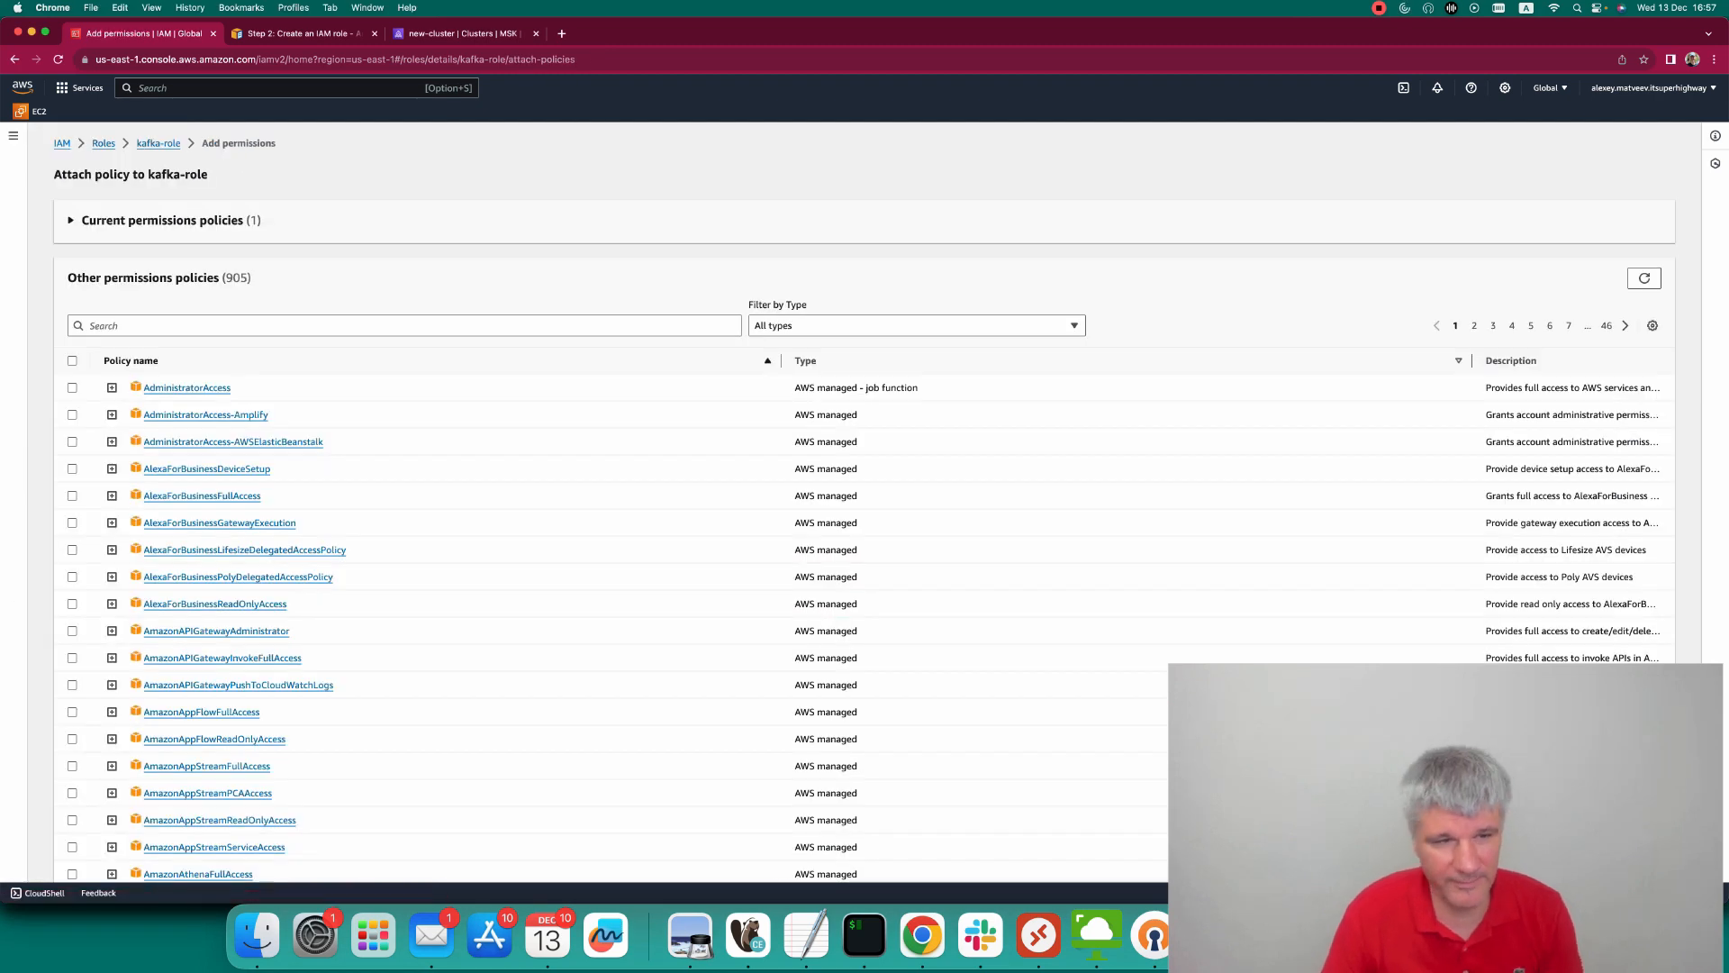
click(270, 325)
text(kafka)
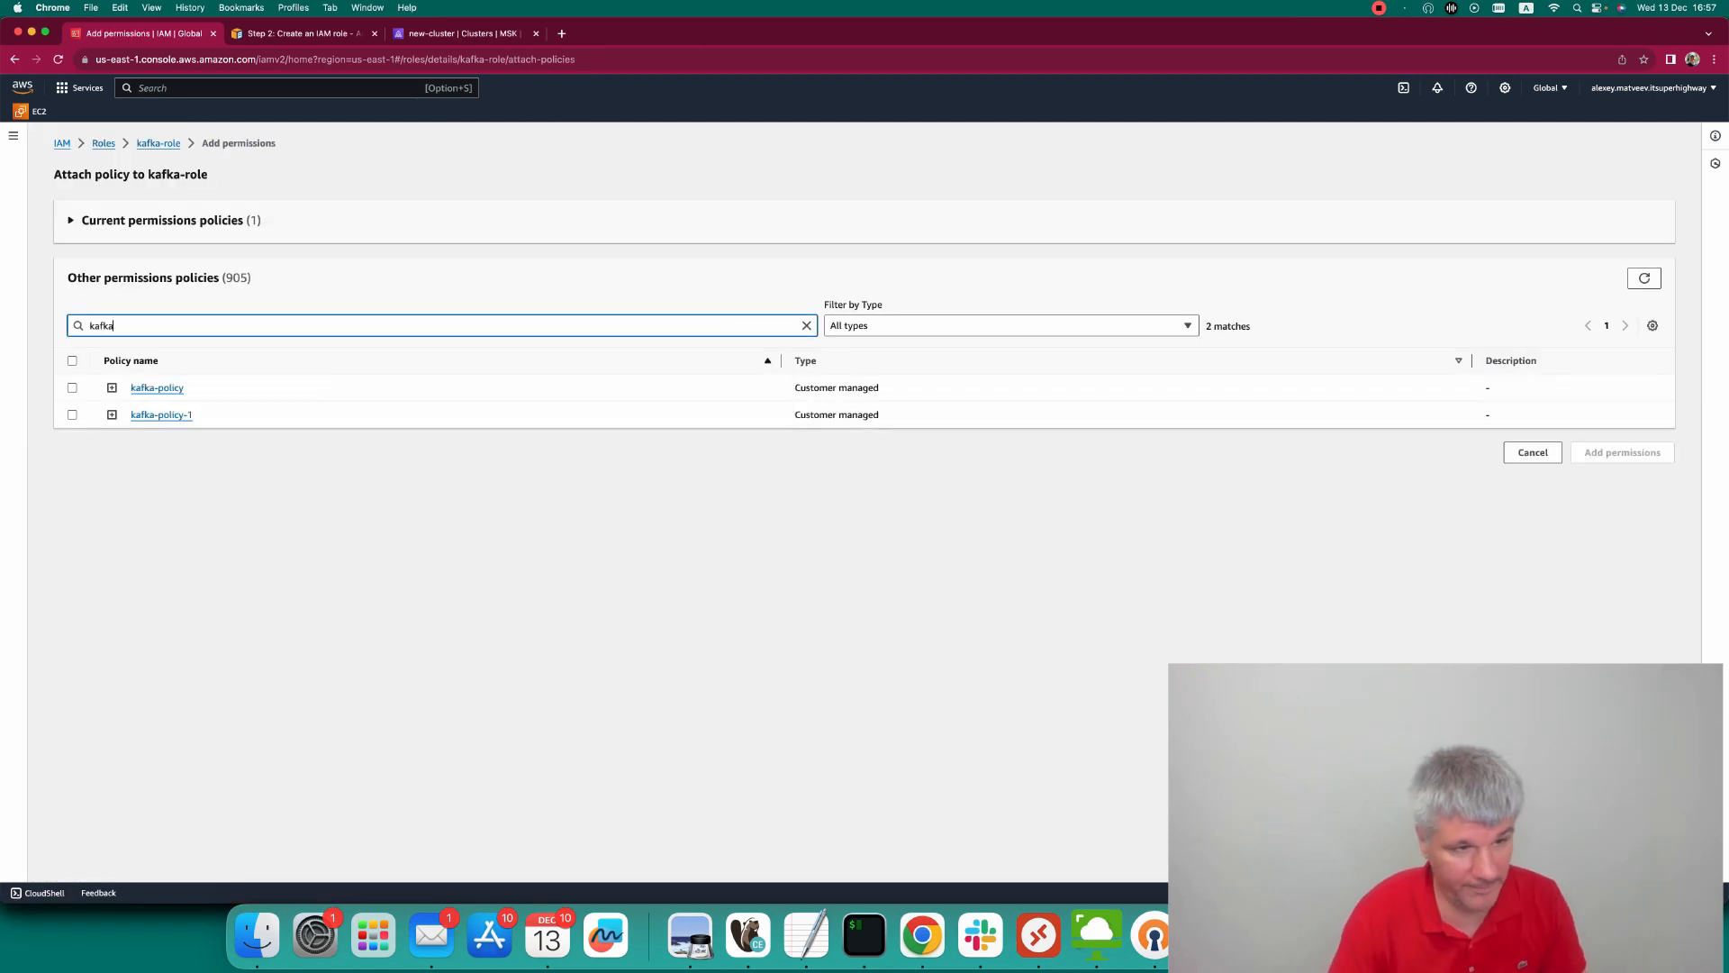
click(72, 414)
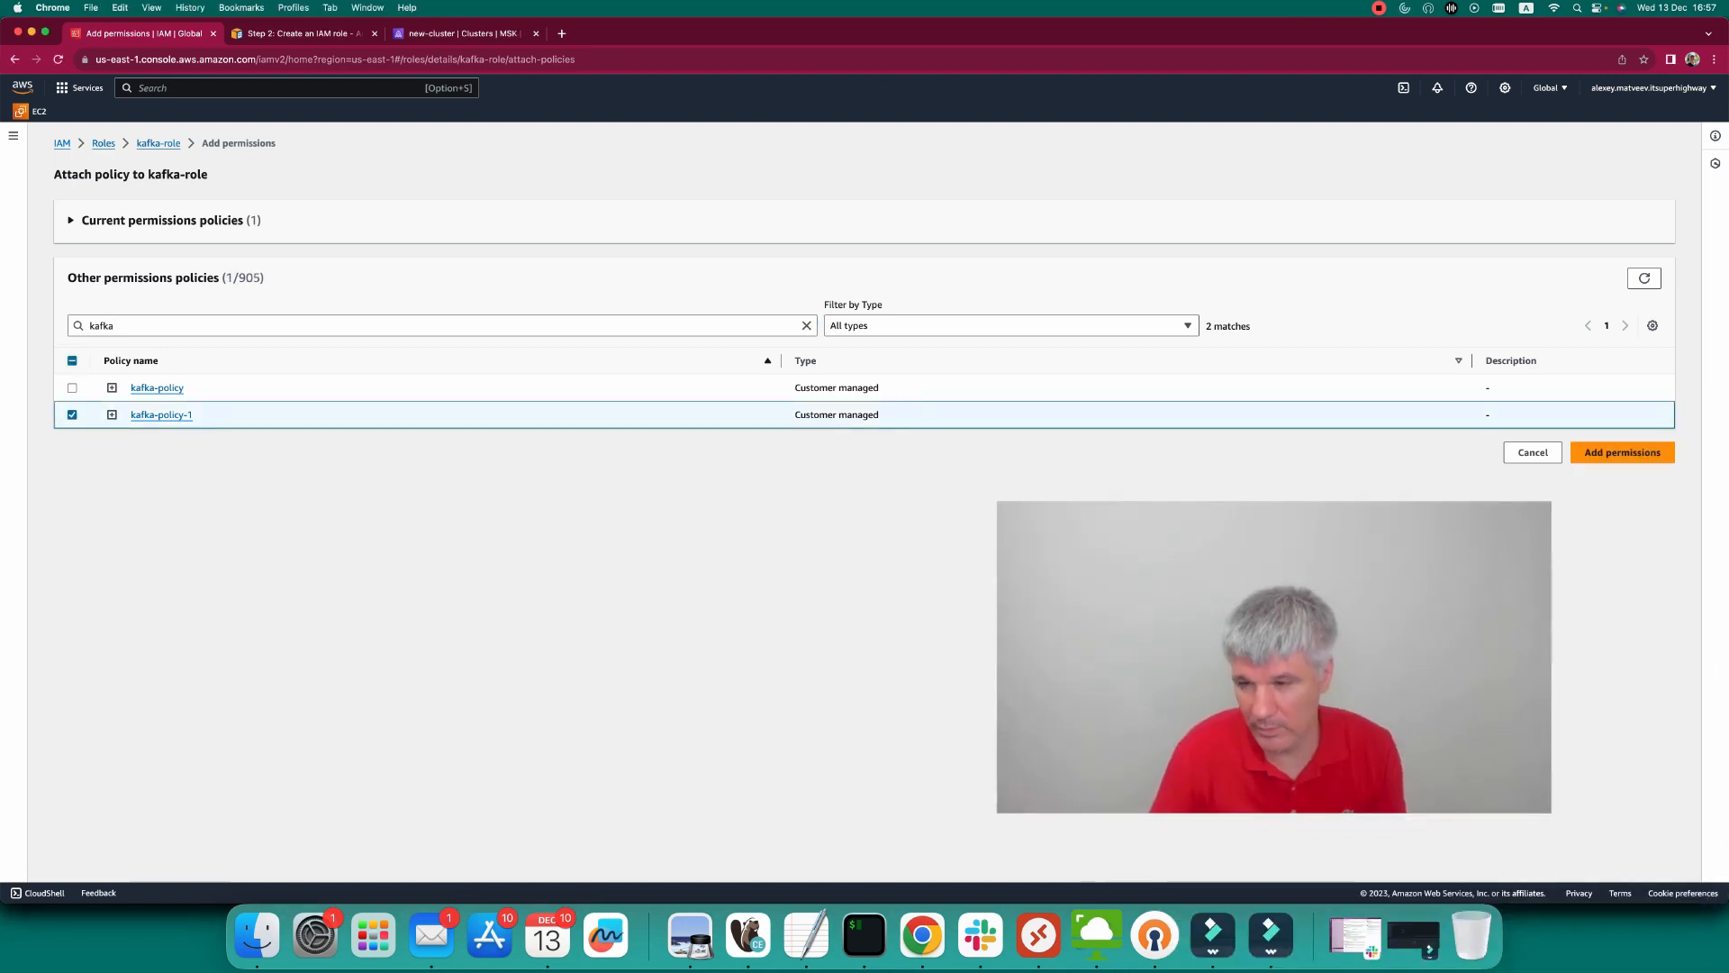
click(1622, 452)
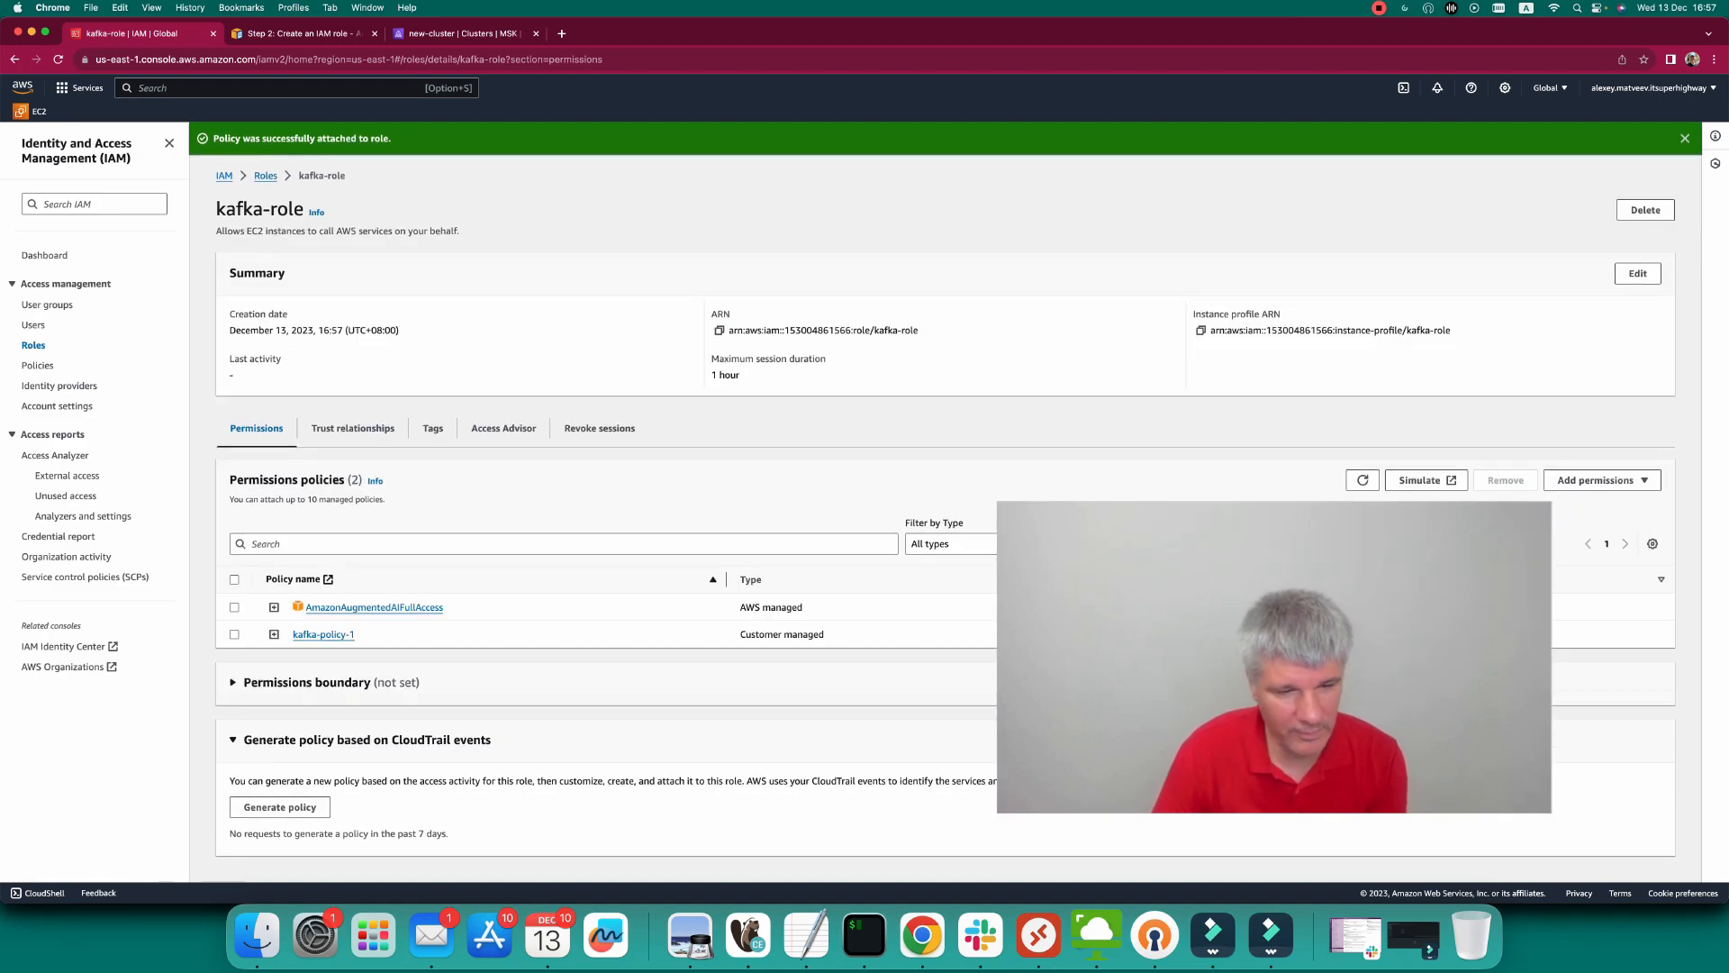
Remove the AmazonAugmentedAIFullAccess policy from kafka-role.
click(234, 607)
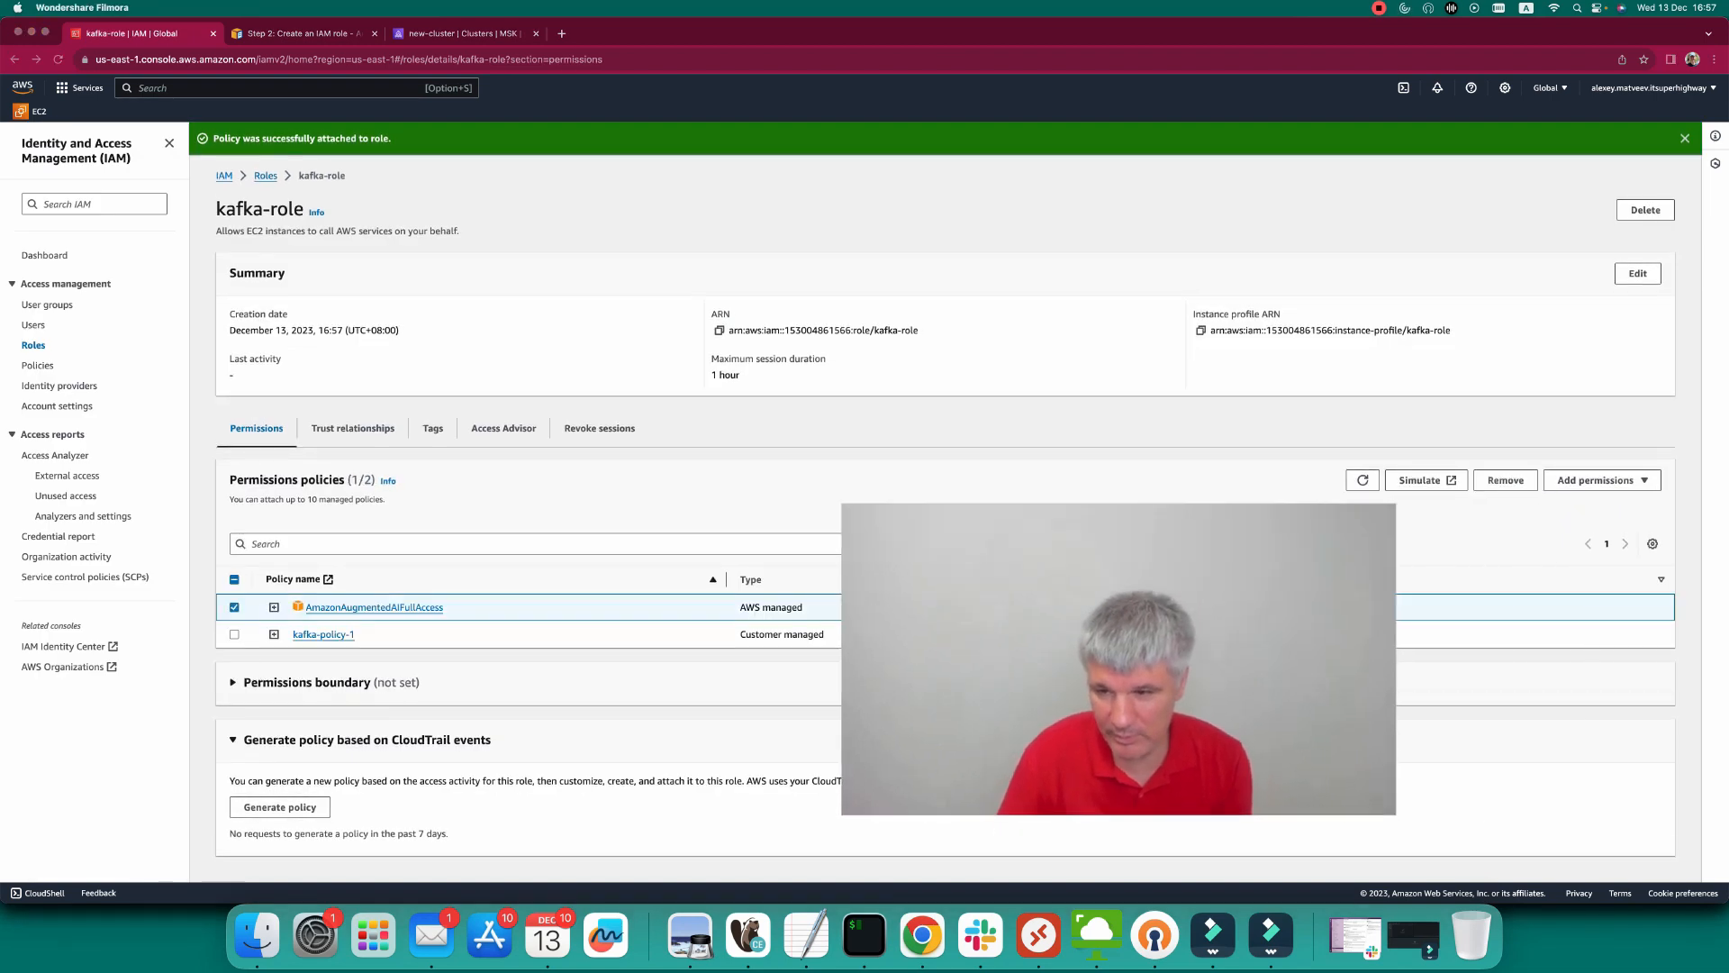
click(1504, 480)
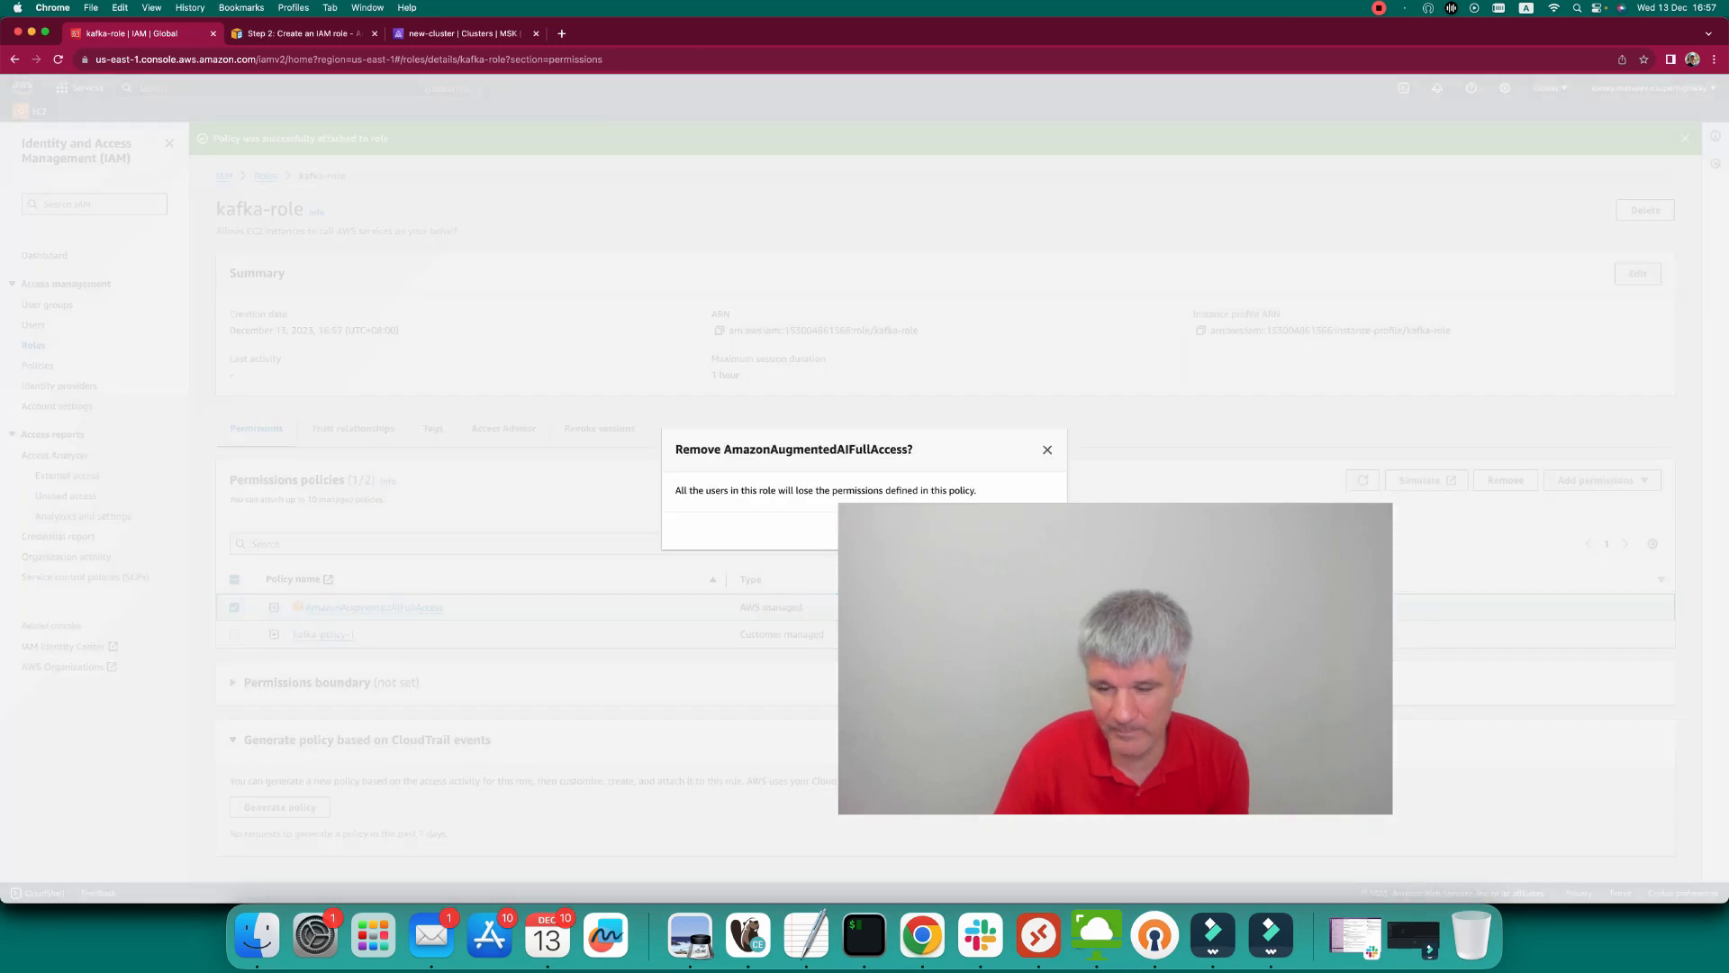
click(1021, 530)
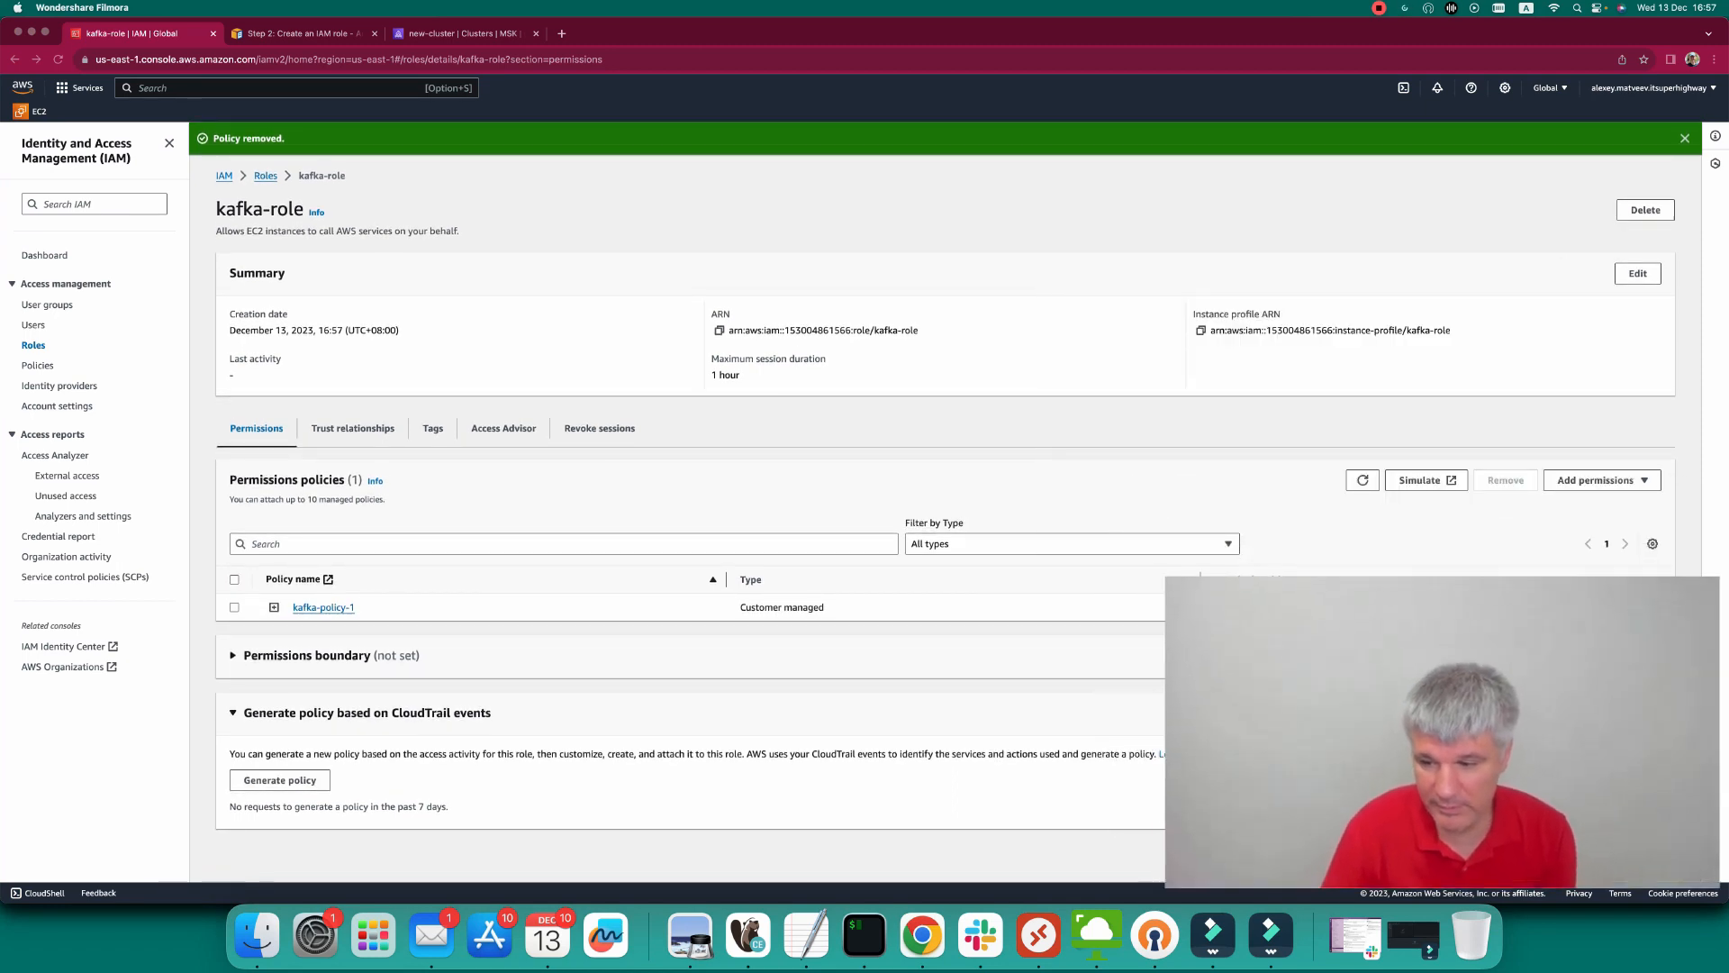
Go to the EC2 service and open the list of running instances.
key(super+Tab)
key(alt+s)
text(e)
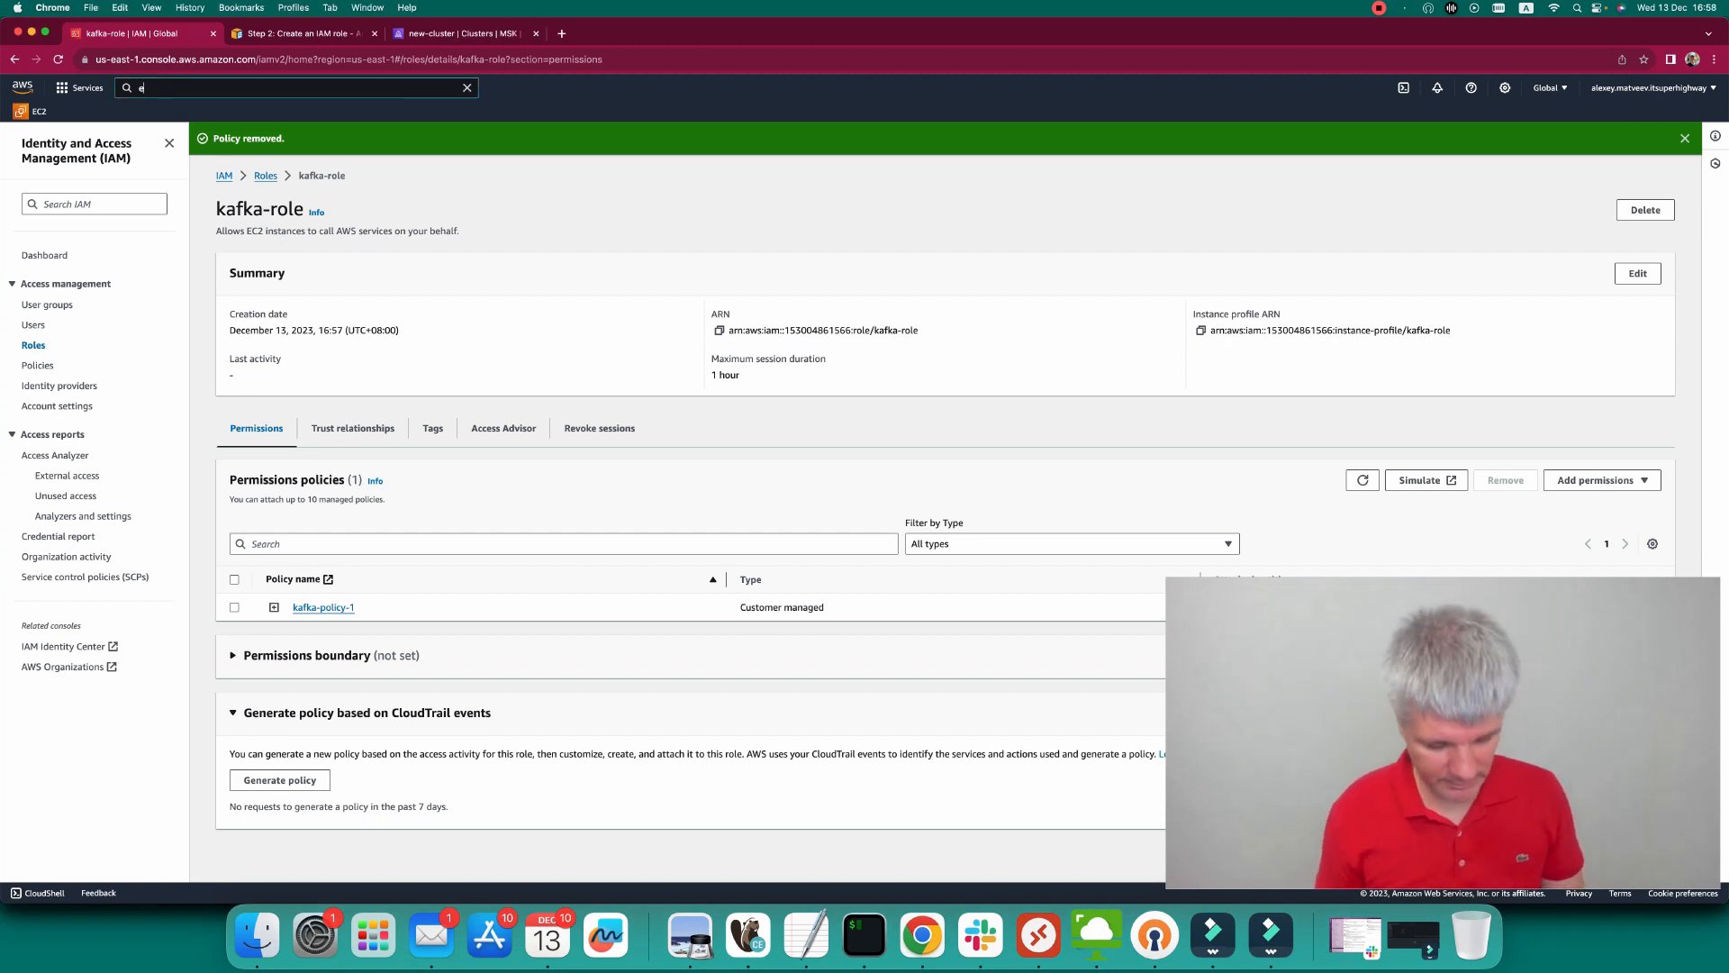
text(c2)
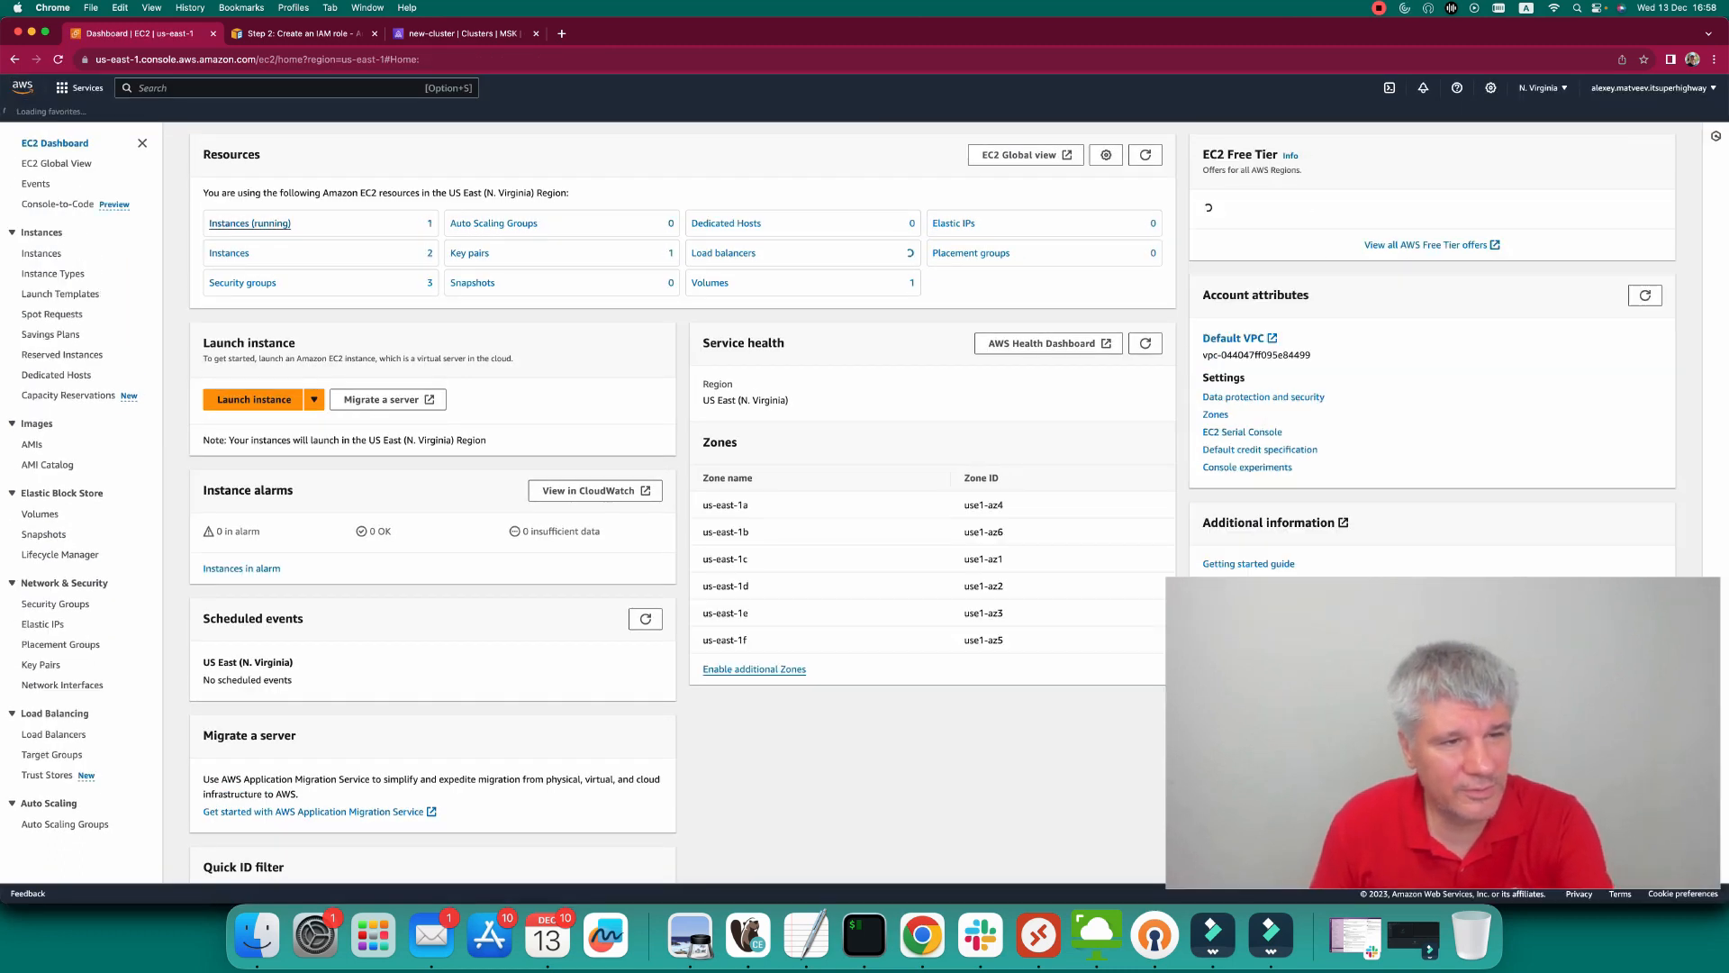
click(249, 223)
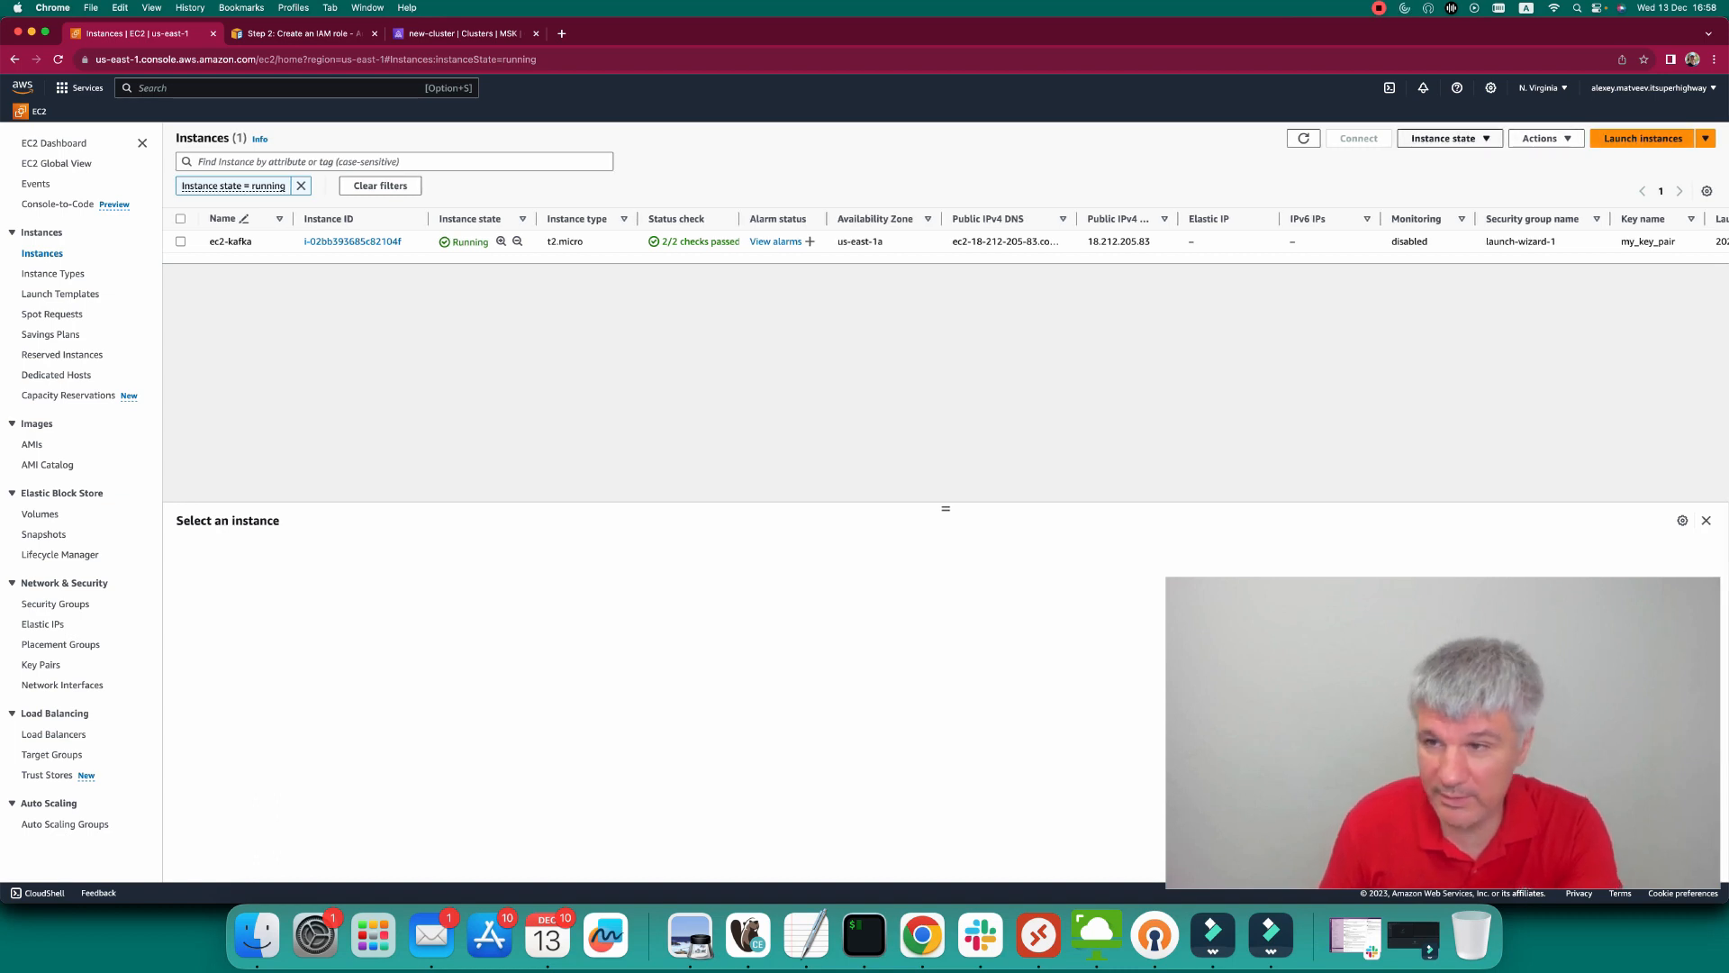
click(1450, 138)
click(1546, 138)
key(Down)
key(Down)
key(Right)
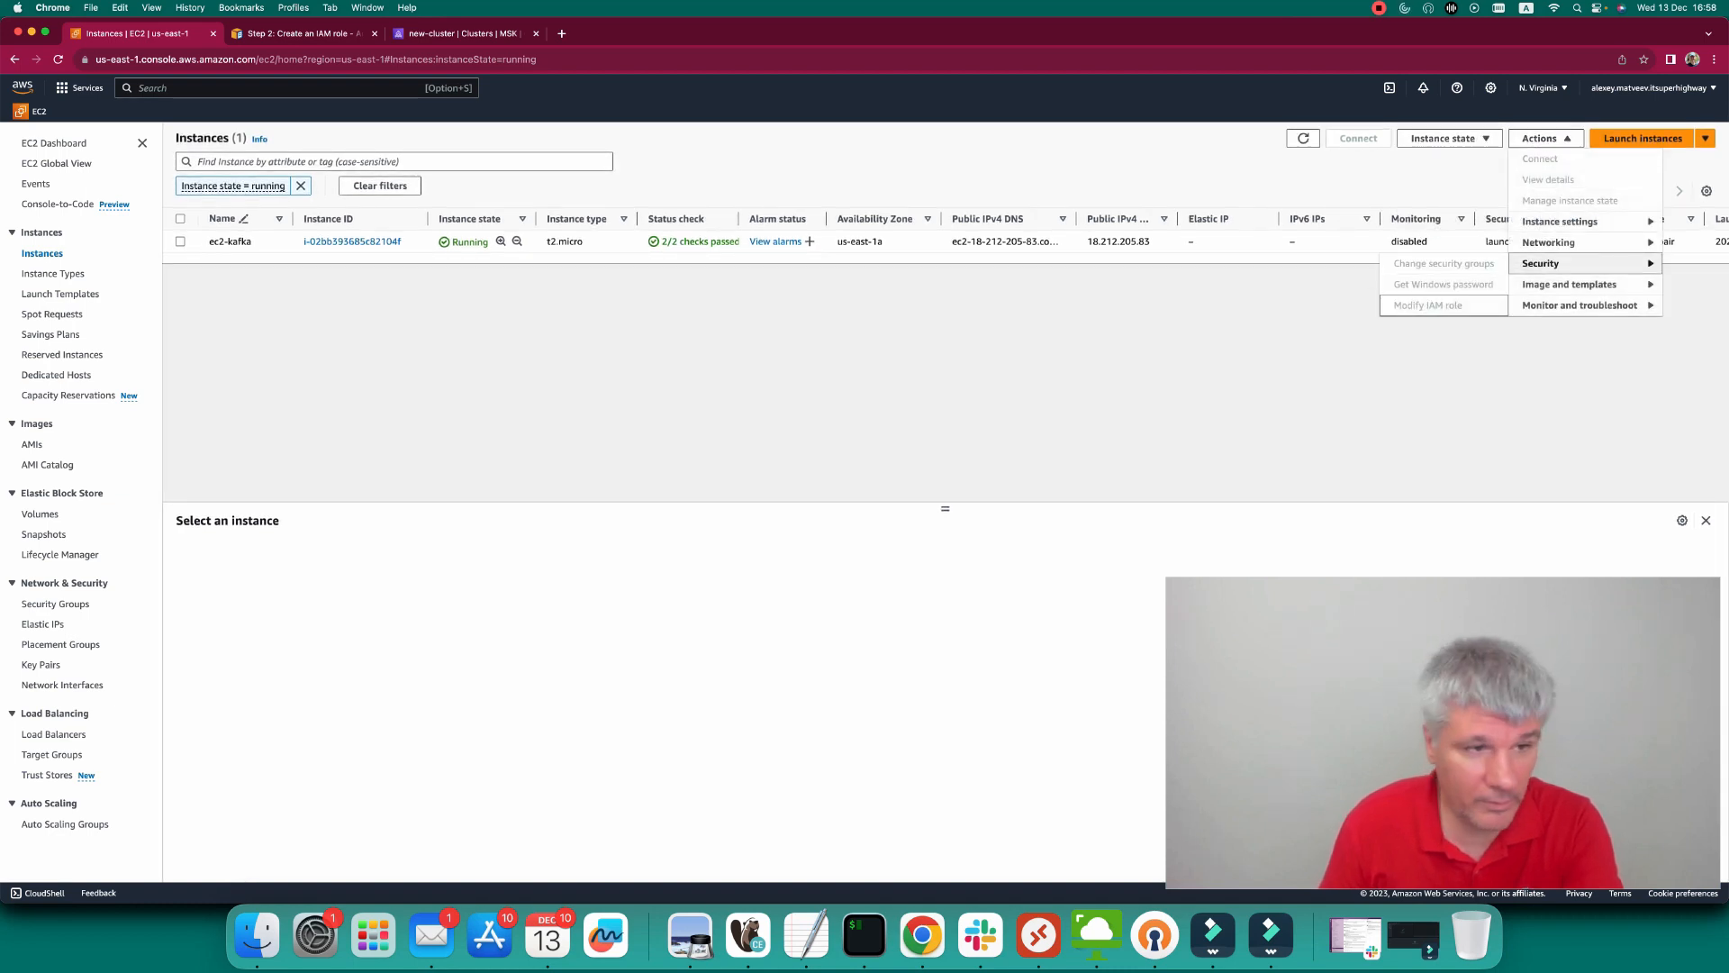
Select the ec2-kafka instance and open the Modify IAM role page for it.
click(180, 241)
click(1546, 138)
key(Down)
key(Down)
key(Down)
key(Down)
key(Down)
key(Right)
key(Down)
key(Down)
key(Return)
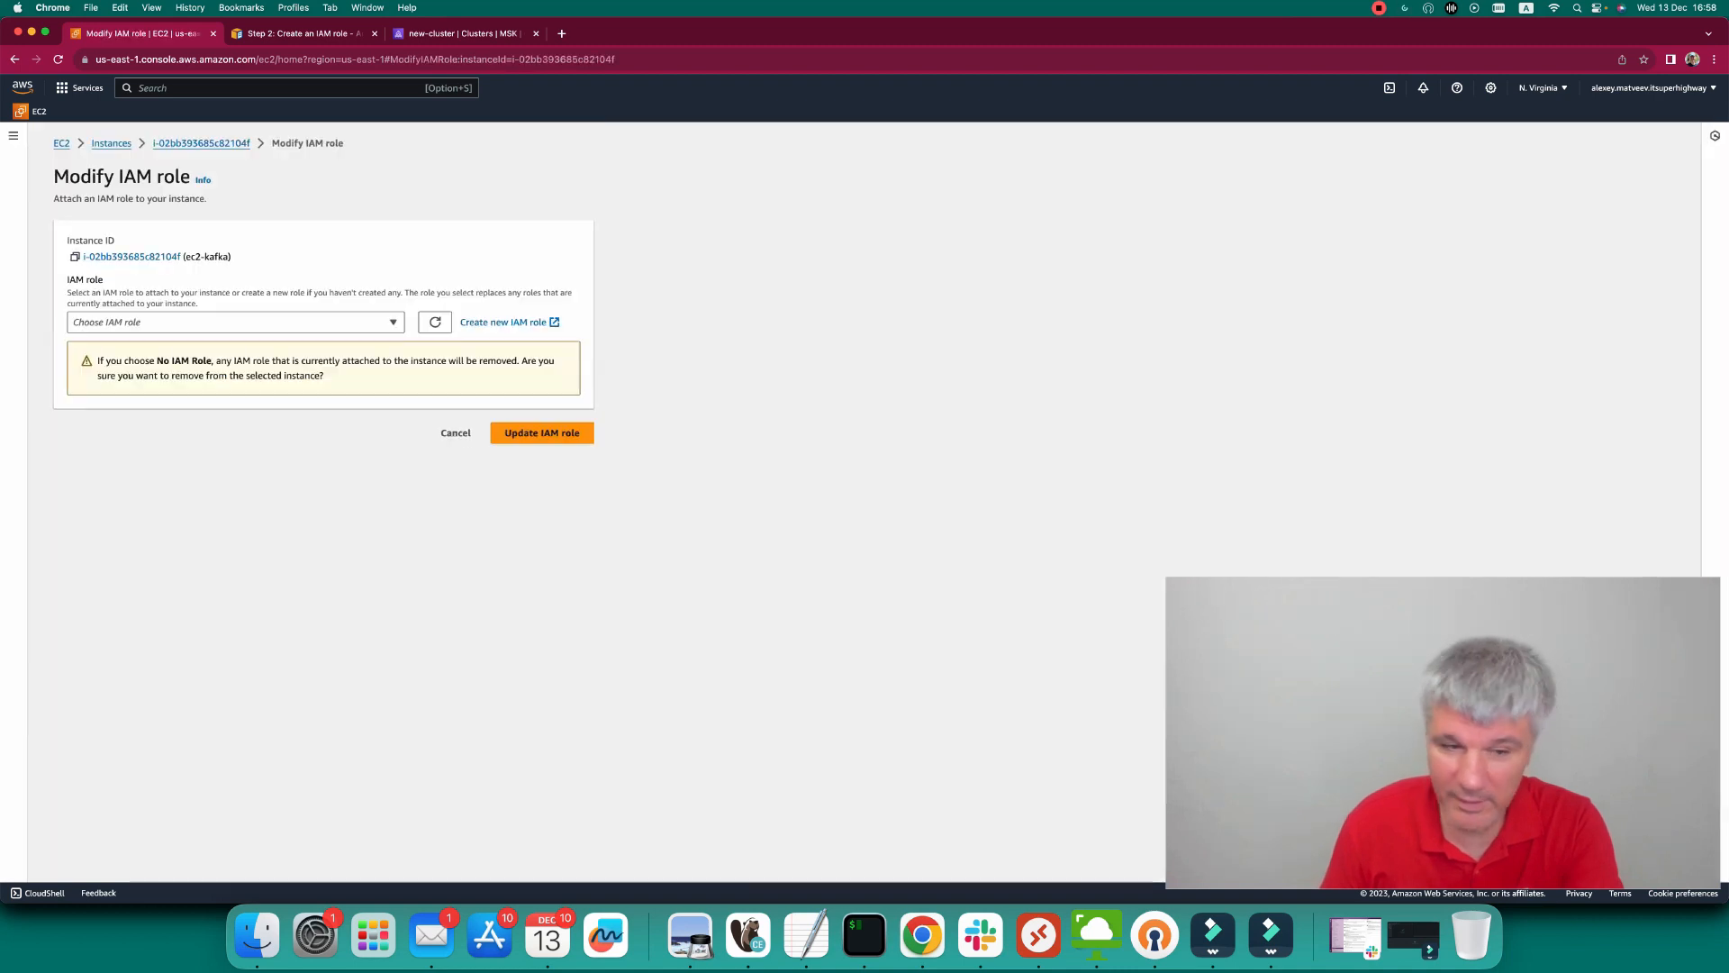
Choose kafka-role as the IAM role of the ec2-kafka instance and apply the update.
key(Return)
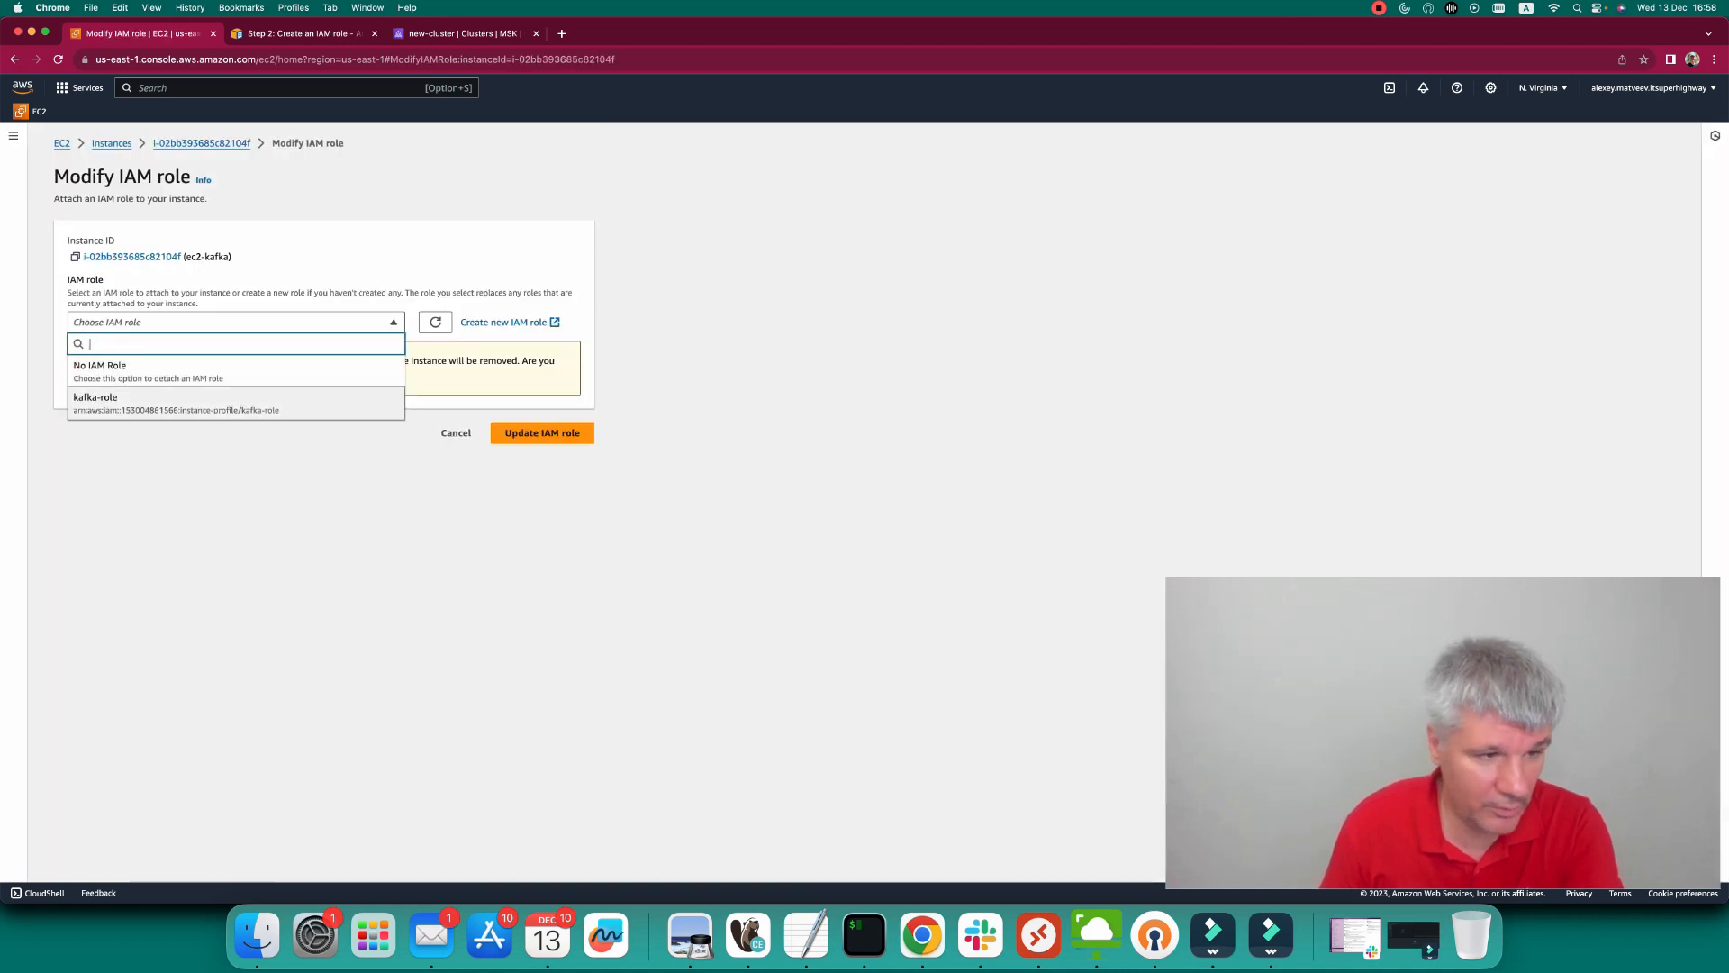
key(Return)
key(Tab)
key(Tab)
key(Tab)
key(Tab)
key(Return)
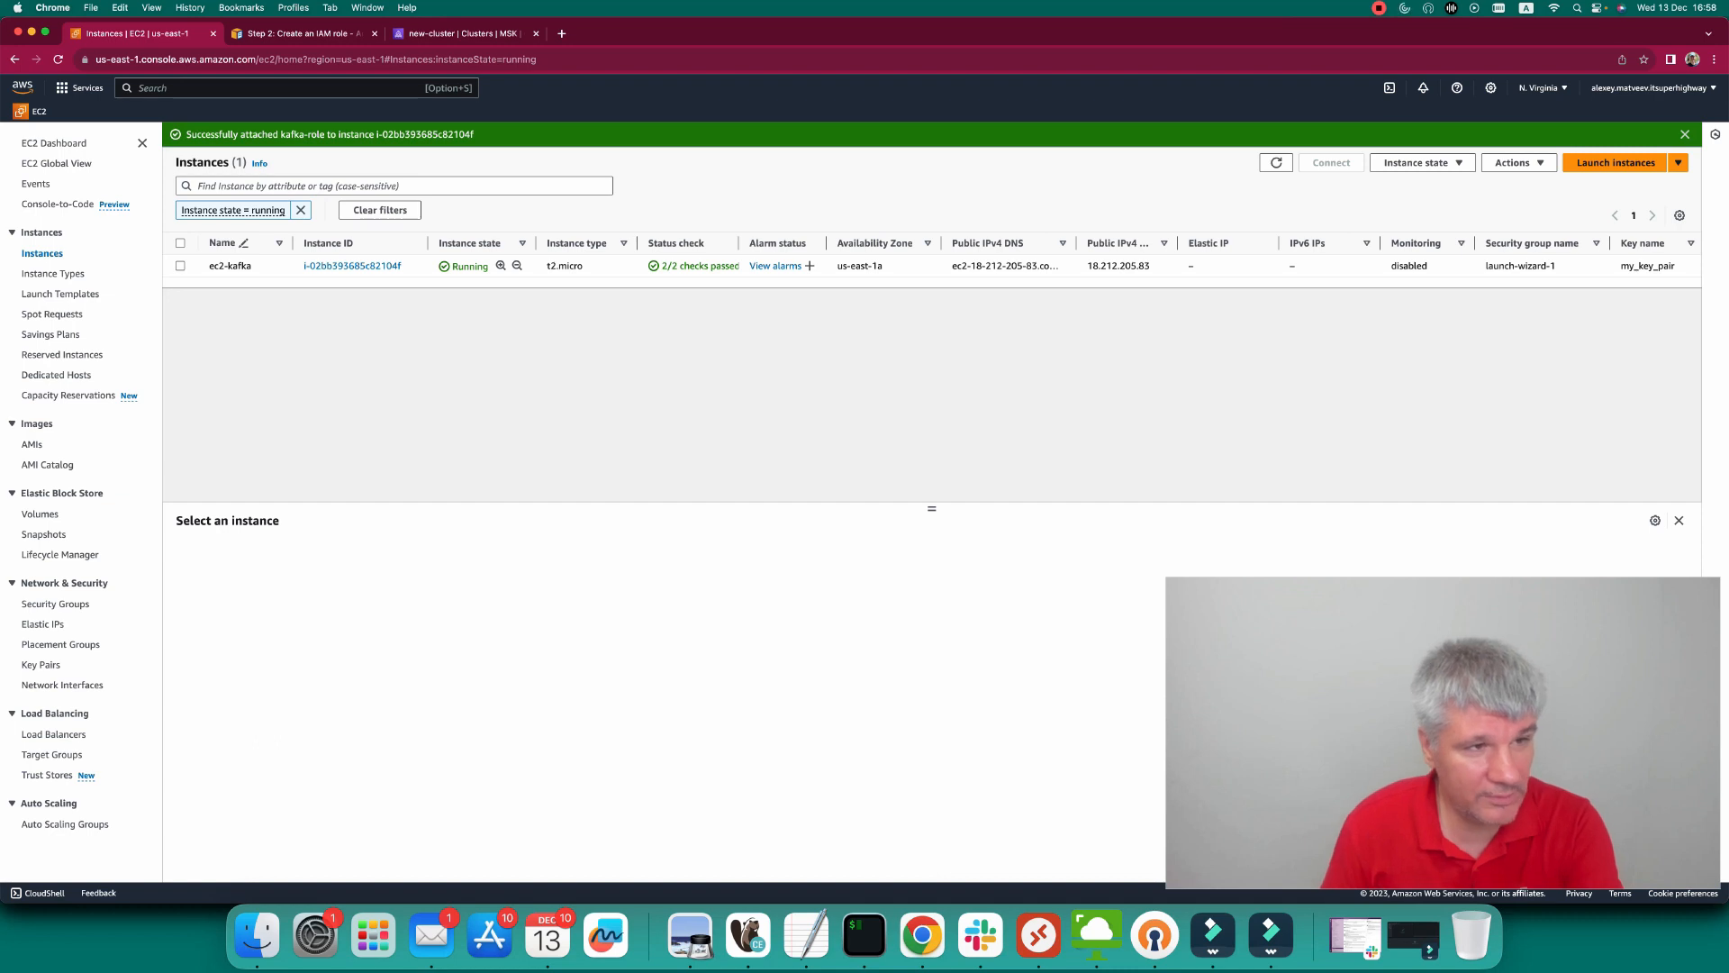
Go to the Amazon MSK service and open the properties of new-cluster.
key(alt+s)
text(cul)
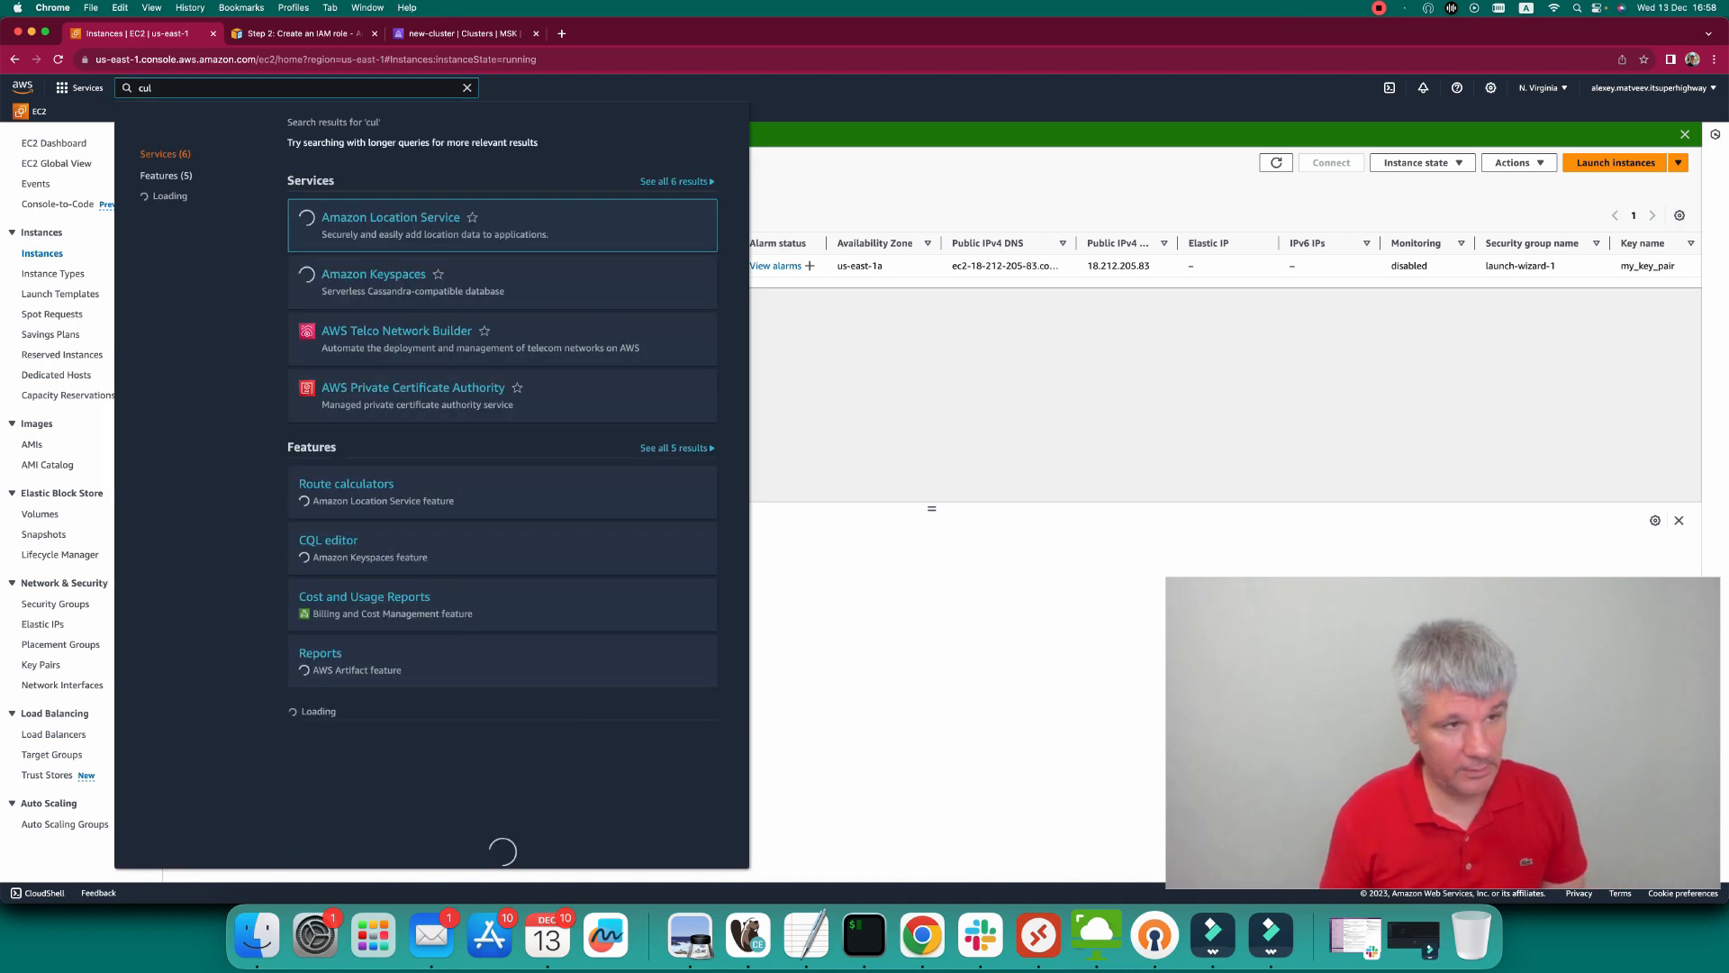
key(BackSpace)
key(BackSpace)
key(BackSpace)
text(msk)
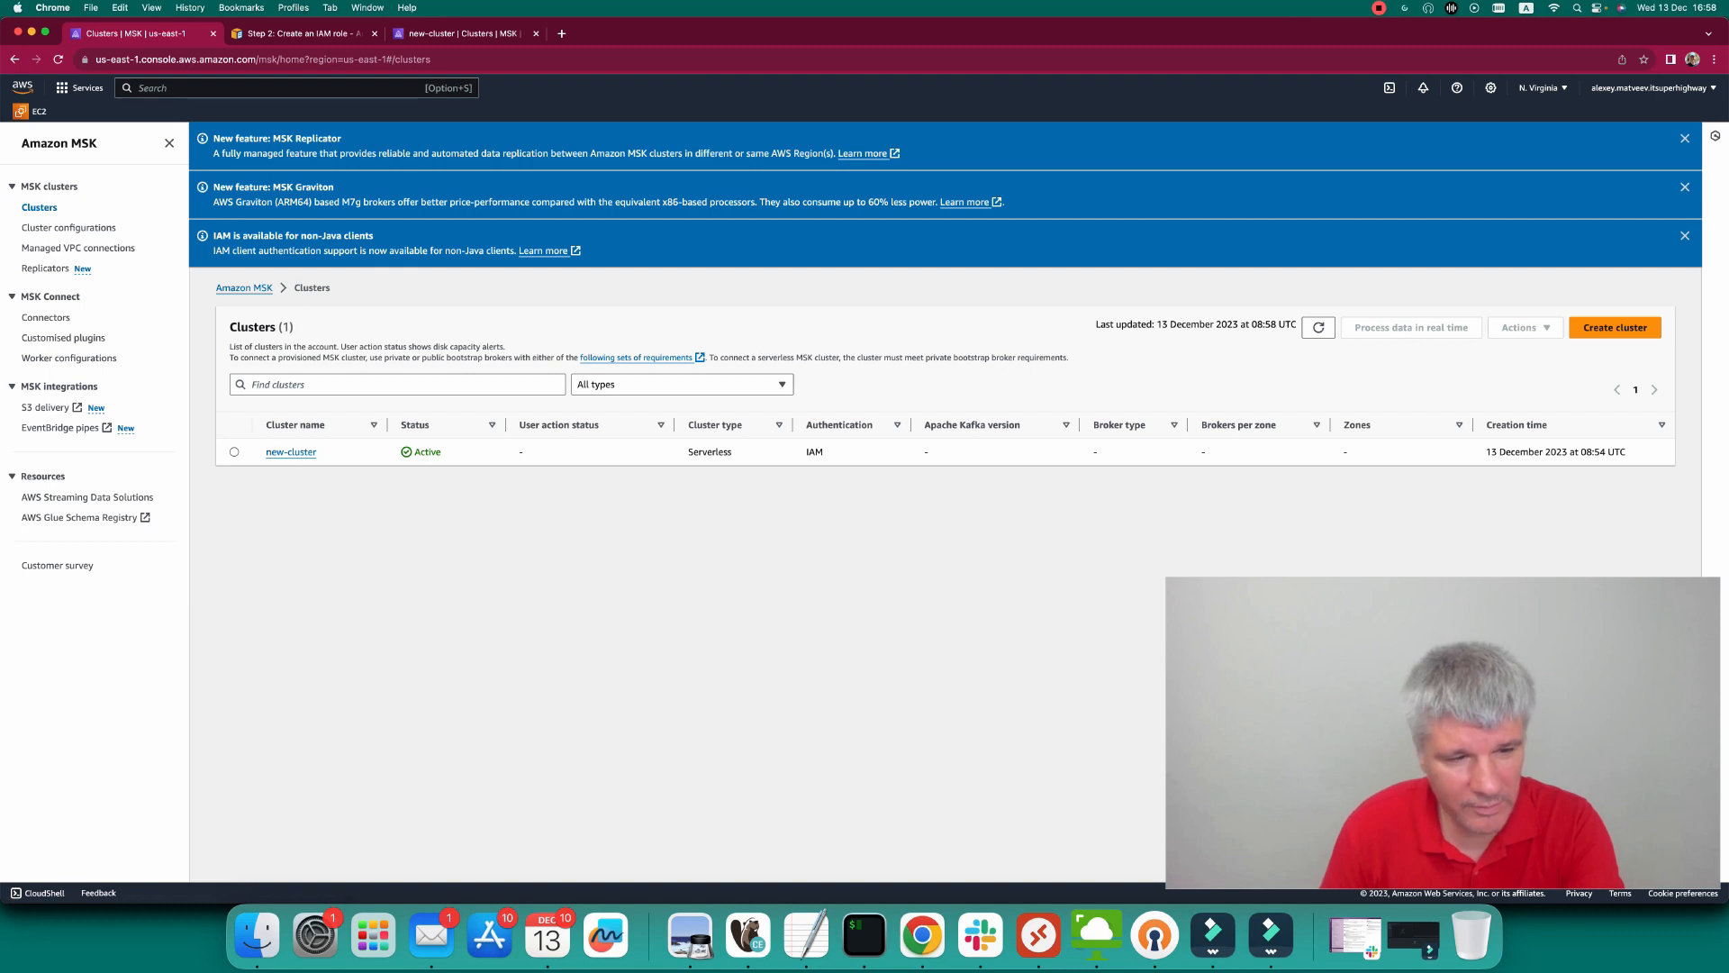
click(291, 452)
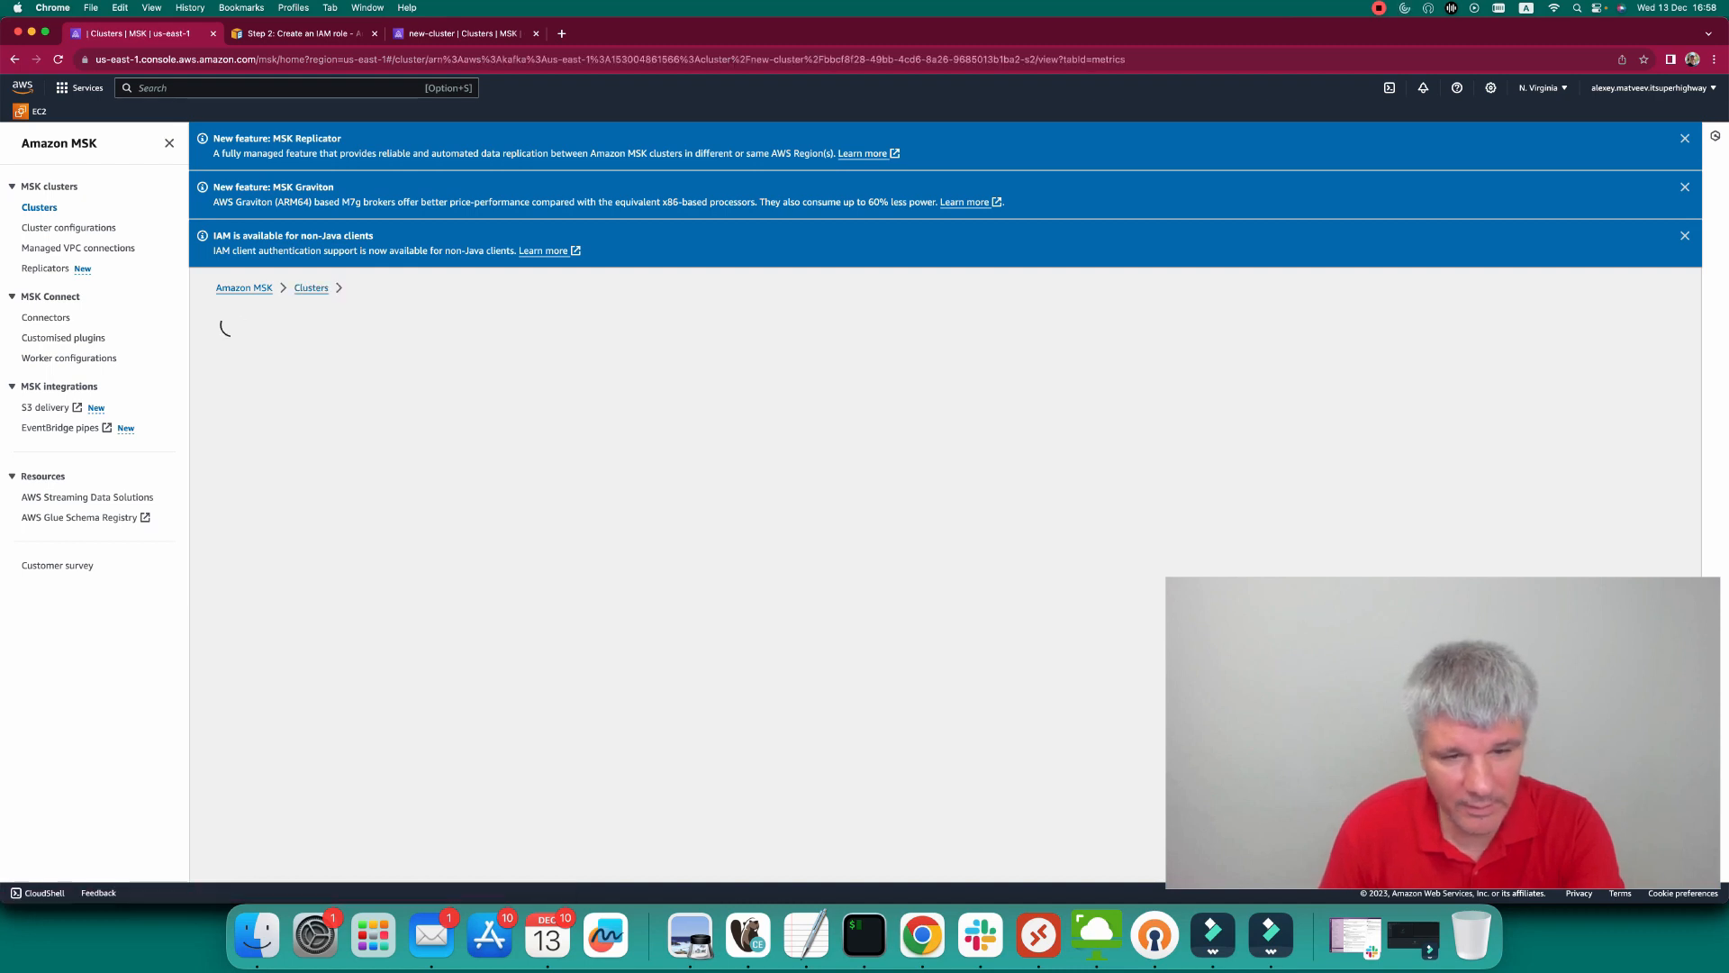
click(313, 505)
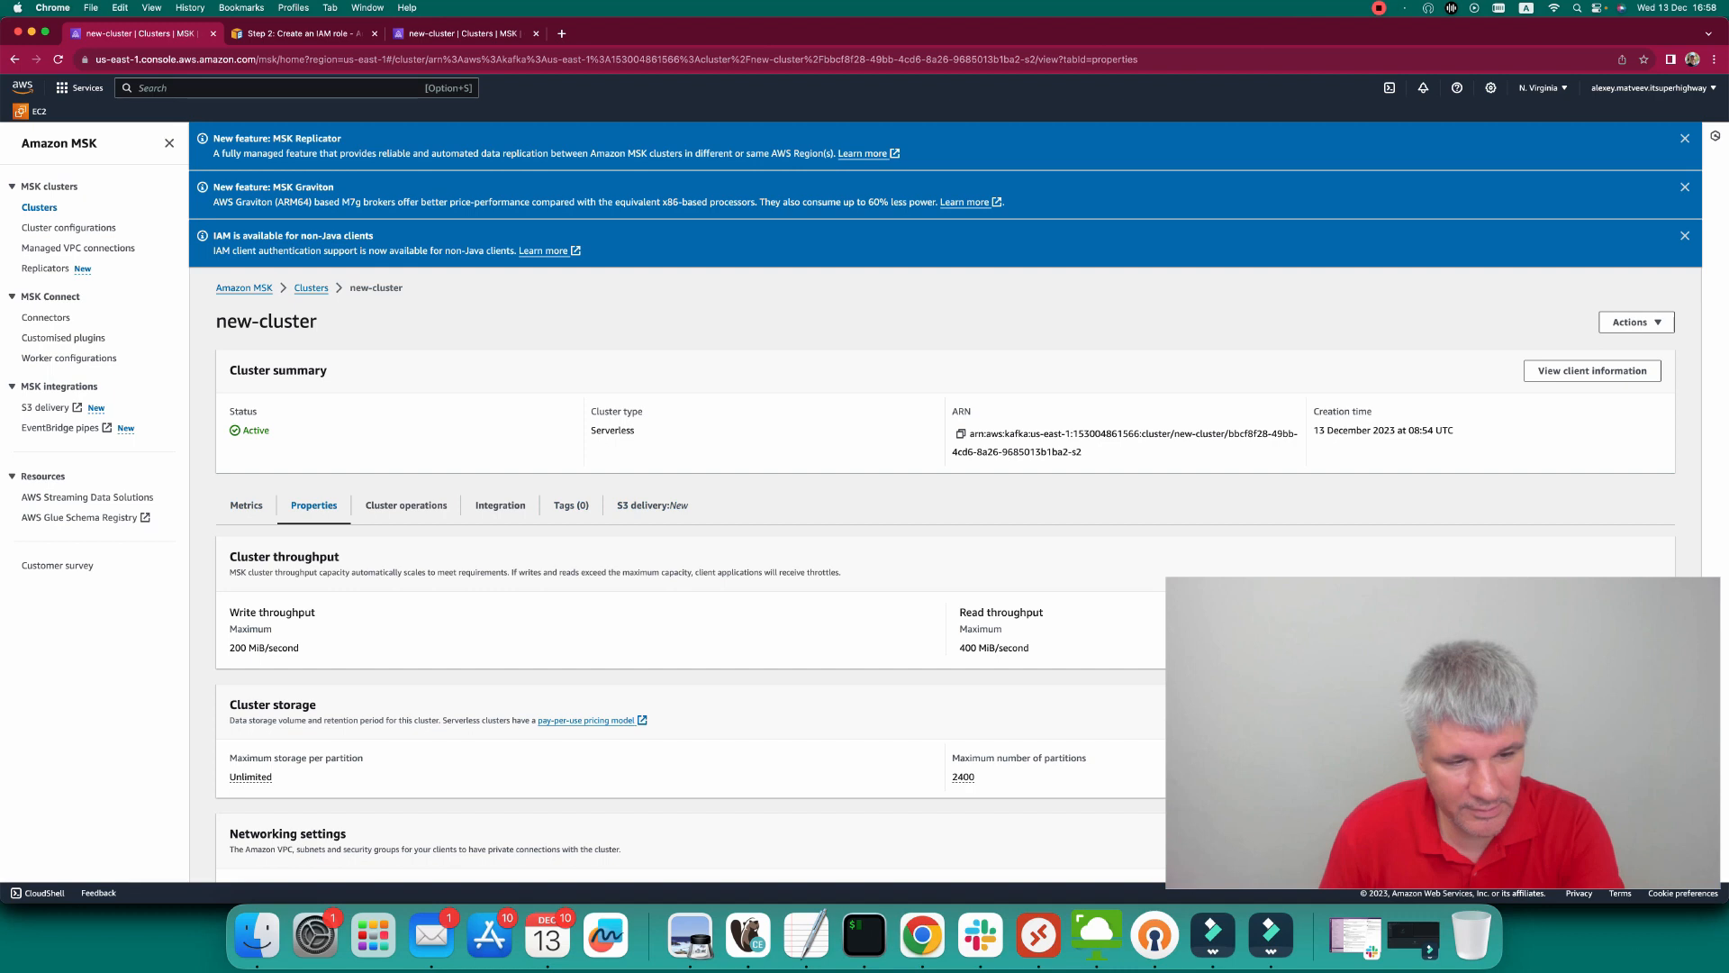
Open the security group applied in new-cluster's networking settings and start editing its inbound rules.
scroll(313, 505, down, 6)
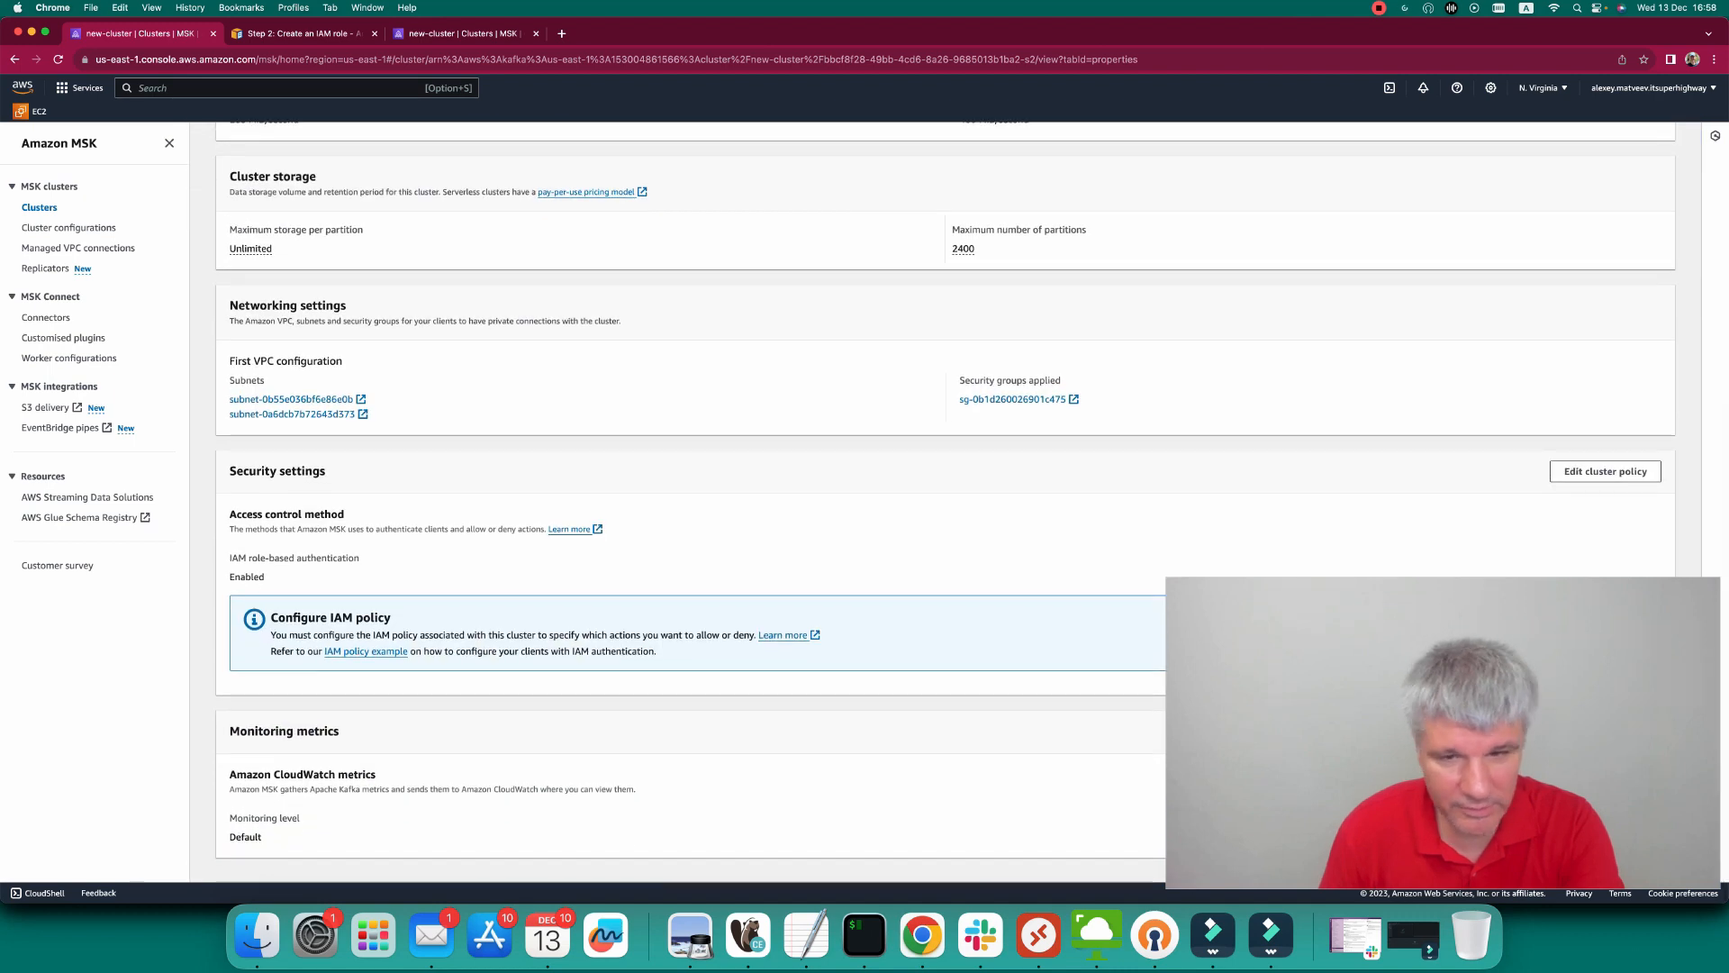
click(1012, 399)
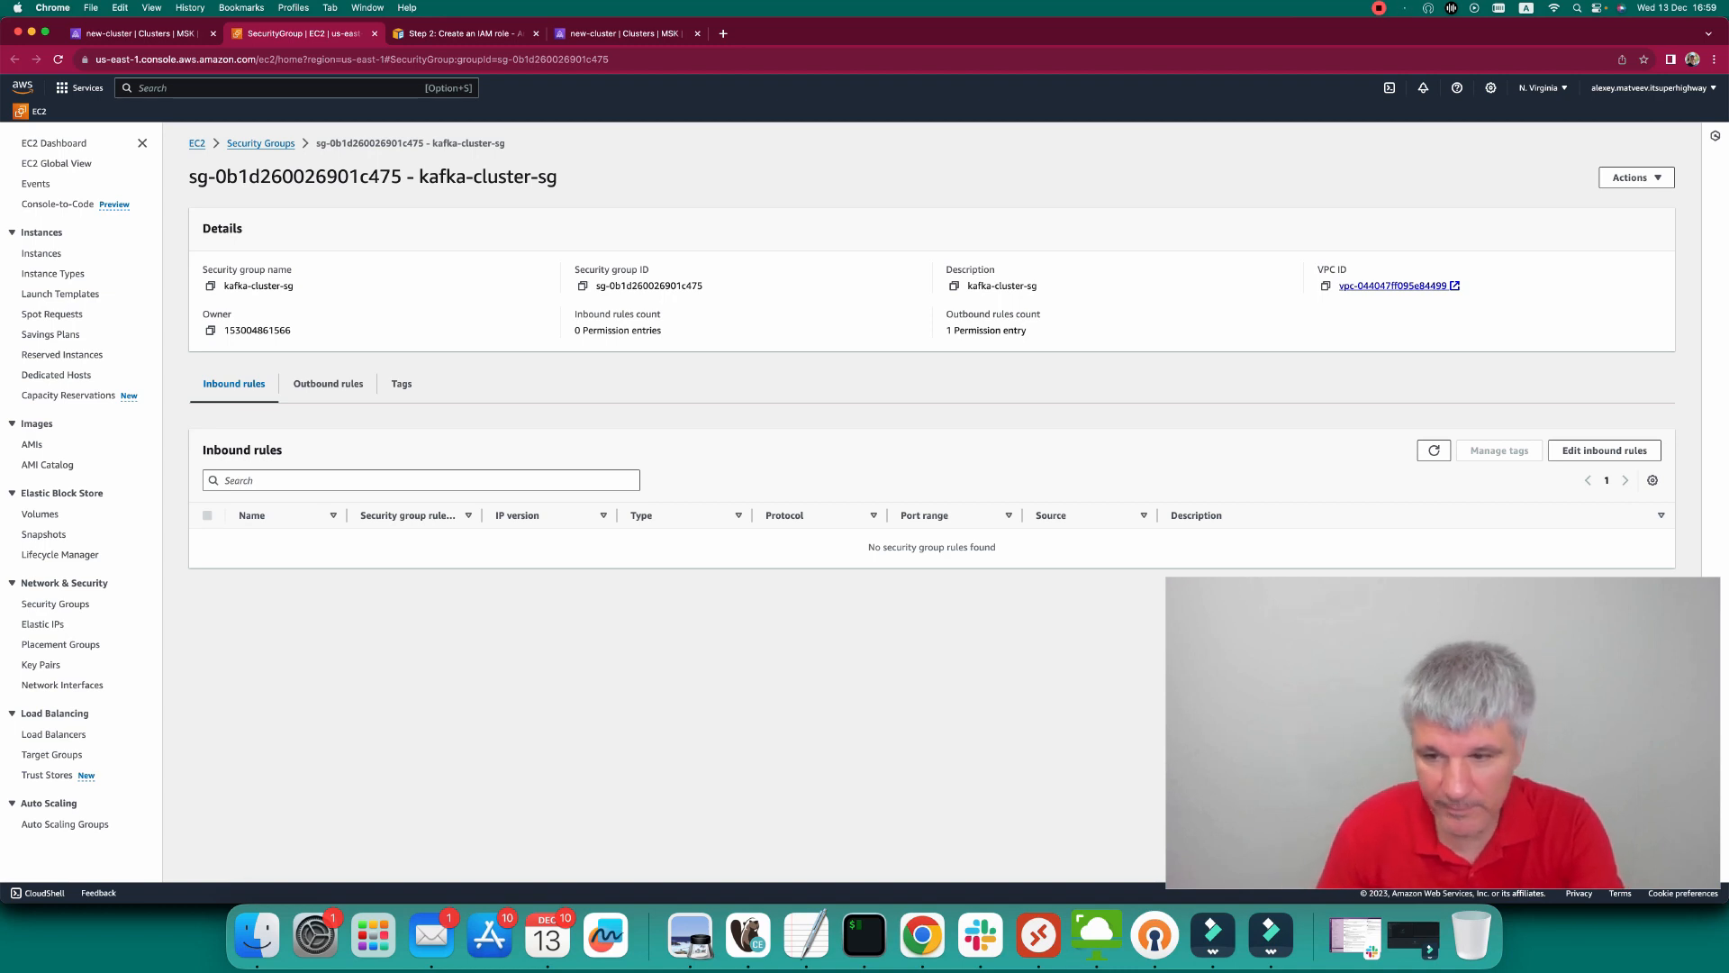
click(1604, 450)
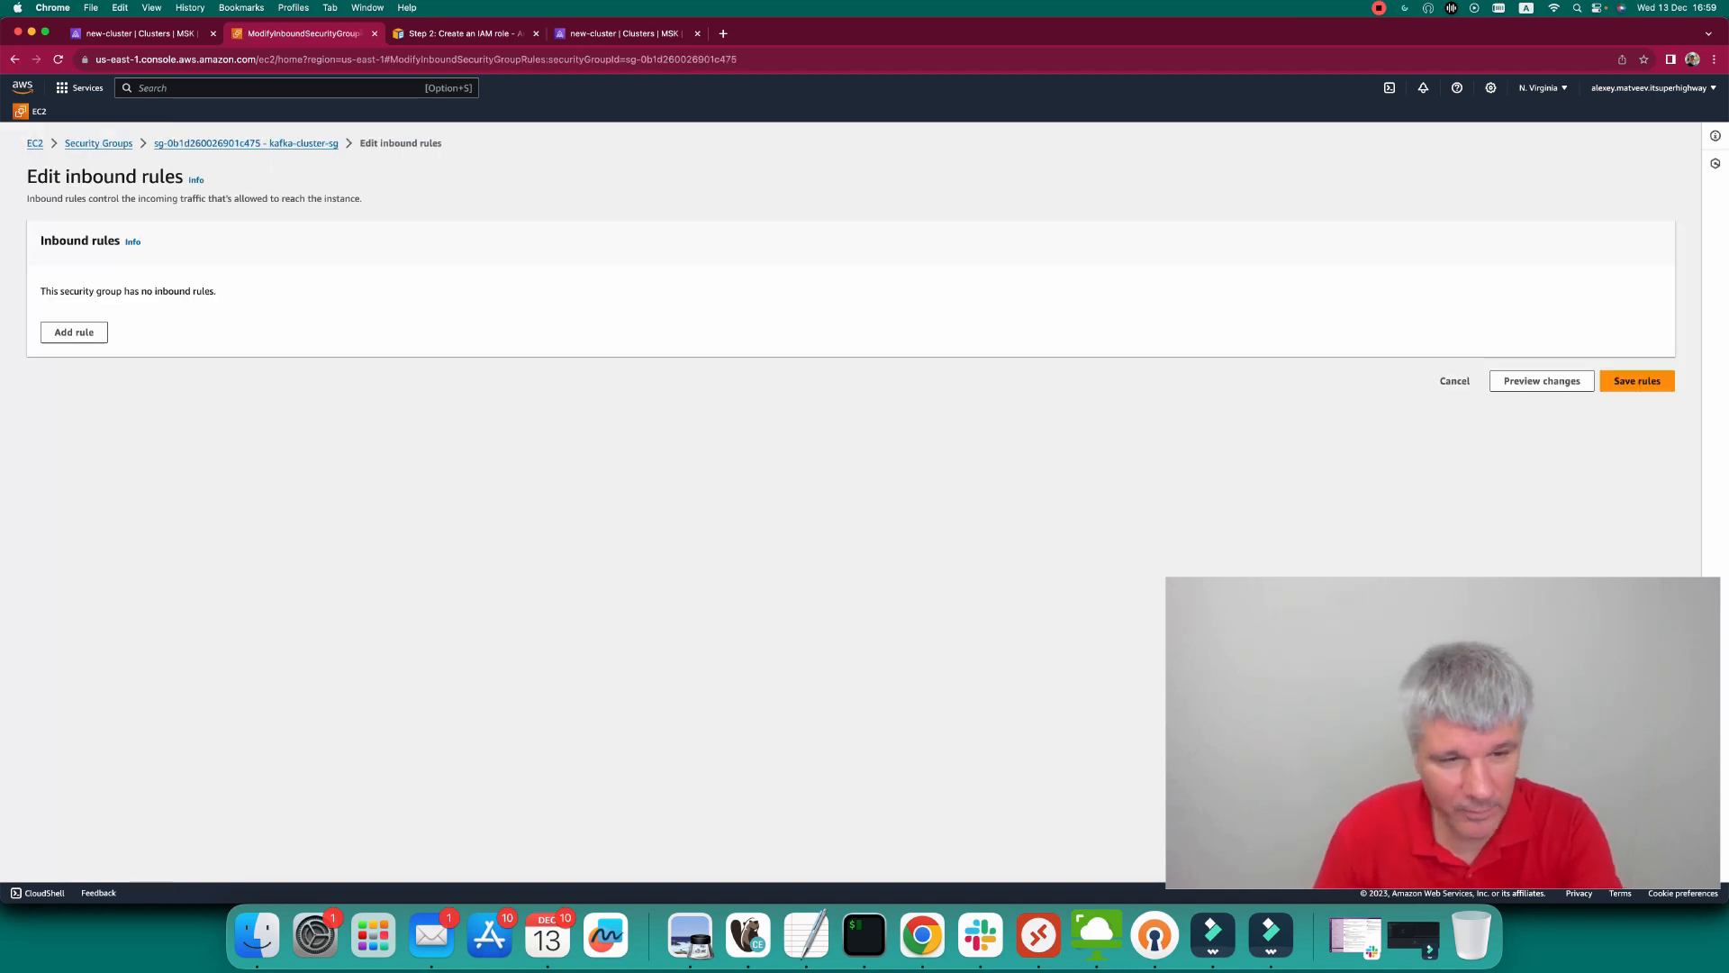
Add an inbound rule allowing All traffic from the launch-wizard-1 security group and save the rules.
click(74, 332)
click(442, 316)
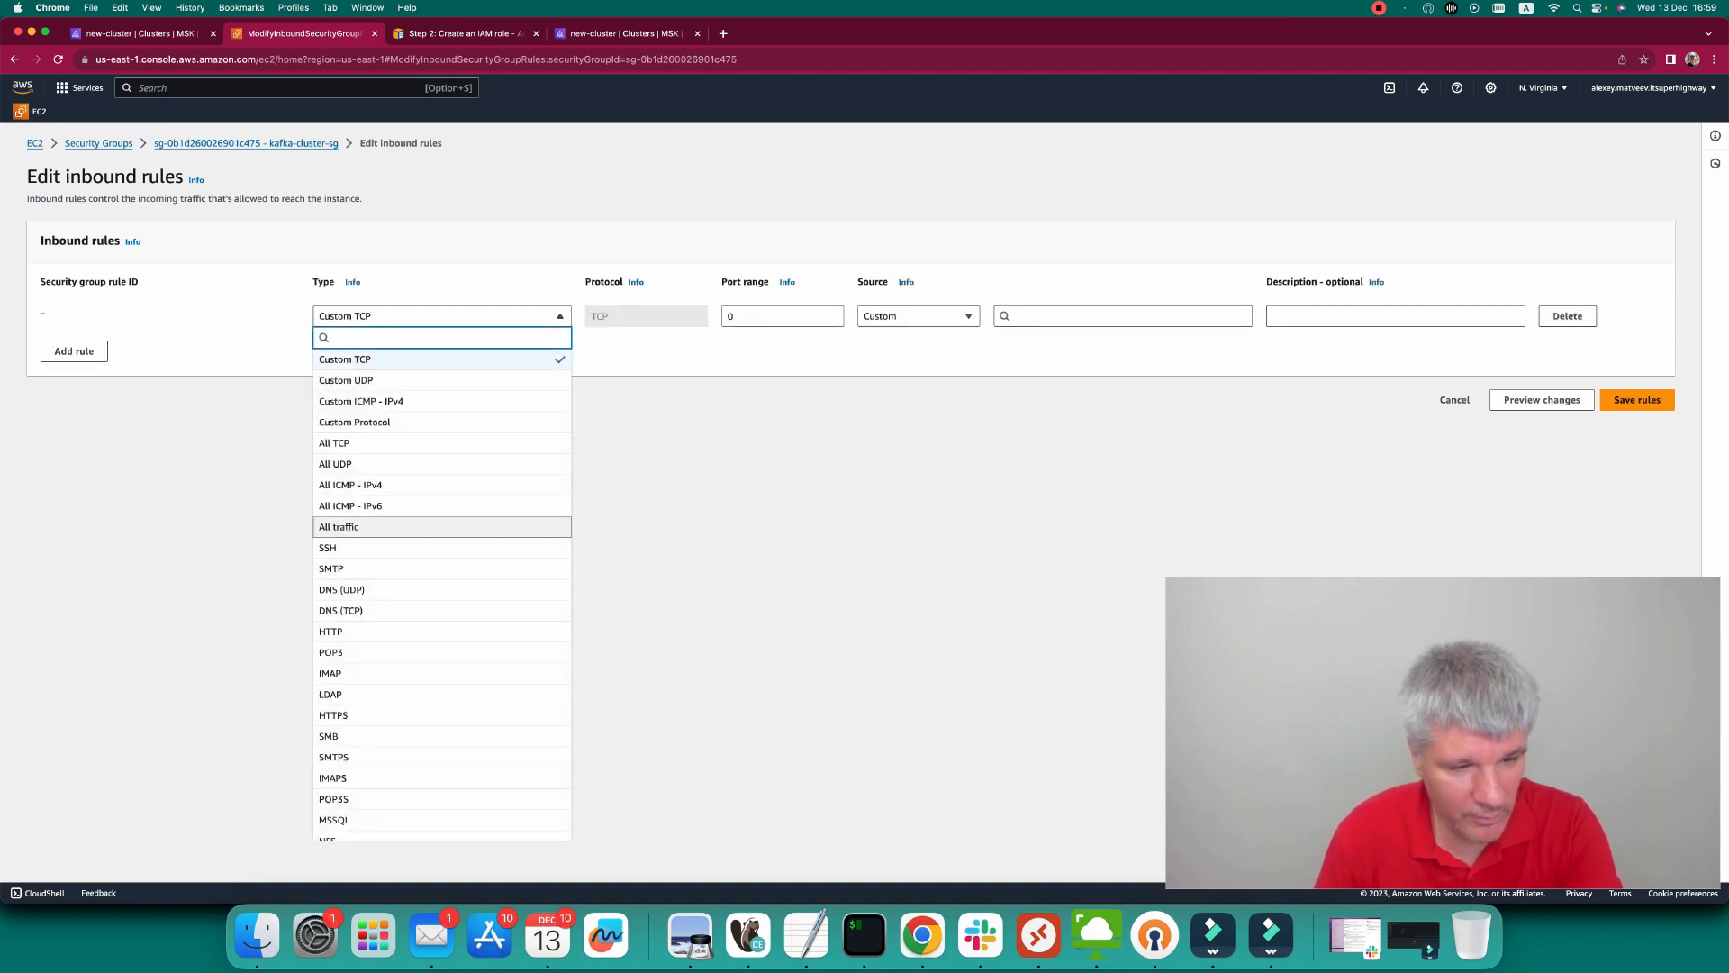
click(339, 526)
click(1122, 316)
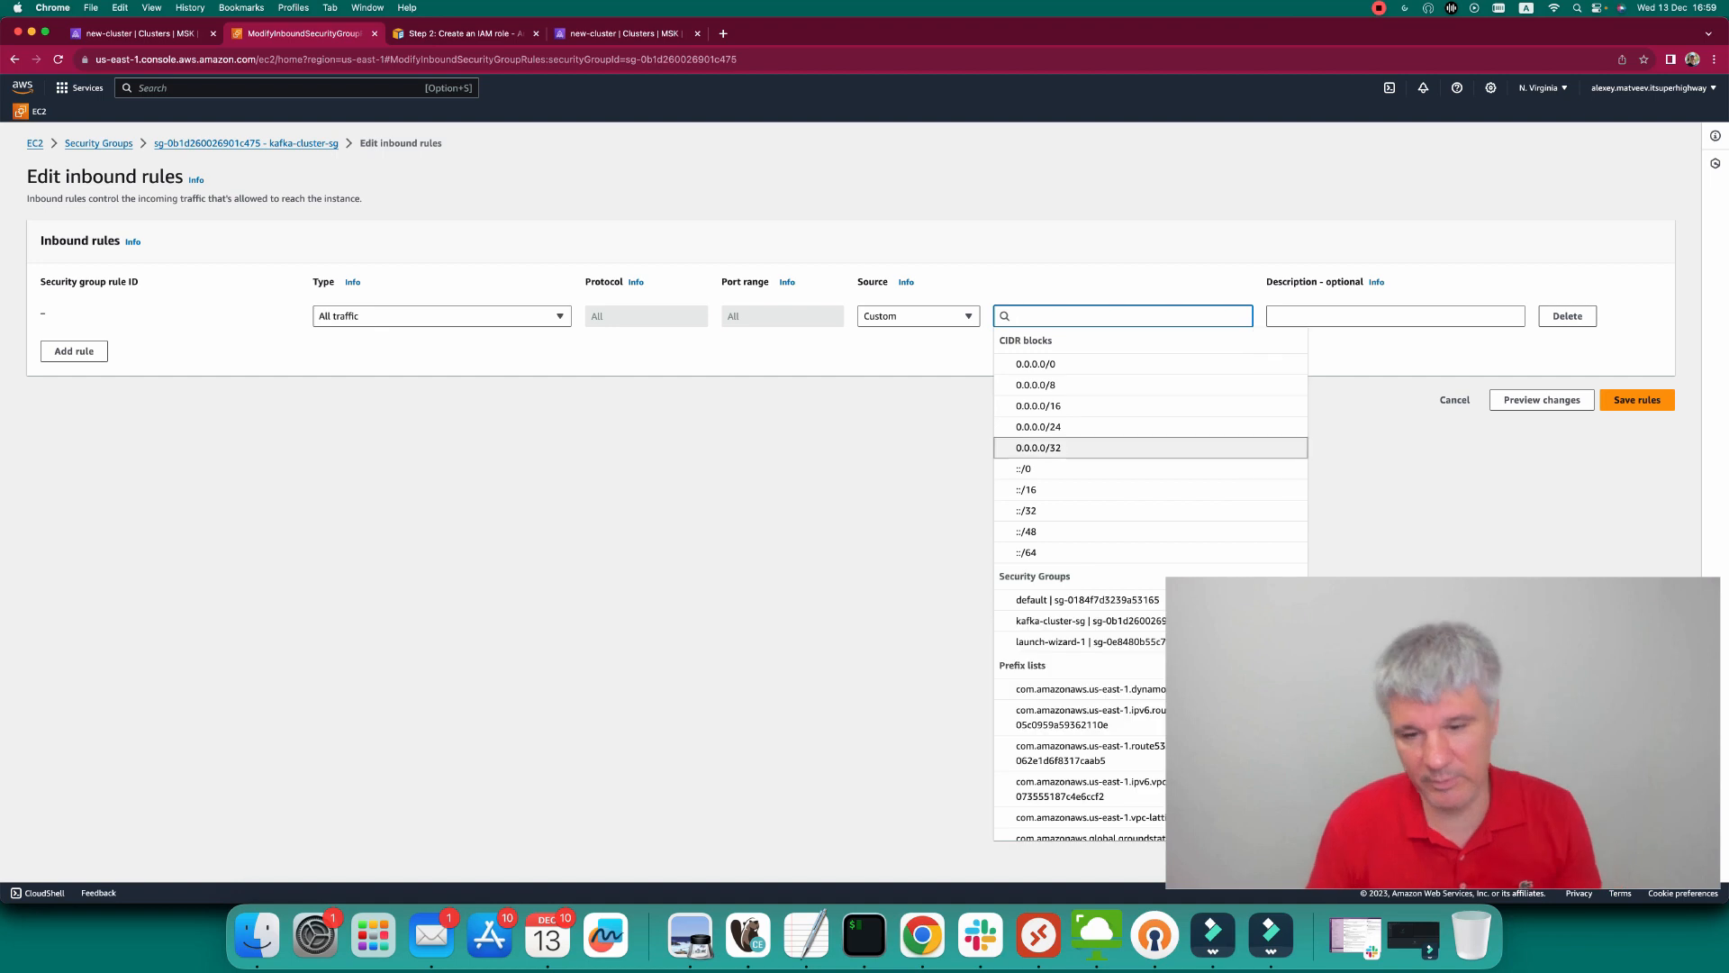
key(Down)
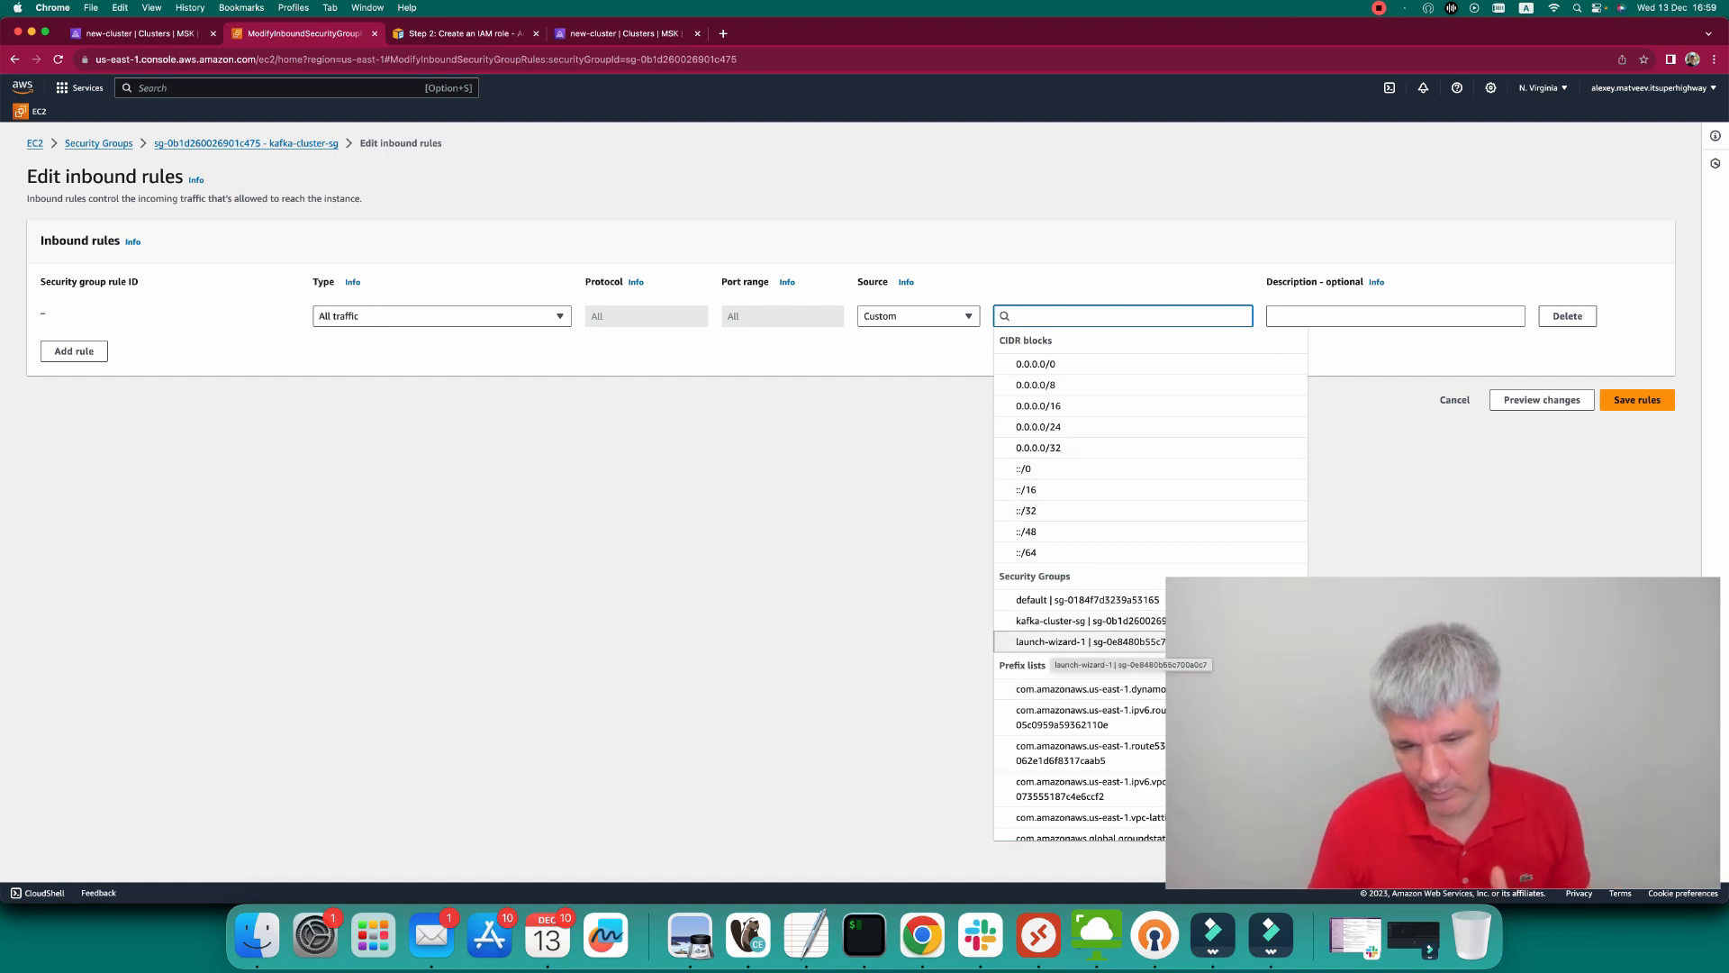
key(Return)
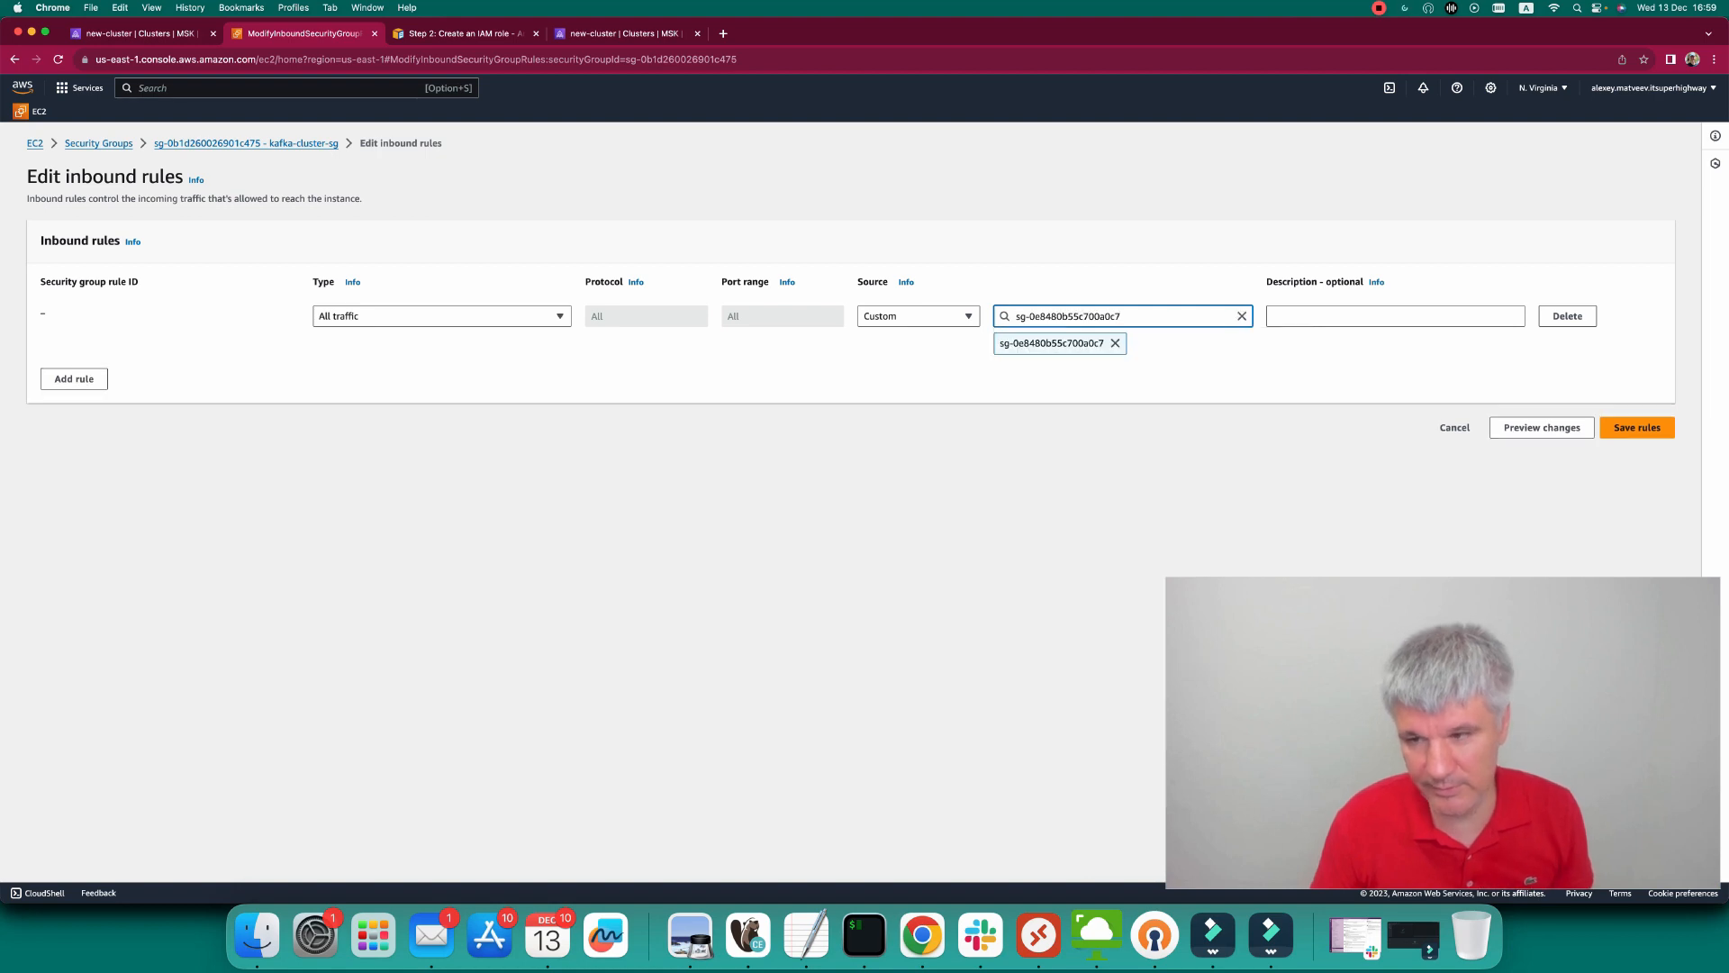
click(1636, 427)
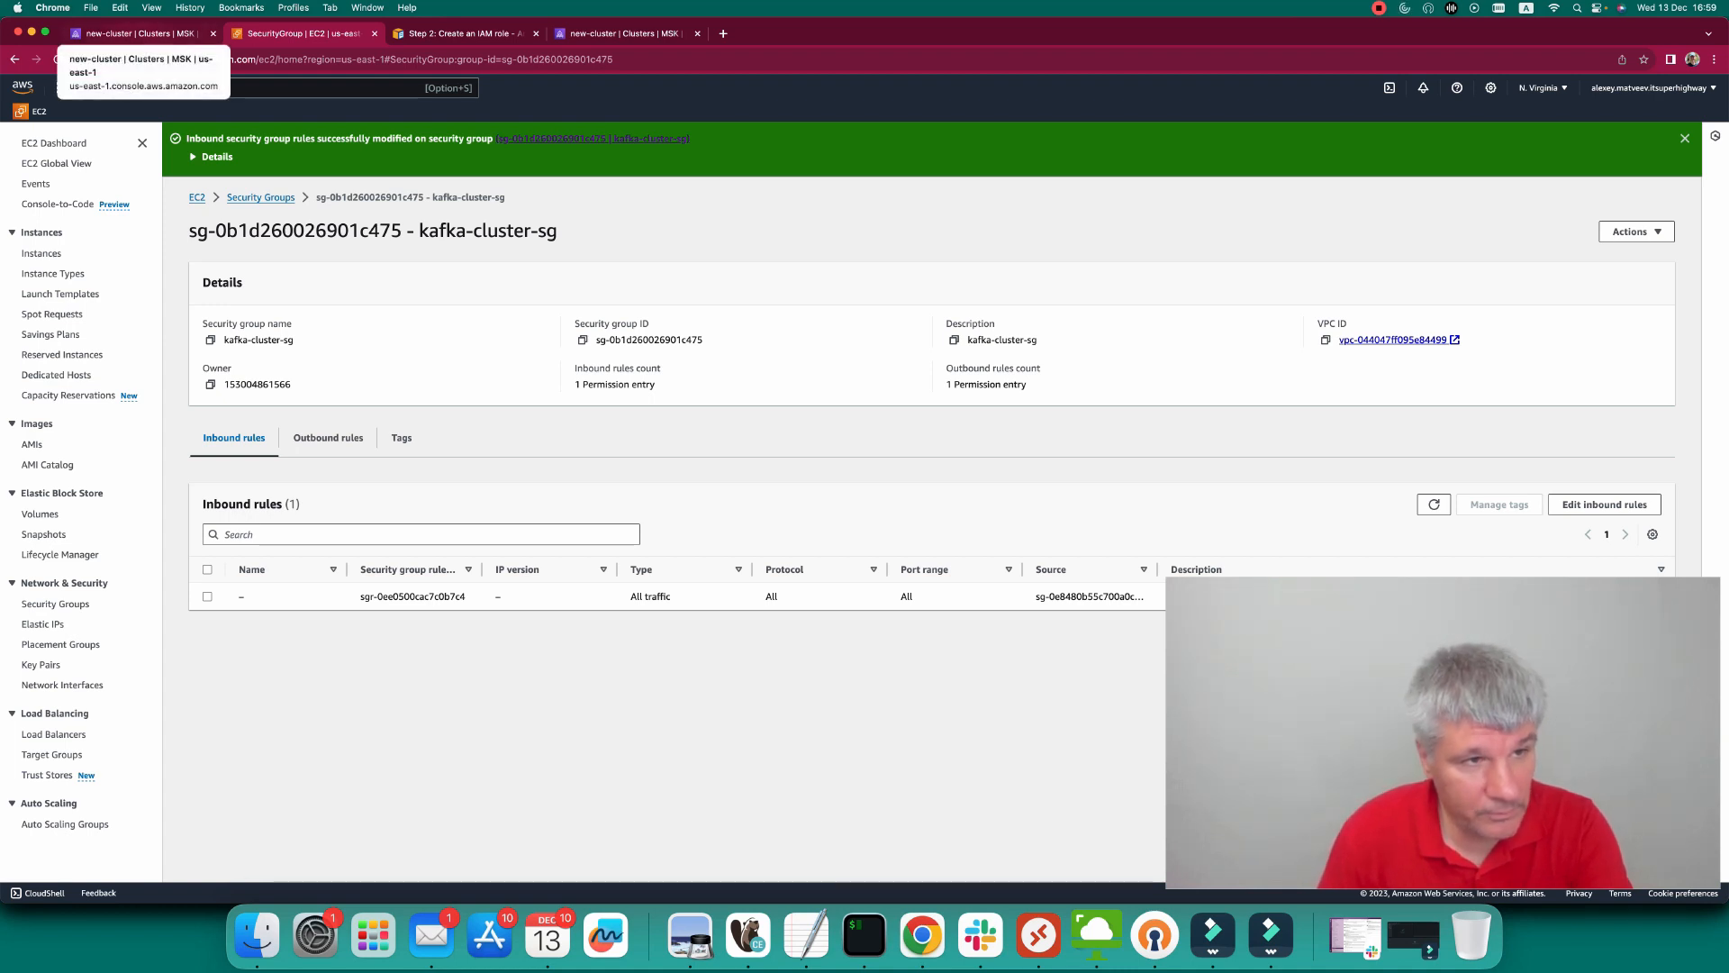
Go to the EC2 service dashboard.
key(alt+s)
text(ec2)
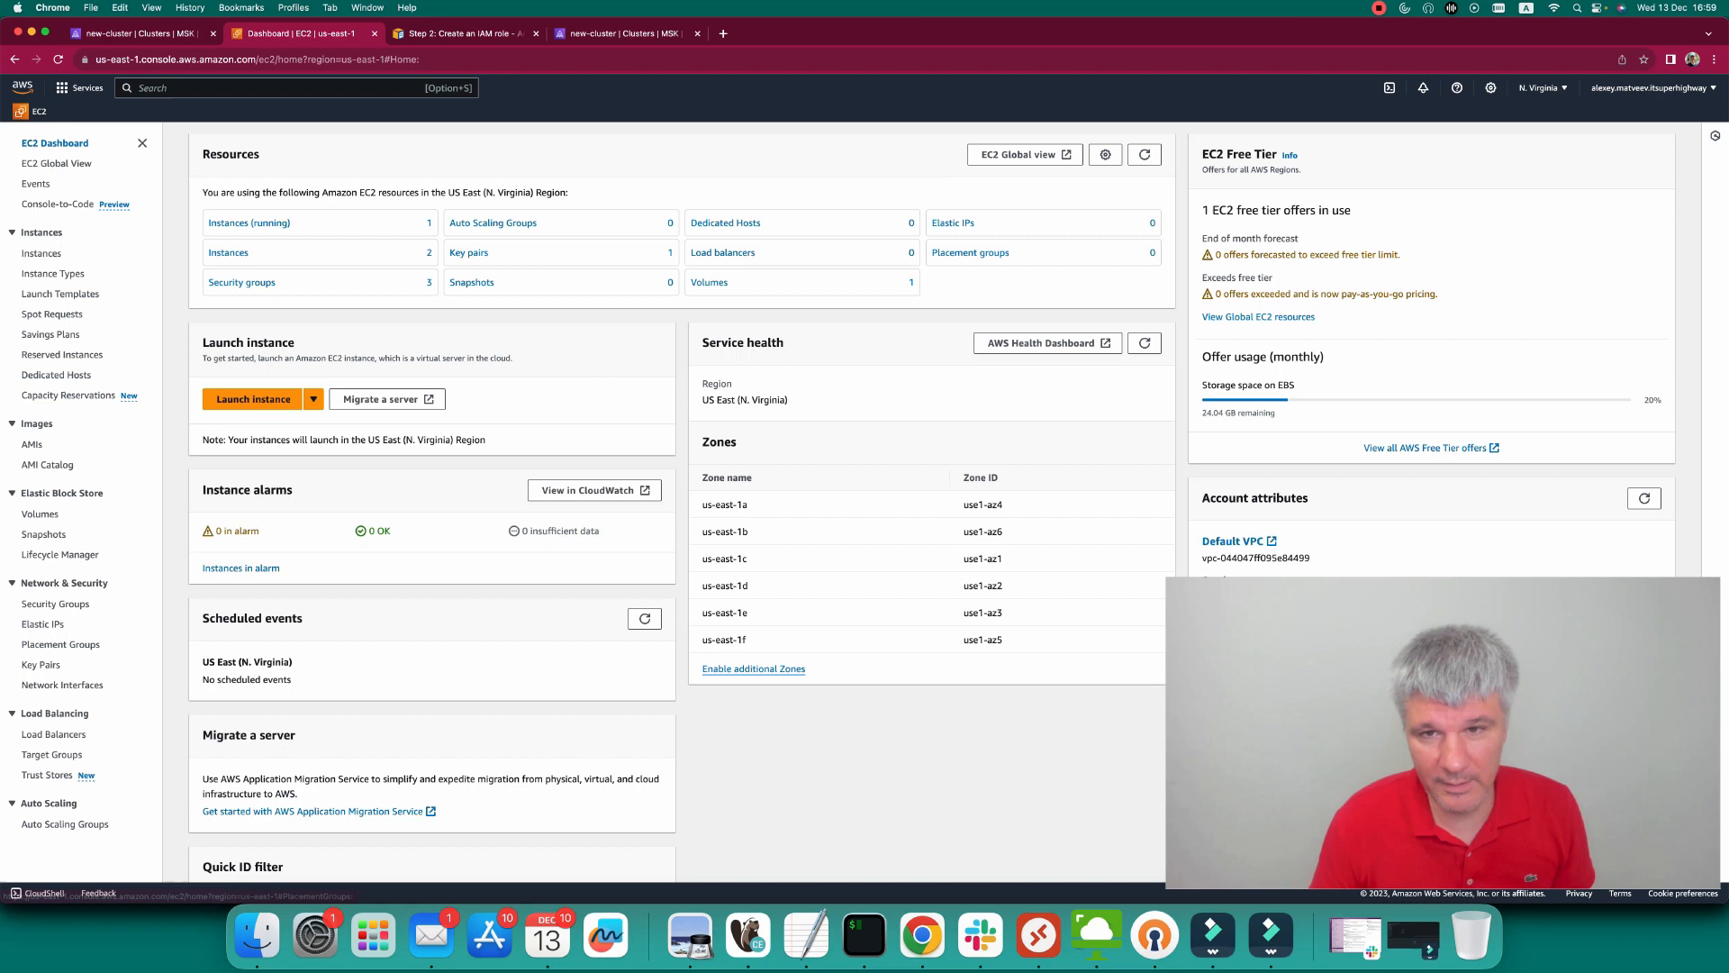
Open the connection options for the running ec2-kafka instance and copy its example SSH command.
click(249, 222)
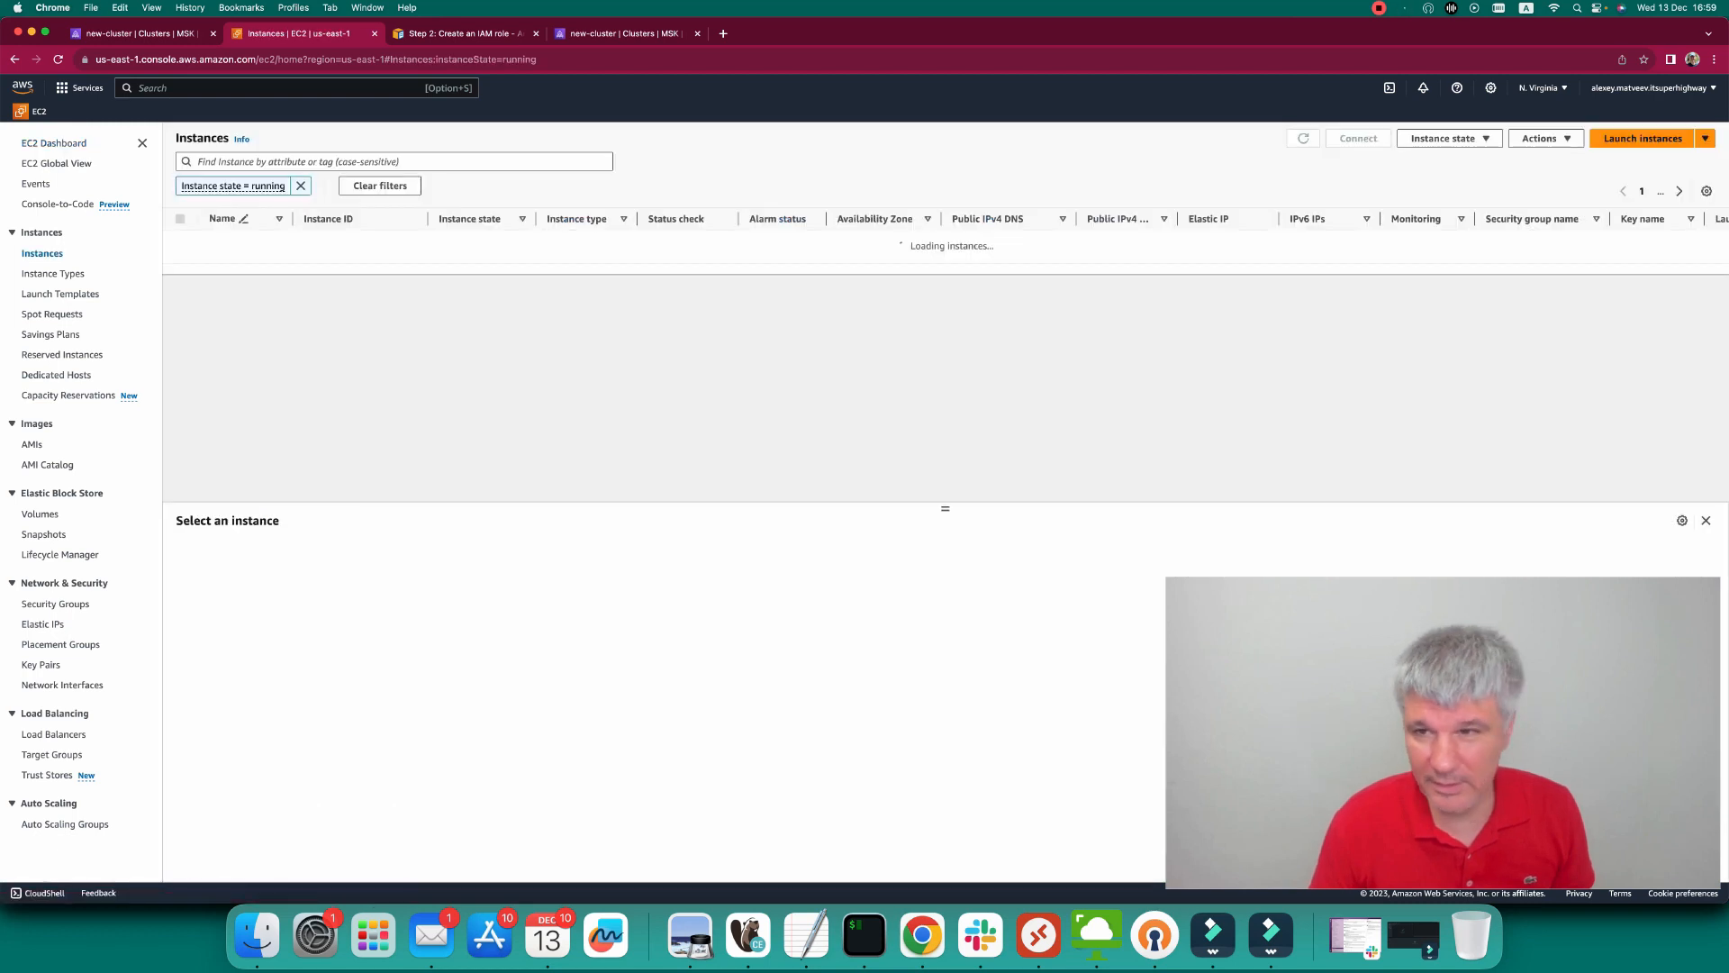
click(1542, 139)
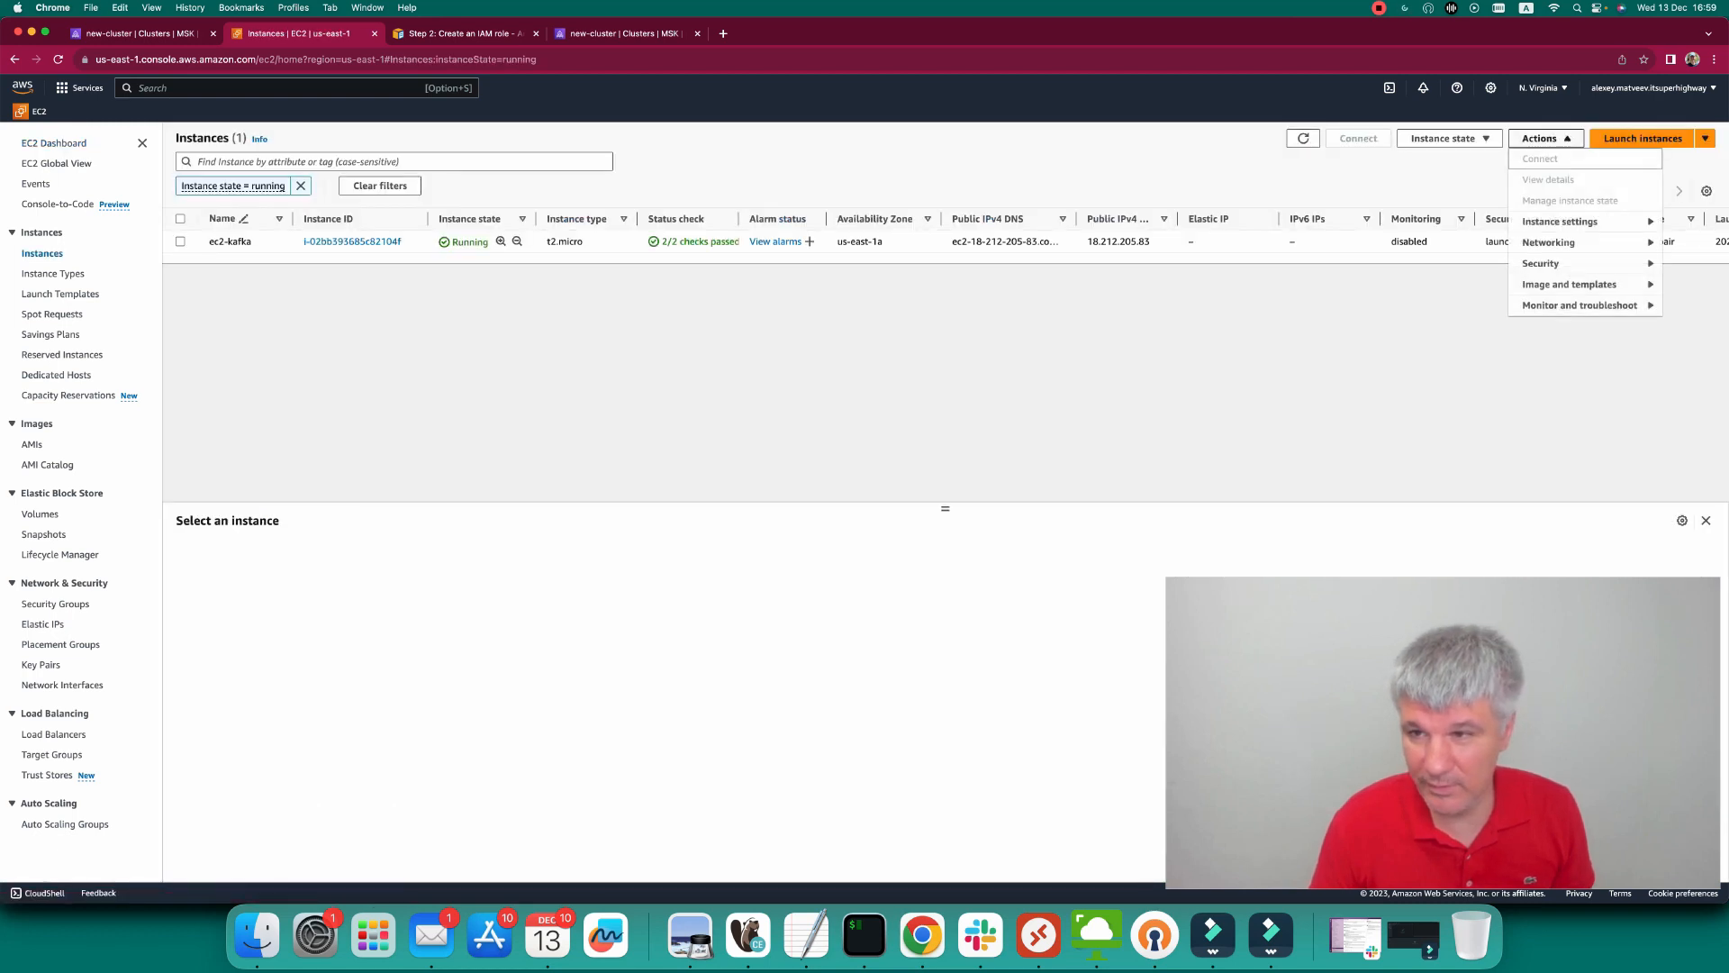
key(Escape)
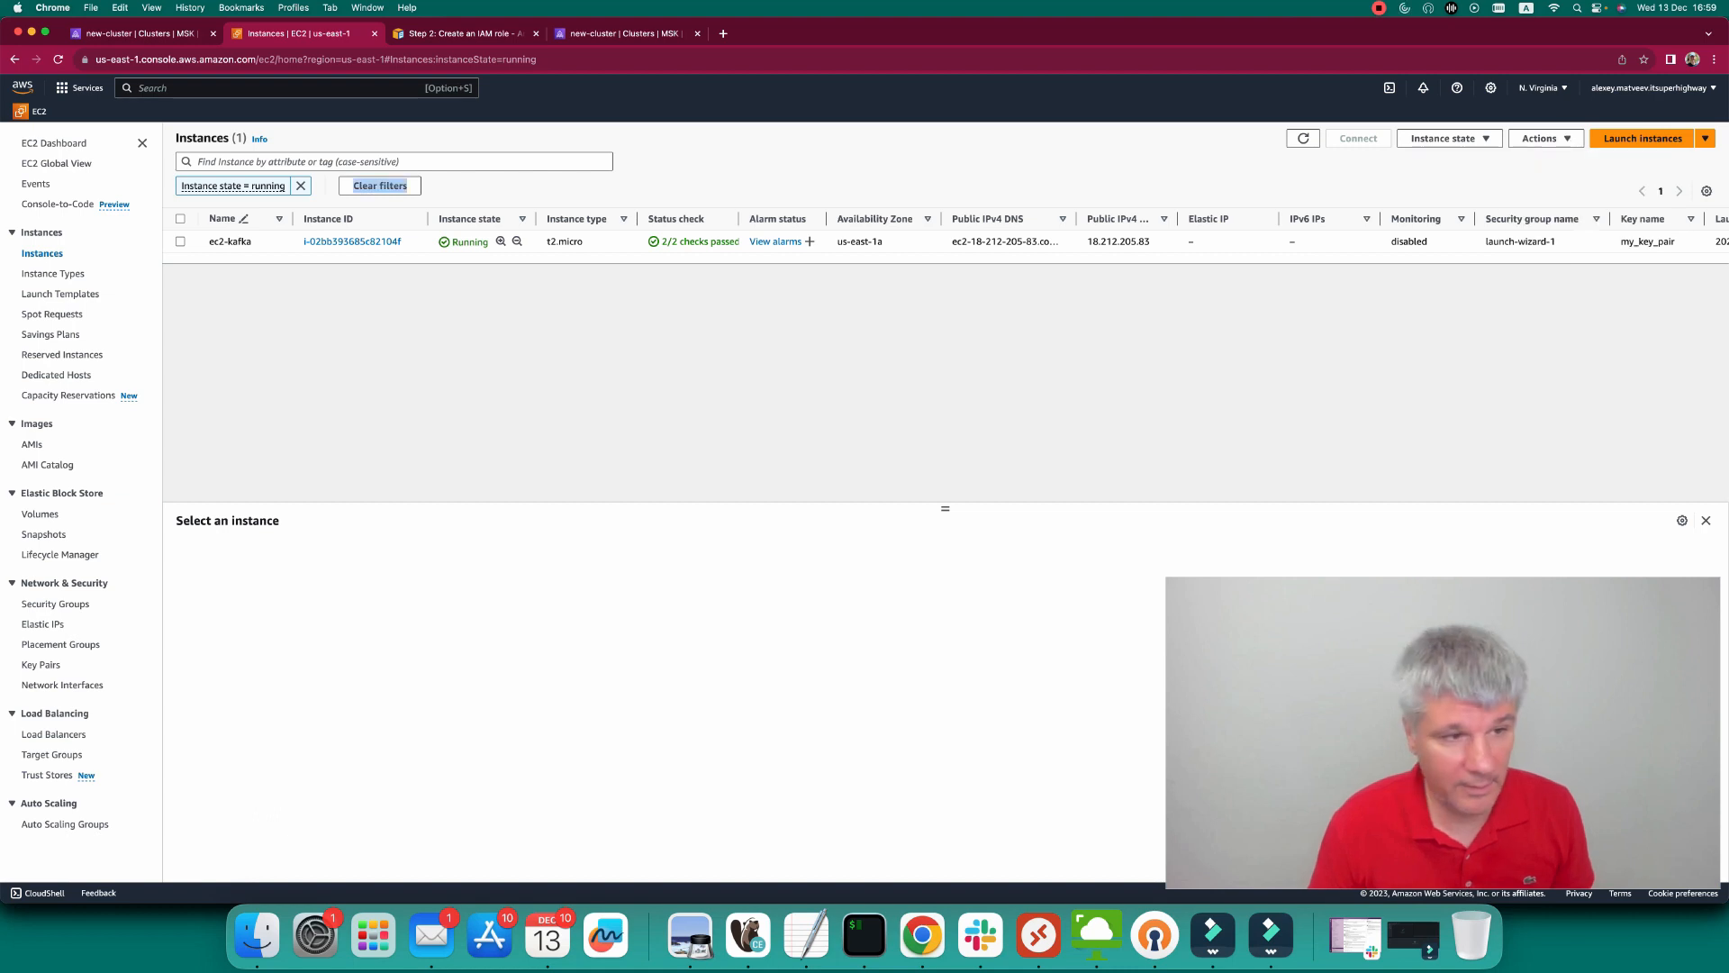
click(180, 241)
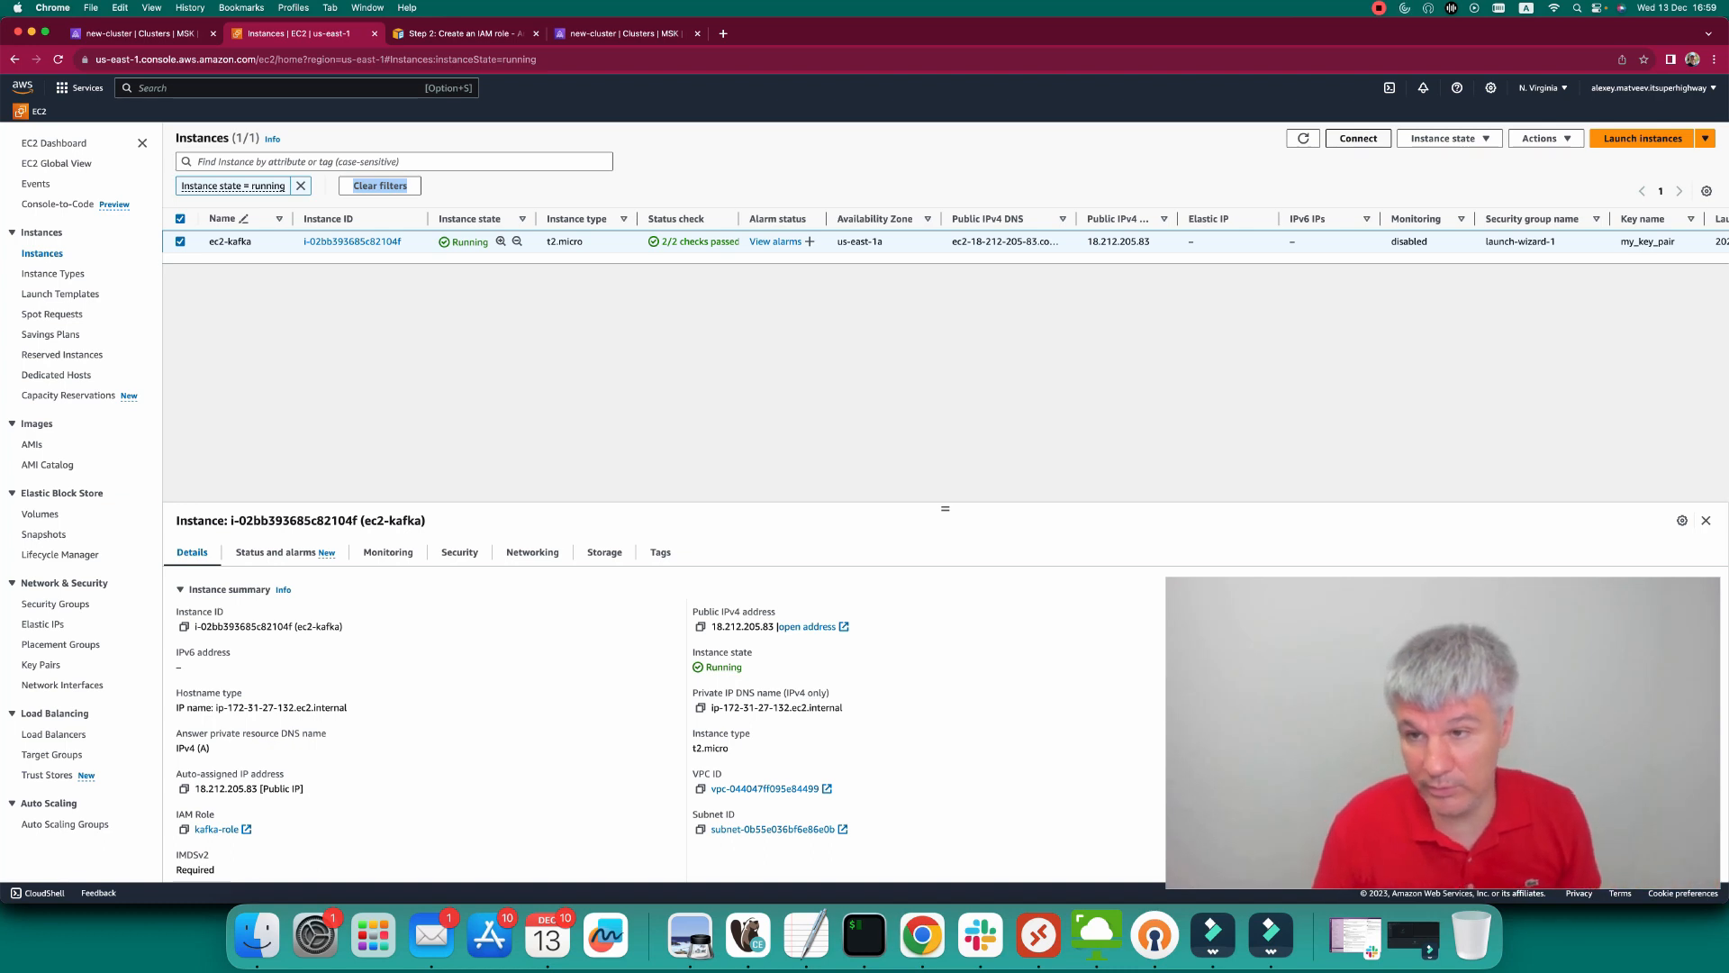
click(1358, 137)
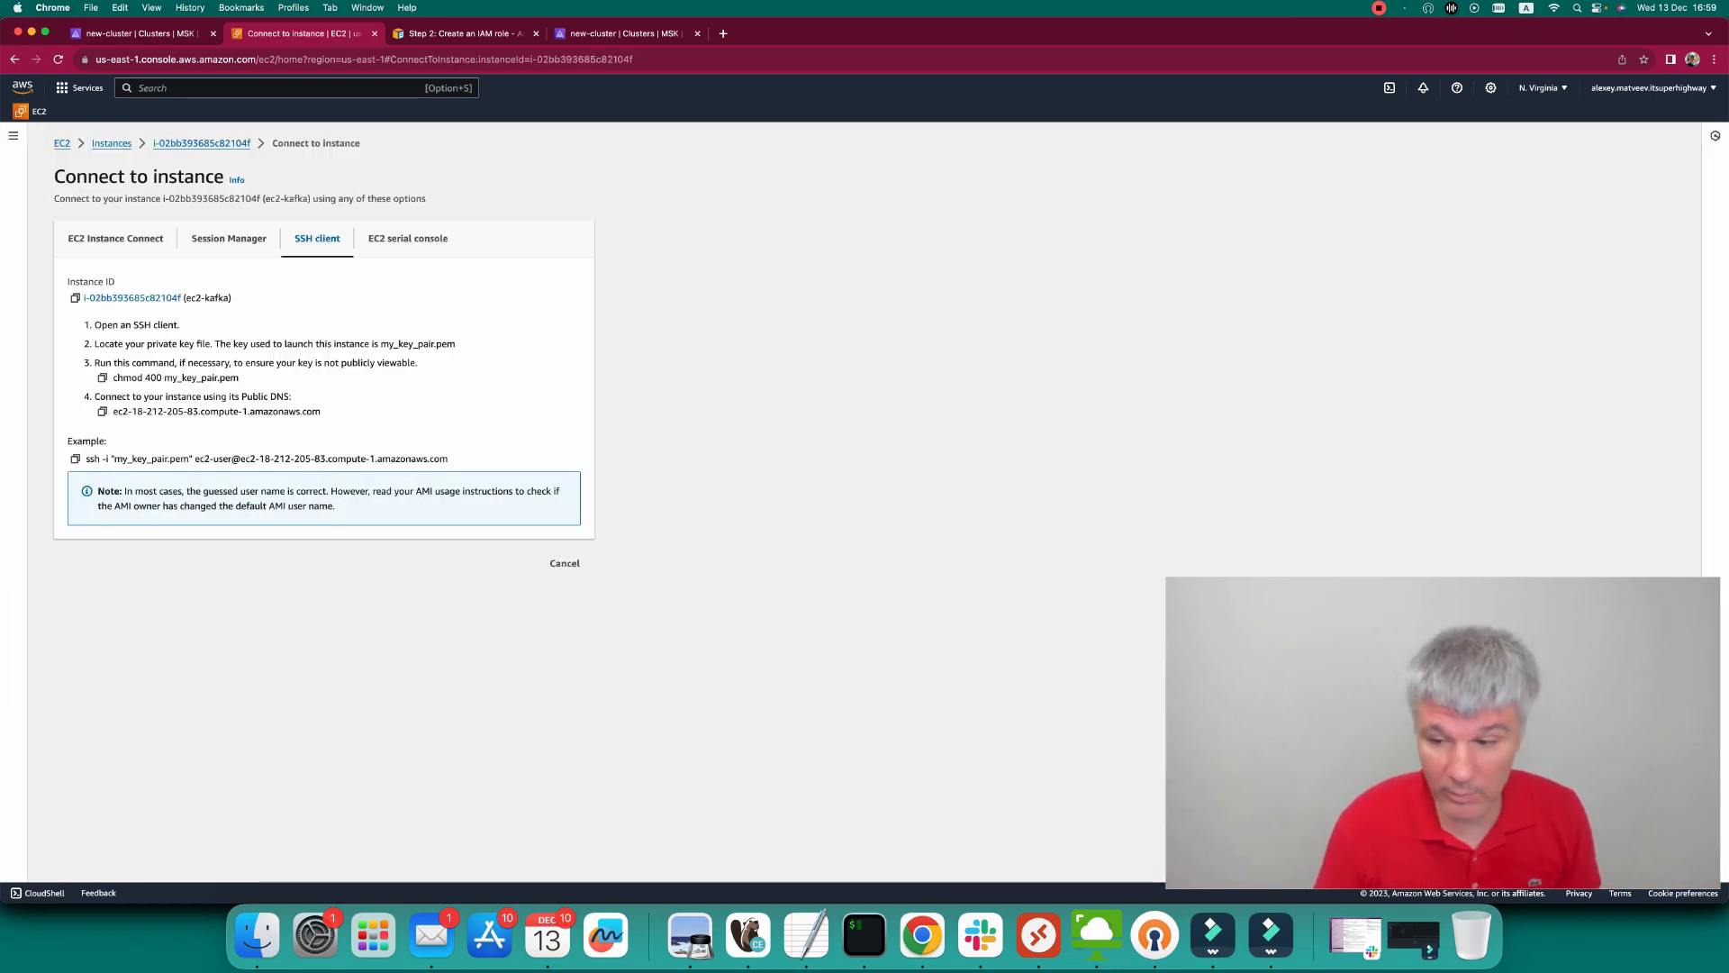
click(75, 458)
Switch to iTerm2 and connect to ec2-kafka with the copied SSH command, answering yes to the host prompt.
click(864, 936)
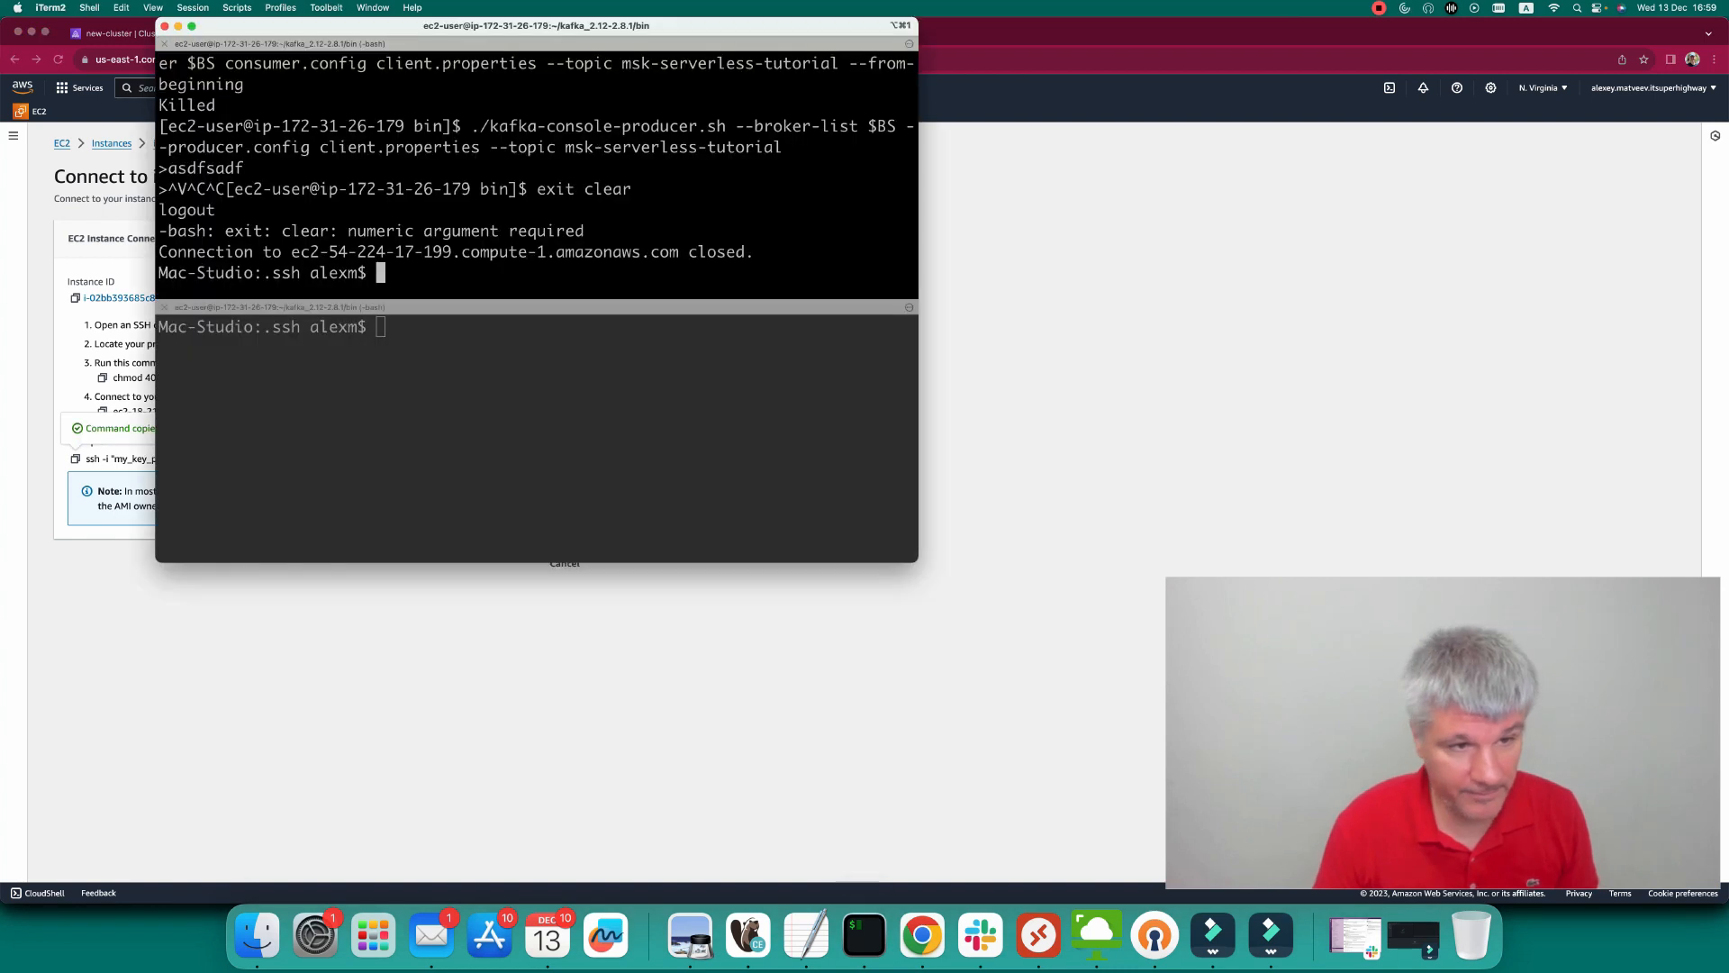
key(super+v)
key(Return)
text(yes)
key(Return)
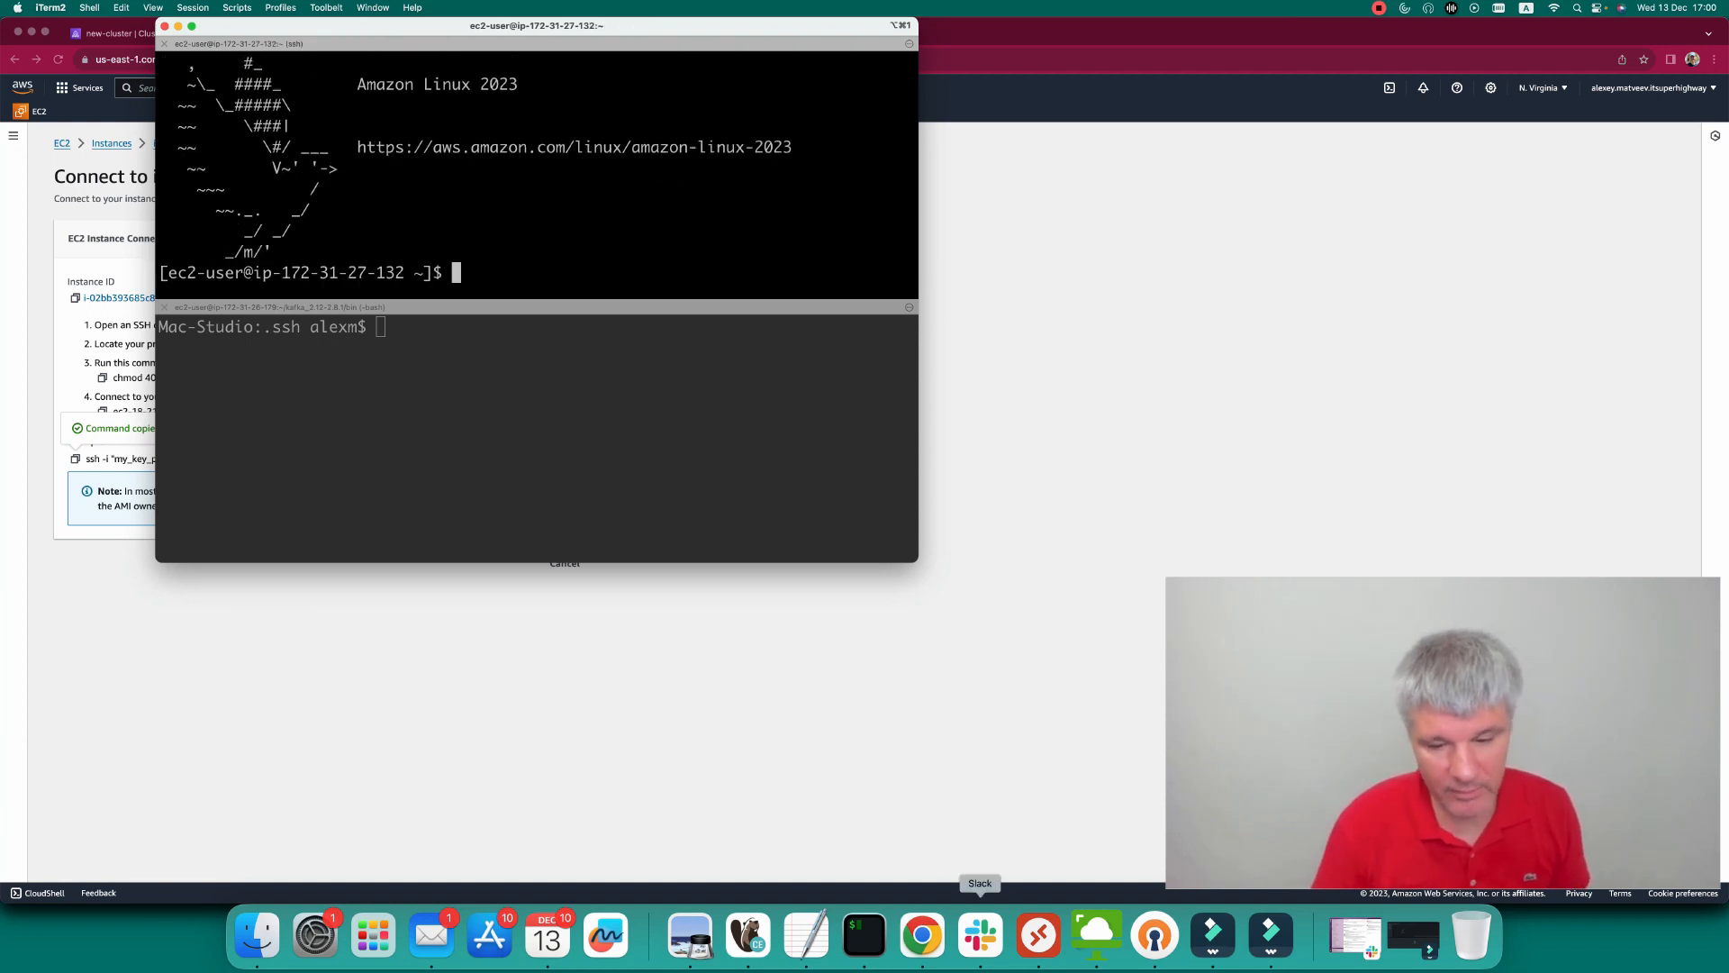
Copy the Java install command from "Step 3: Create a client machine" in the MSK guide in Chrome and run sudo yum -y install java-11 in iTerm2.
click(922, 935)
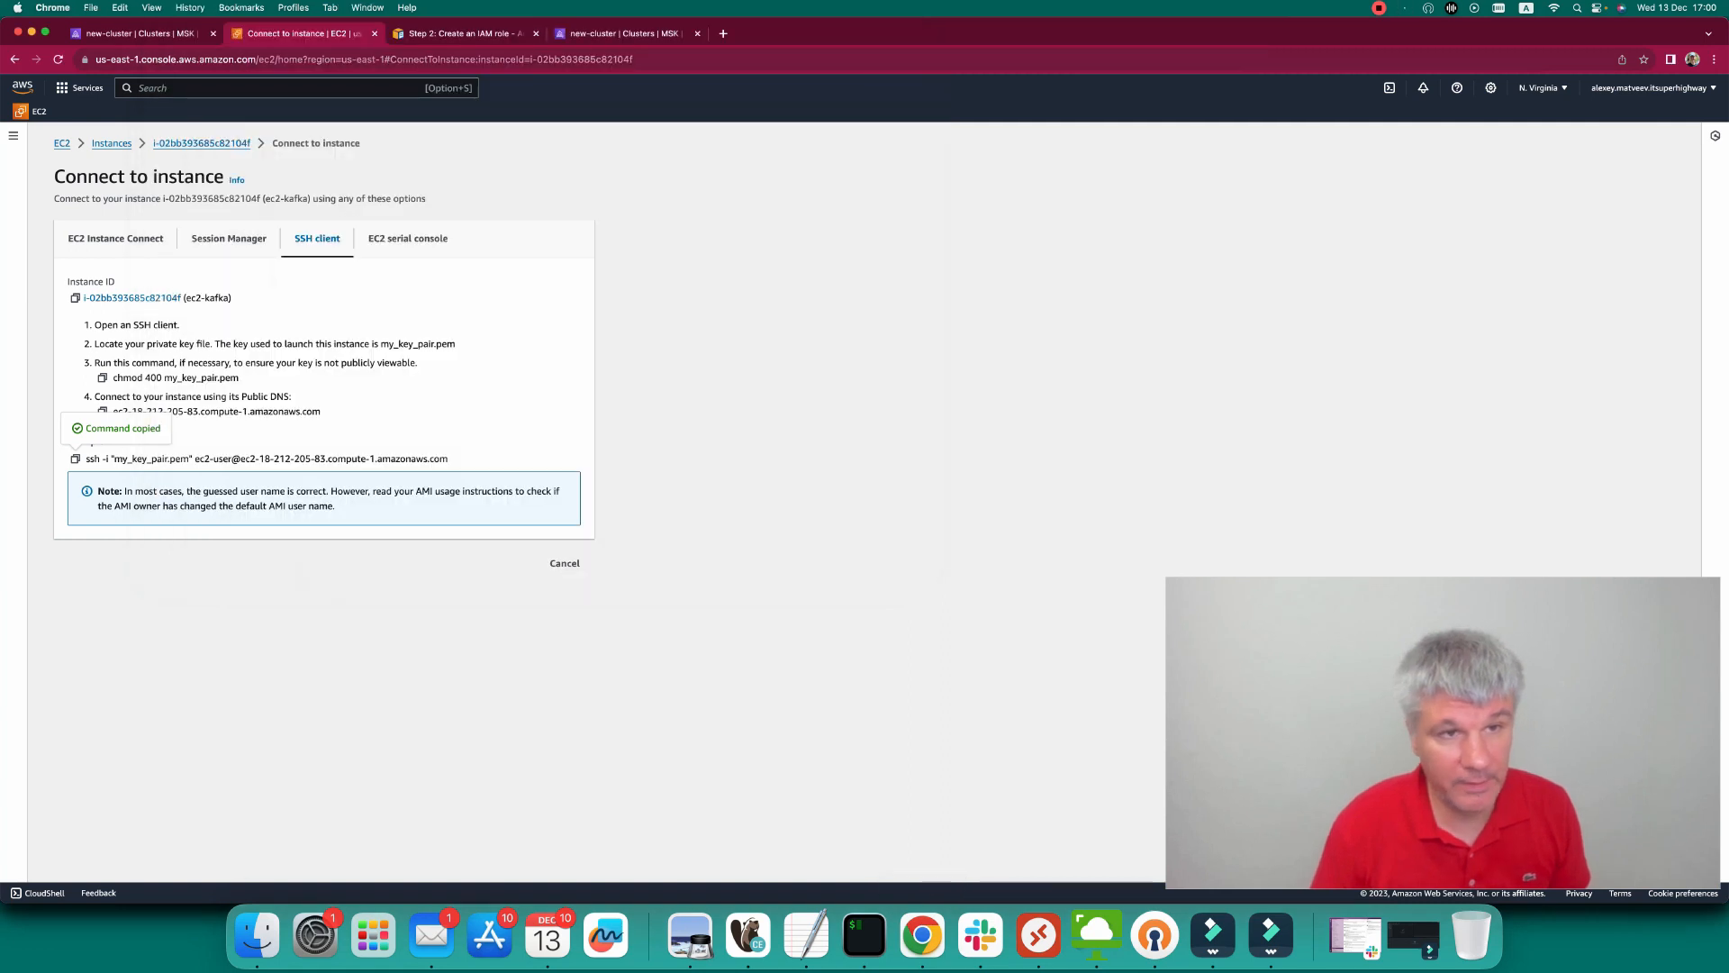
key(ctrl+Tab)
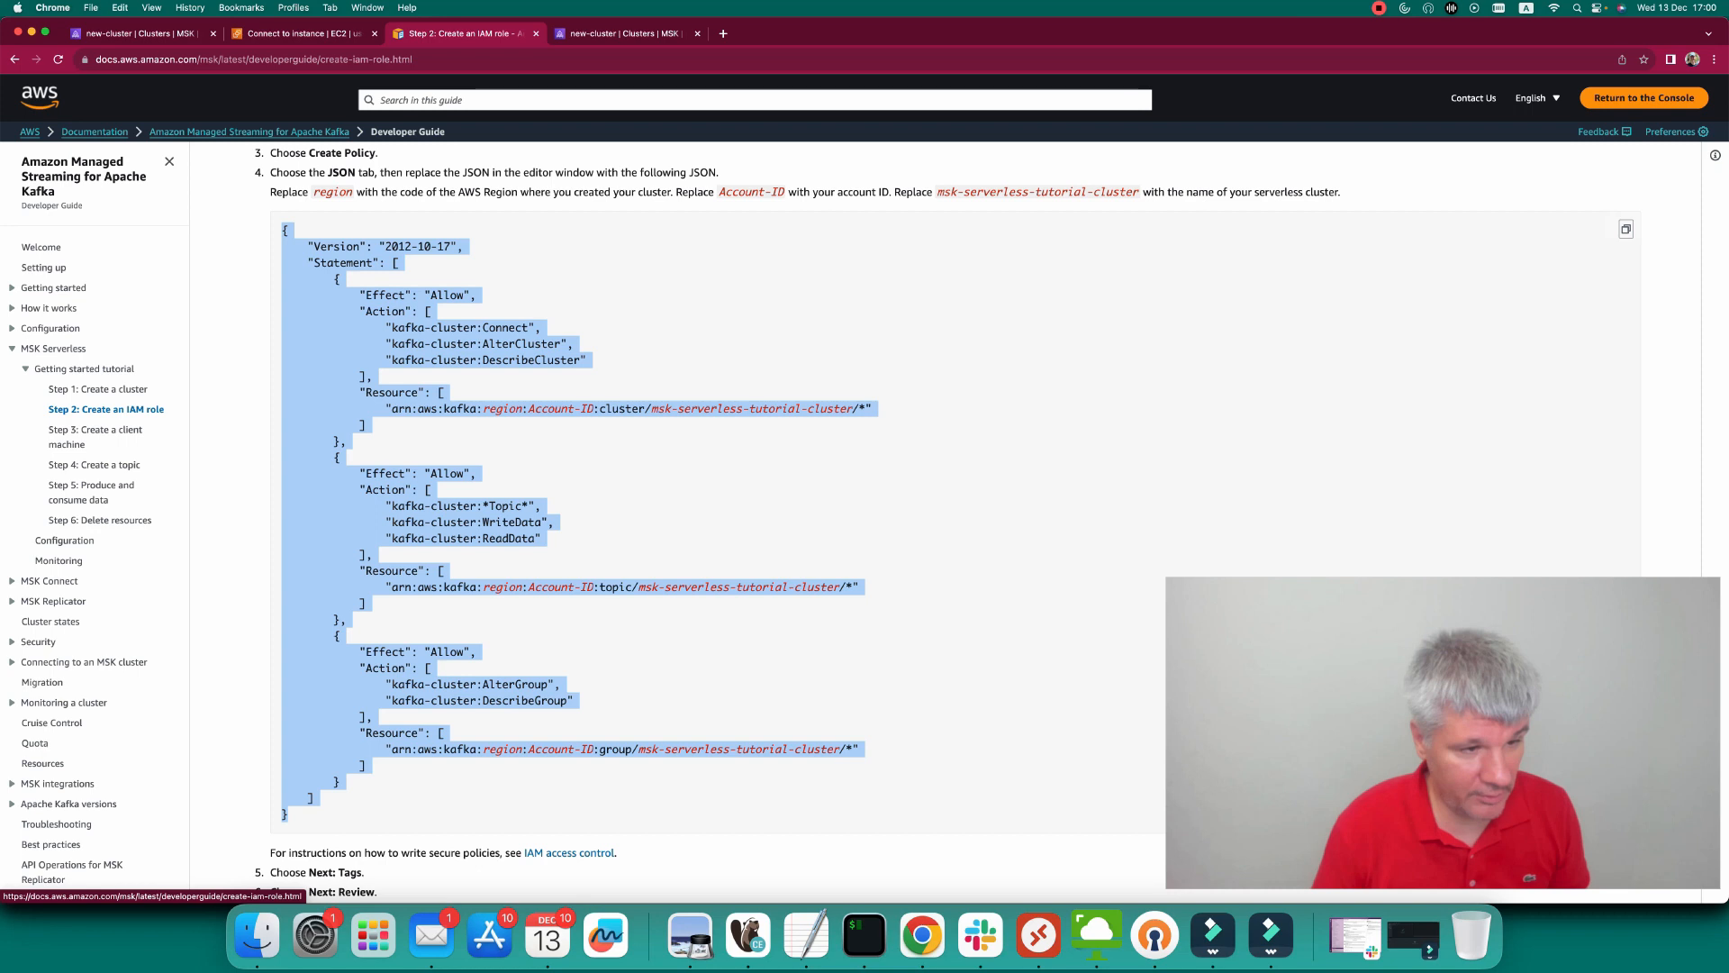
click(94, 464)
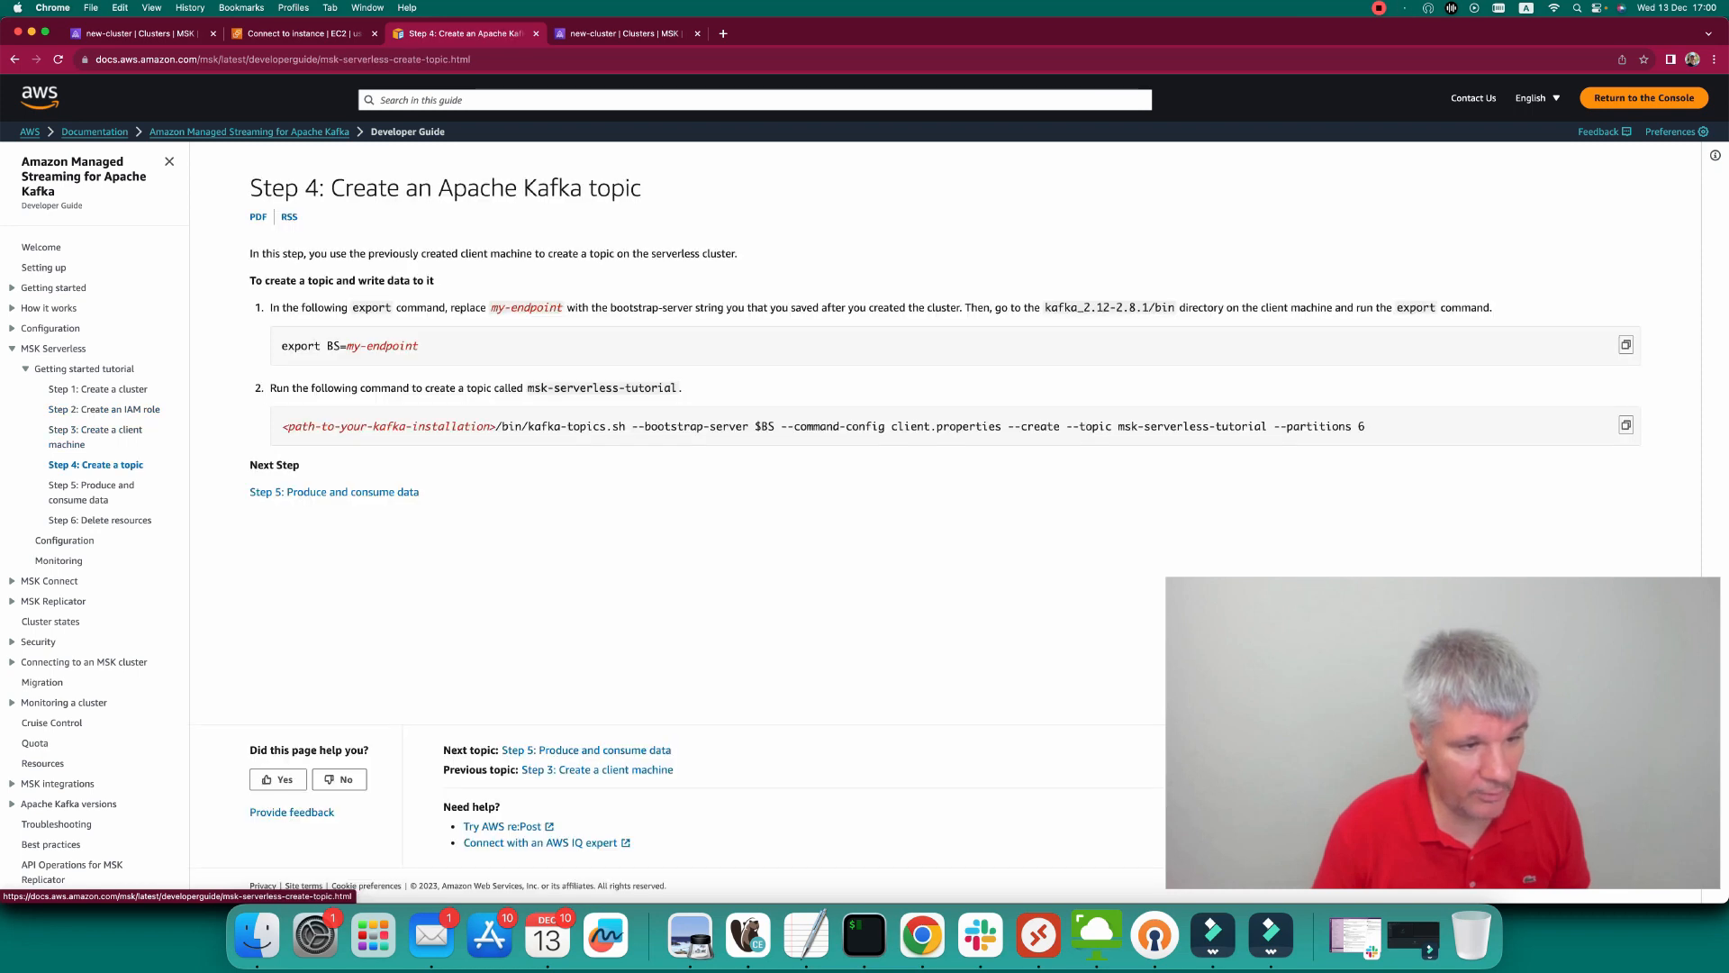
click(97, 431)
scroll(864, 522, down, 5)
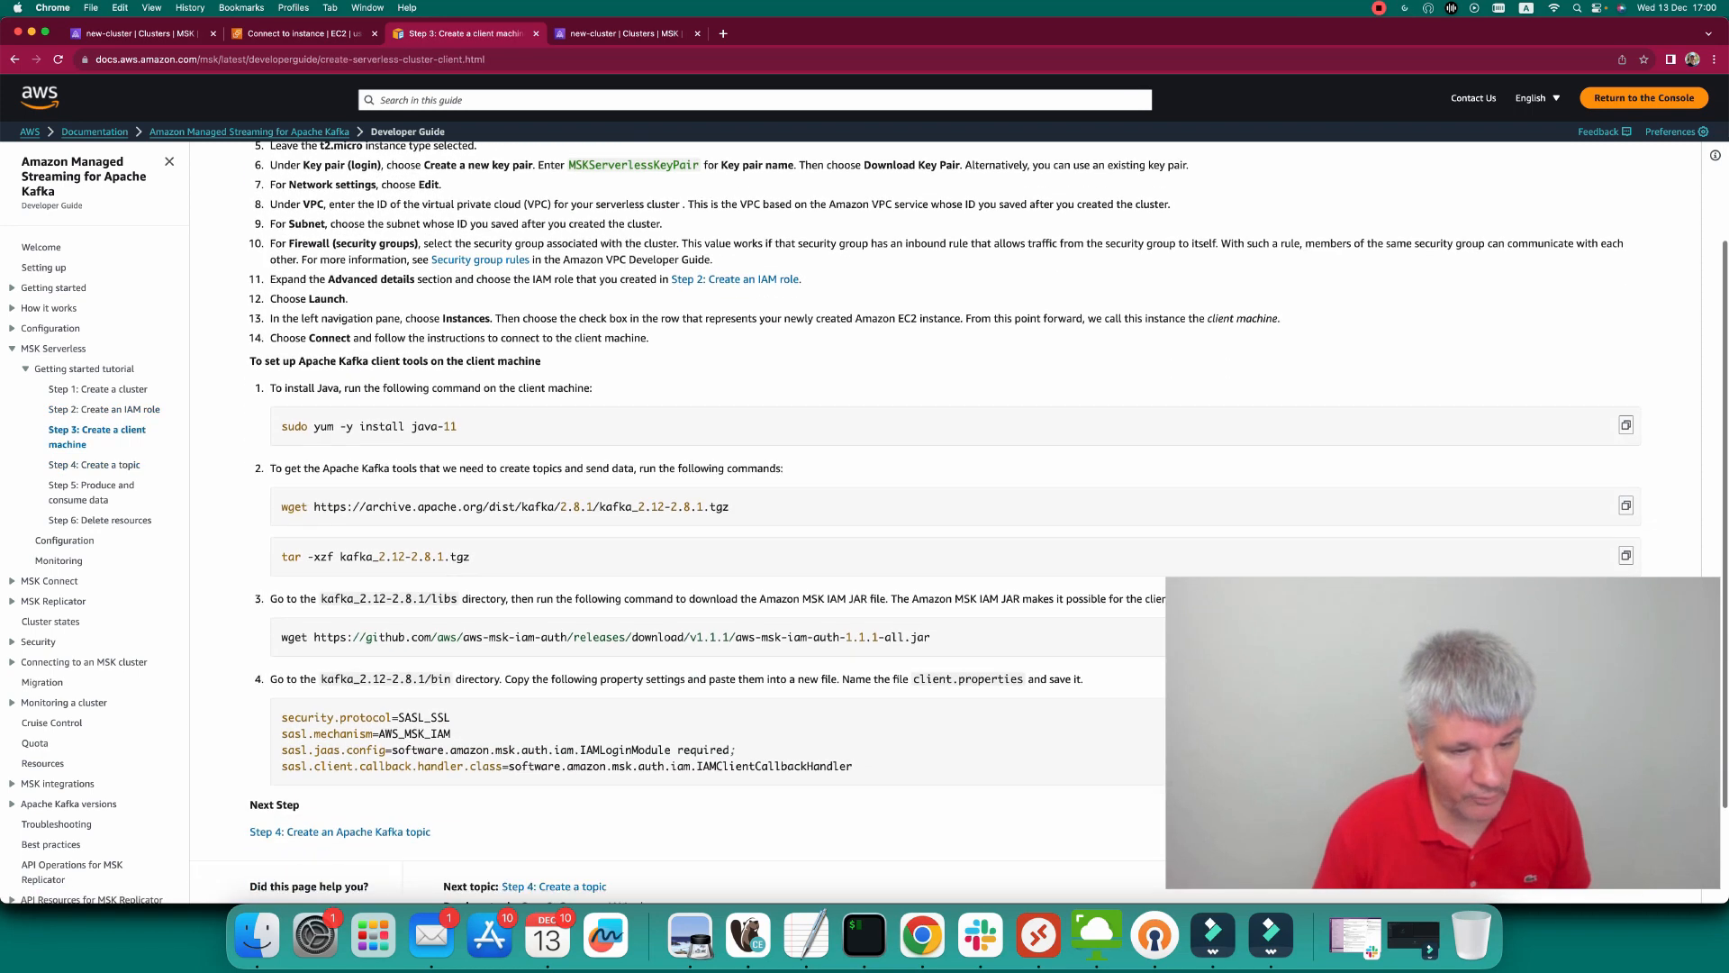
triple_click(369, 373)
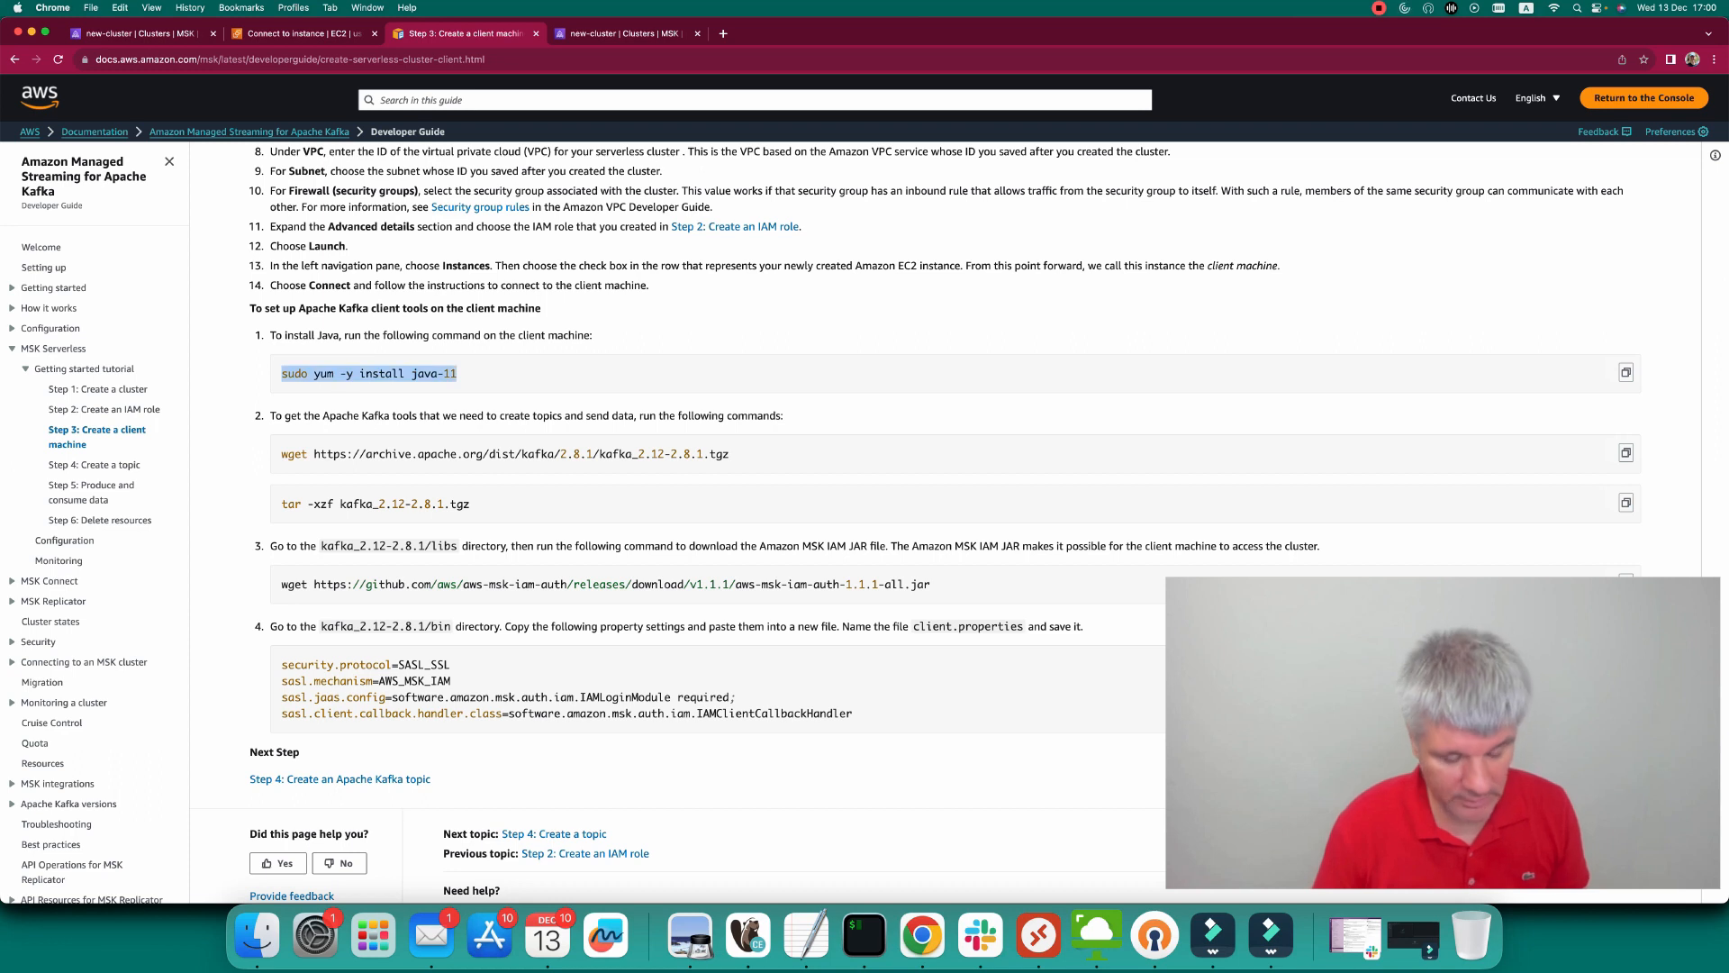
key(super+Tab)
key(super+v)
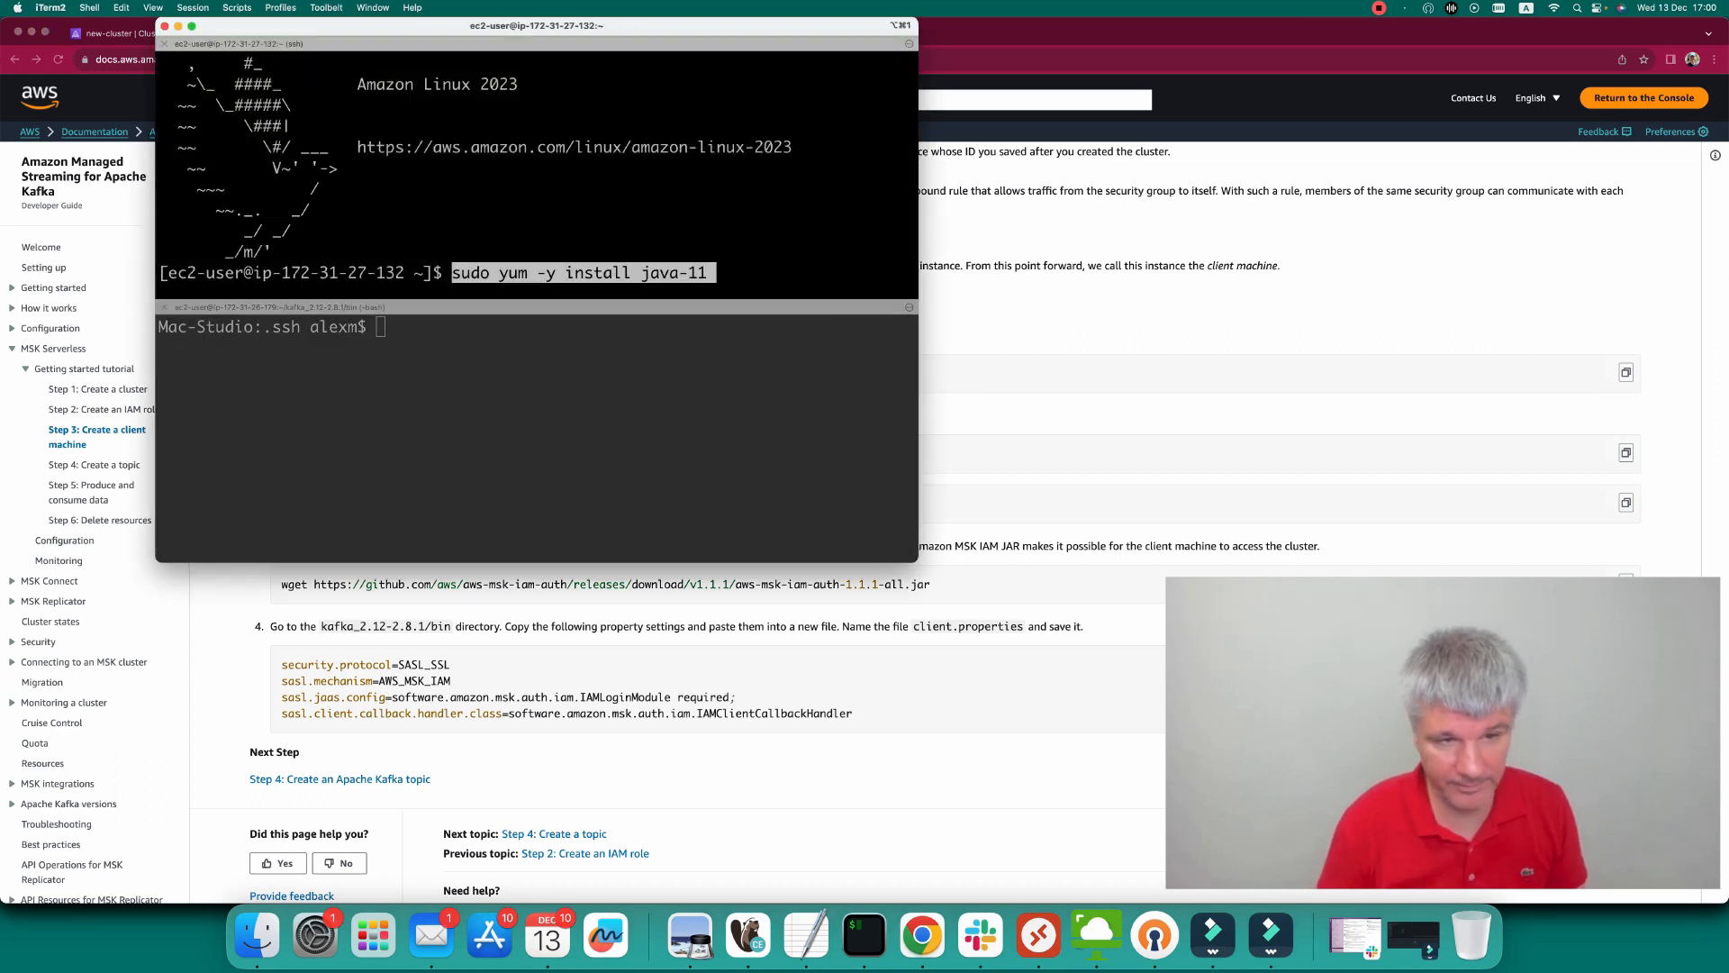
key(Return)
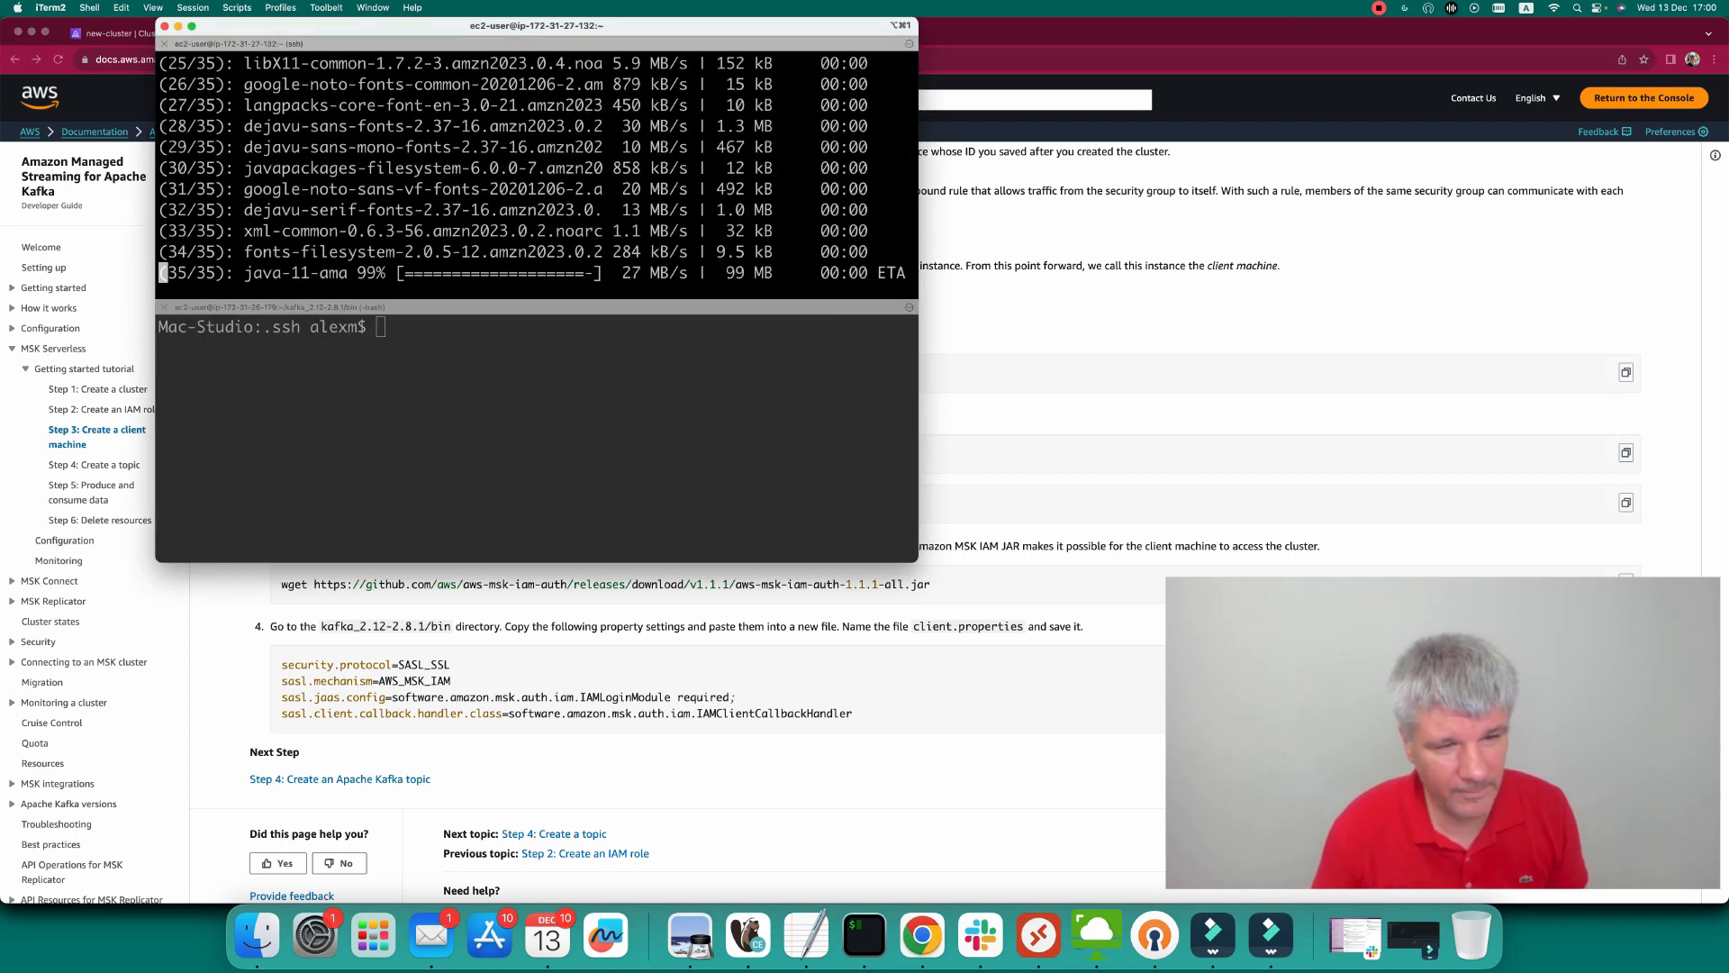
Download kafka_2.12-2.8.1.tgz onto the client machine in iTerm2 using the wget command from the guide in Chrome.
key(super+Tab)
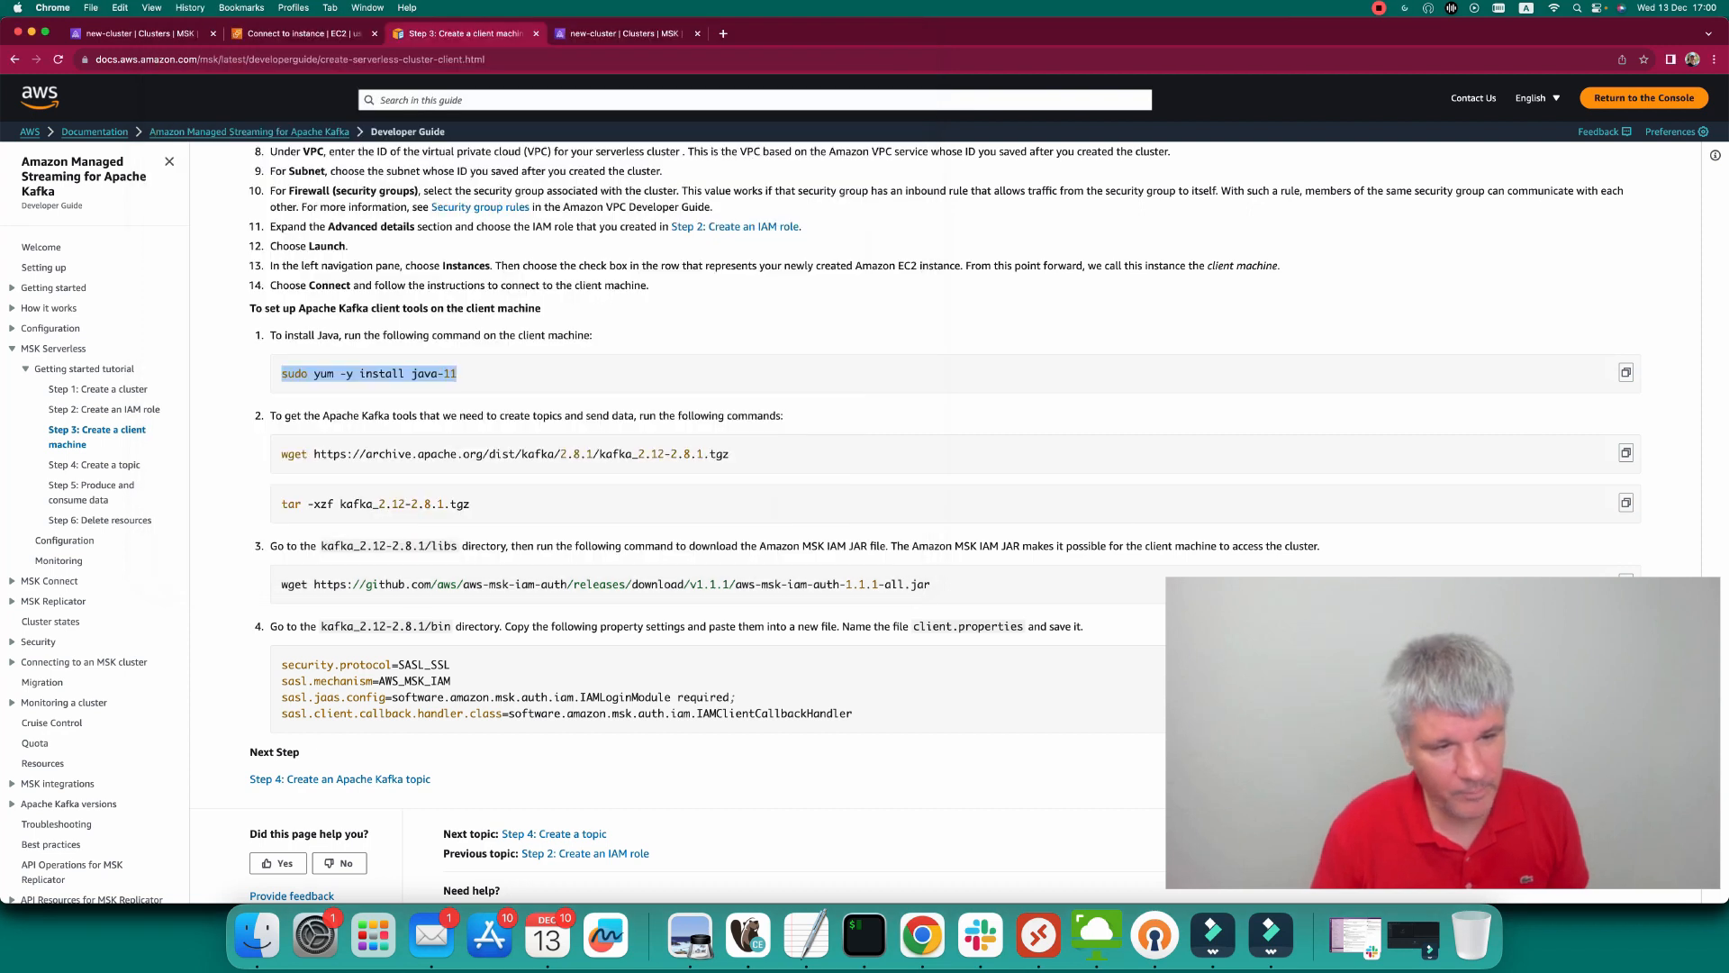
drag(281, 454, 729, 454)
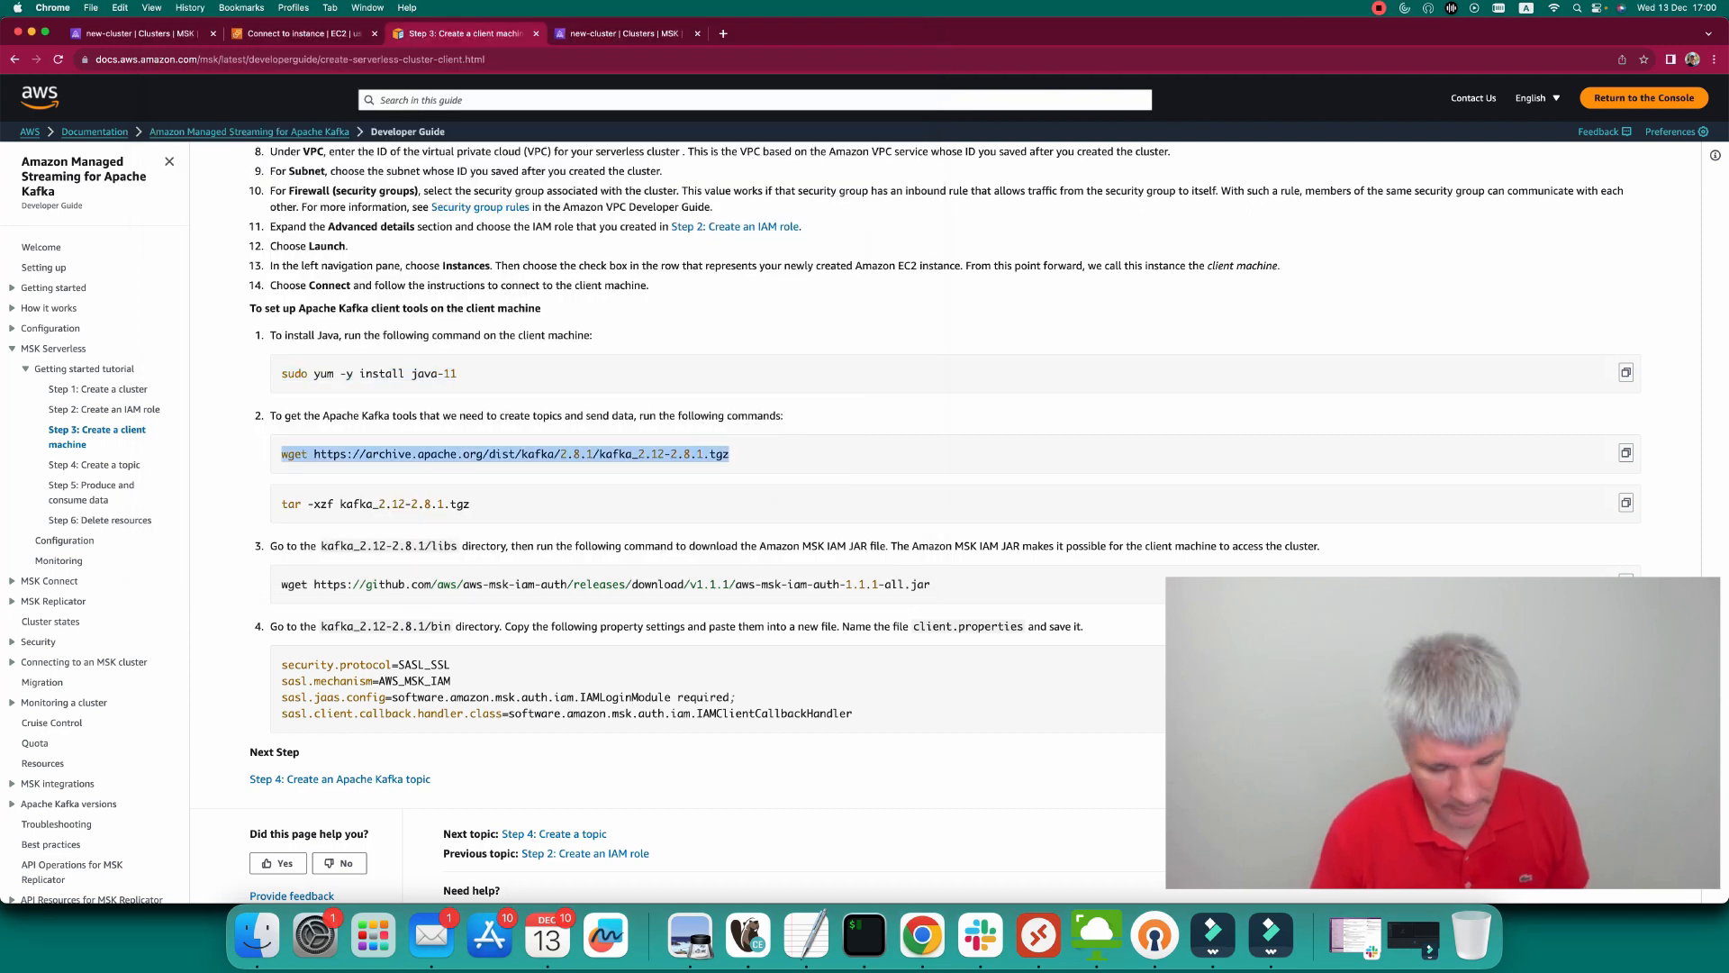
key(super+Tab)
key(super+v)
key(Return)
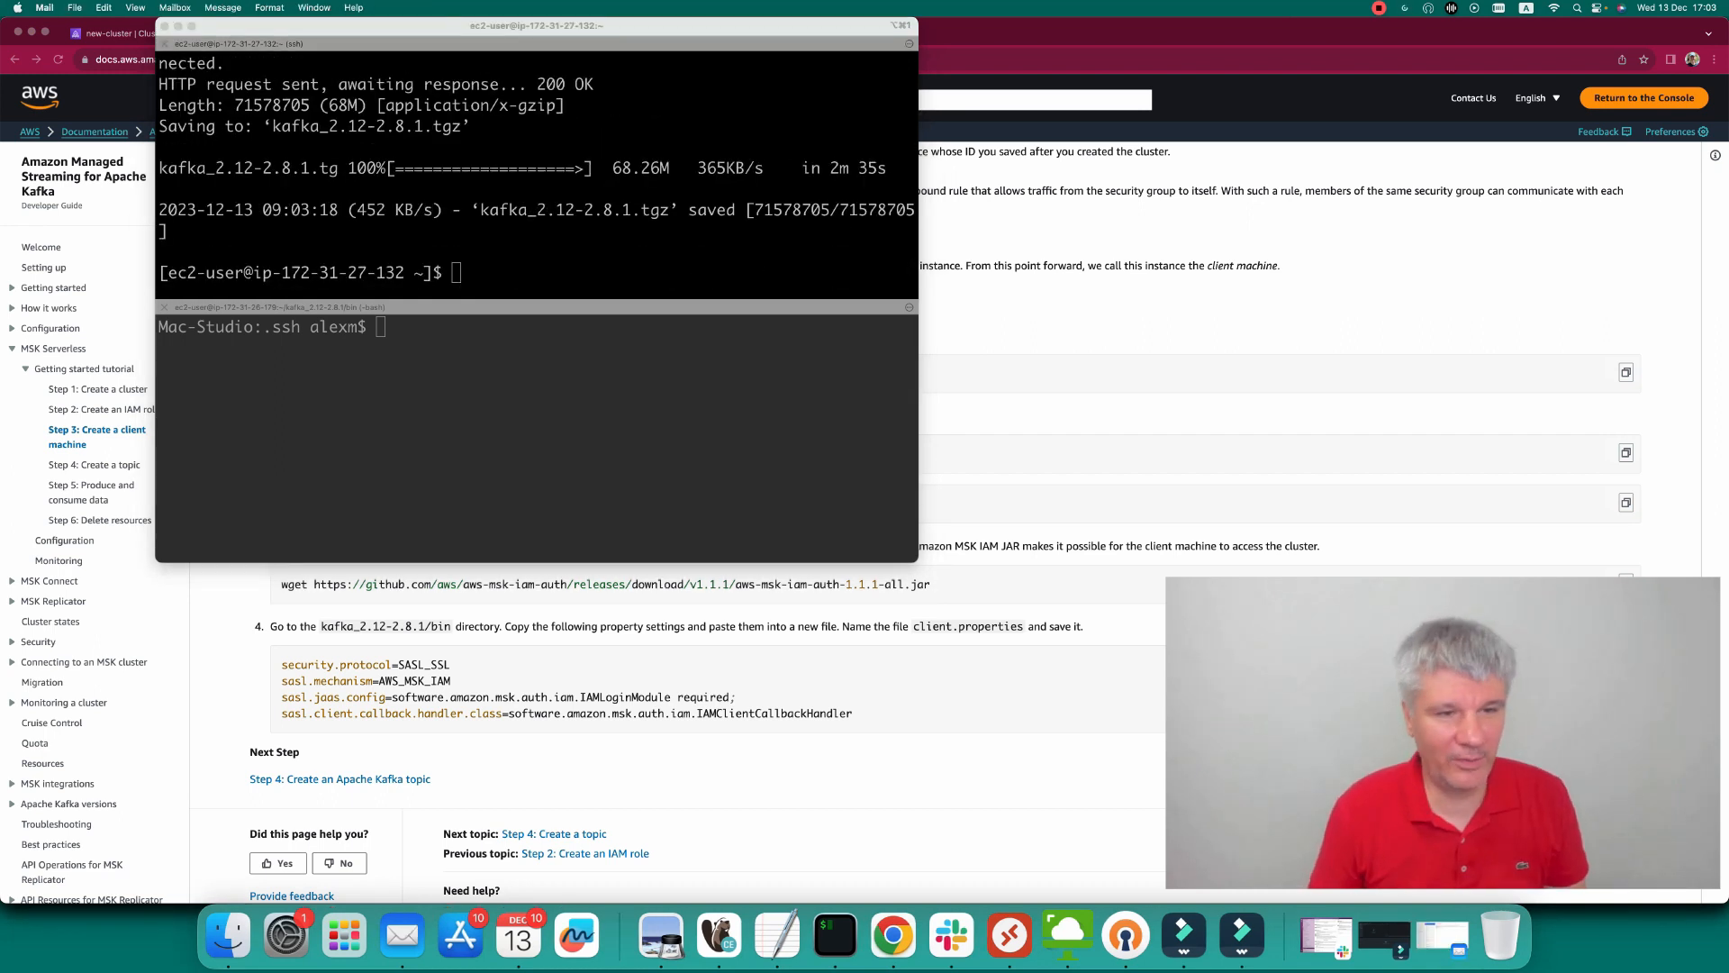
Extract the Kafka archive in iTerm2 with the guide's command tar -xzf kafka_2.12-2.8.1.tgz.
key(super+Tab)
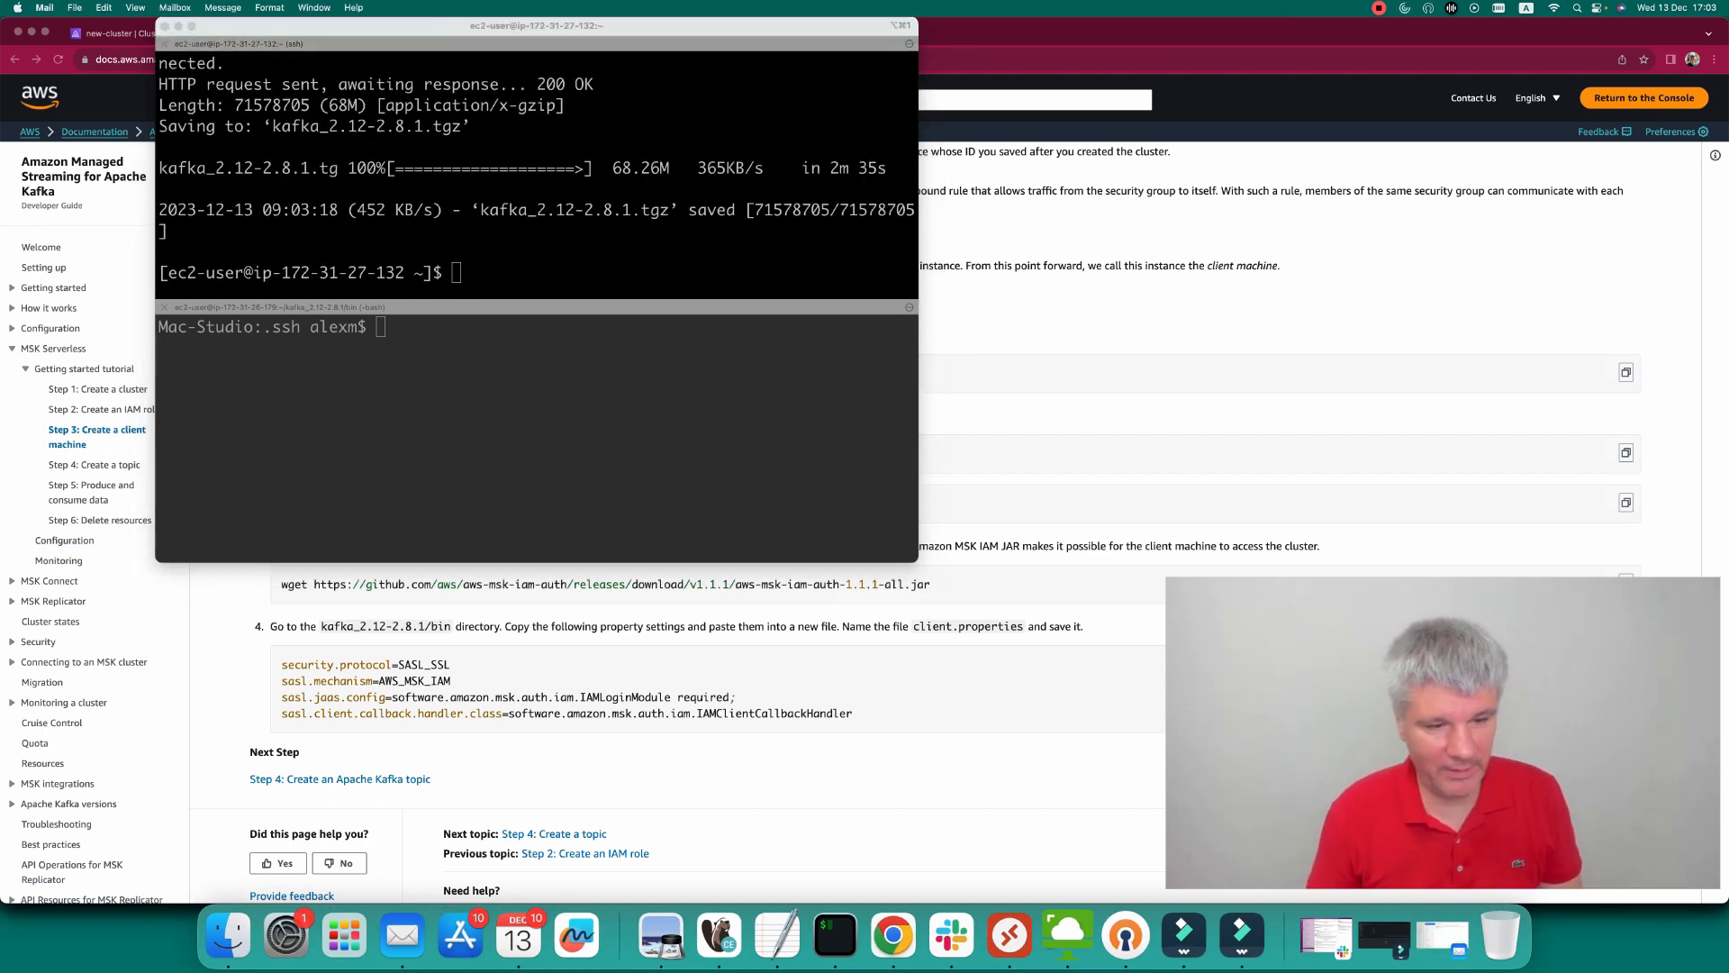
key(super+Tab)
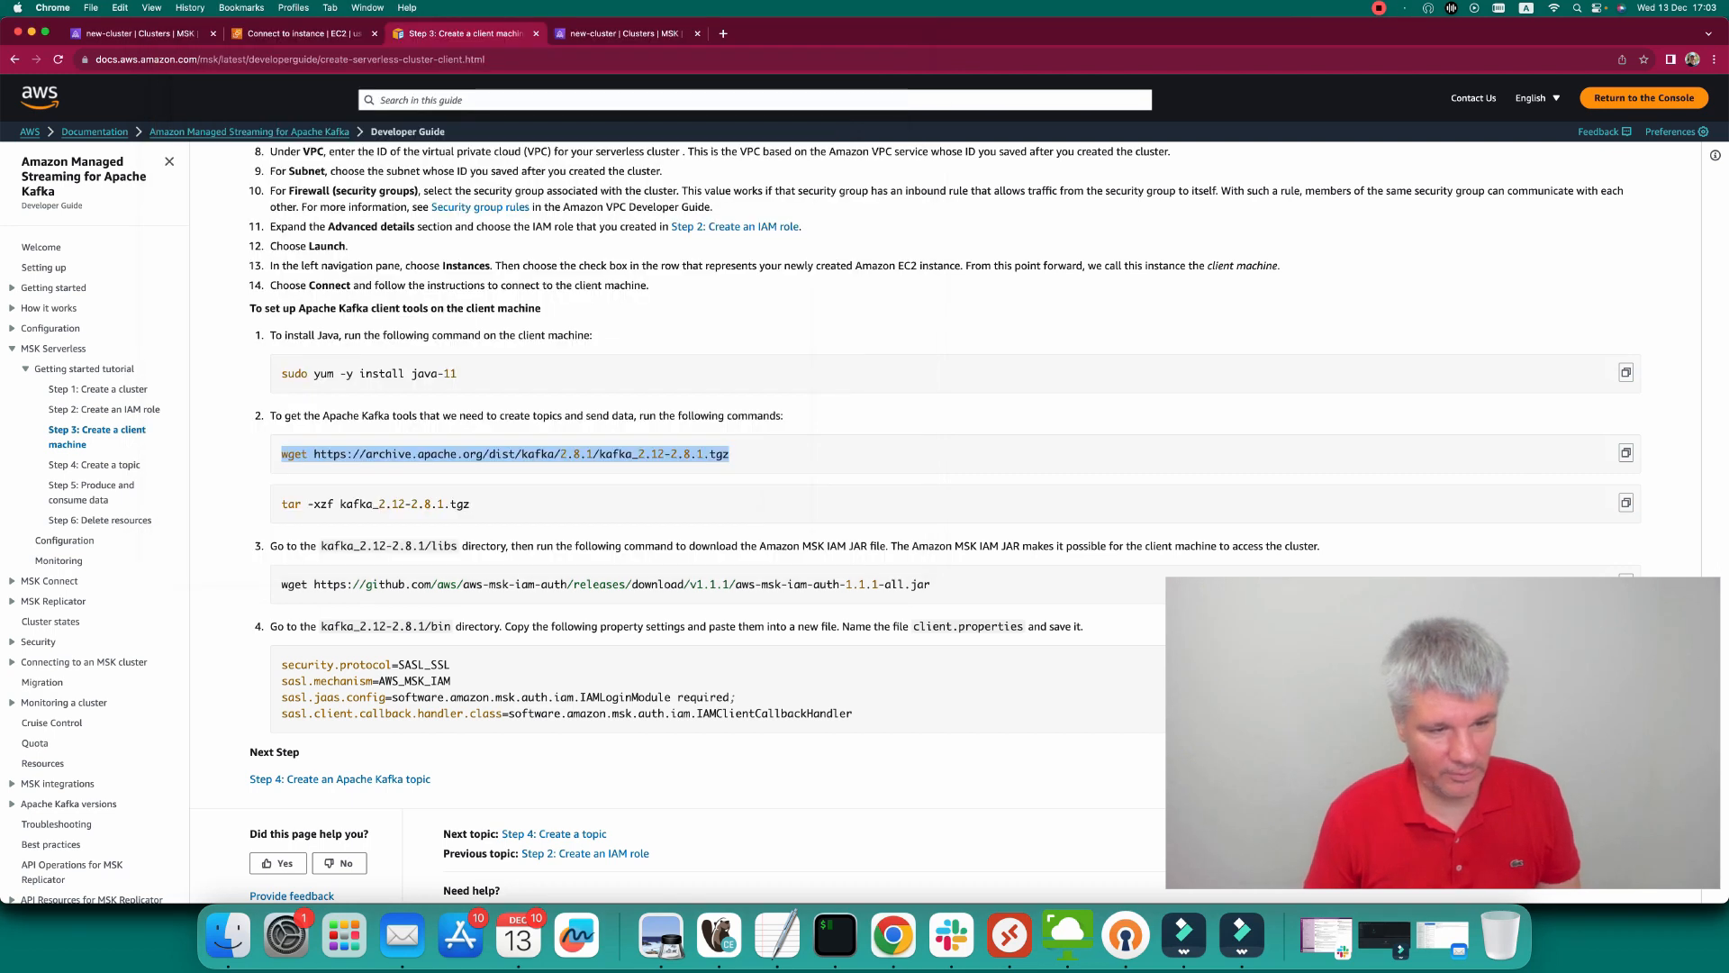
click(1626, 503)
key(super+Tab)
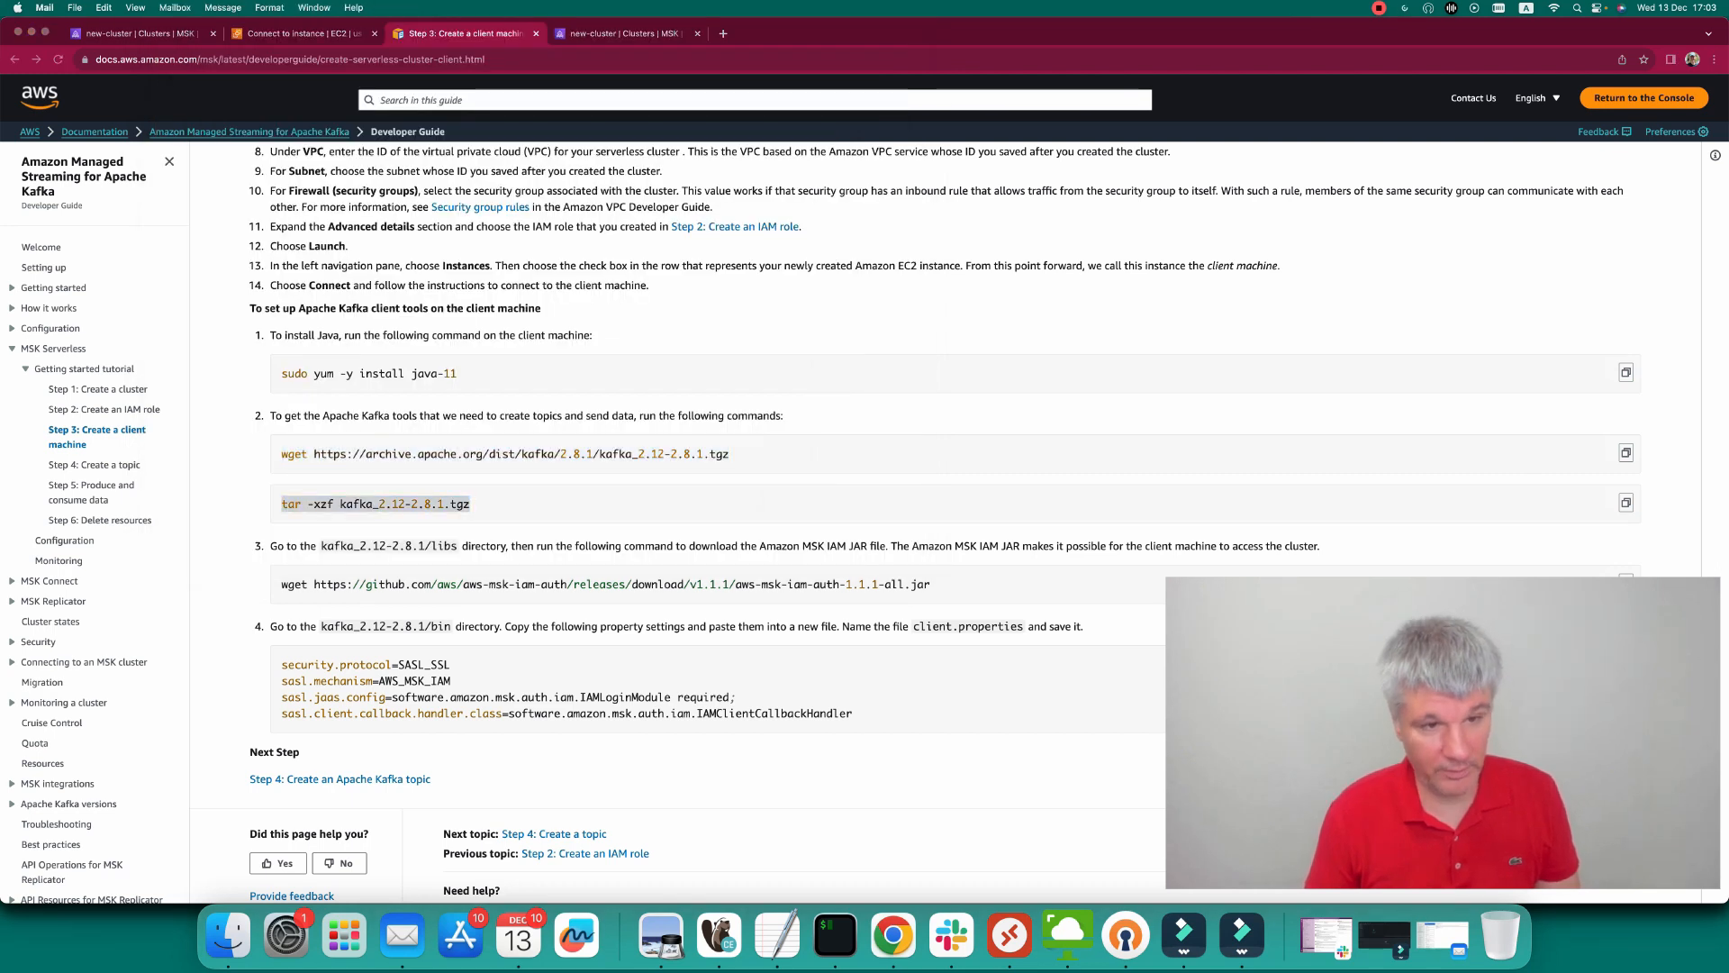
key(super+Tab)
key(super+c)
key(super+Tab)
key(super+v)
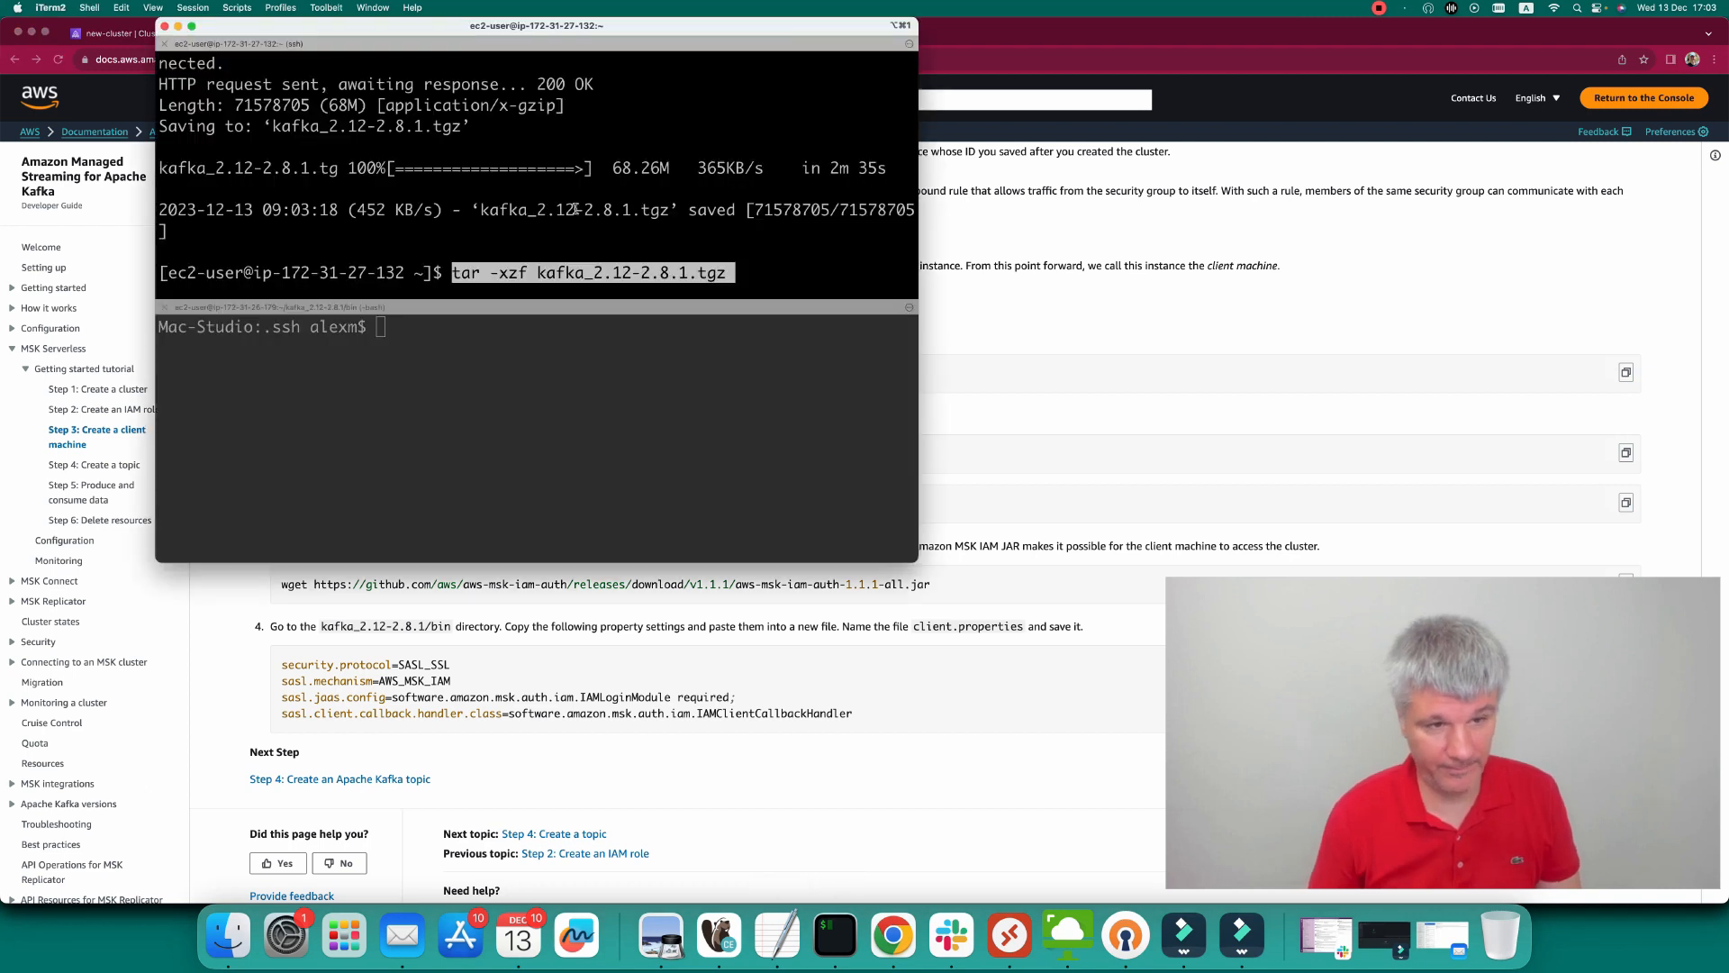
key(Return)
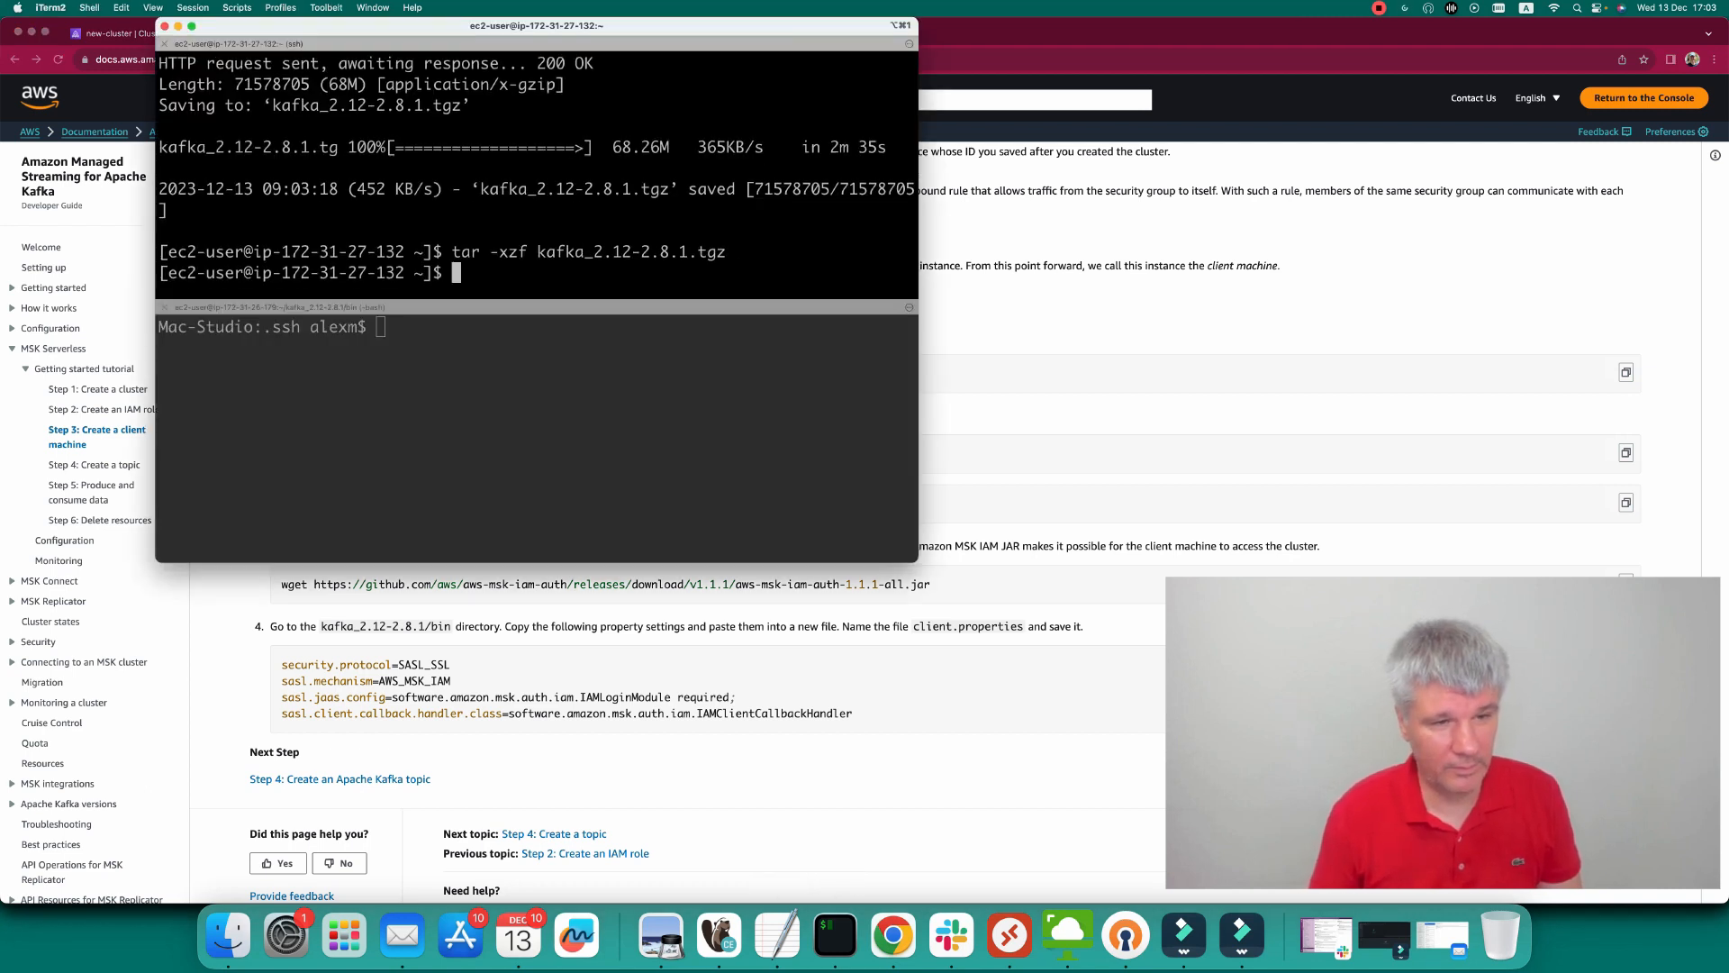
Copy the guide's MSK IAM JAR wget command and download aws-msk-iam-auth-1.1.1-all.jar into kafka_2.12-2.8.1/libs in iTerm2.
key(super+Tab)
drag(281, 584, 930, 584)
key(super+Tab)
text(cd k)
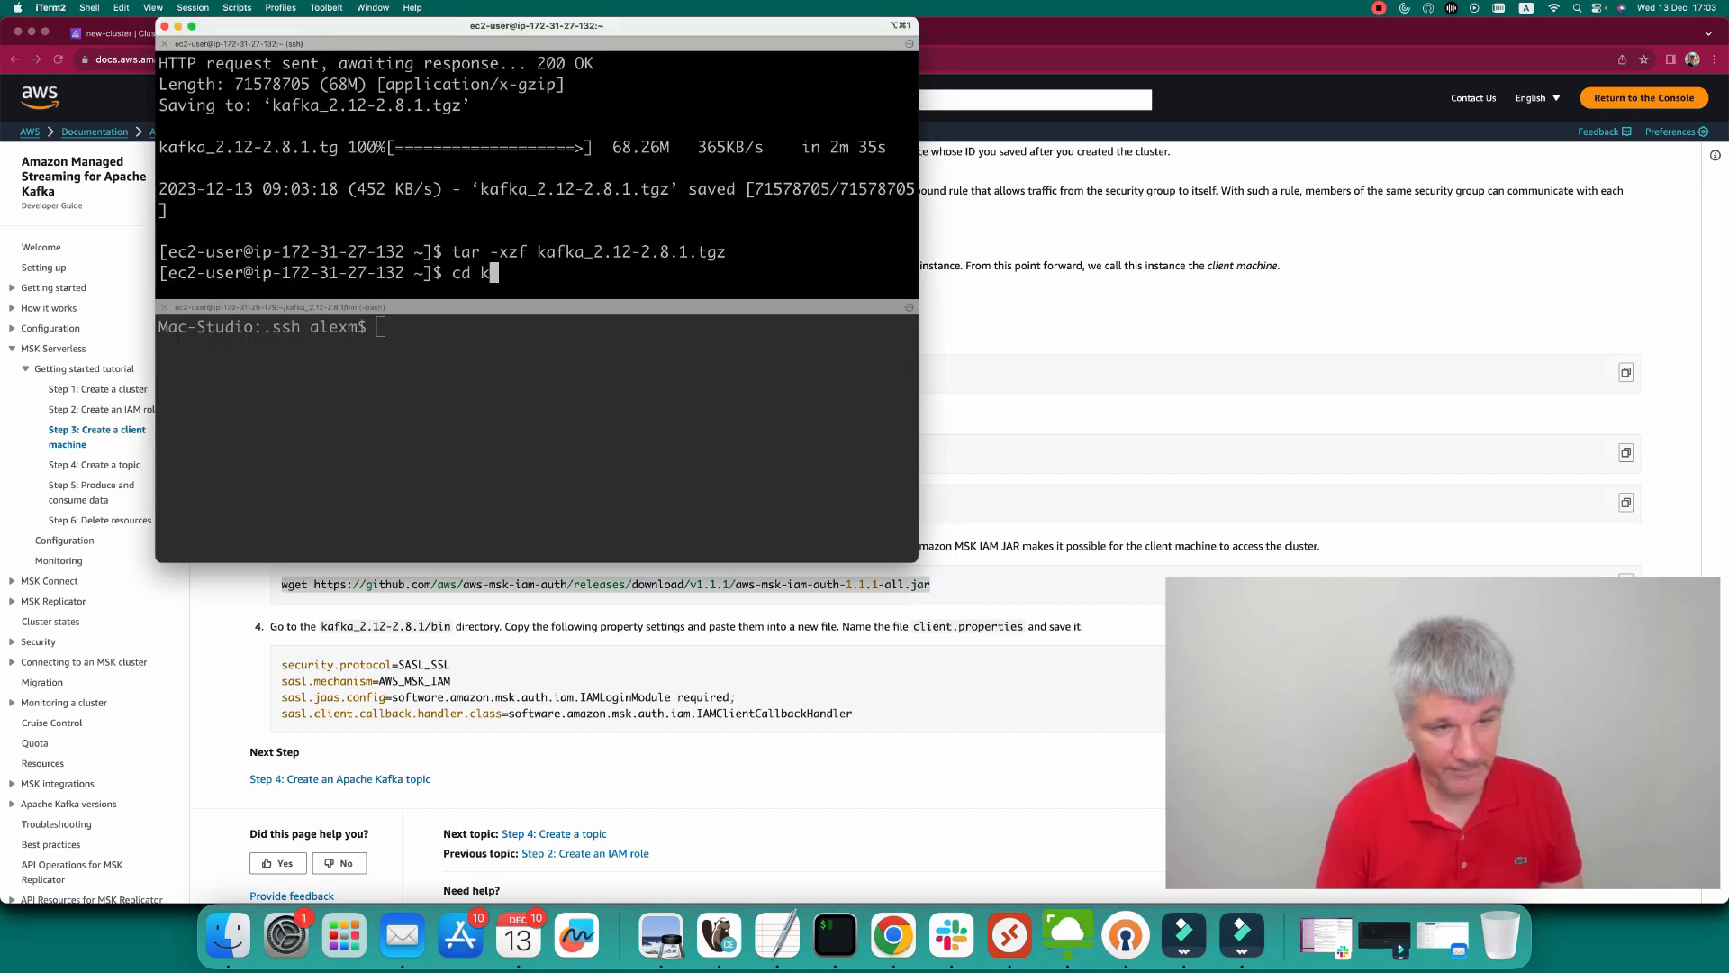
key(Tab)
text(/li)
key(Tab)
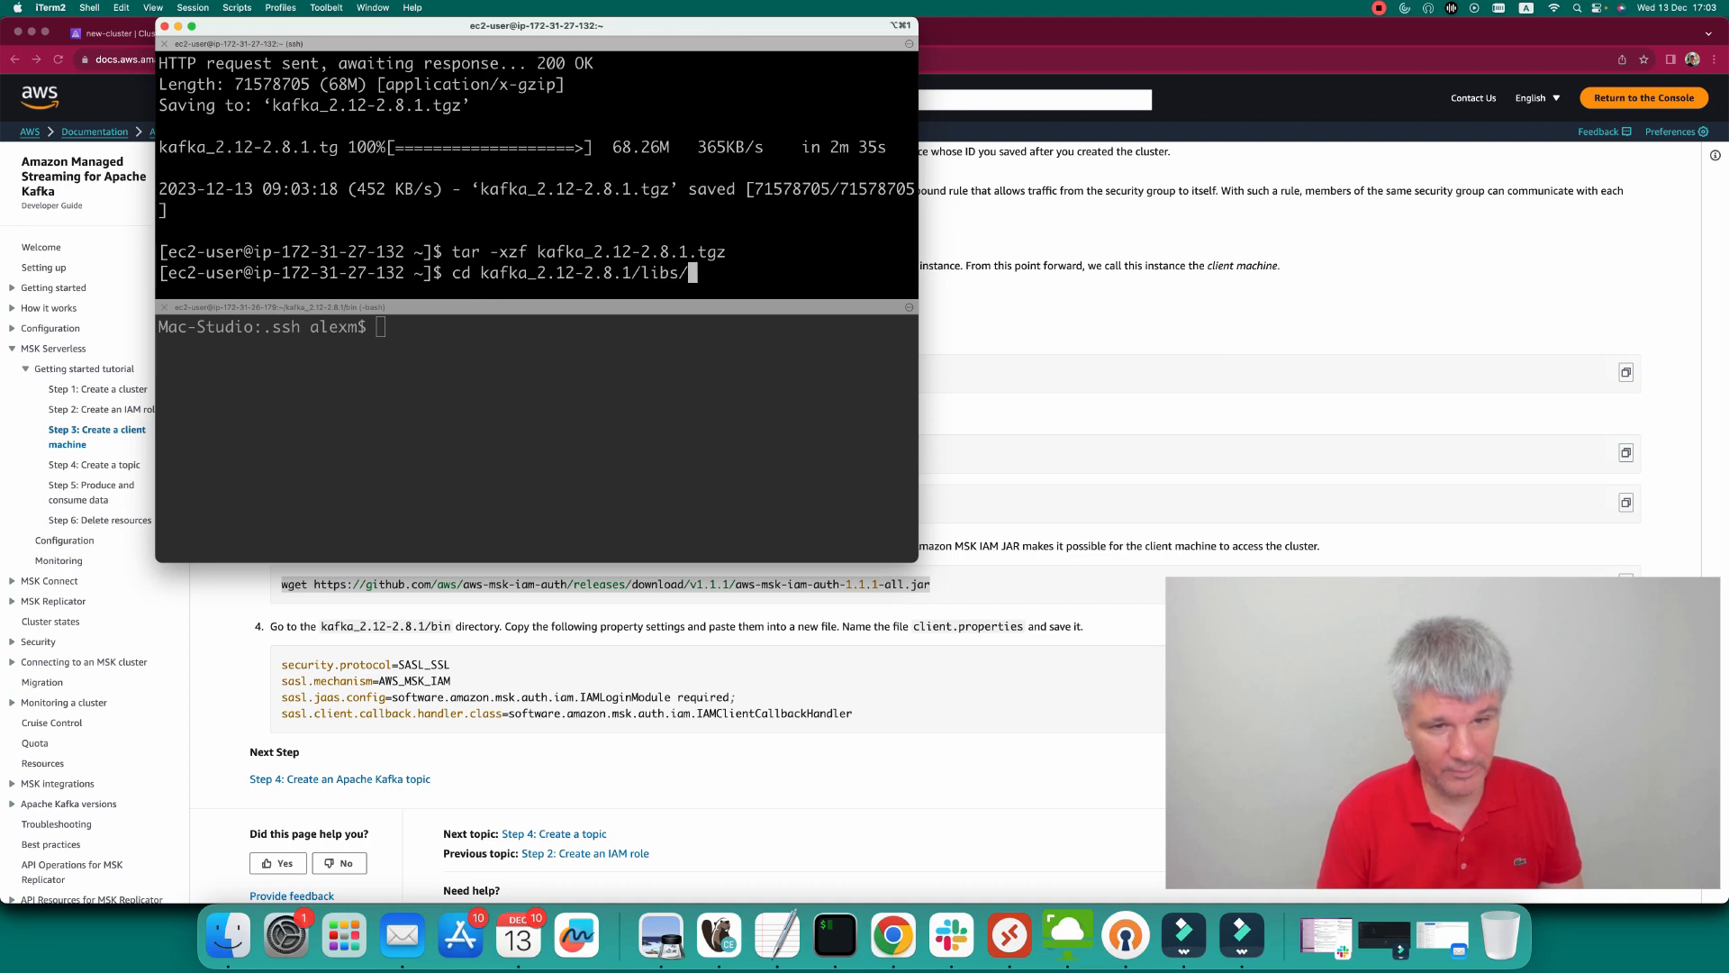
key(Return)
key(super+v)
key(Return)
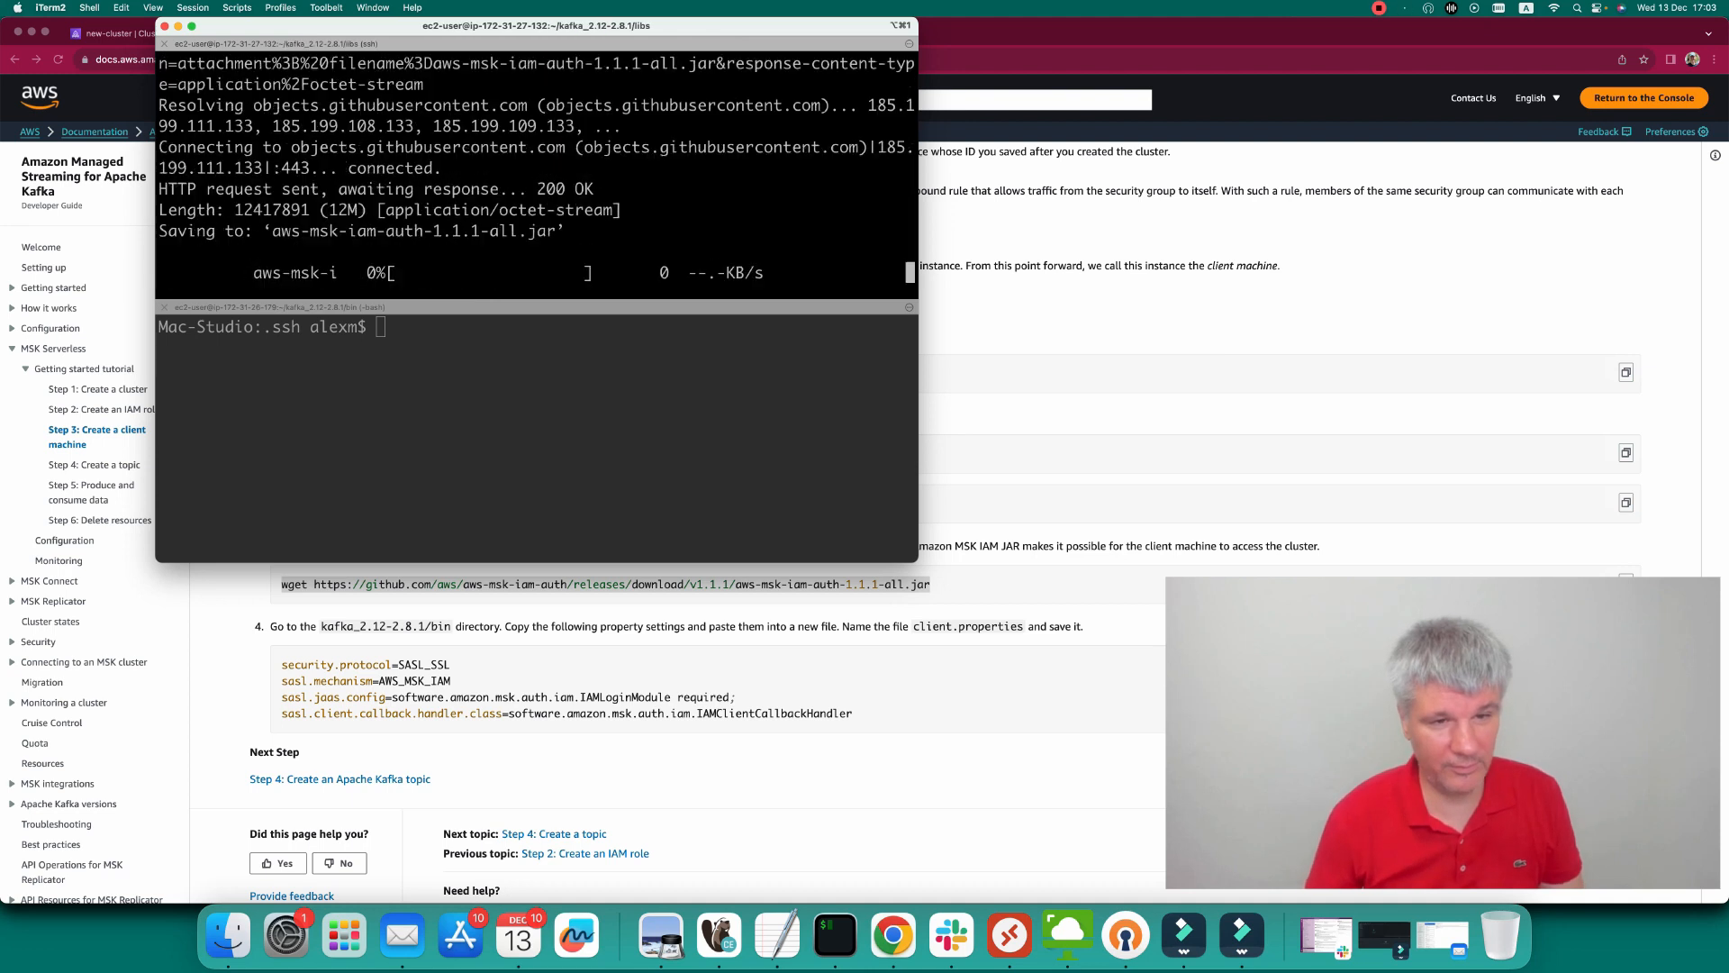
Copy the four client property settings from the guide and change to the kafka_2.12-2.8.1/bin directory in iTerm2.
key(alt+super+1)
drag(281, 664, 852, 713)
key(alt+super+1)
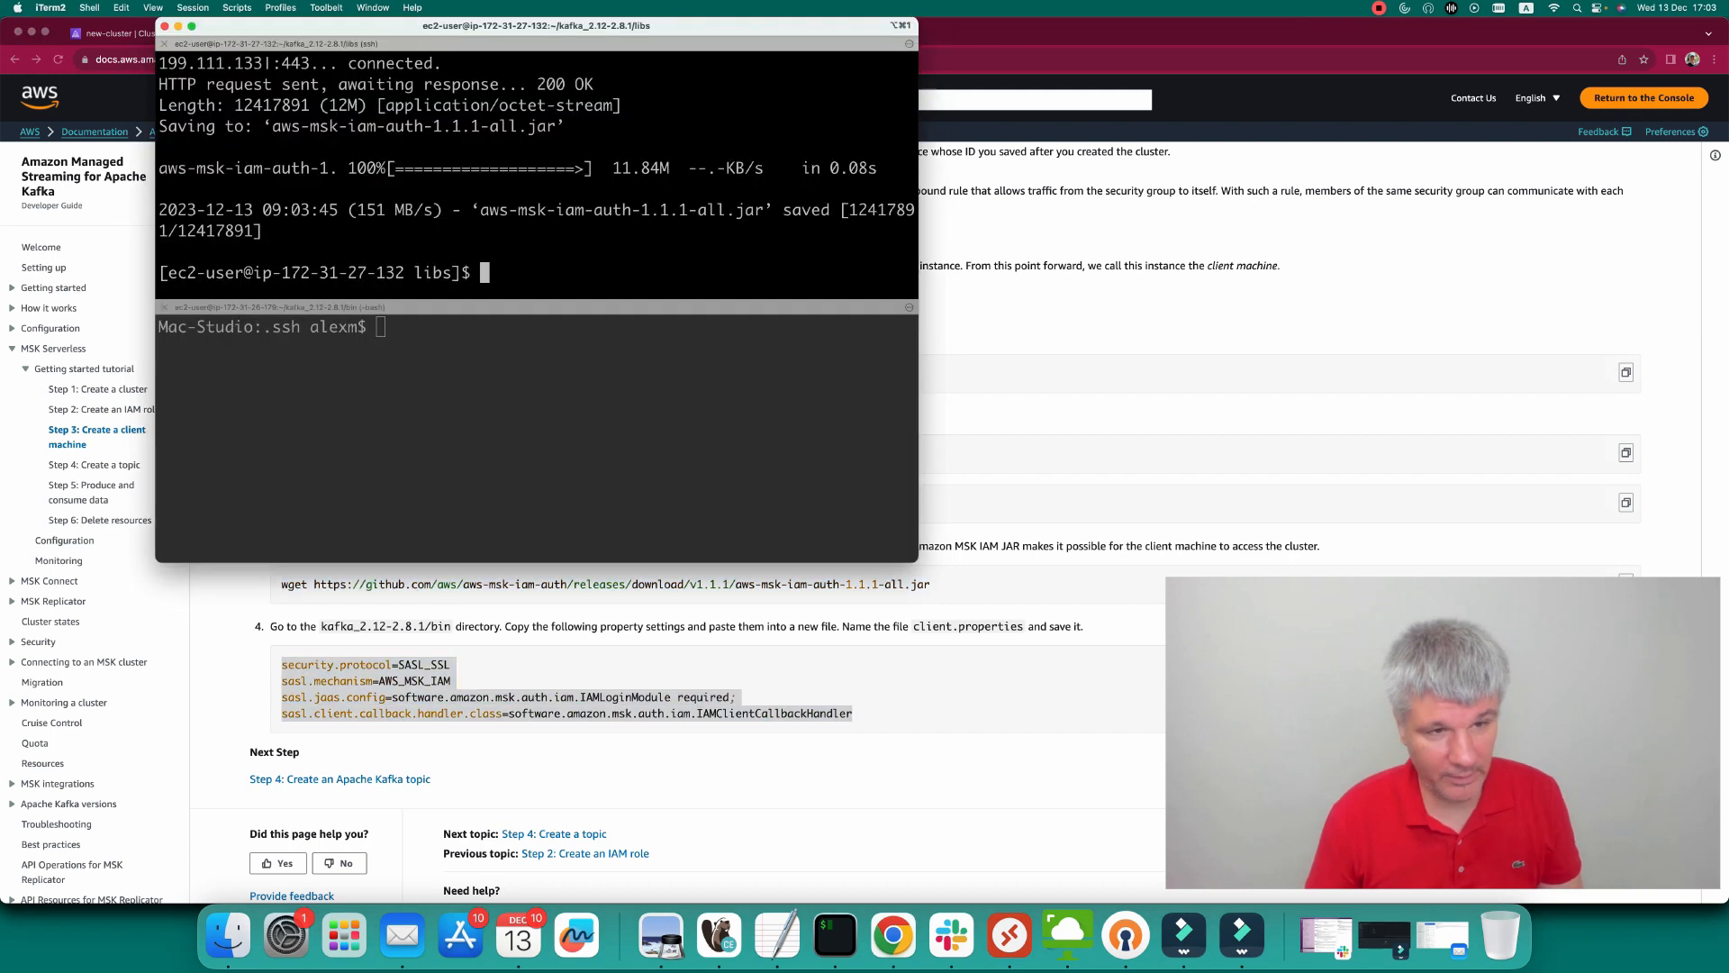
text(cd ..)
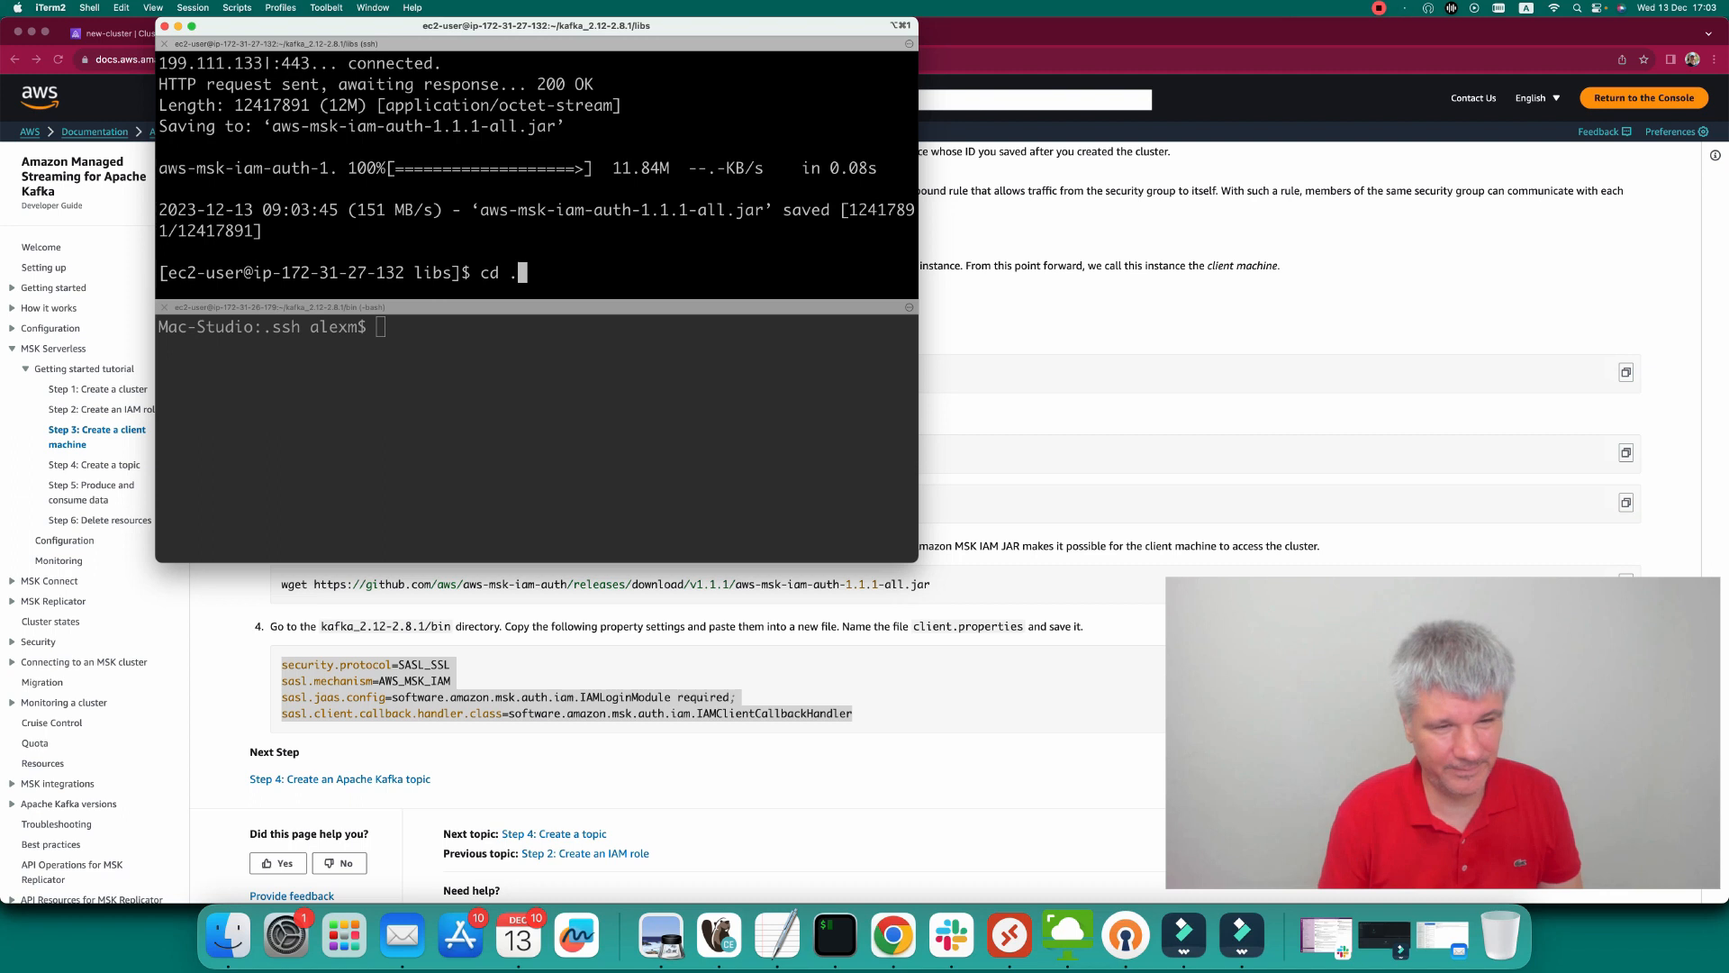
key(Return)
text(cd bin/)
key(Tab)
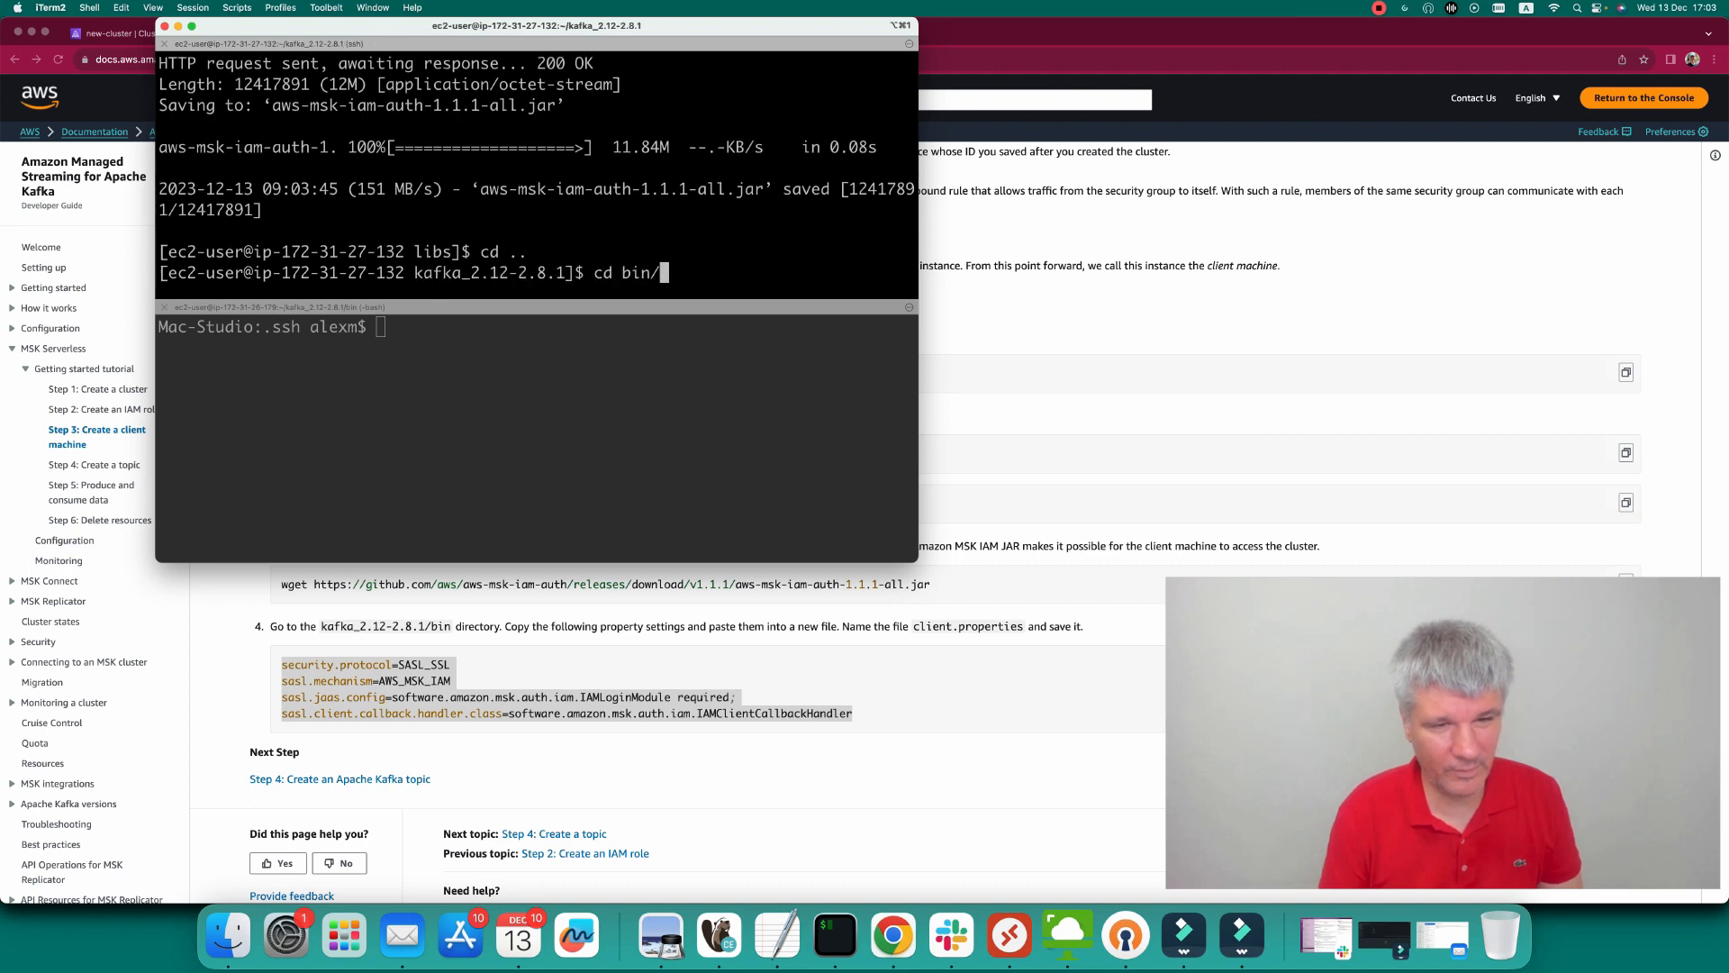
key(Return)
Create client.properties with nano, containing the copied SASL_SSL and AWS_MSK_IAM settings, and save the file.
text(nano cl)
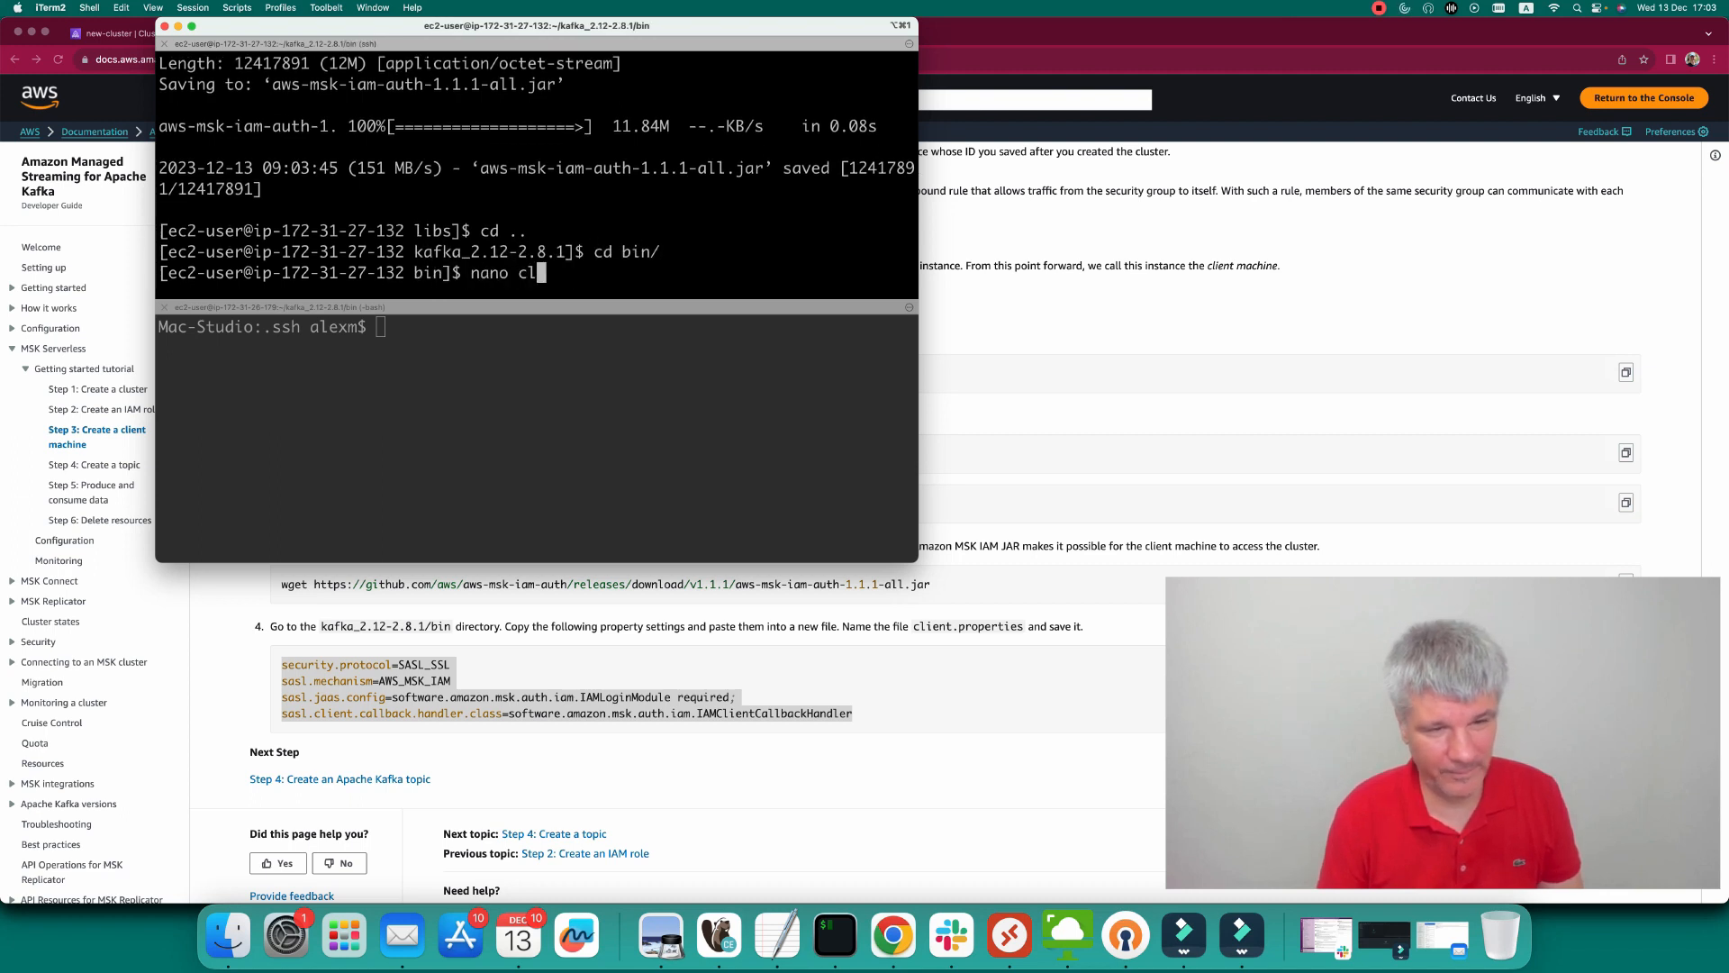
text(ient.properties)
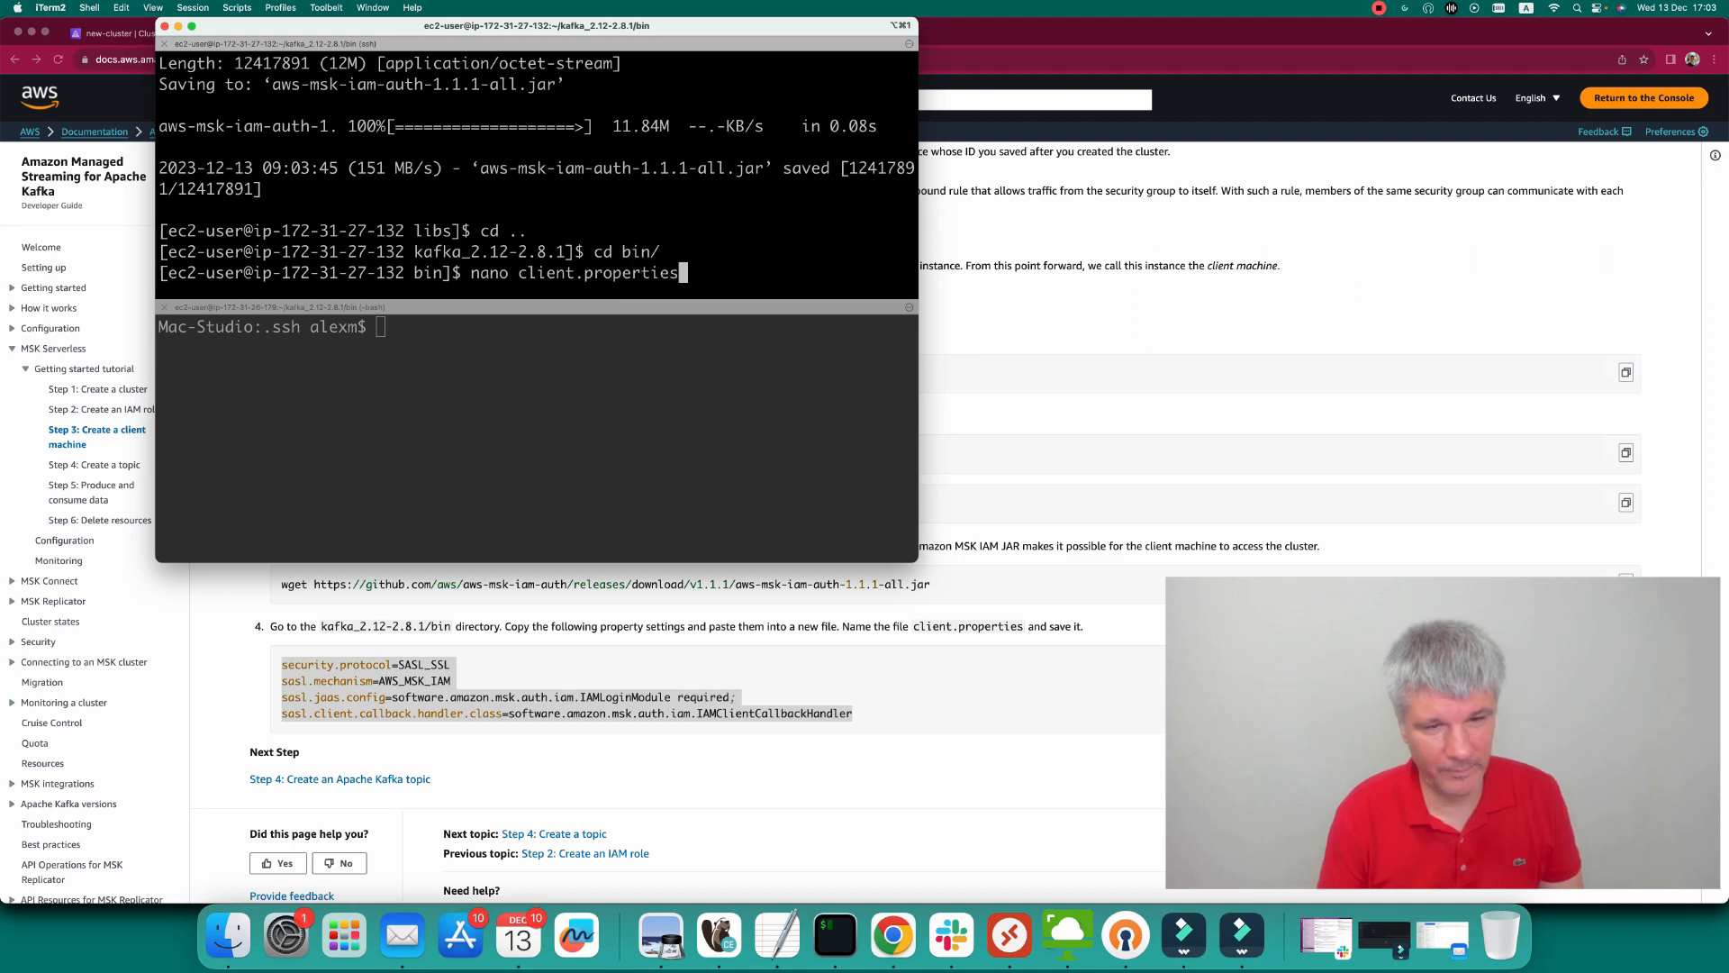
key(Return)
key(super+v)
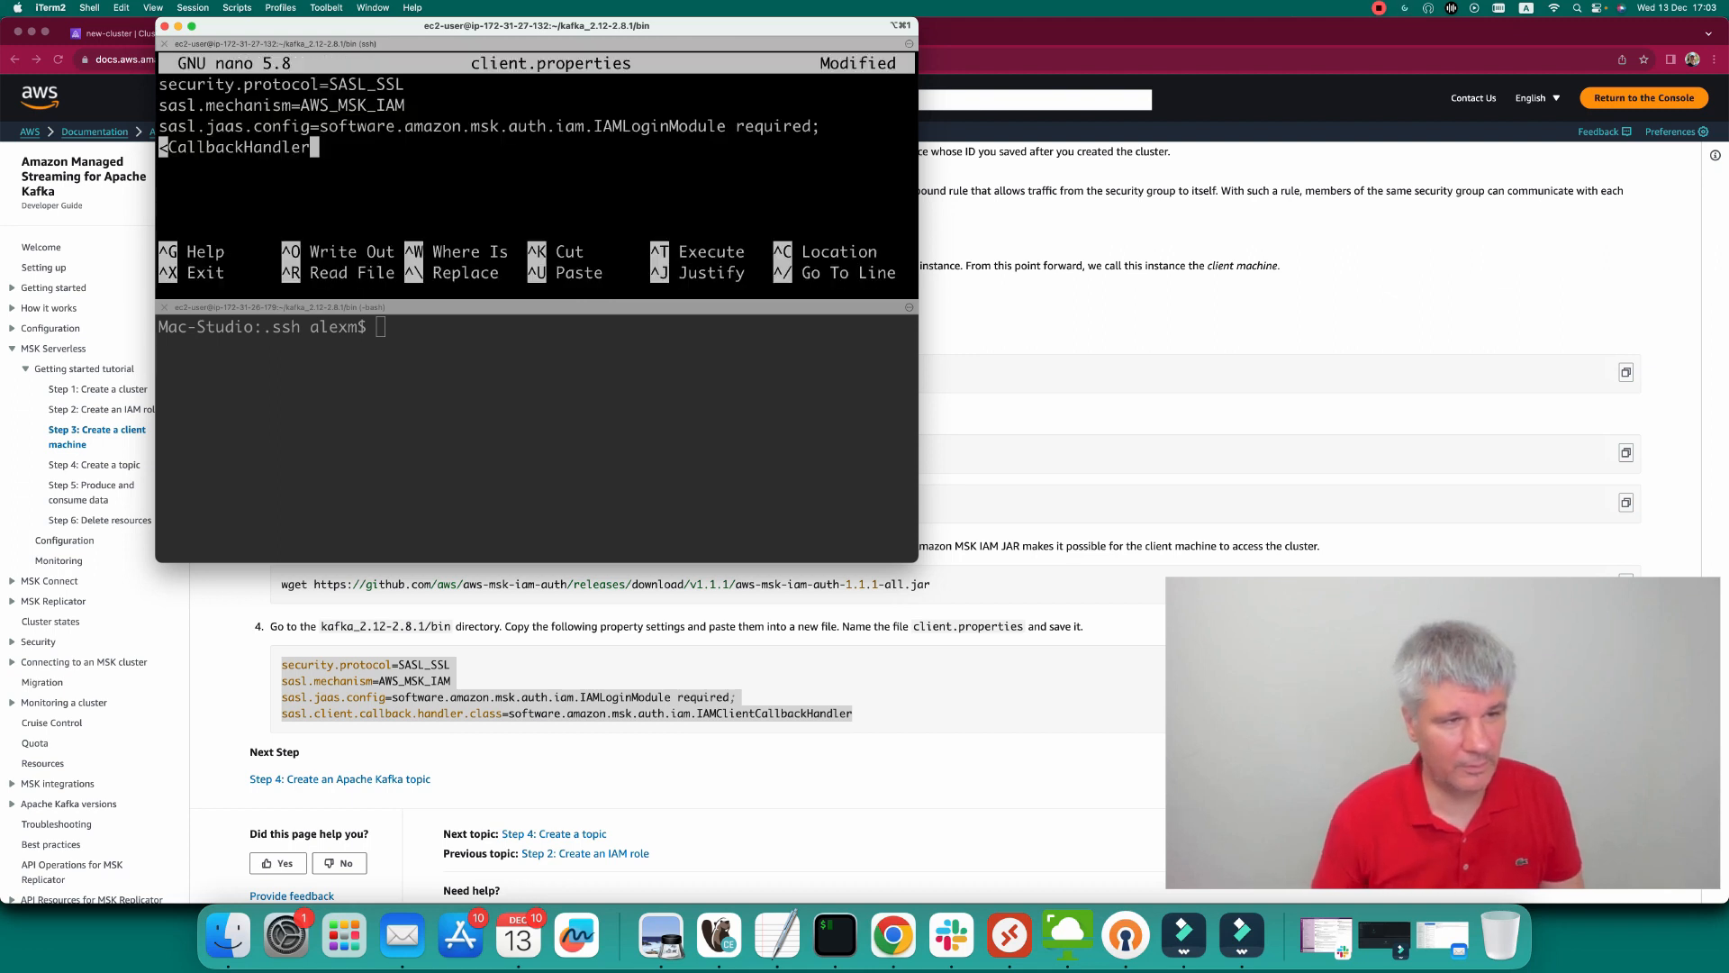
key(ctrl+x)
key(y)
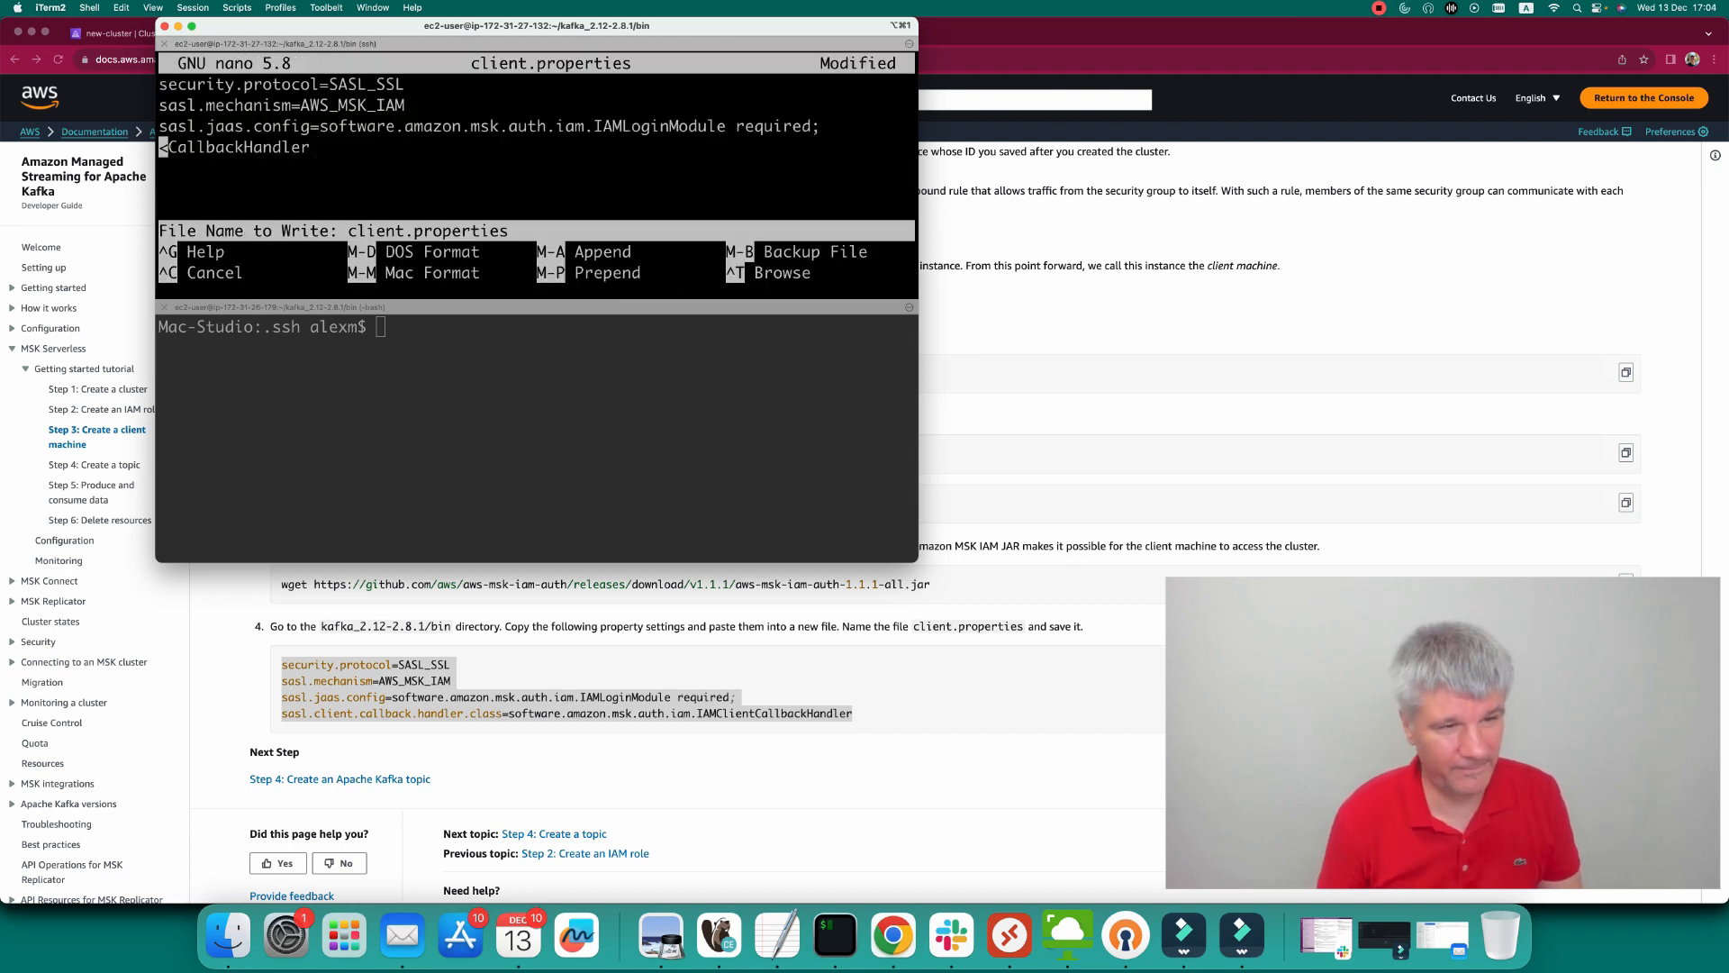
key(Return)
In Chrome, open the guide's Step 4: Create a topic, and copy new-cluster's IAM bootstrap endpoint from its client information in the MSK console.
key(super+Tab)
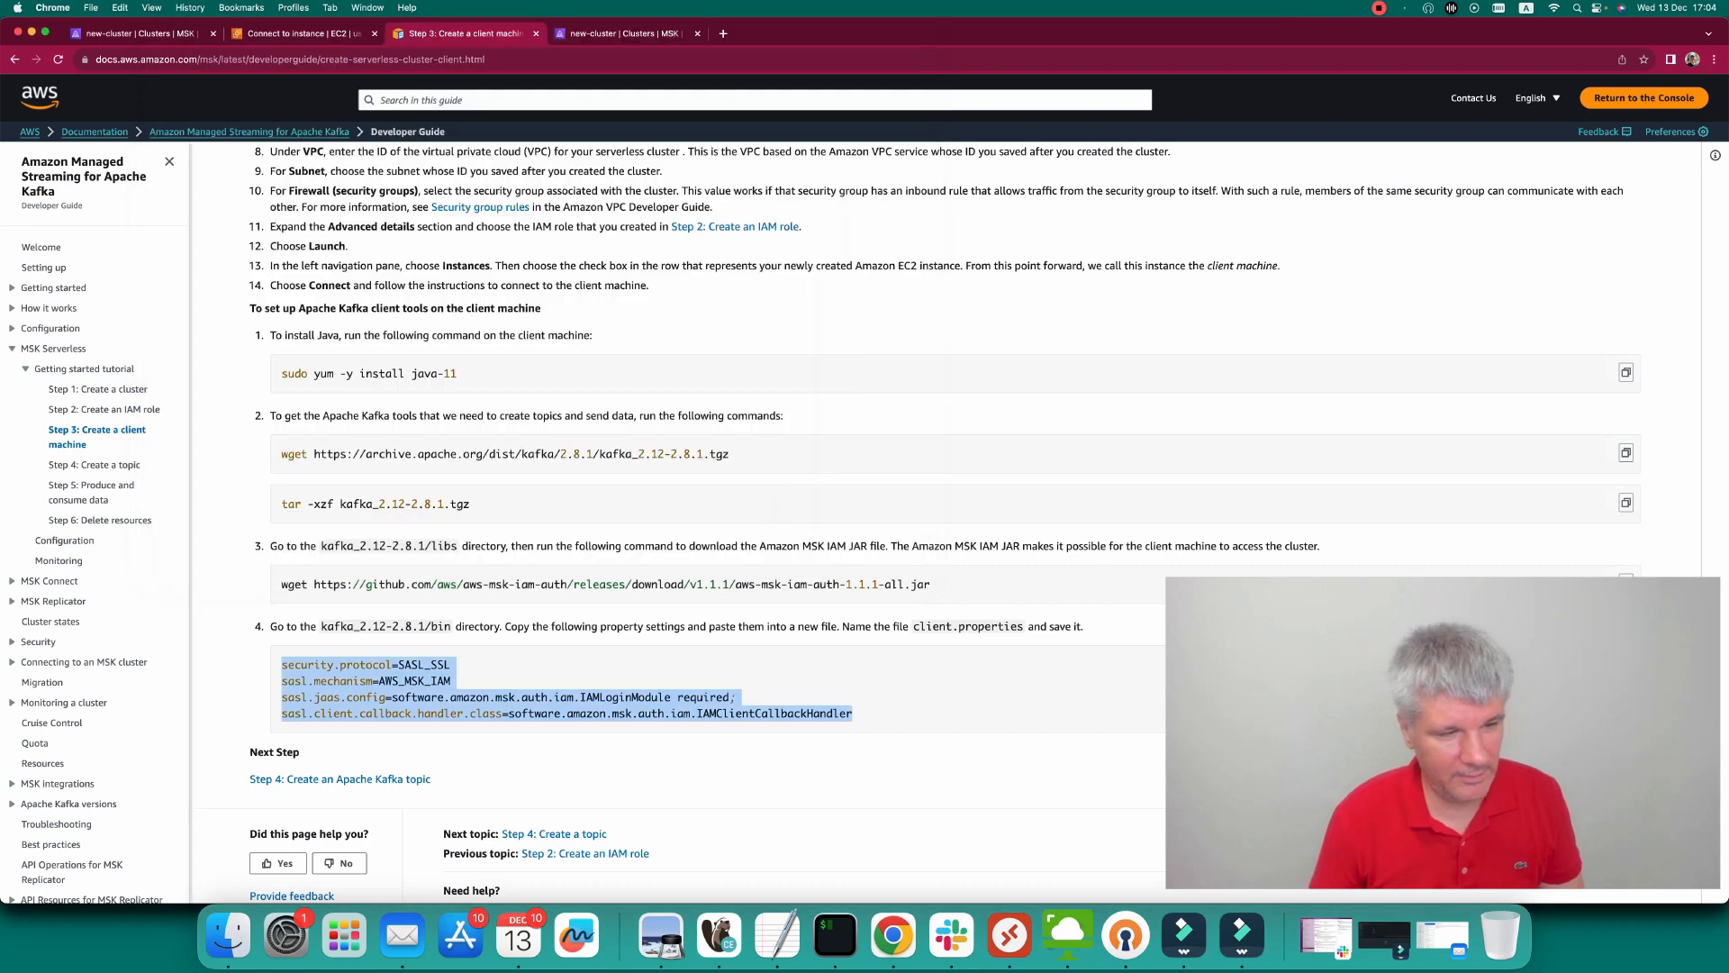
click(94, 465)
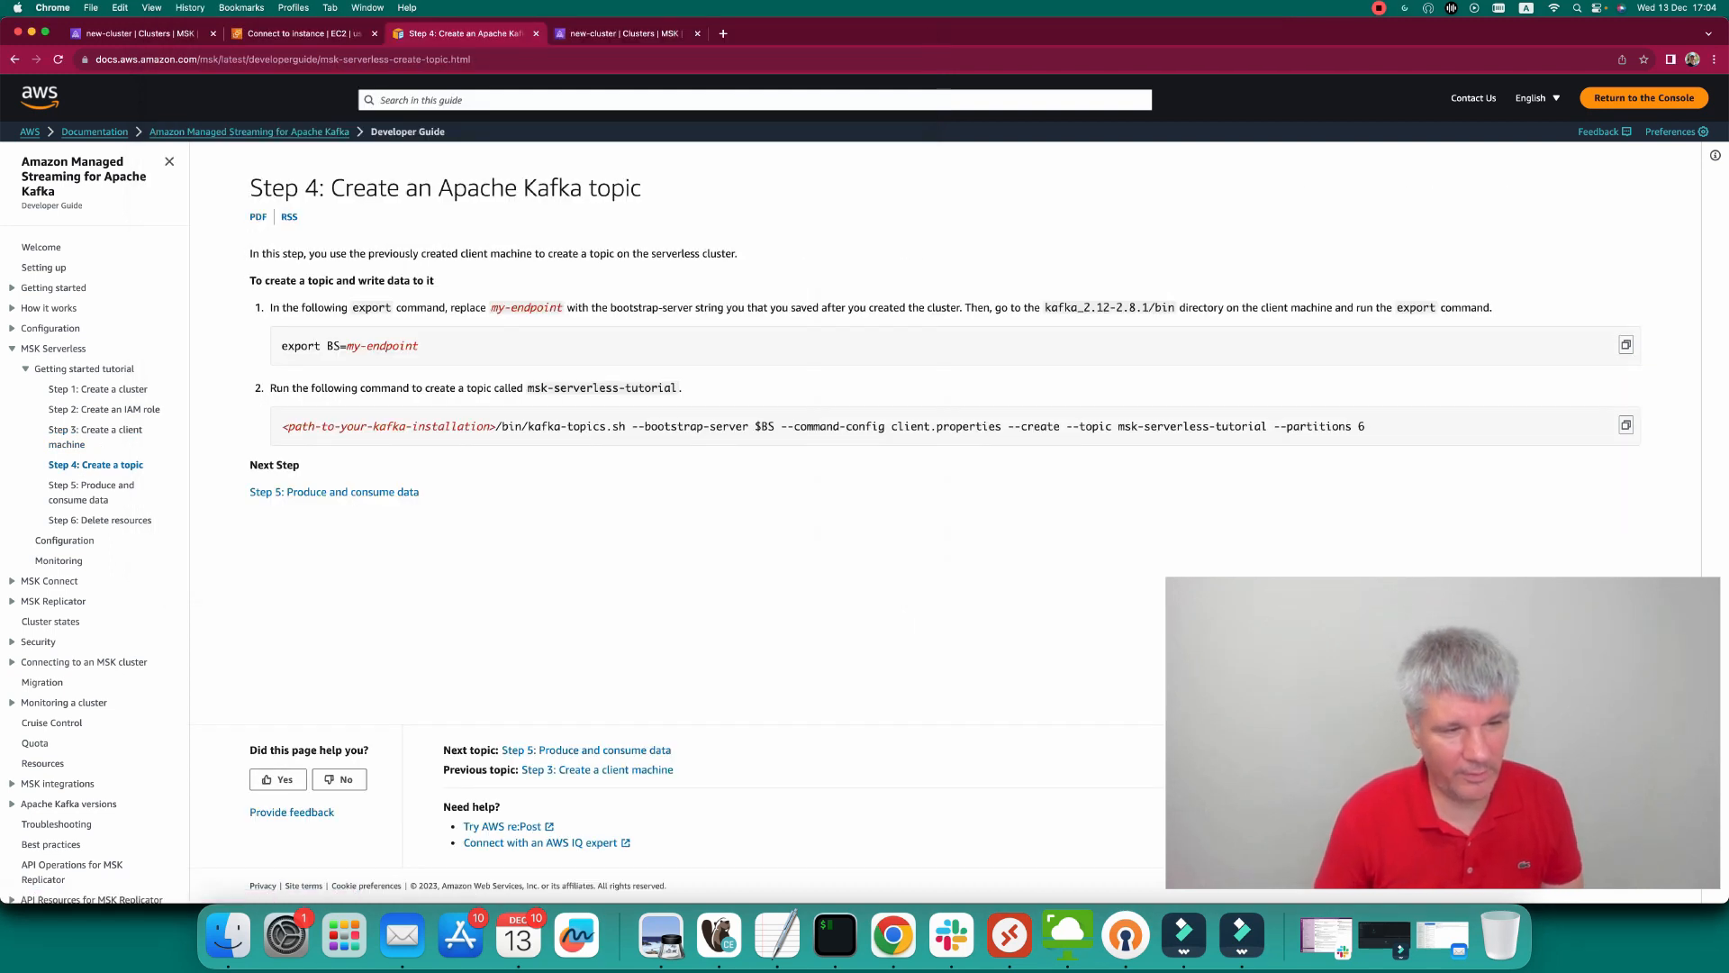
drag(340, 346, 280, 346)
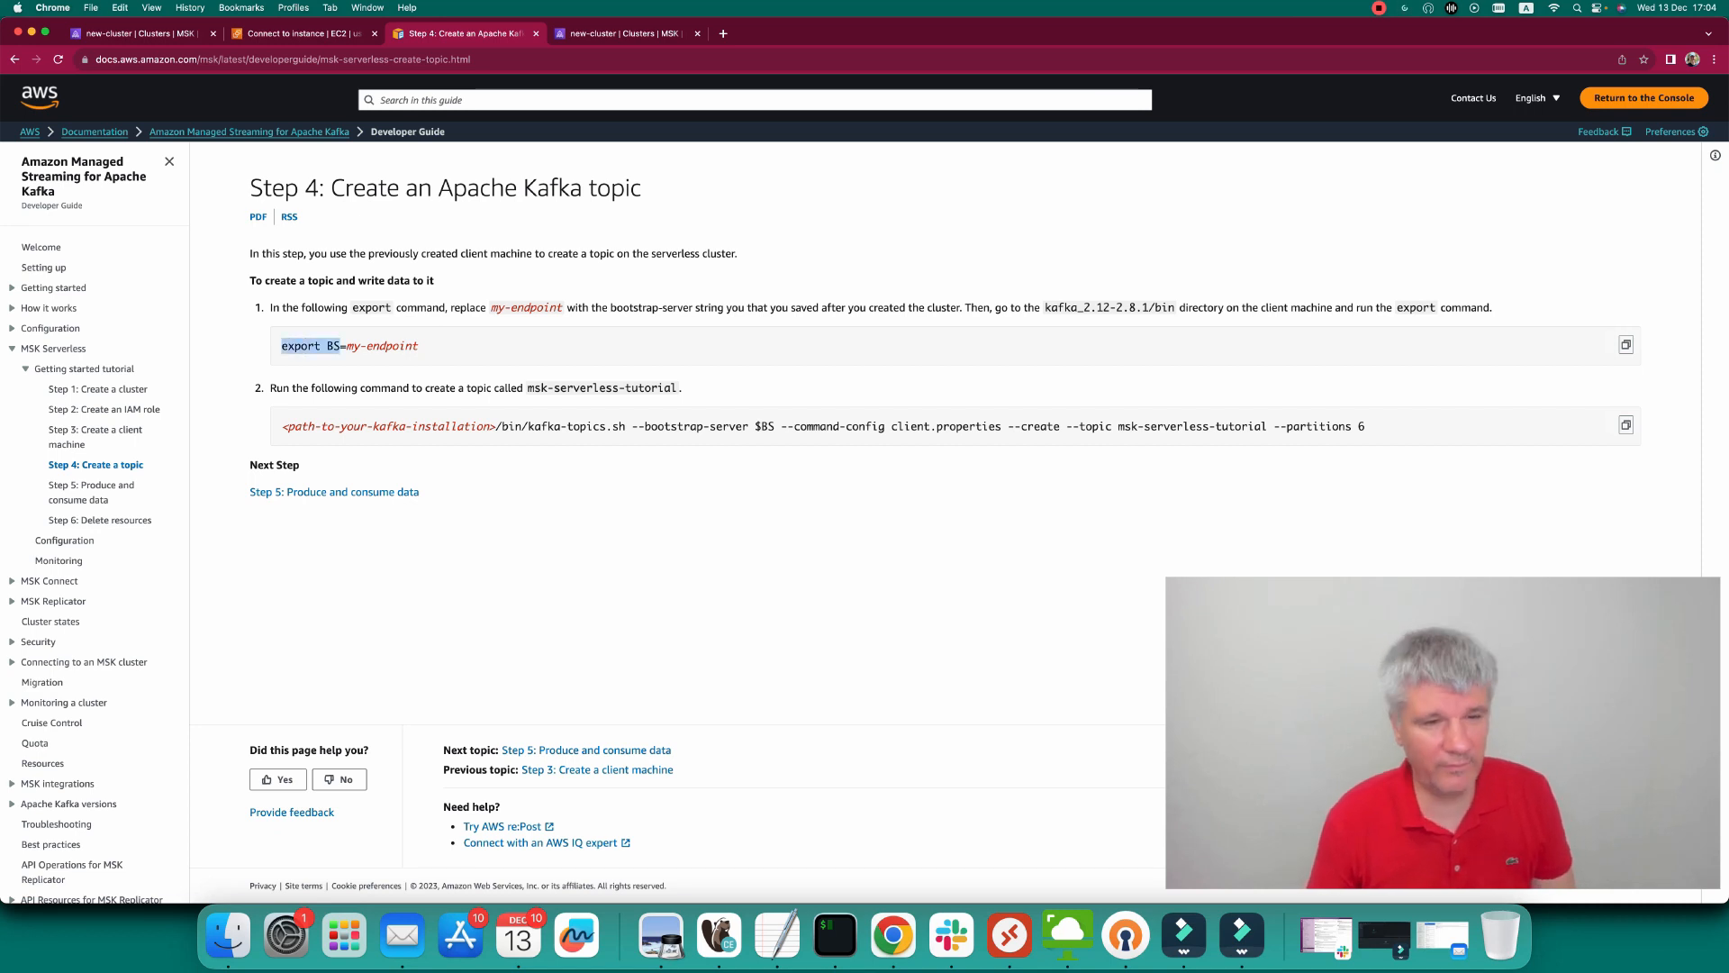
key(super+1)
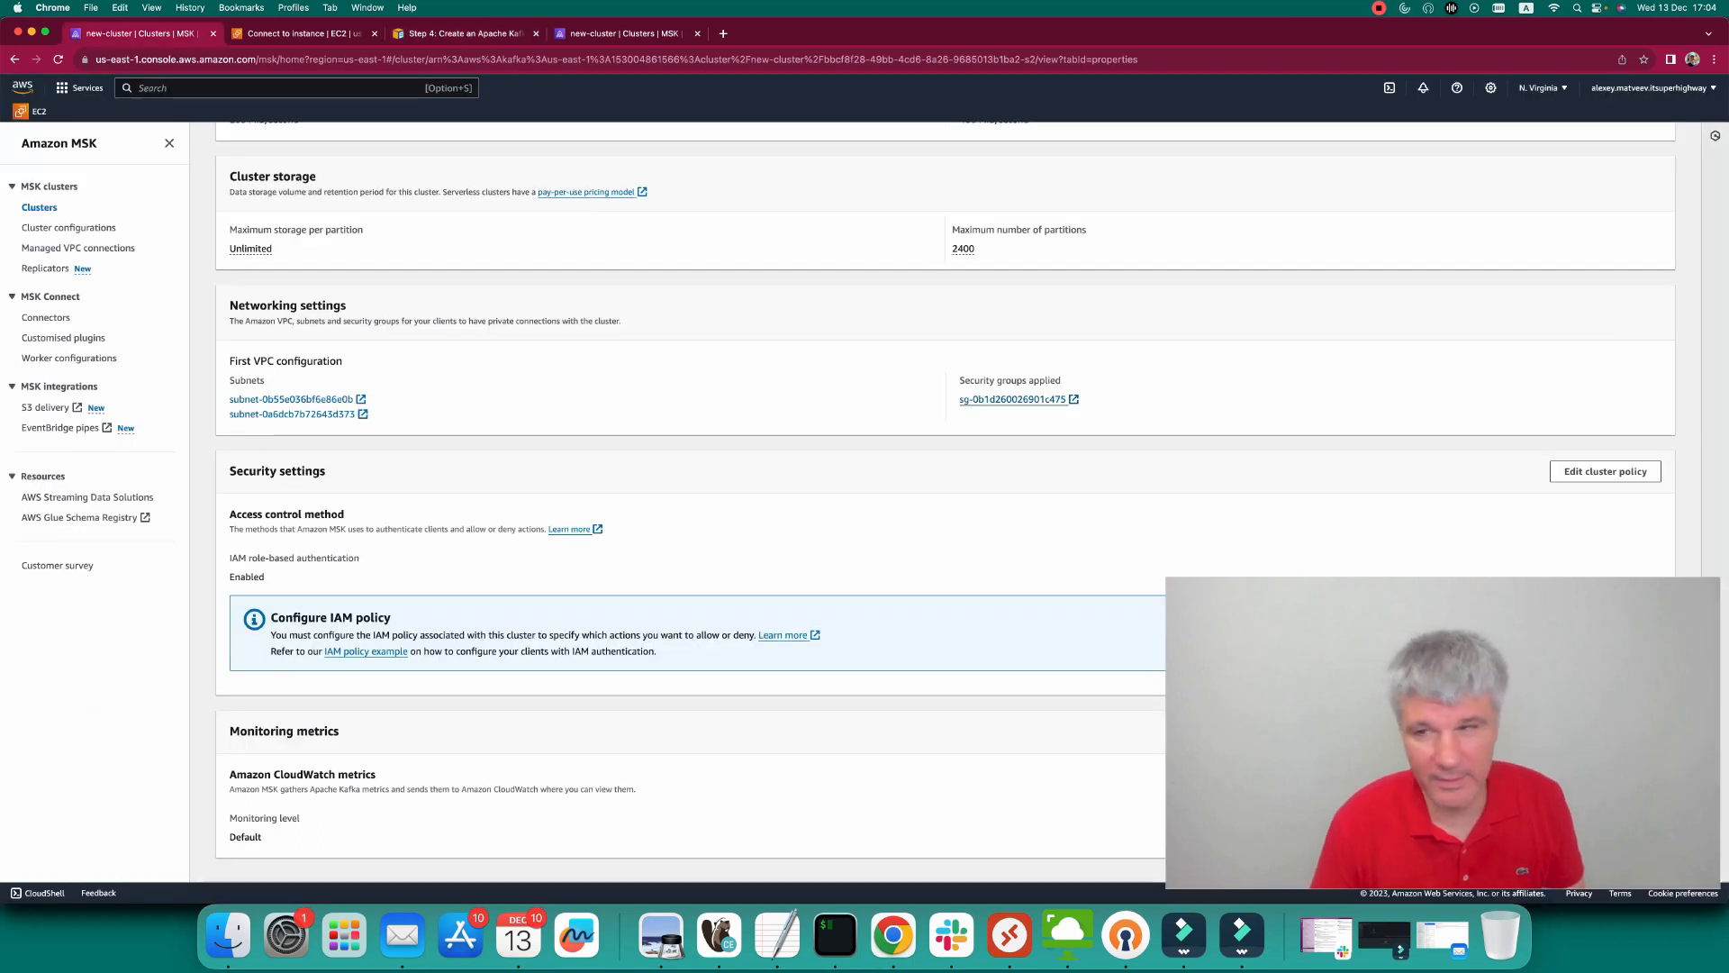
click(1592, 371)
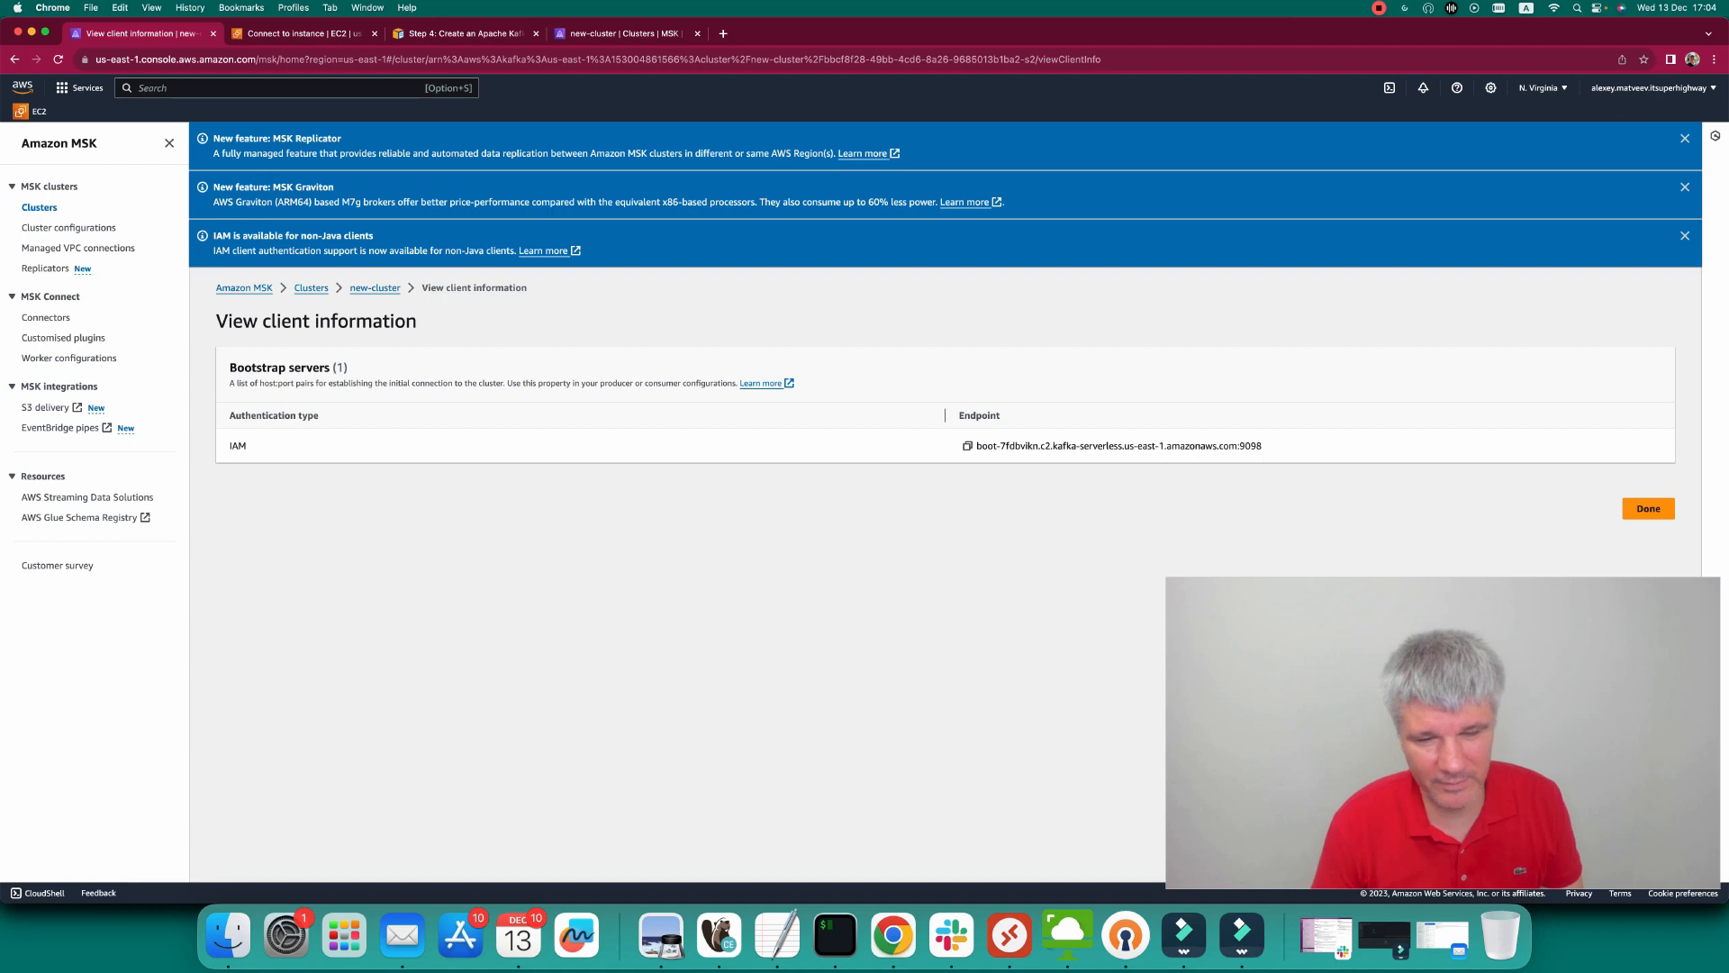
click(967, 444)
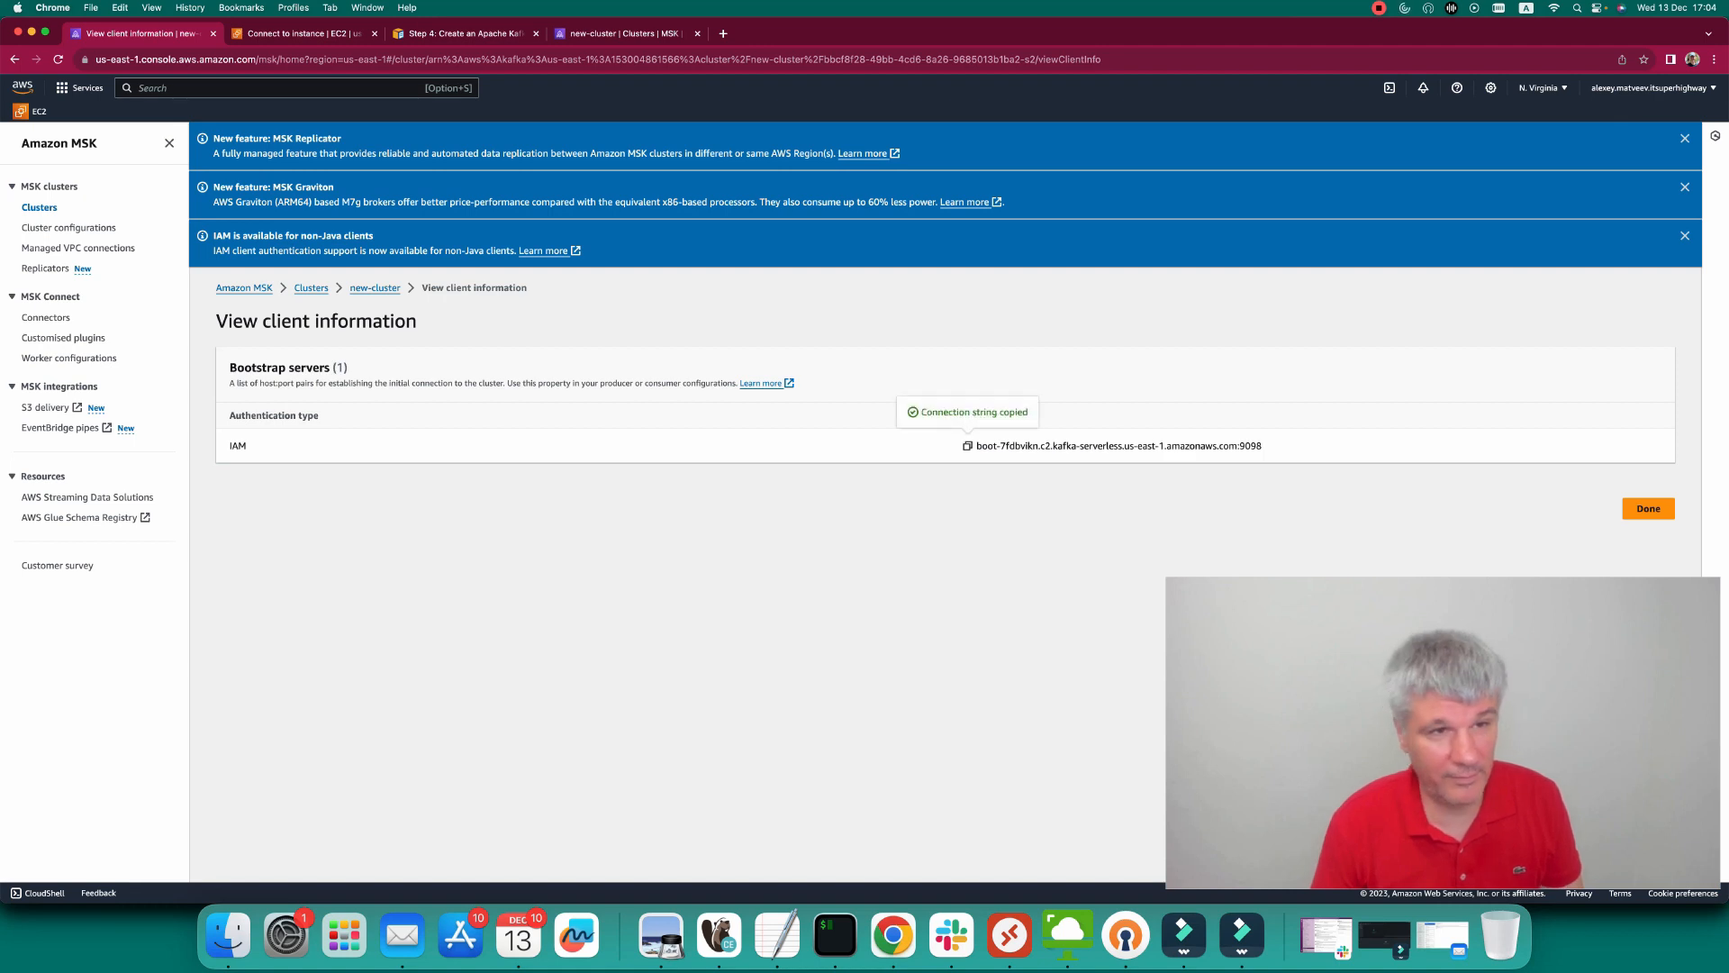
In iTerm2, export BS with the copied endpoint boot-7fdbvikn.c2.kafka-serverless.us-east-1.amazonaws.com:9098.
click(834, 937)
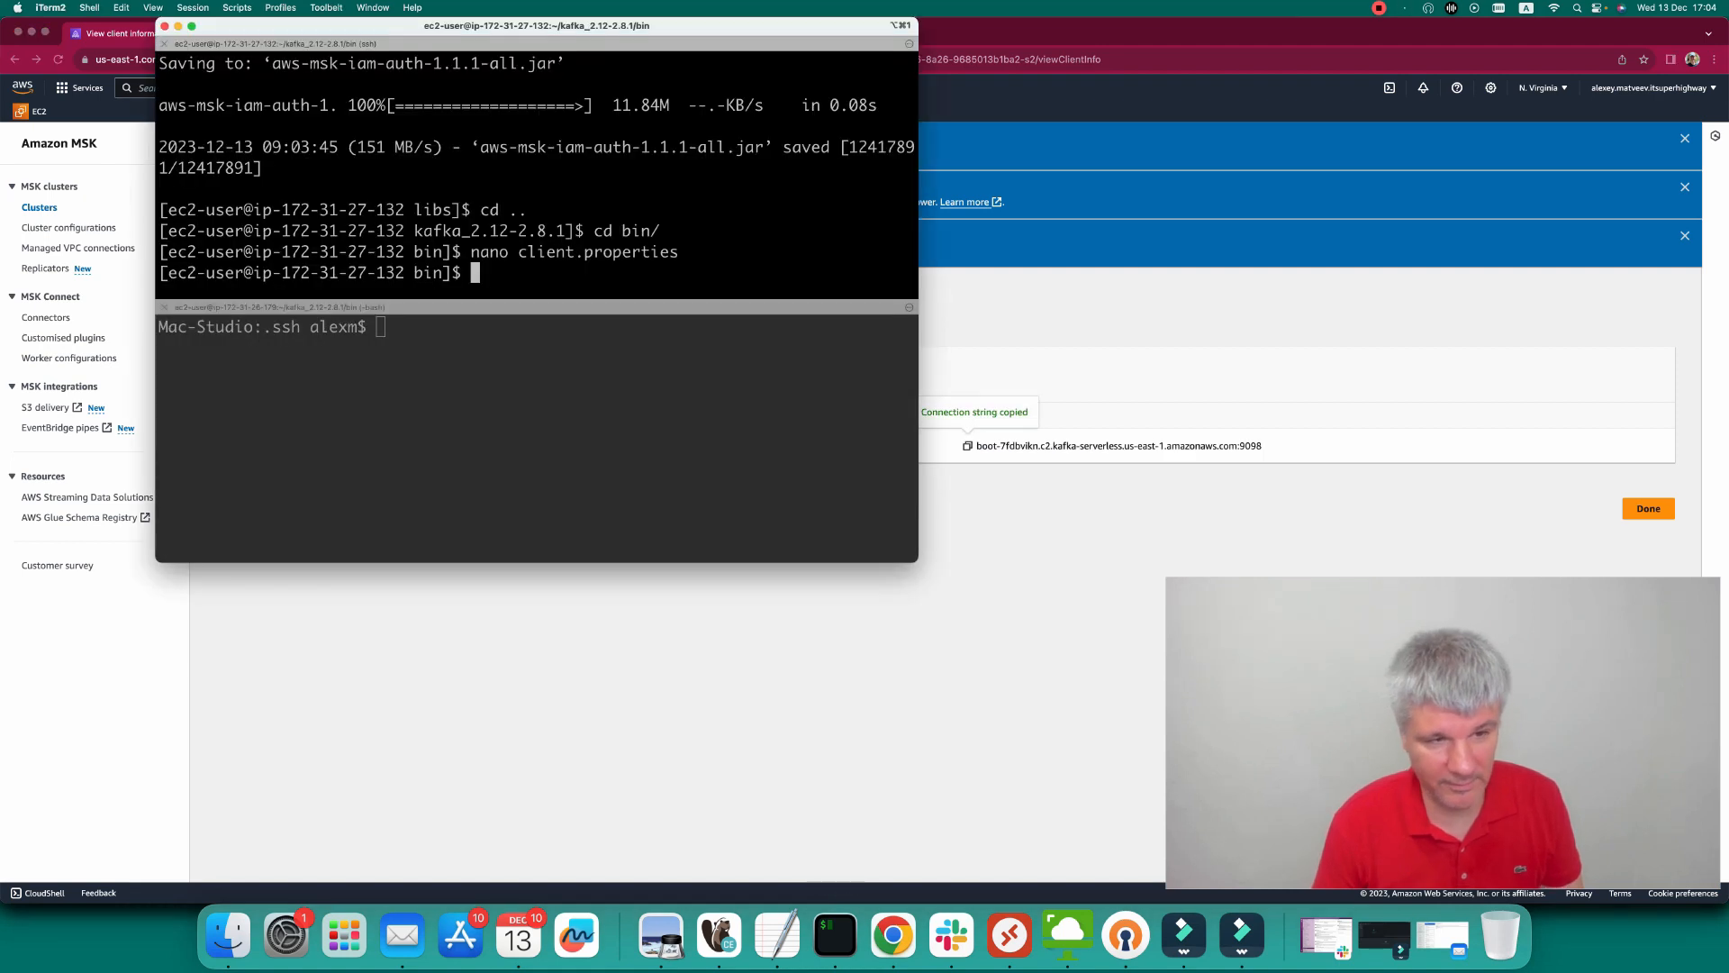
text(export )
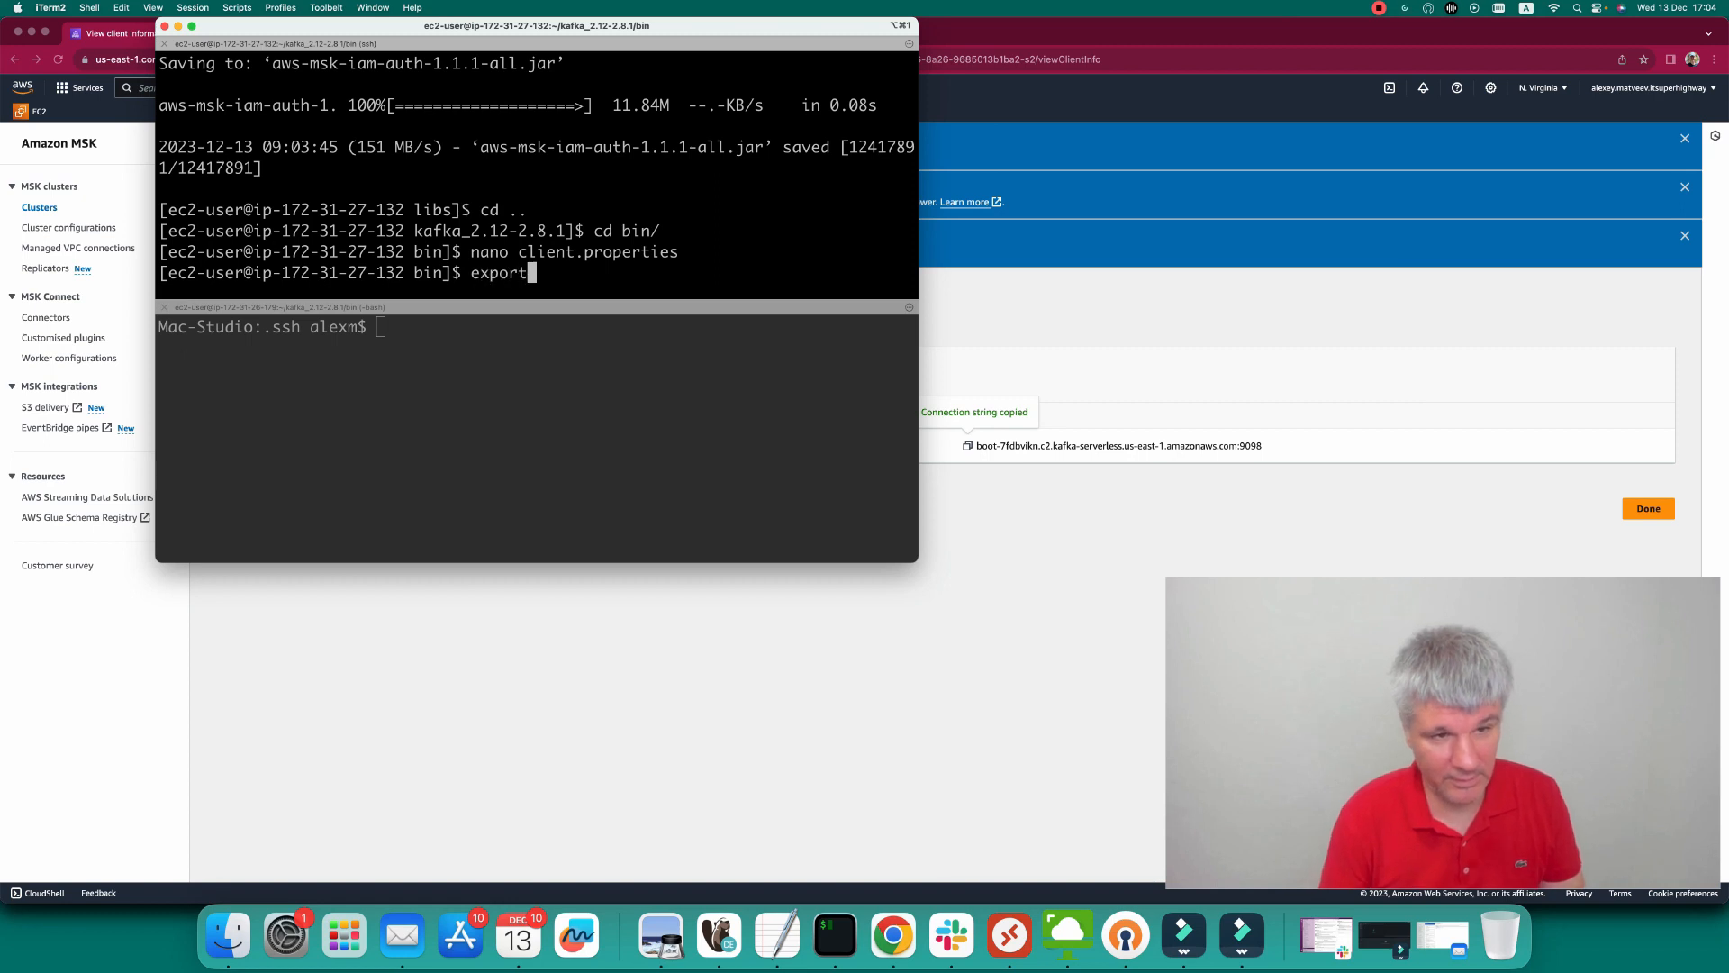
text(BS=)
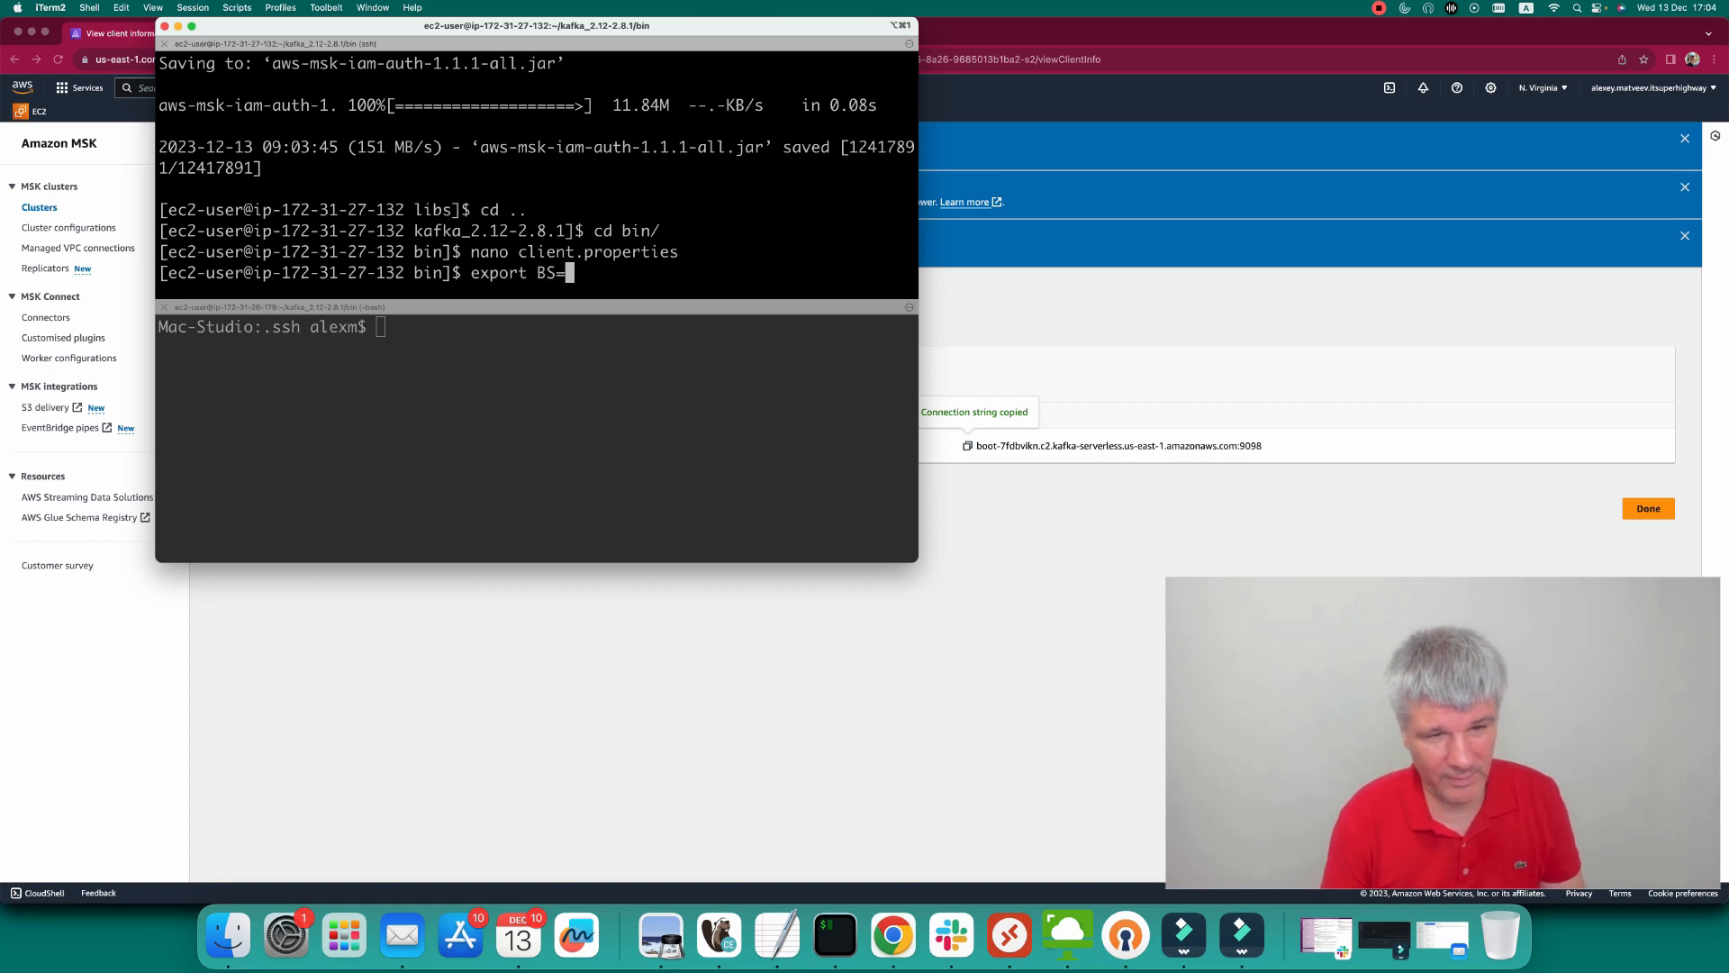
key(super+v)
key(Return)
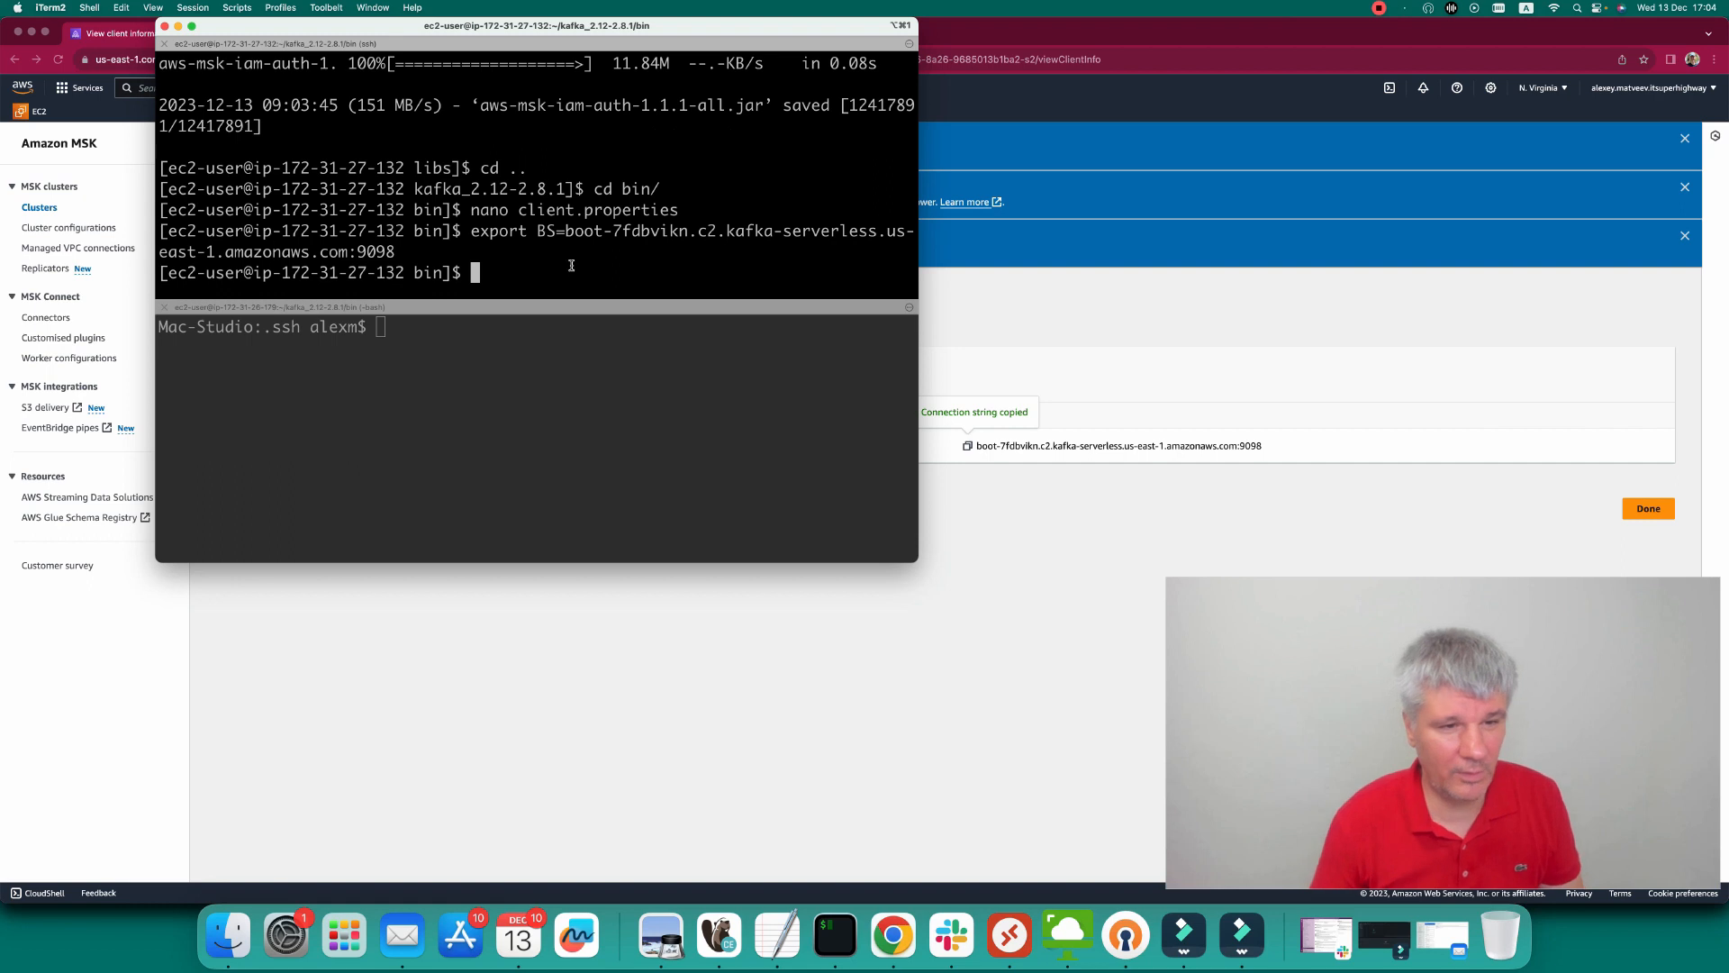
Copy the guide's kafka-topics.sh command in Chrome and run it with ./ in iTerm2 to create topic msk-serverless-tutorial with 6 partitions.
key(super+Tab)
key(super+3)
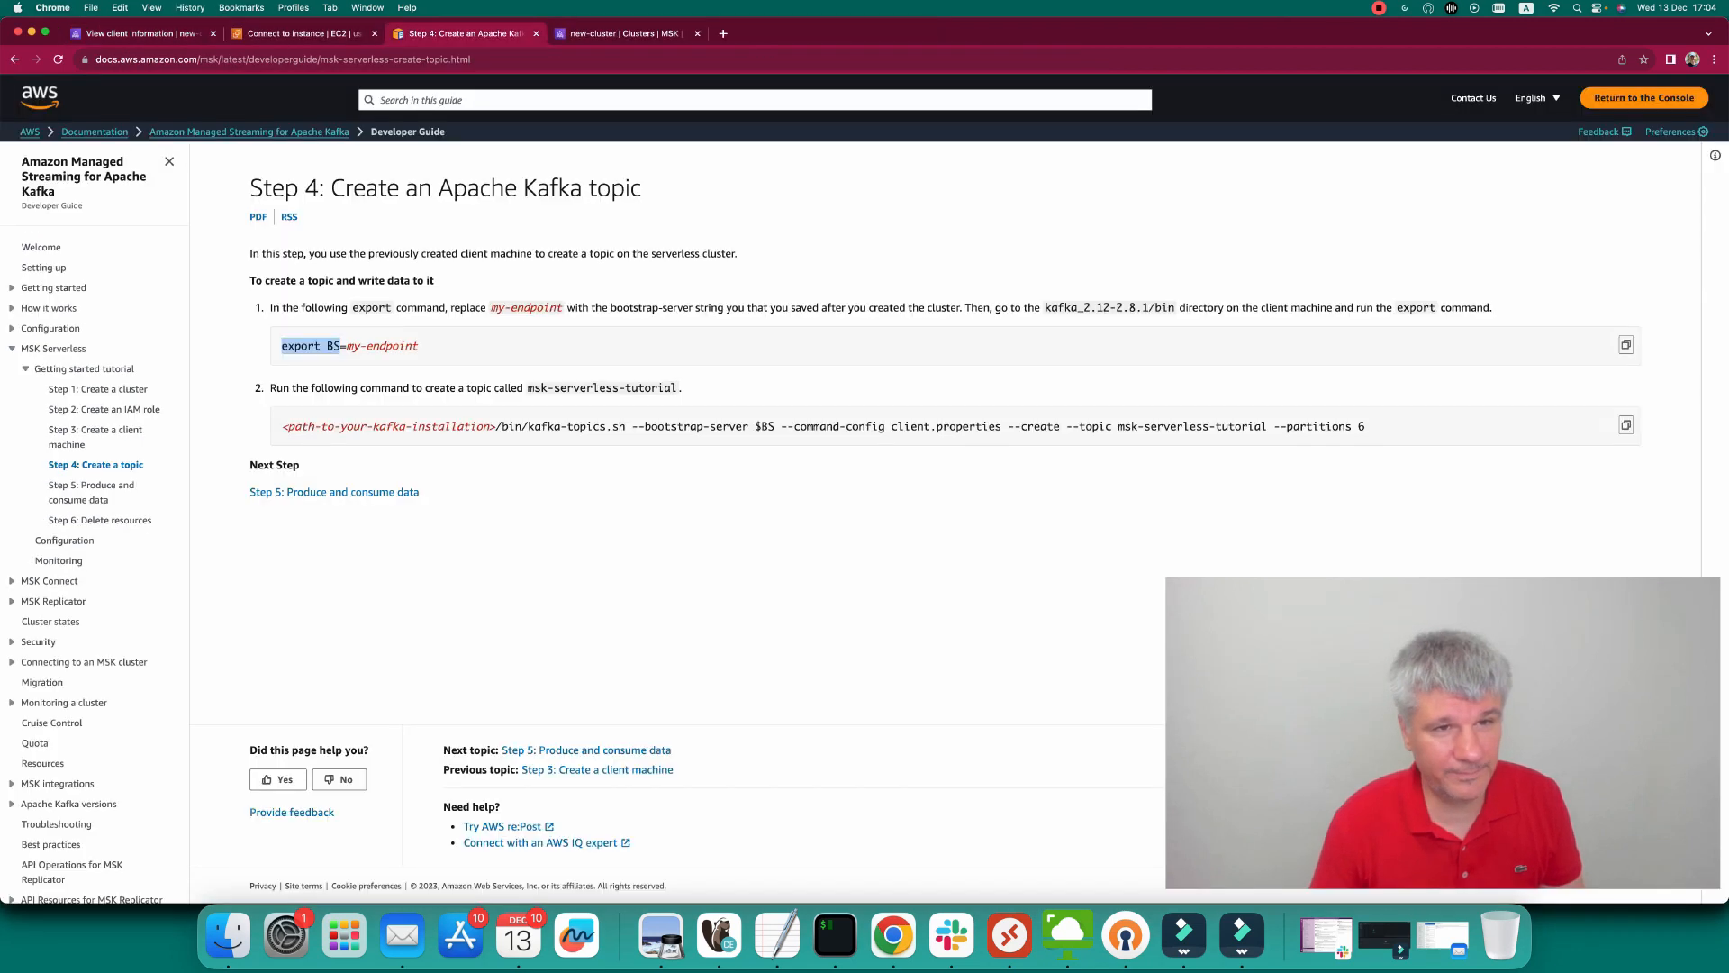
drag(529, 426, 1365, 425)
key(super+c)
key(super+Tab)
text(../)
key(BackSpace)
key(BackSpace)
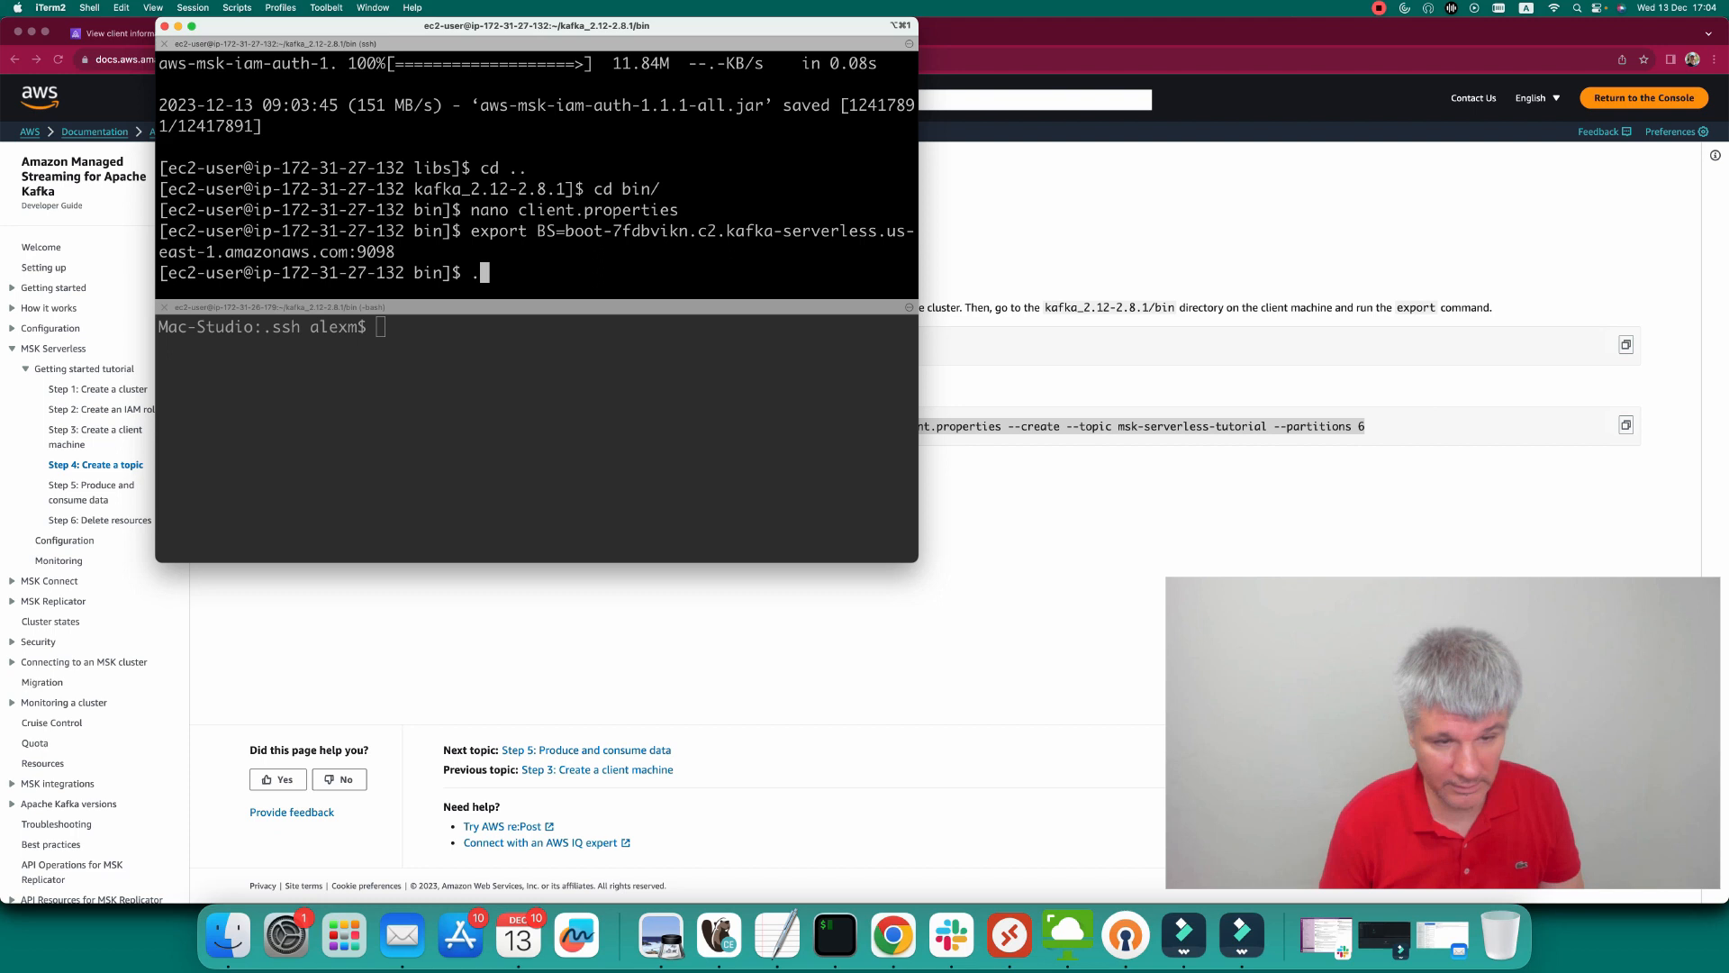
text(/)
key(super+v)
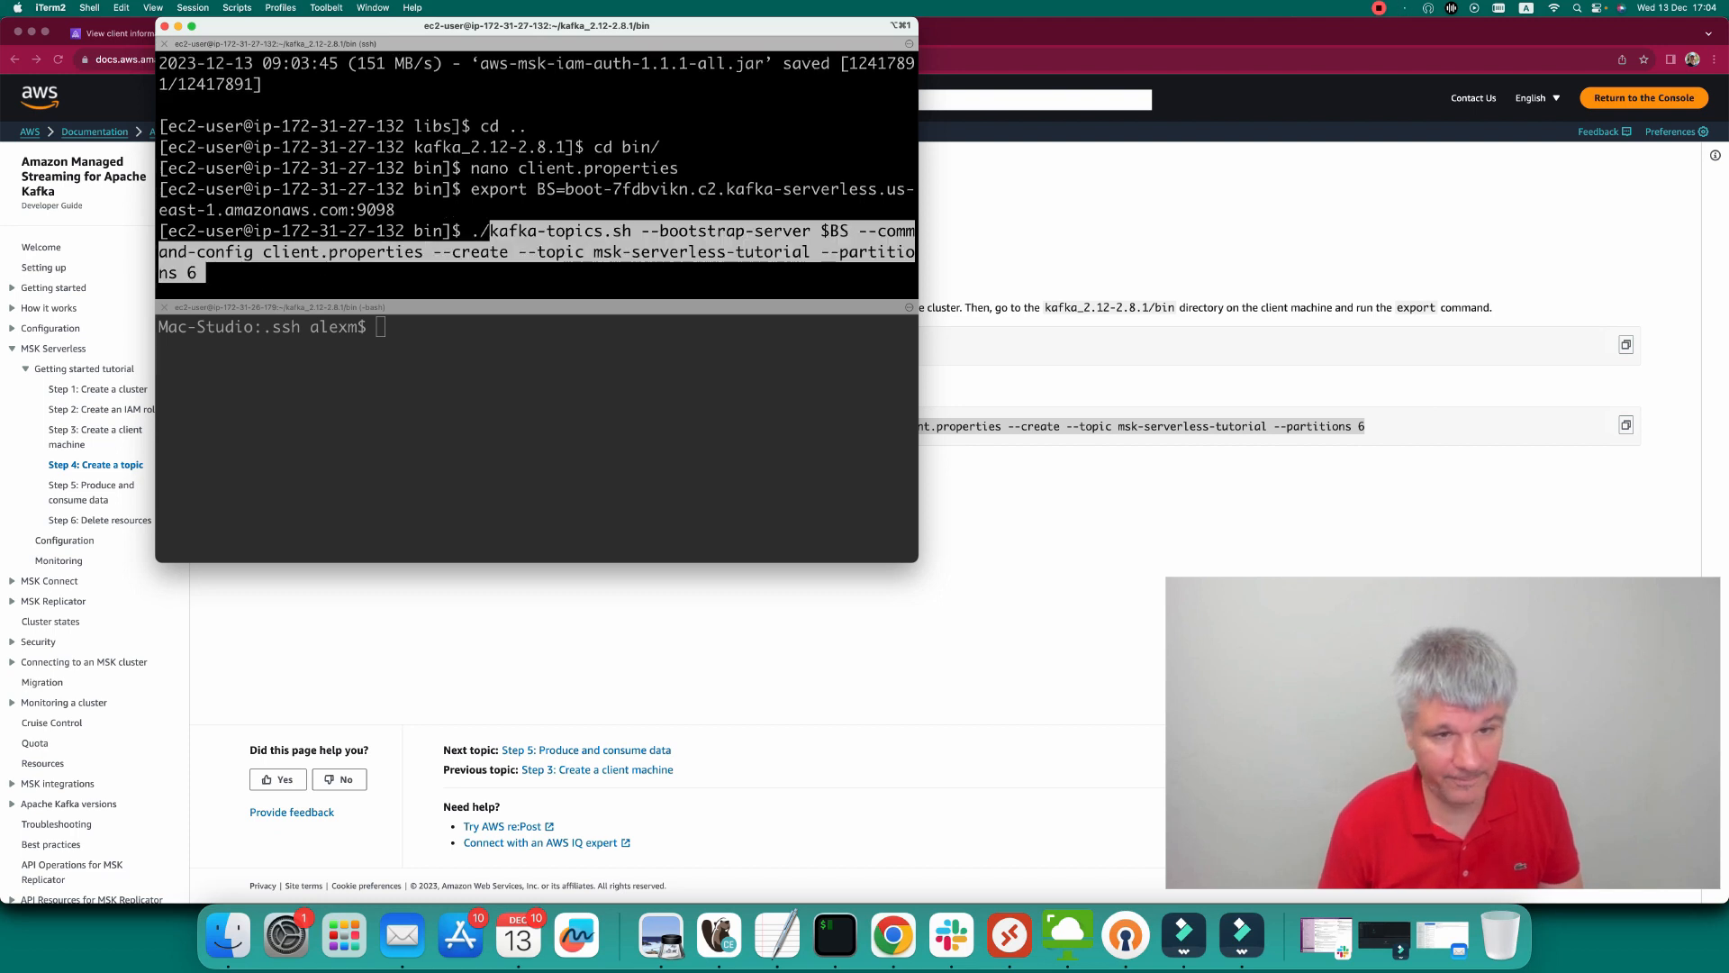
key(Return)
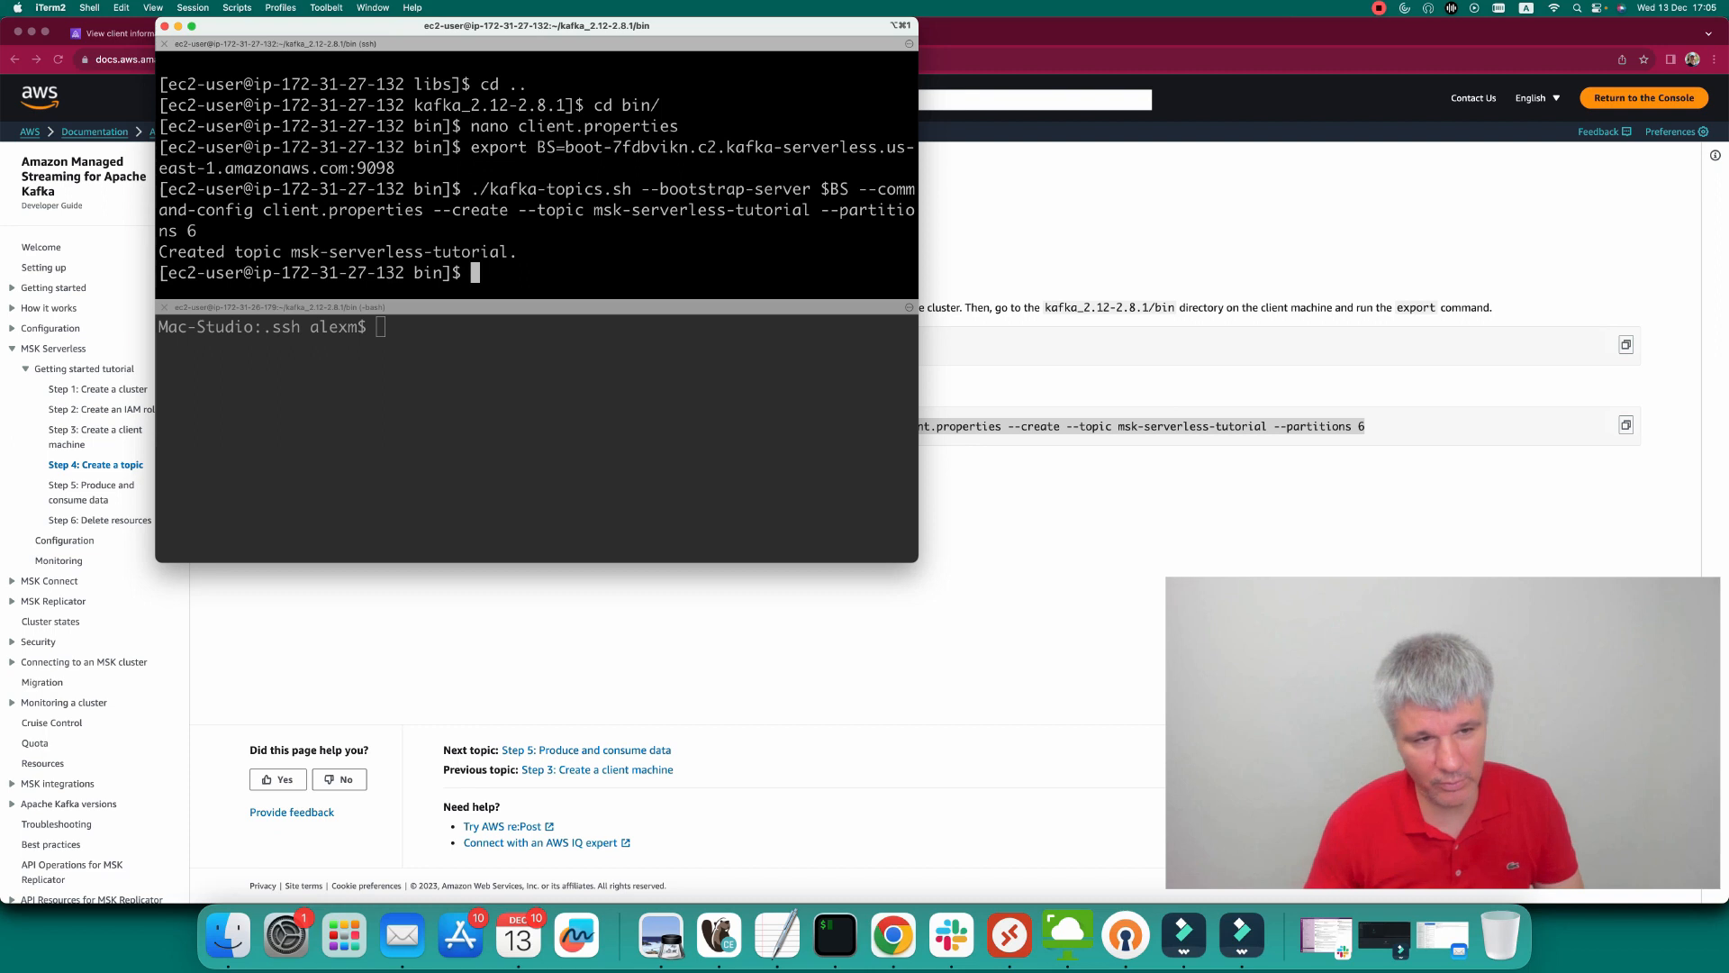
Copy the kafka-console-producer.sh command from the guide's Step 5 in Chrome and run it with ./ in iTerm2 for topic msk-serverless-tutorial.
key(super+Tab)
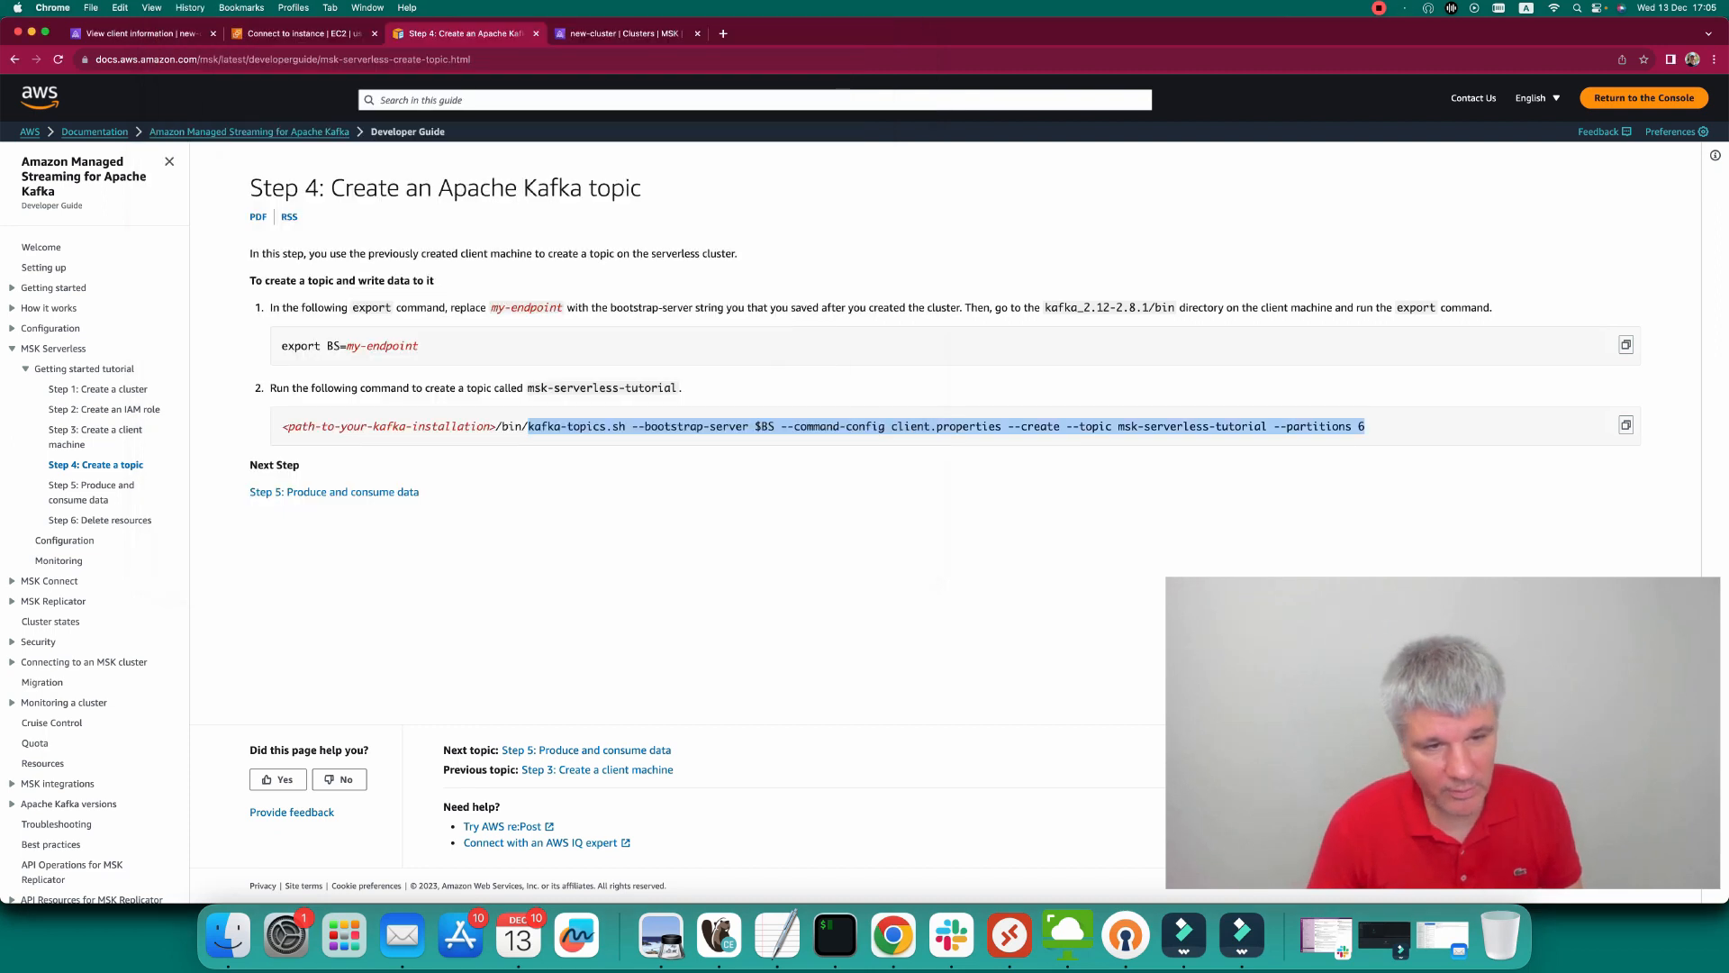
click(90, 492)
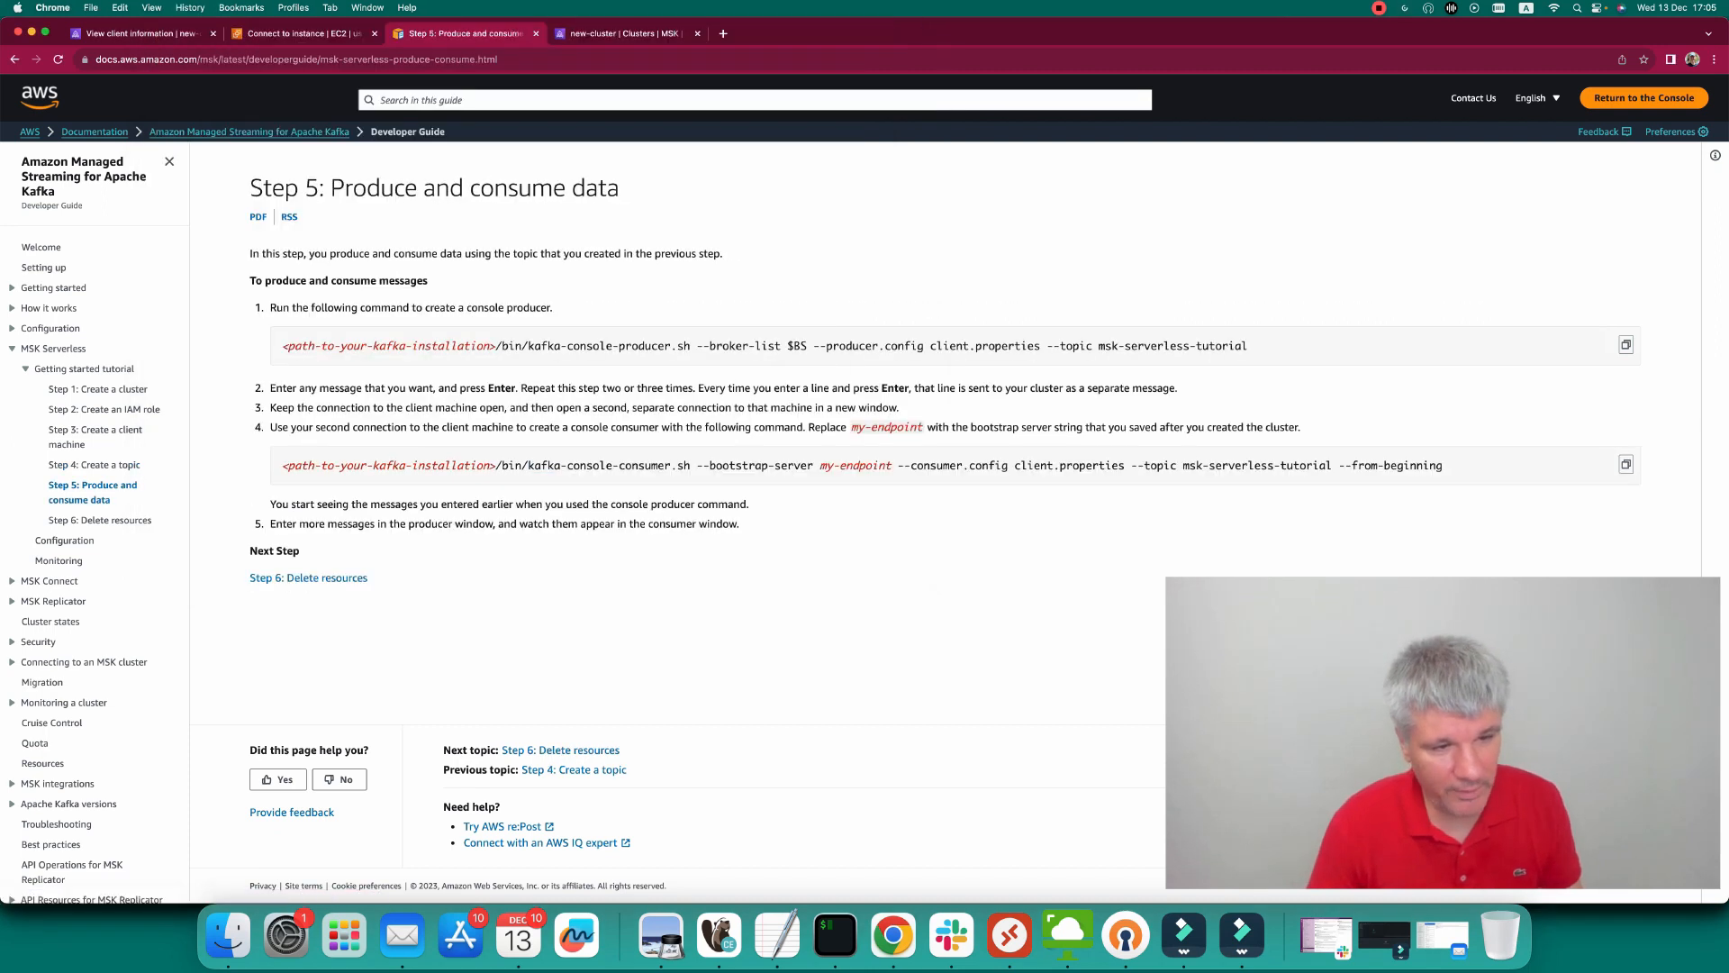
drag(527, 346, 1248, 345)
key(super+Tab)
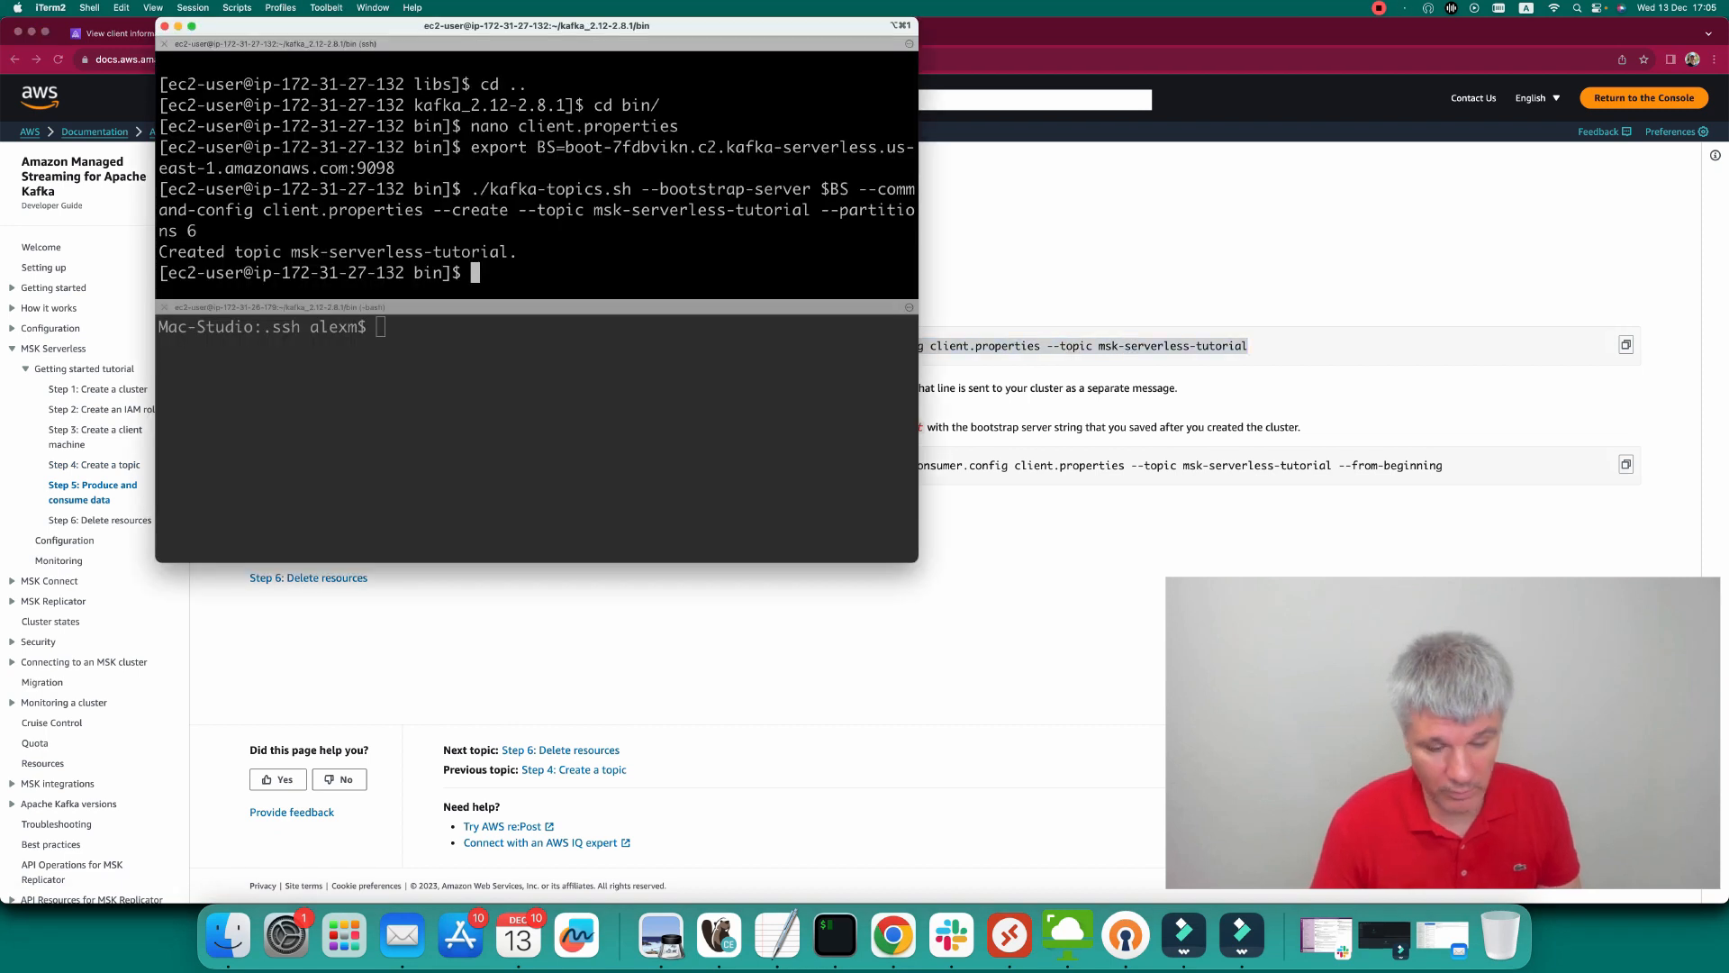
key(super+v)
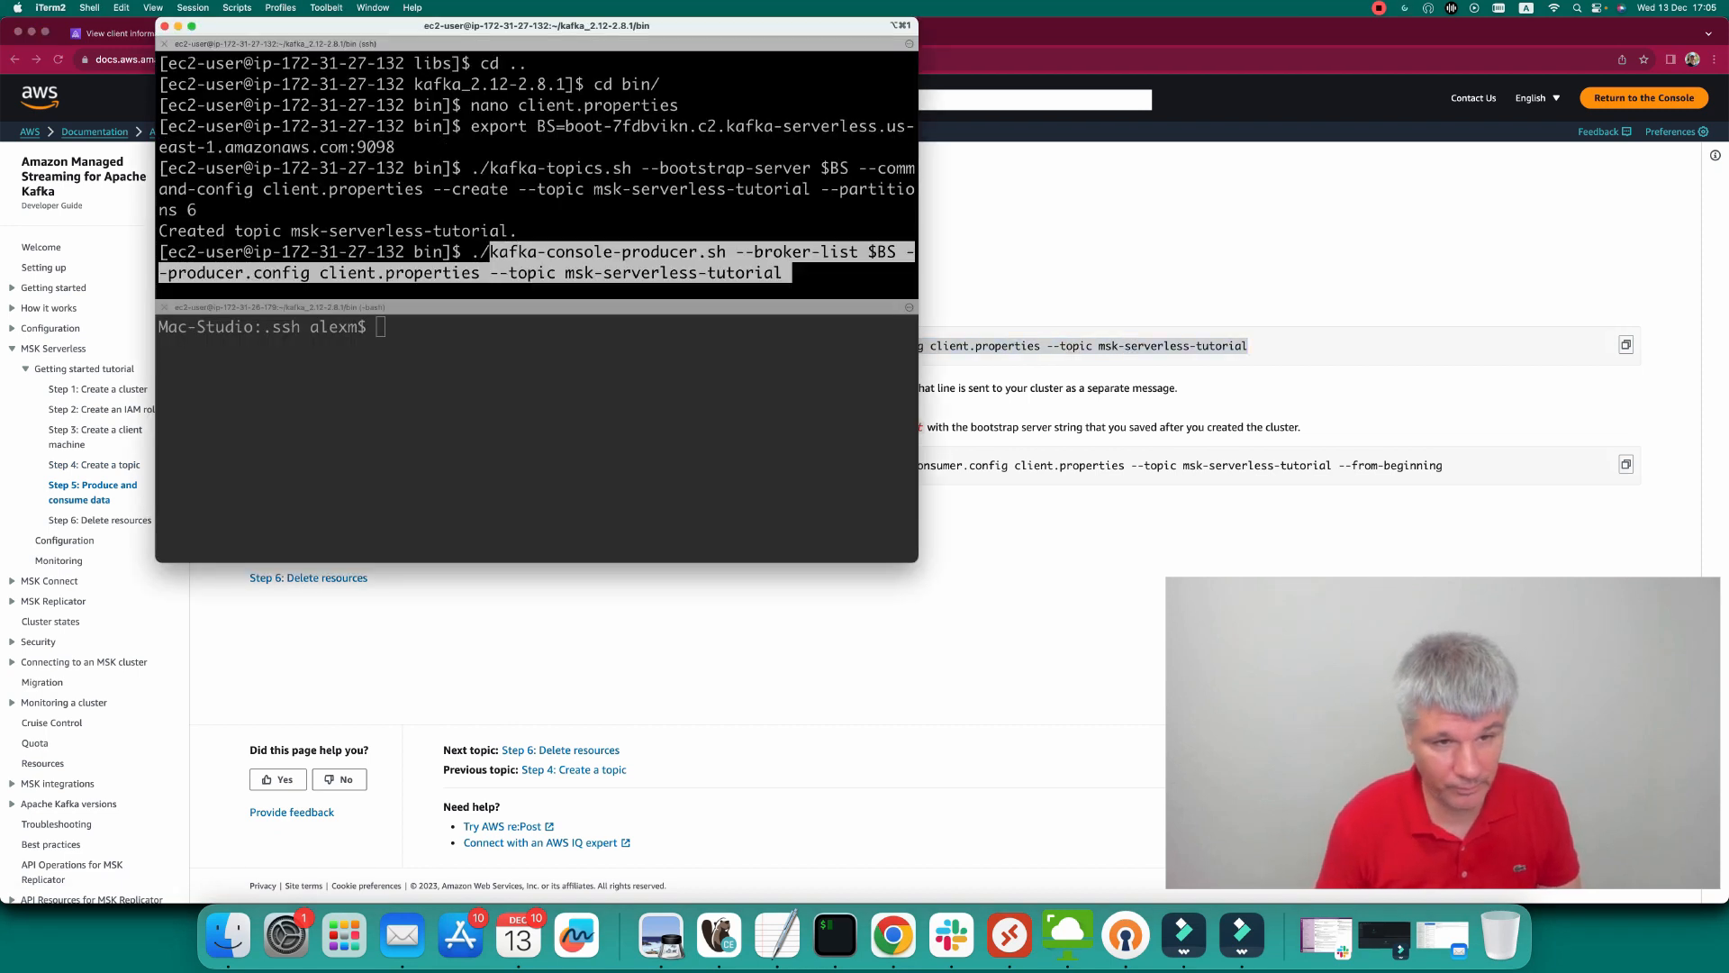
key(Return)
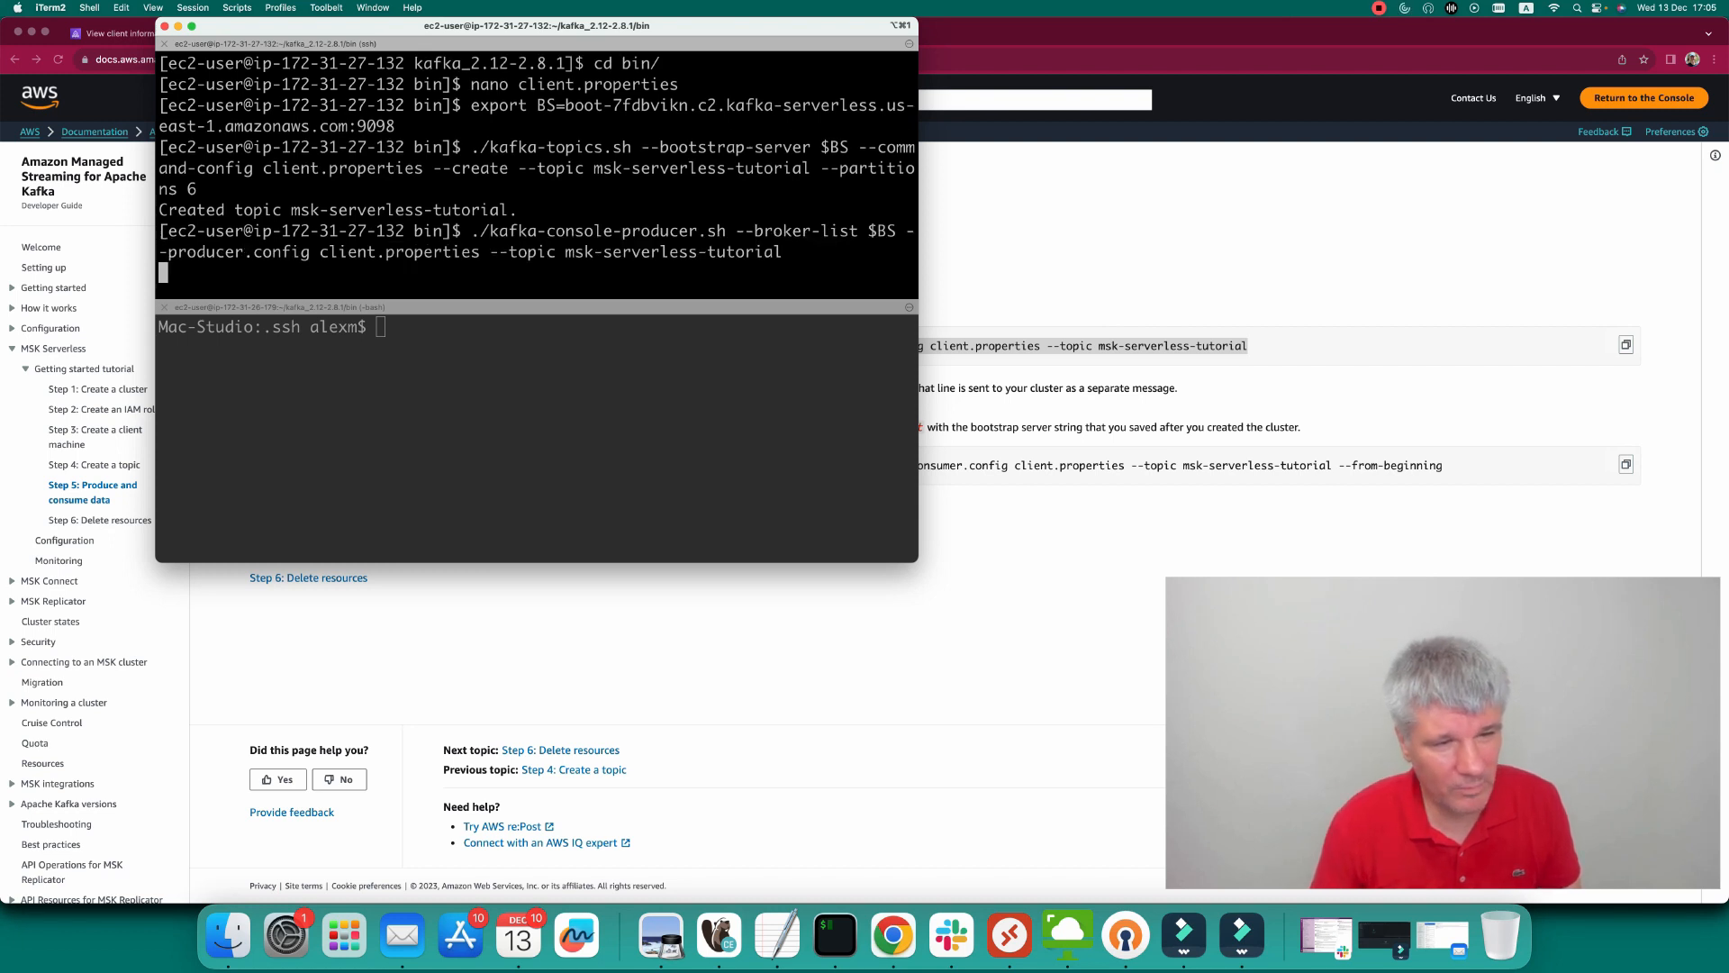
Send the messages asdfasd and adsfasdf through the console producer.
text(asdfasd)
key(Return)
text(adsfasdf)
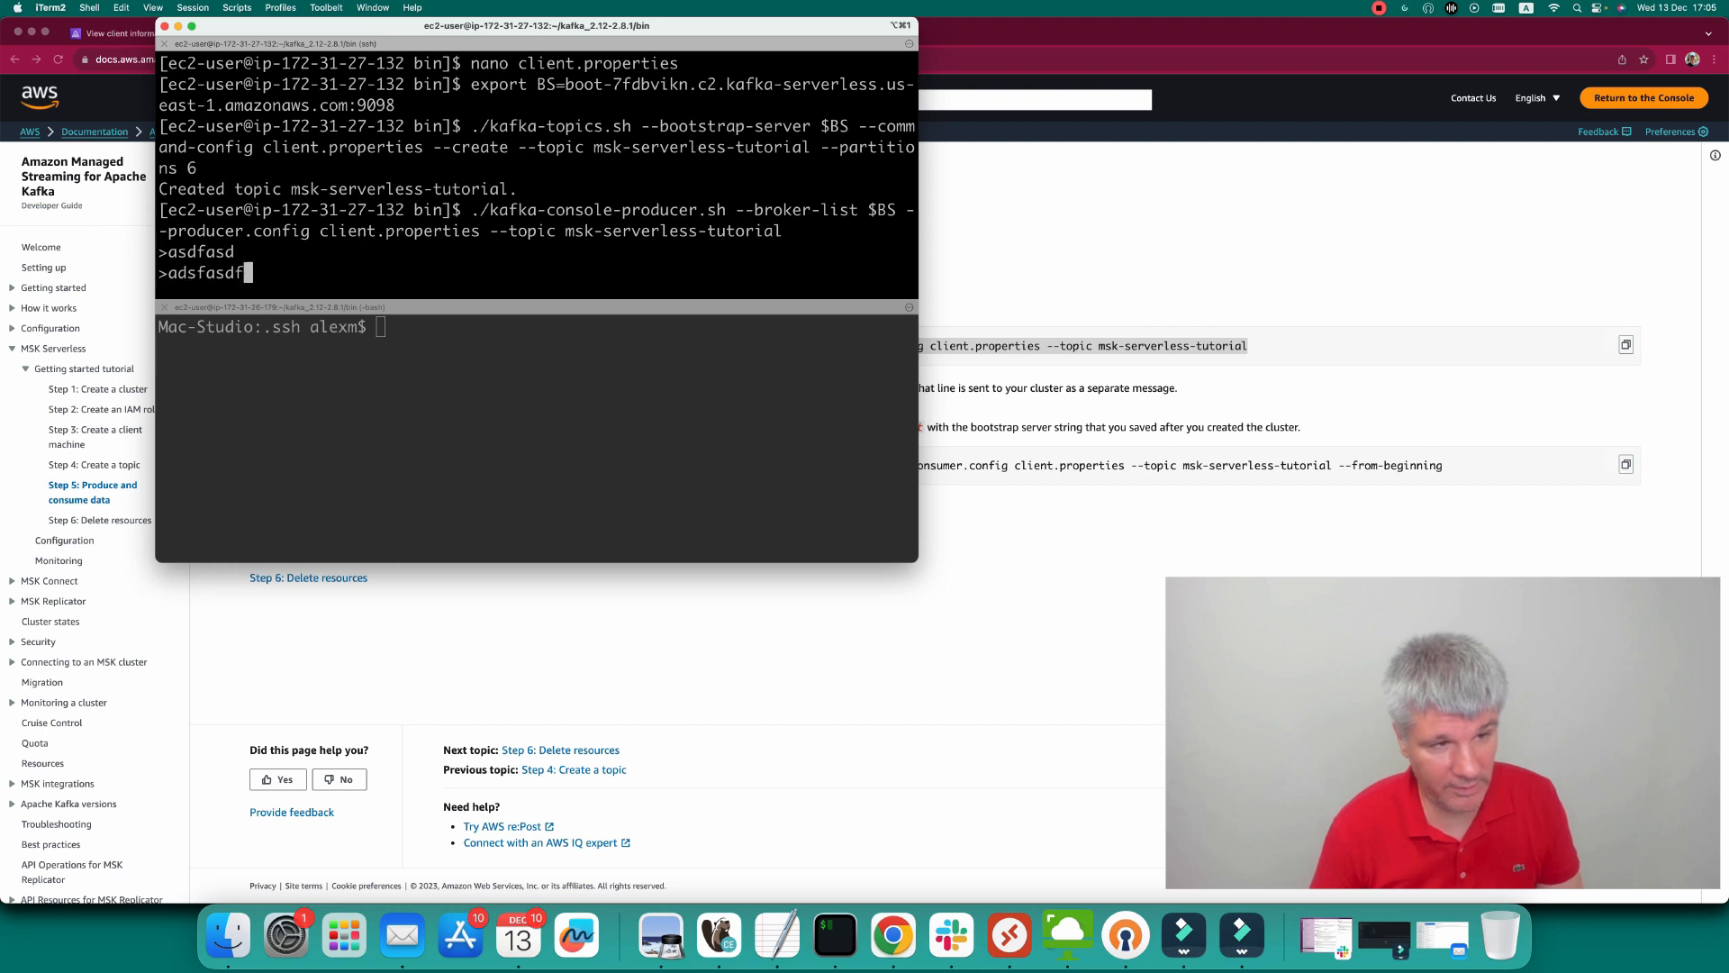
key(Return)
Copy the client instance's SSH command from the EC2 connect page in Chrome and run it in iTerm2's second terminal session with my_key_pair.pem.
key(super+bracketright)
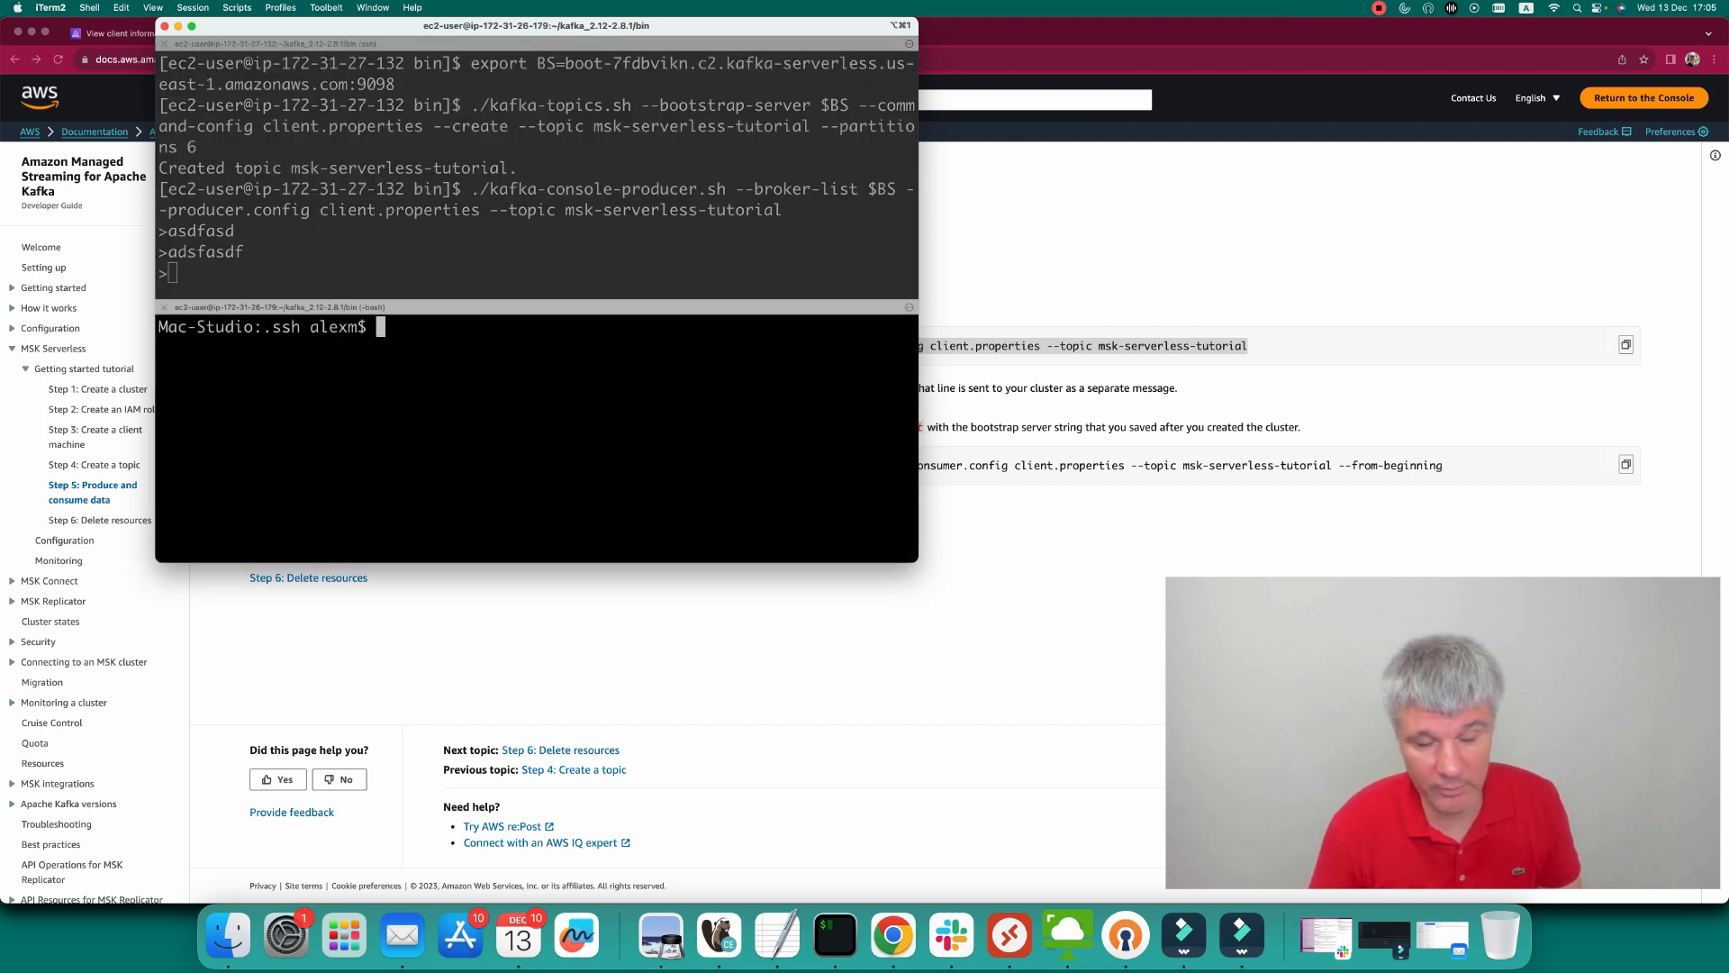
key(super+Tab)
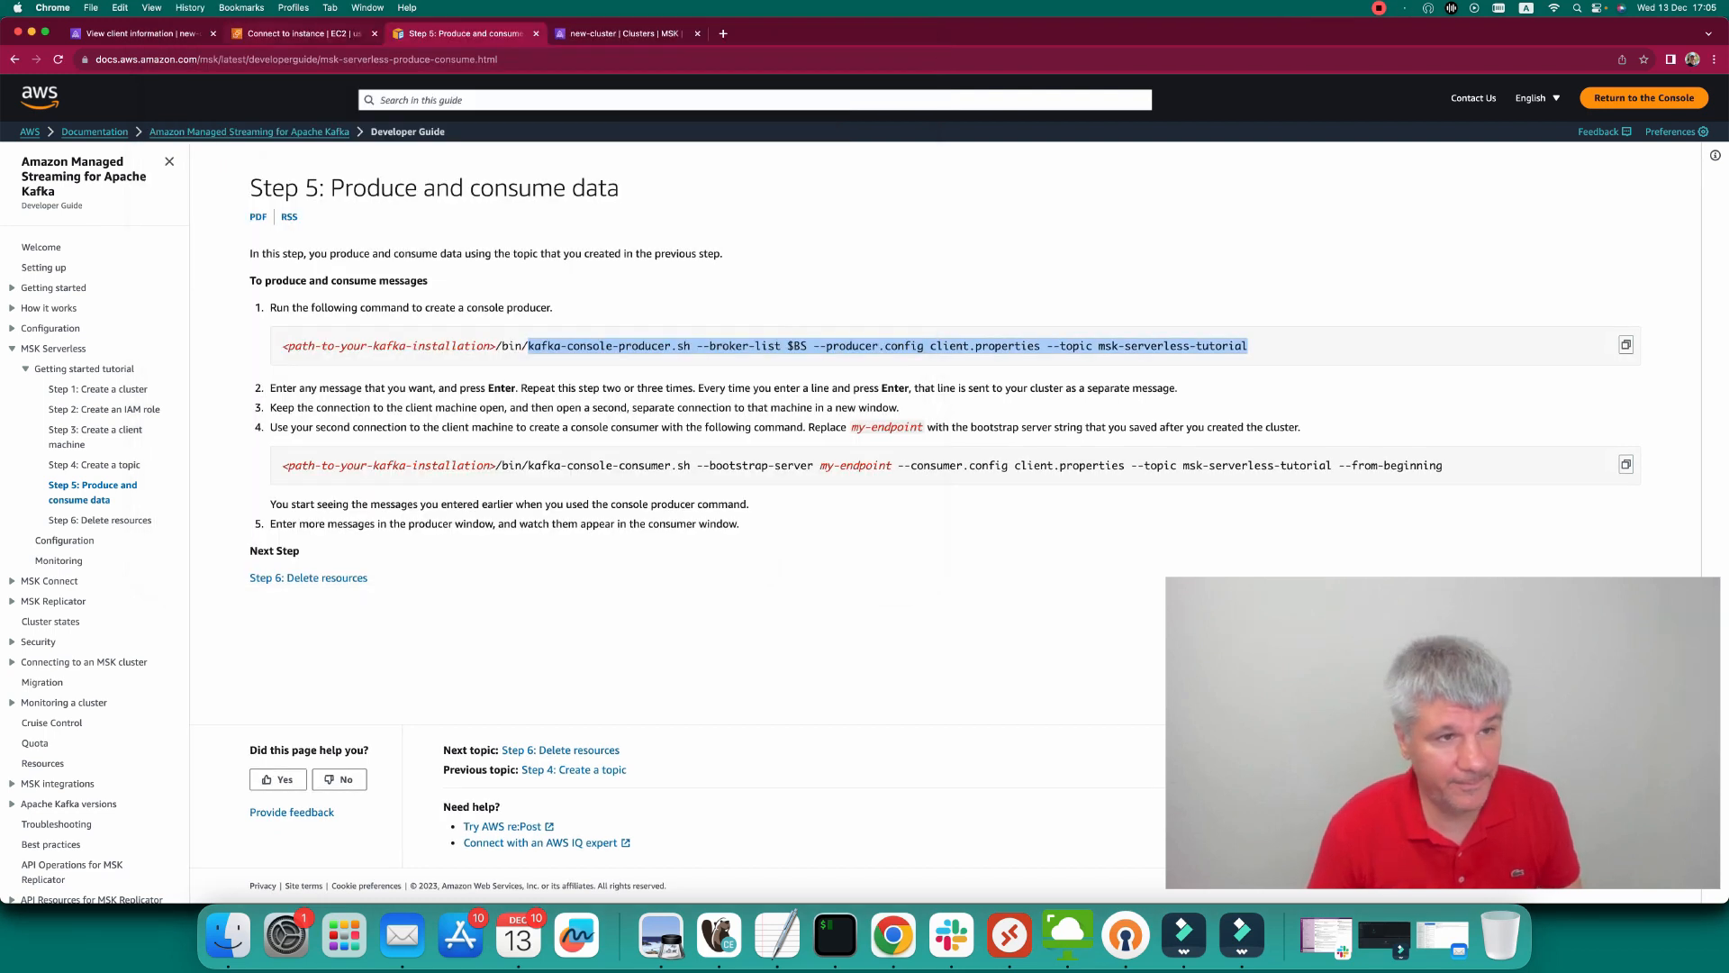
key(super+shift+bracketleft)
key(super+Tab)
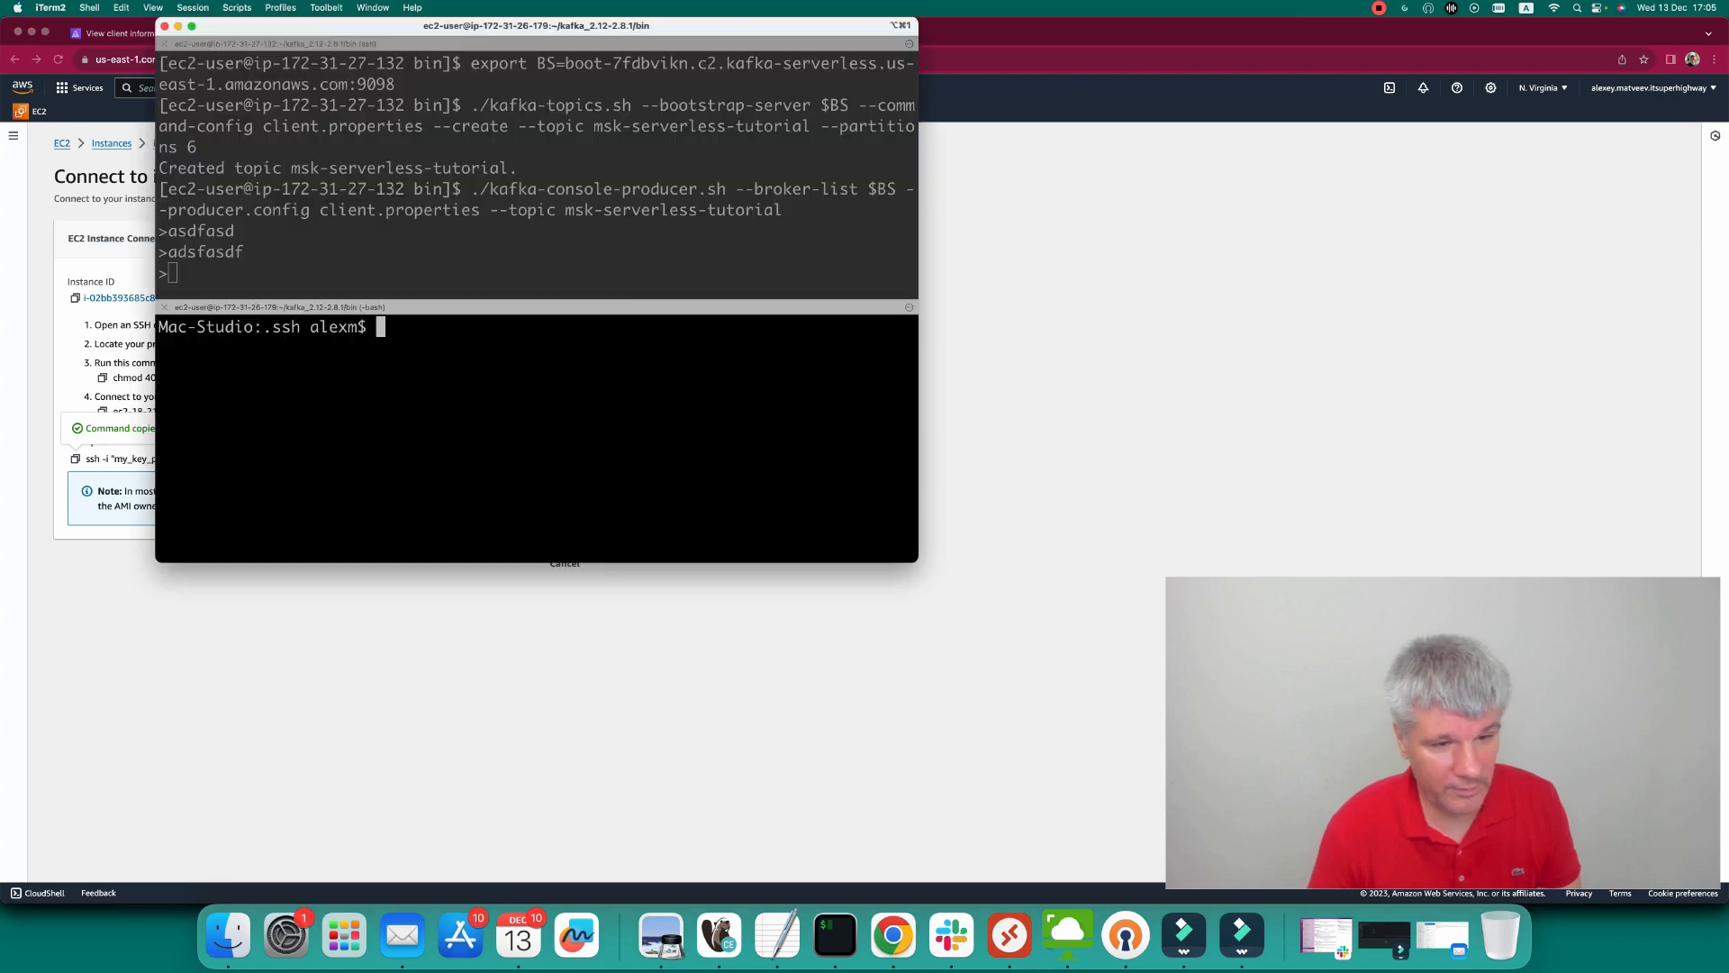
key(super+v)
key(Return)
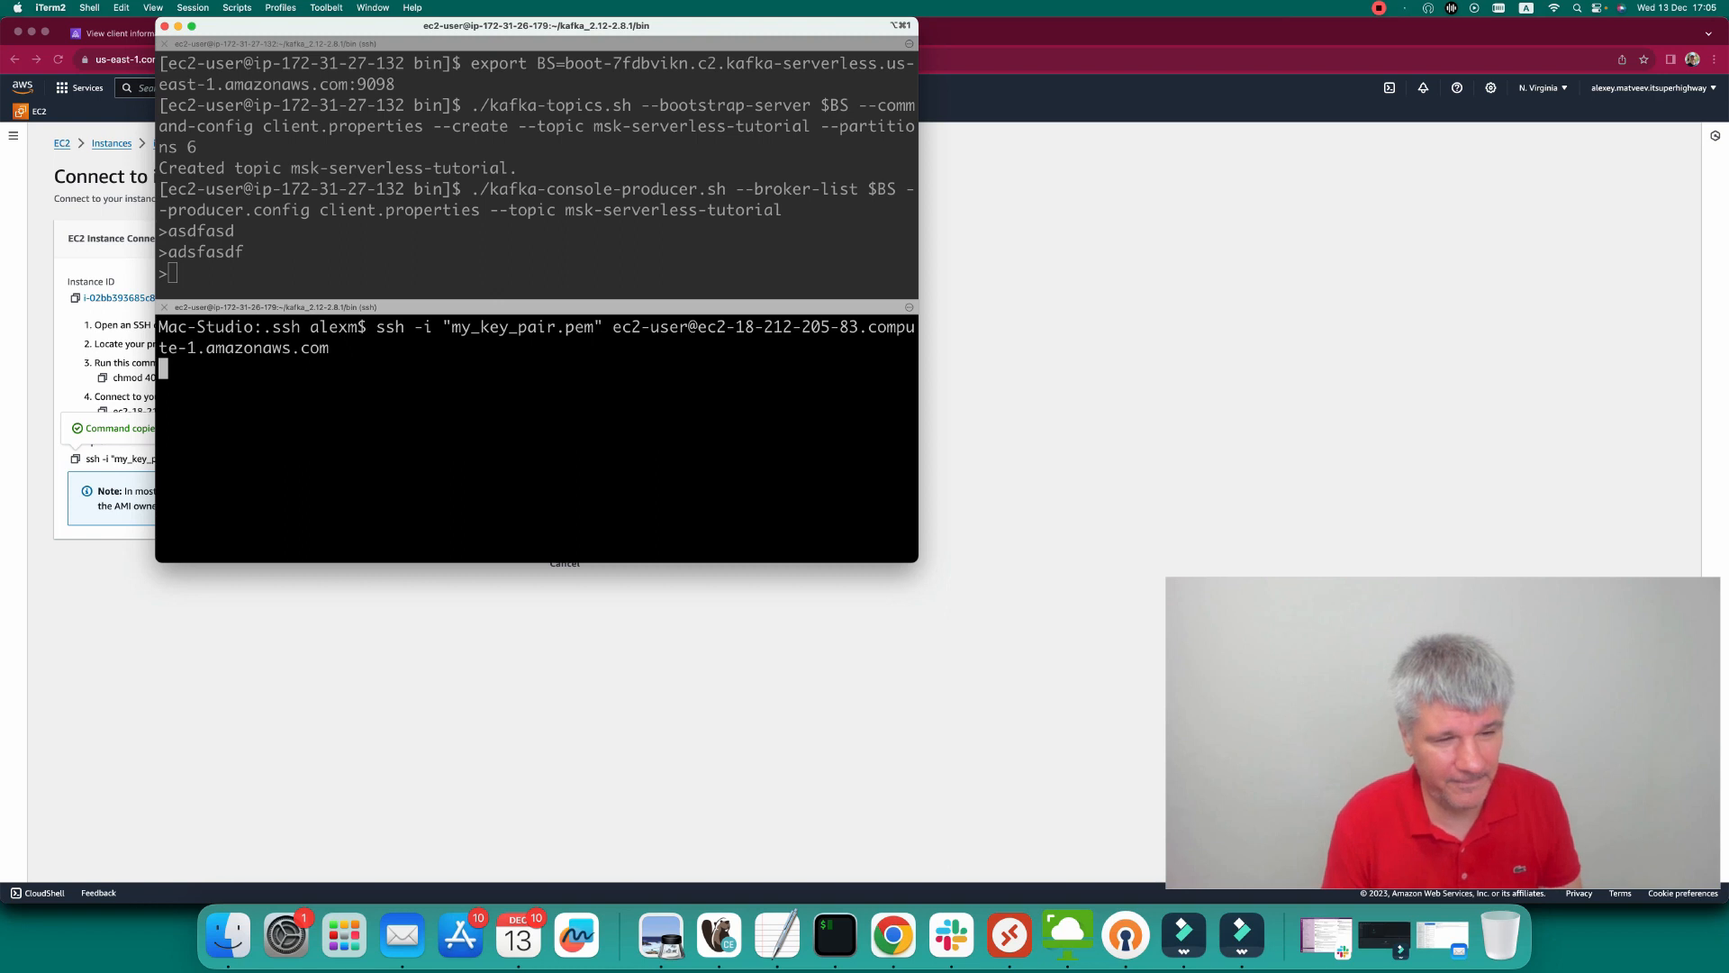
Copy the bootstrap endpoint from the MSK client information in Chrome and export it as BS in the second iTerm2 session.
text(export BS=)
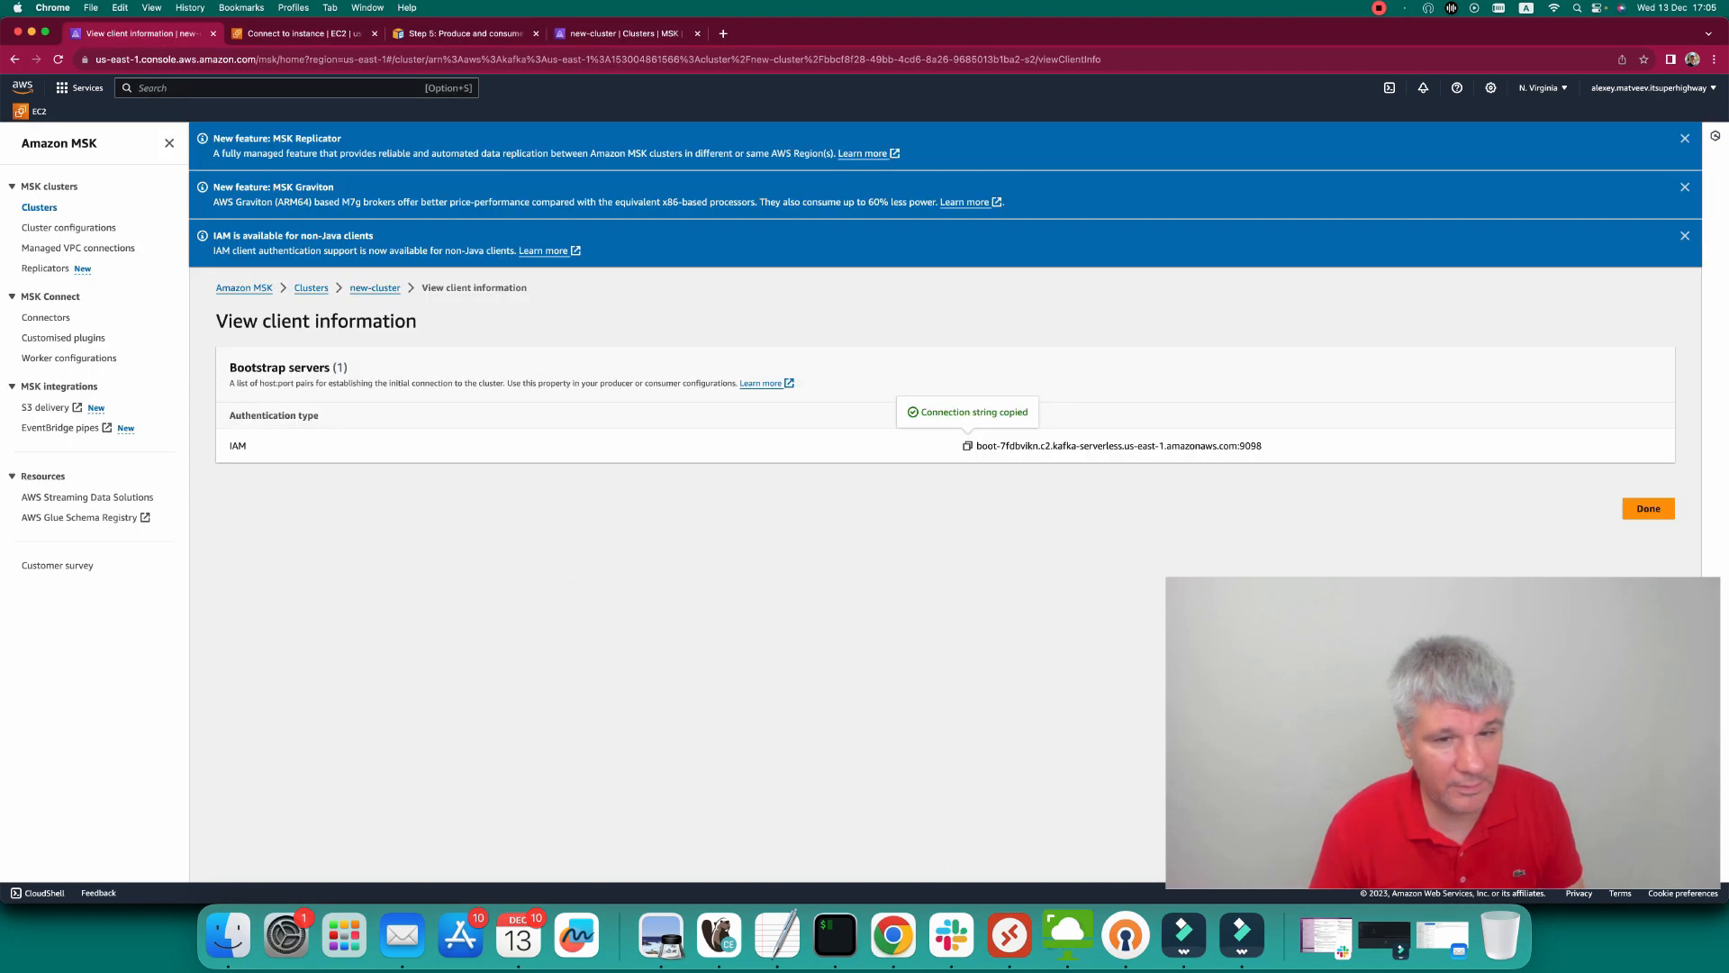
key(super+Tab)
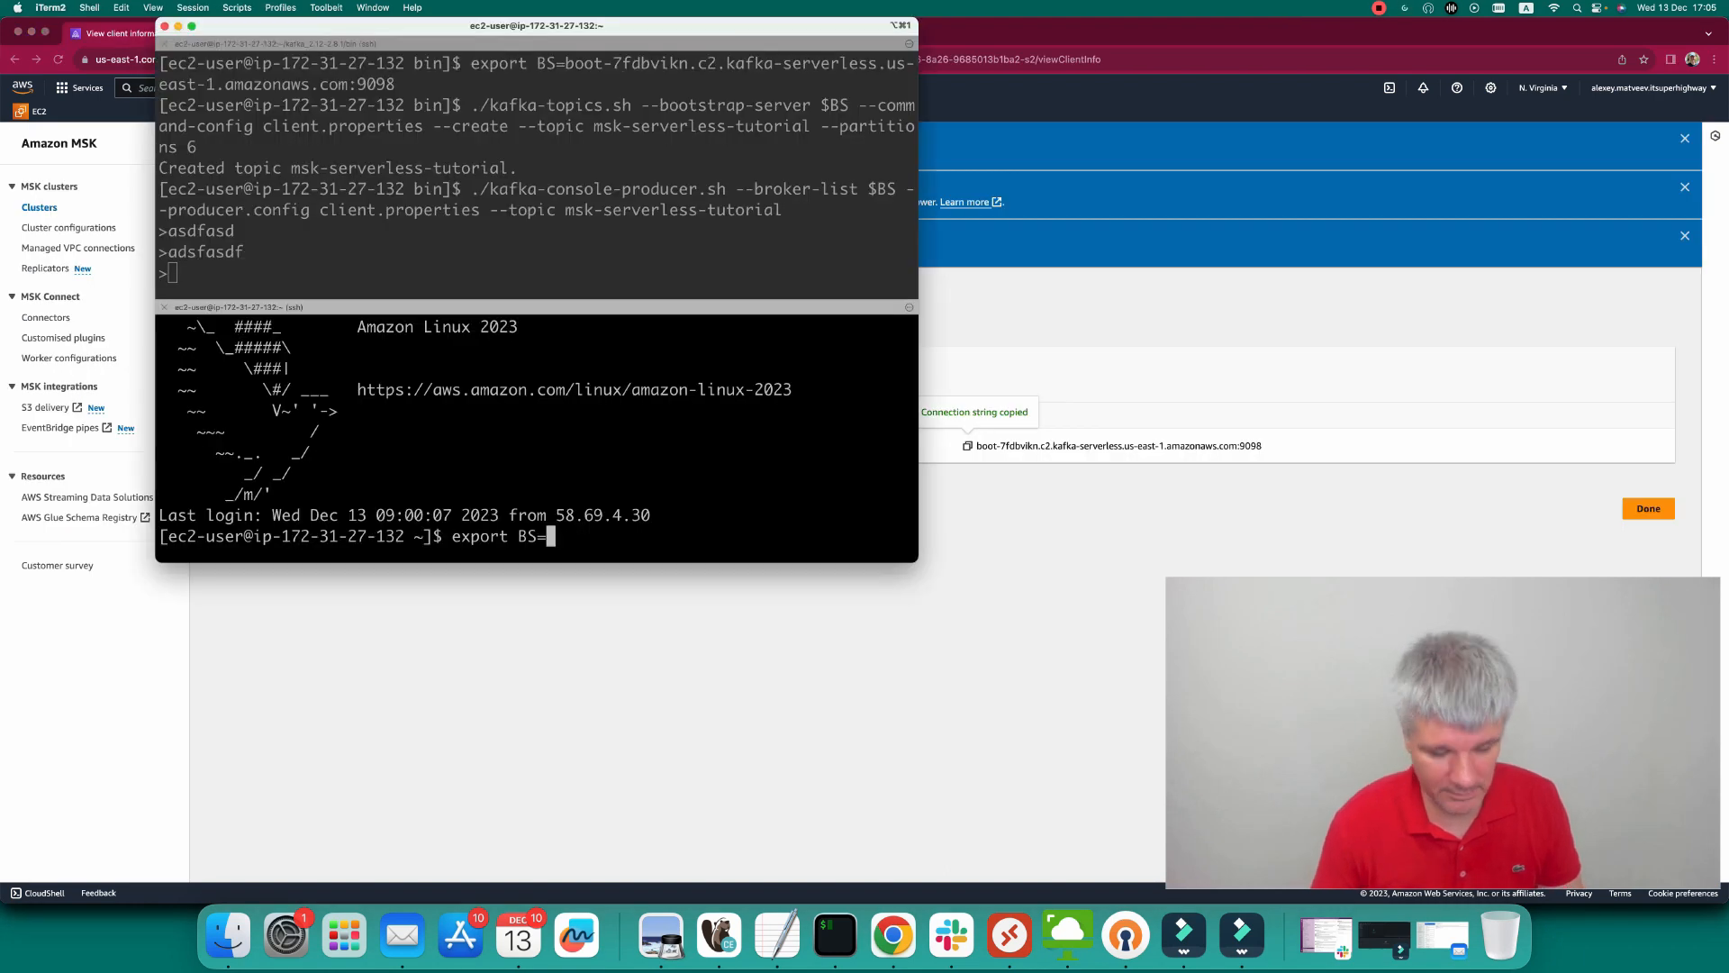
text(boot-7fdbvikn.c2.kafka-serverless.us-east-1.amazonaws.com:9098)
key(Return)
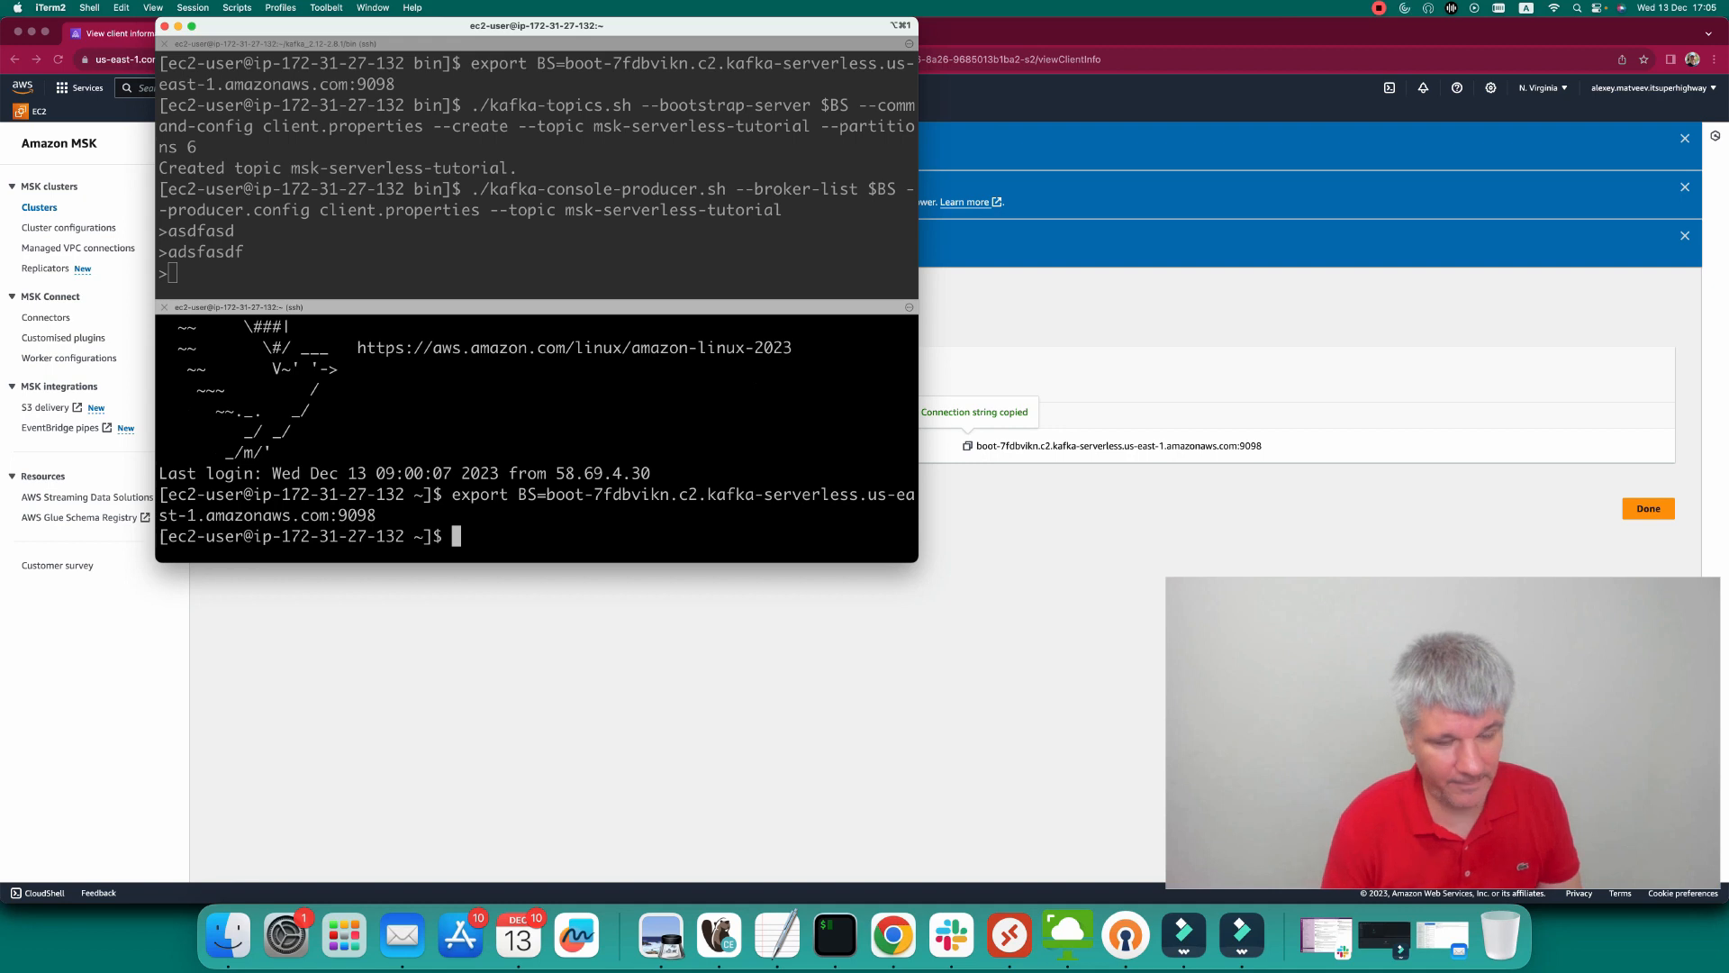
Copy the guide's kafka-console-consumer.sh command in Chrome and insert it after ./ at the second iTerm2 session's prompt without running it.
key(super+Tab)
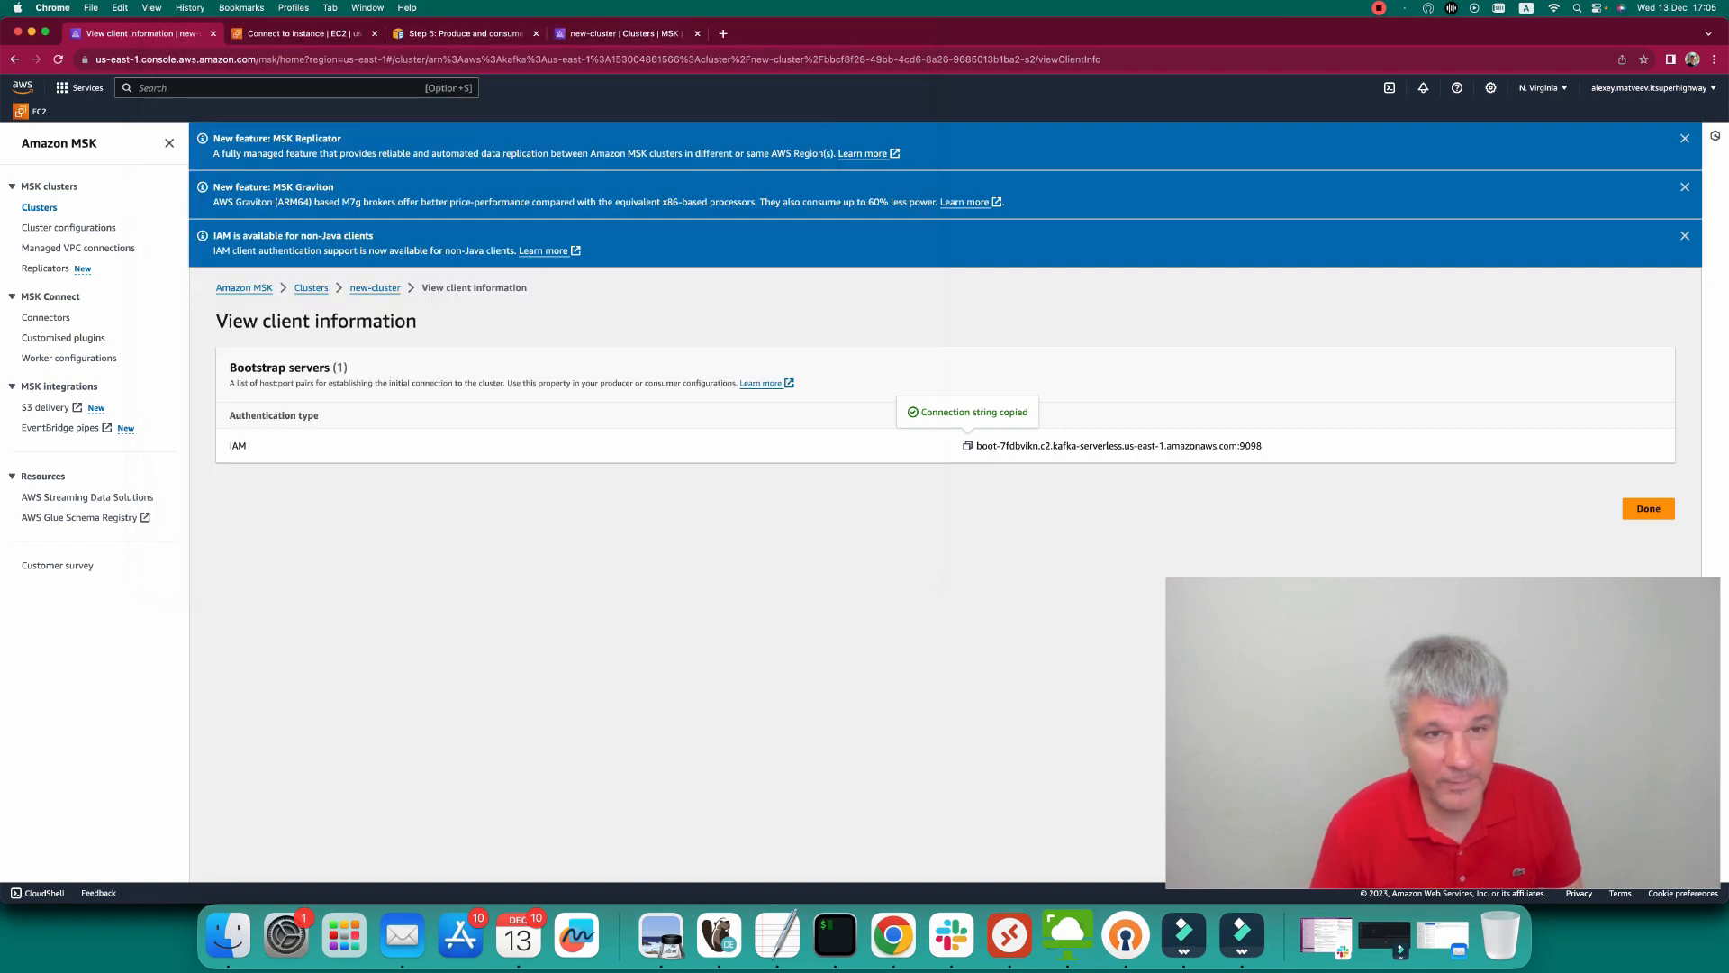
key(super+4)
key(super+3)
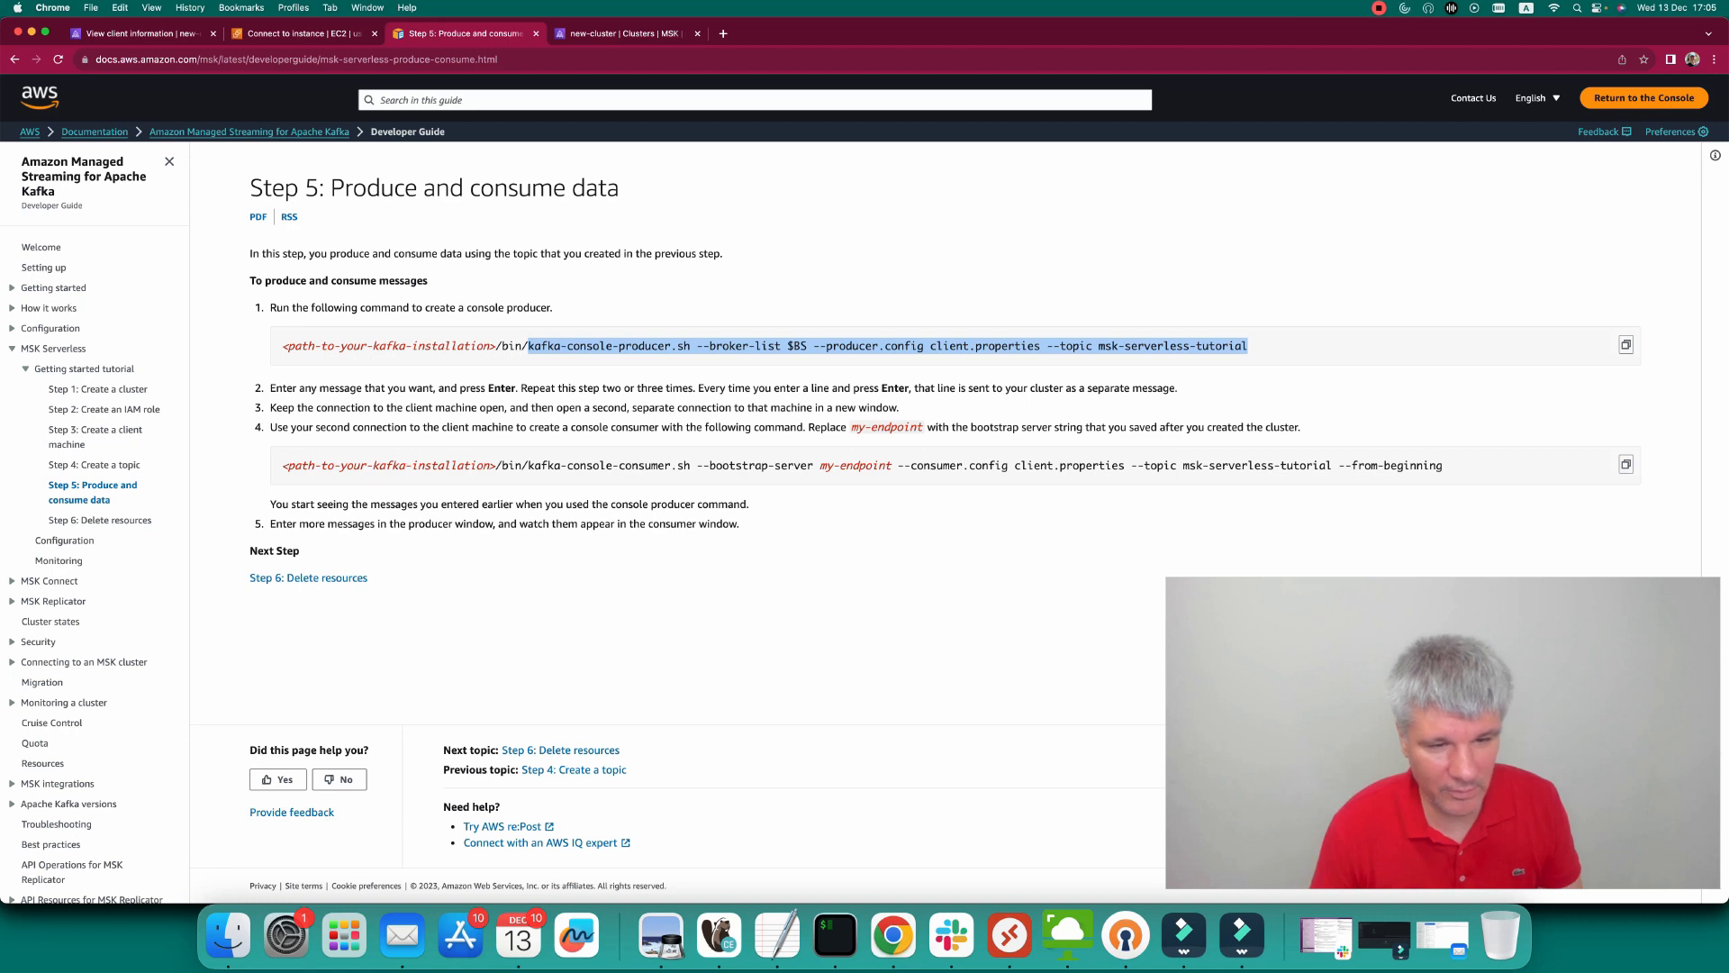
drag(528, 465, 1443, 465)
key(super+c)
key(super+Tab)
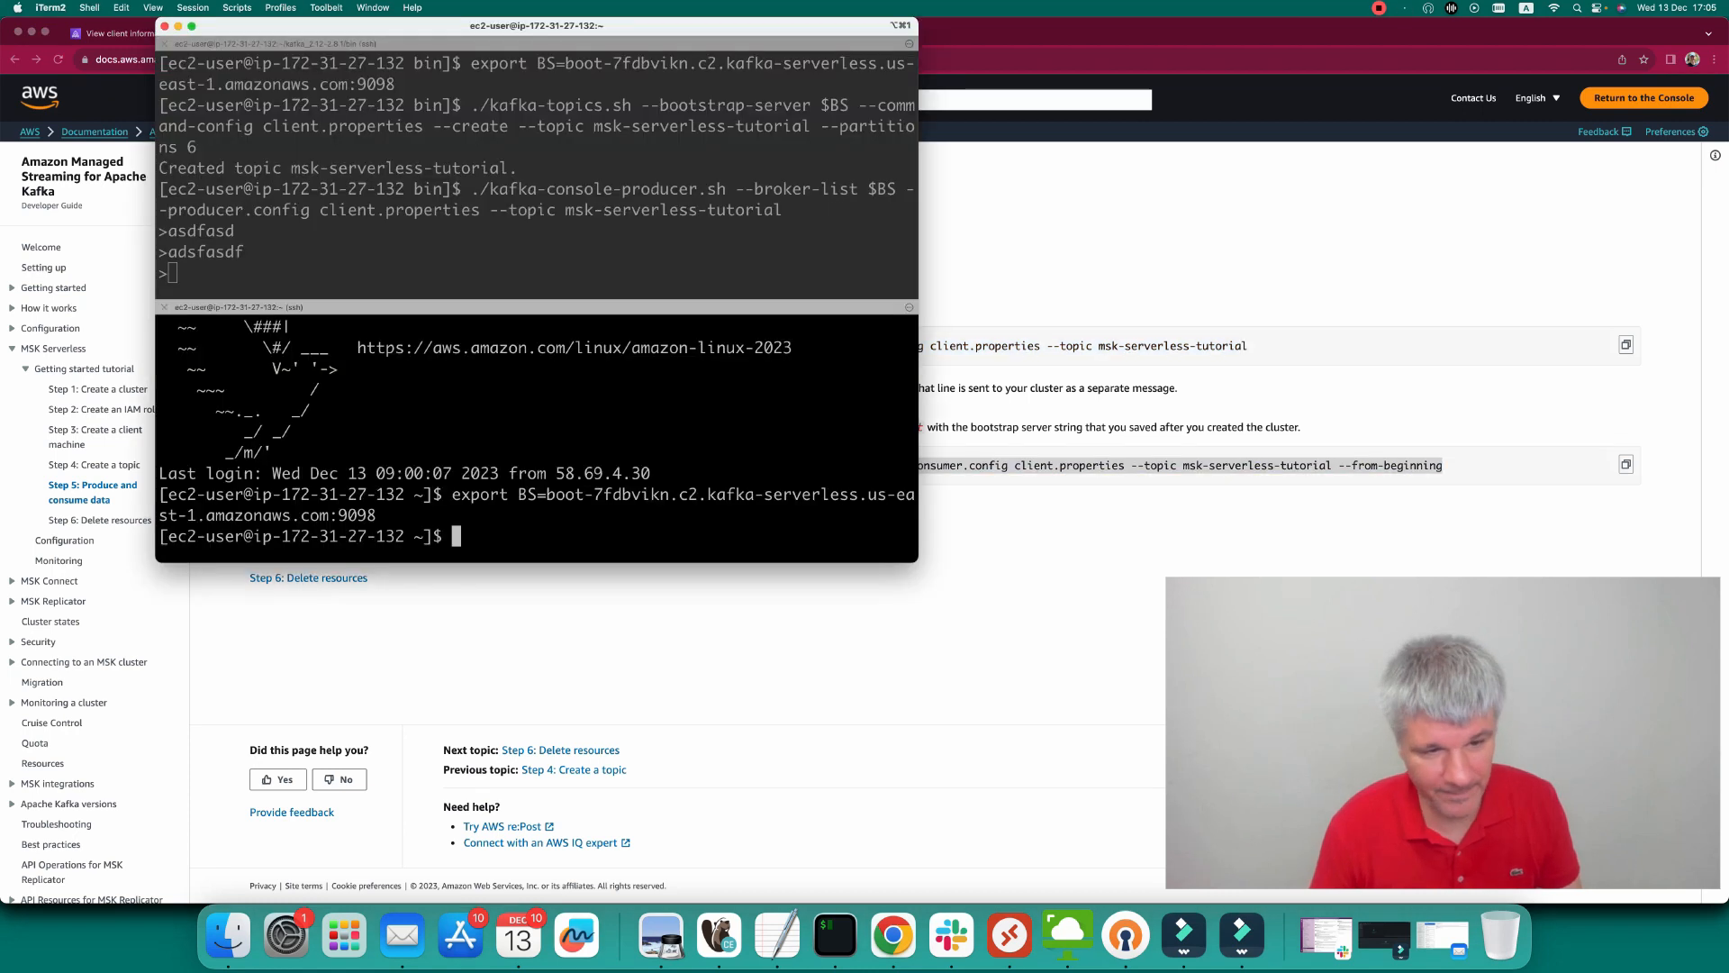
text(./)
key(super+v)
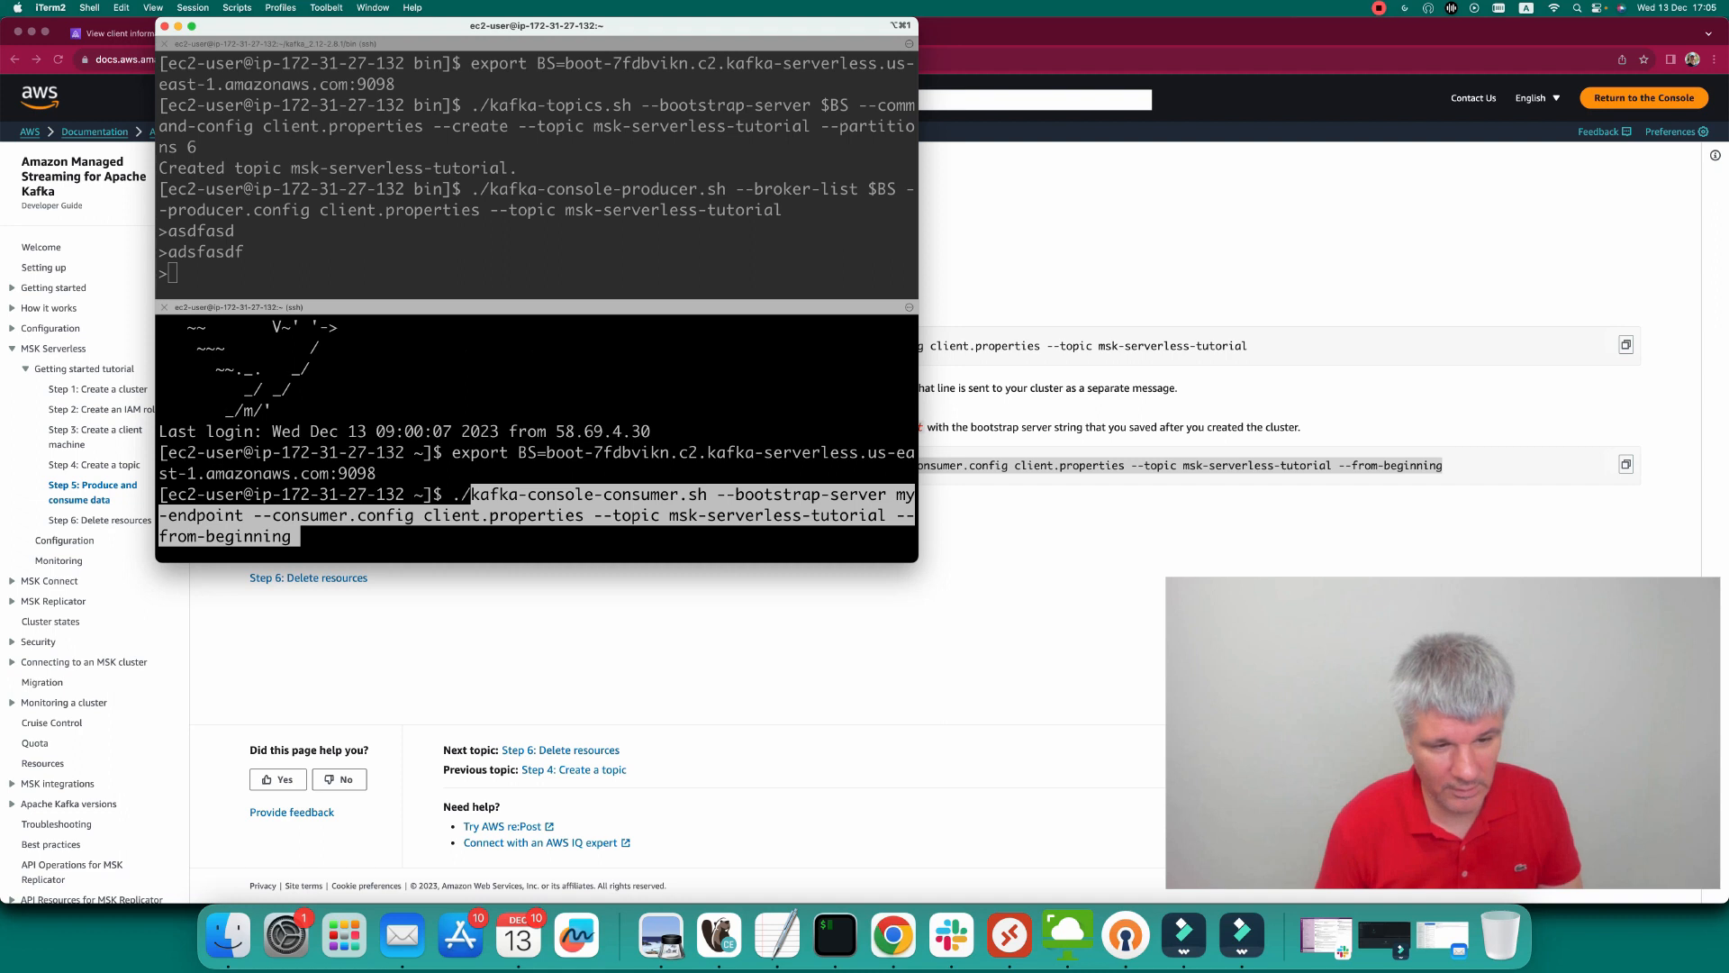
Replace my-endpoint with $BS in the pending kafka-console-consumer.sh command and try to run it from the home directory.
key(ctrl+a)
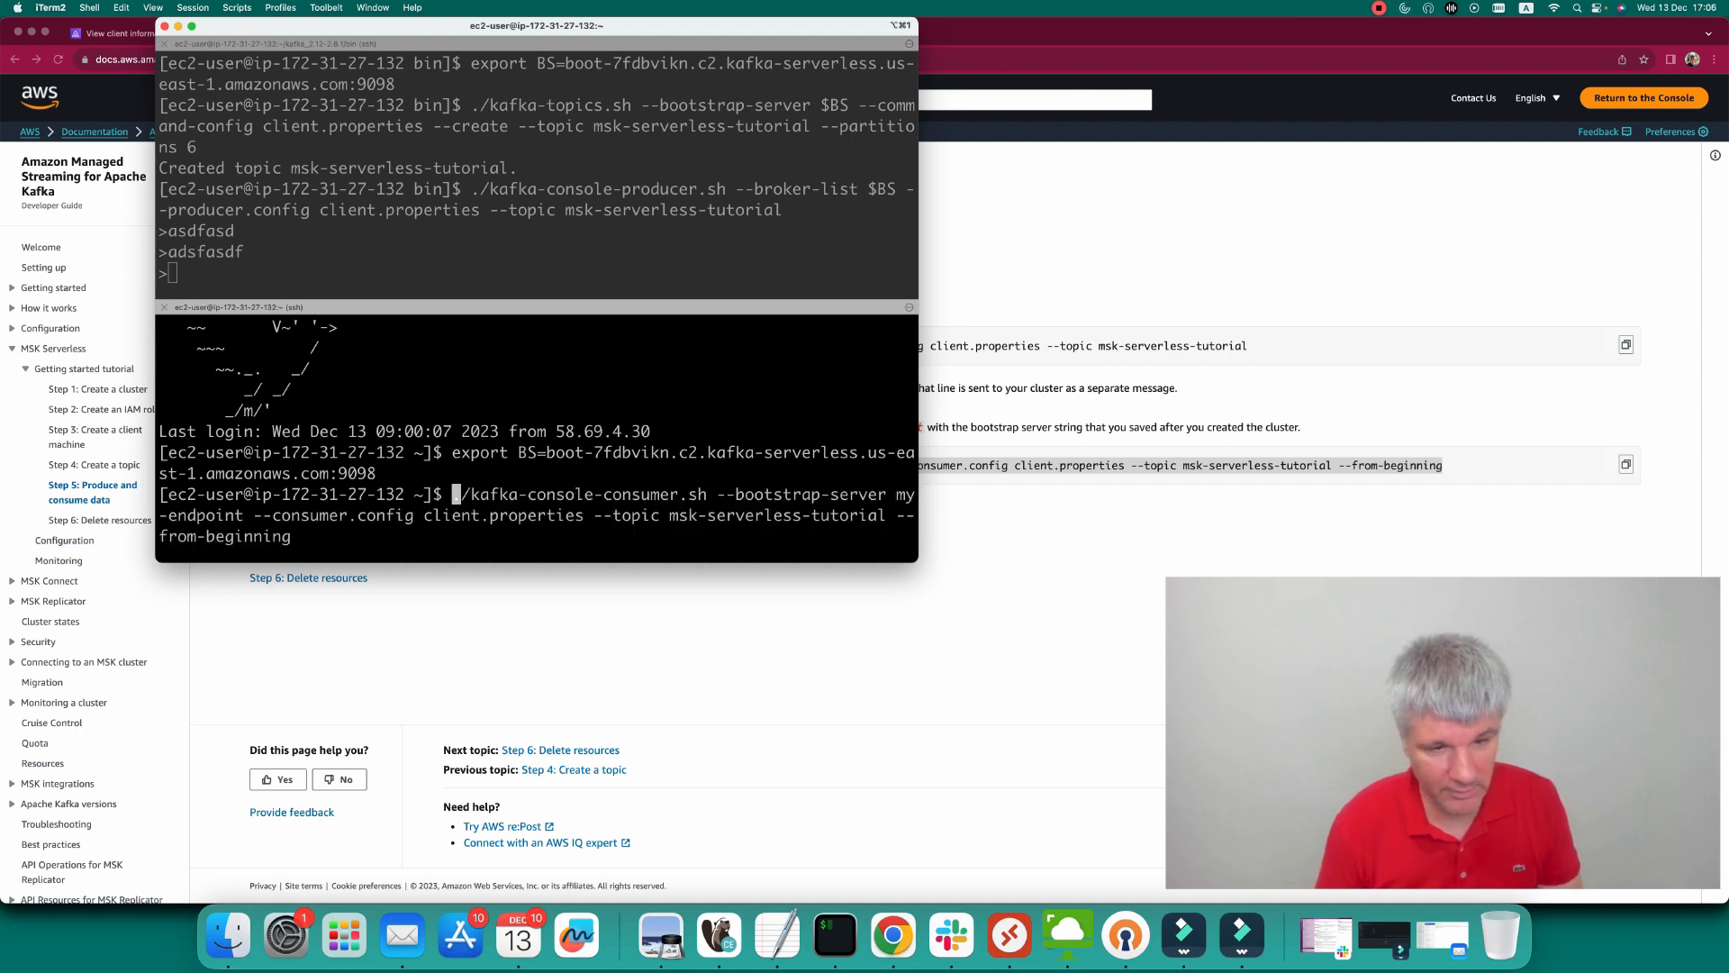
click(541, 494)
click(598, 493)
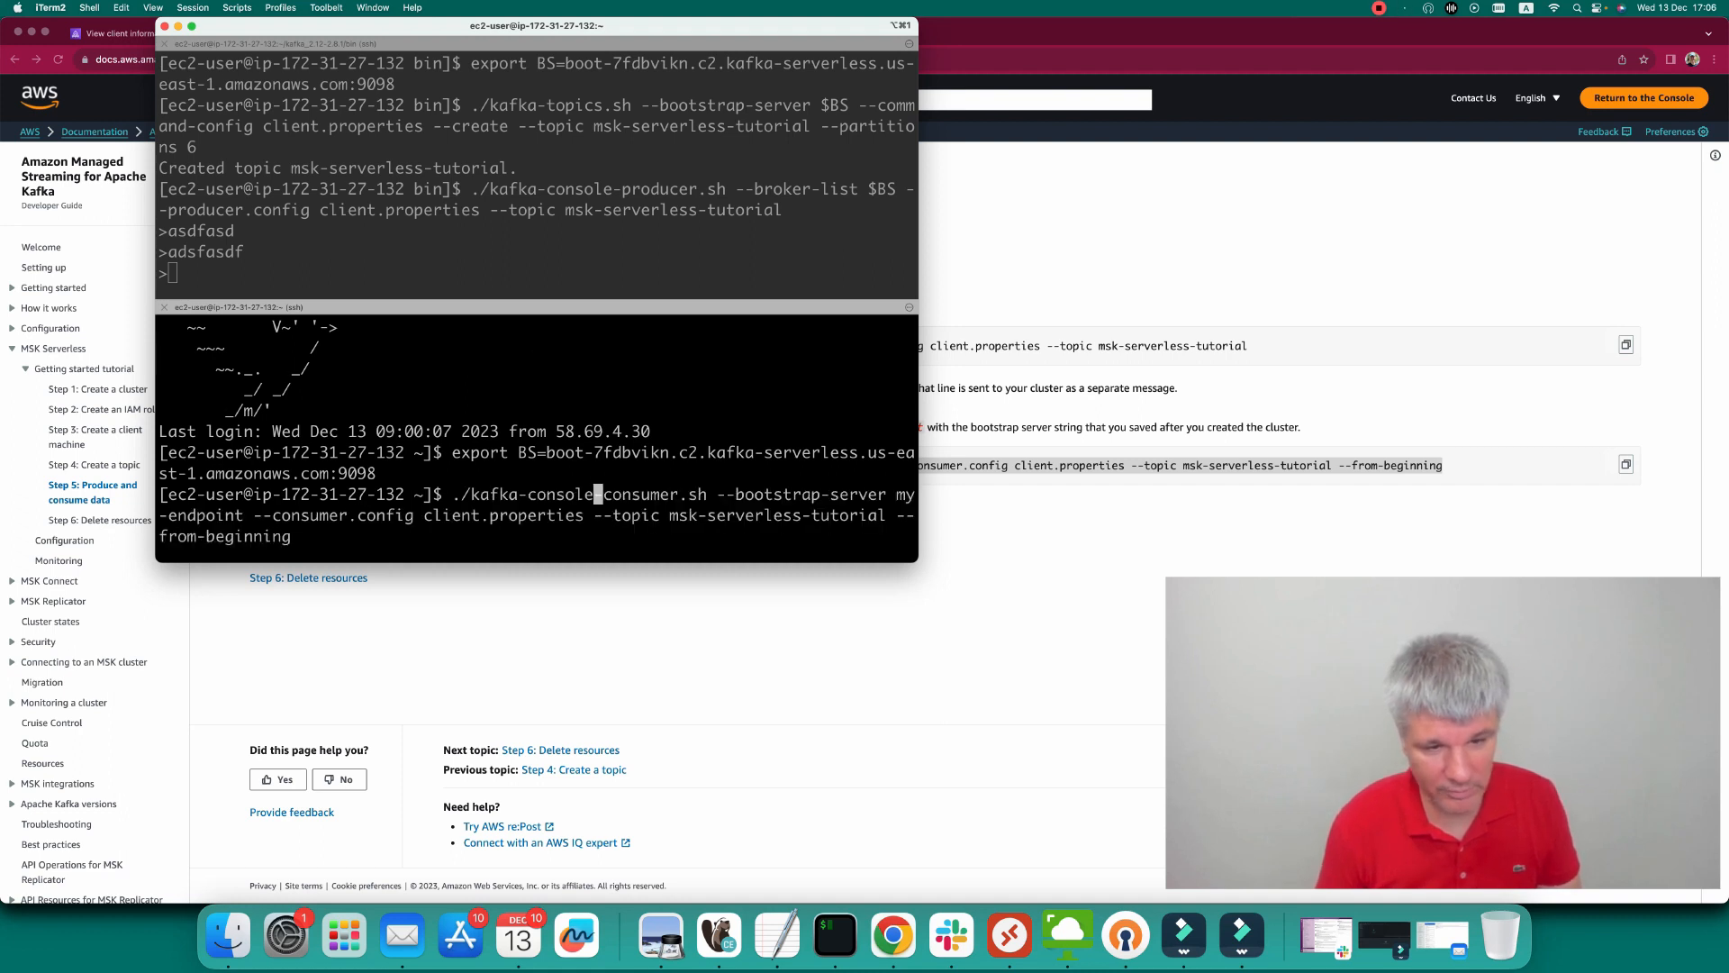
key(Right)
key(Right)
key(Right)
key(Right)
key(Right)
key(Right)
key(Right)
key(Right)
key(Right)
key(Right)
key(Right)
key(Right)
key(Right)
key(Right)
key(Right)
key(Right)
key(Right)
key(Right)
key(Right)
key(Right)
key(Right)
key(Right)
key(Right)
key(Right)
key(Right)
key(Right)
key(Right)
key(Right)
key(Right)
key(Right)
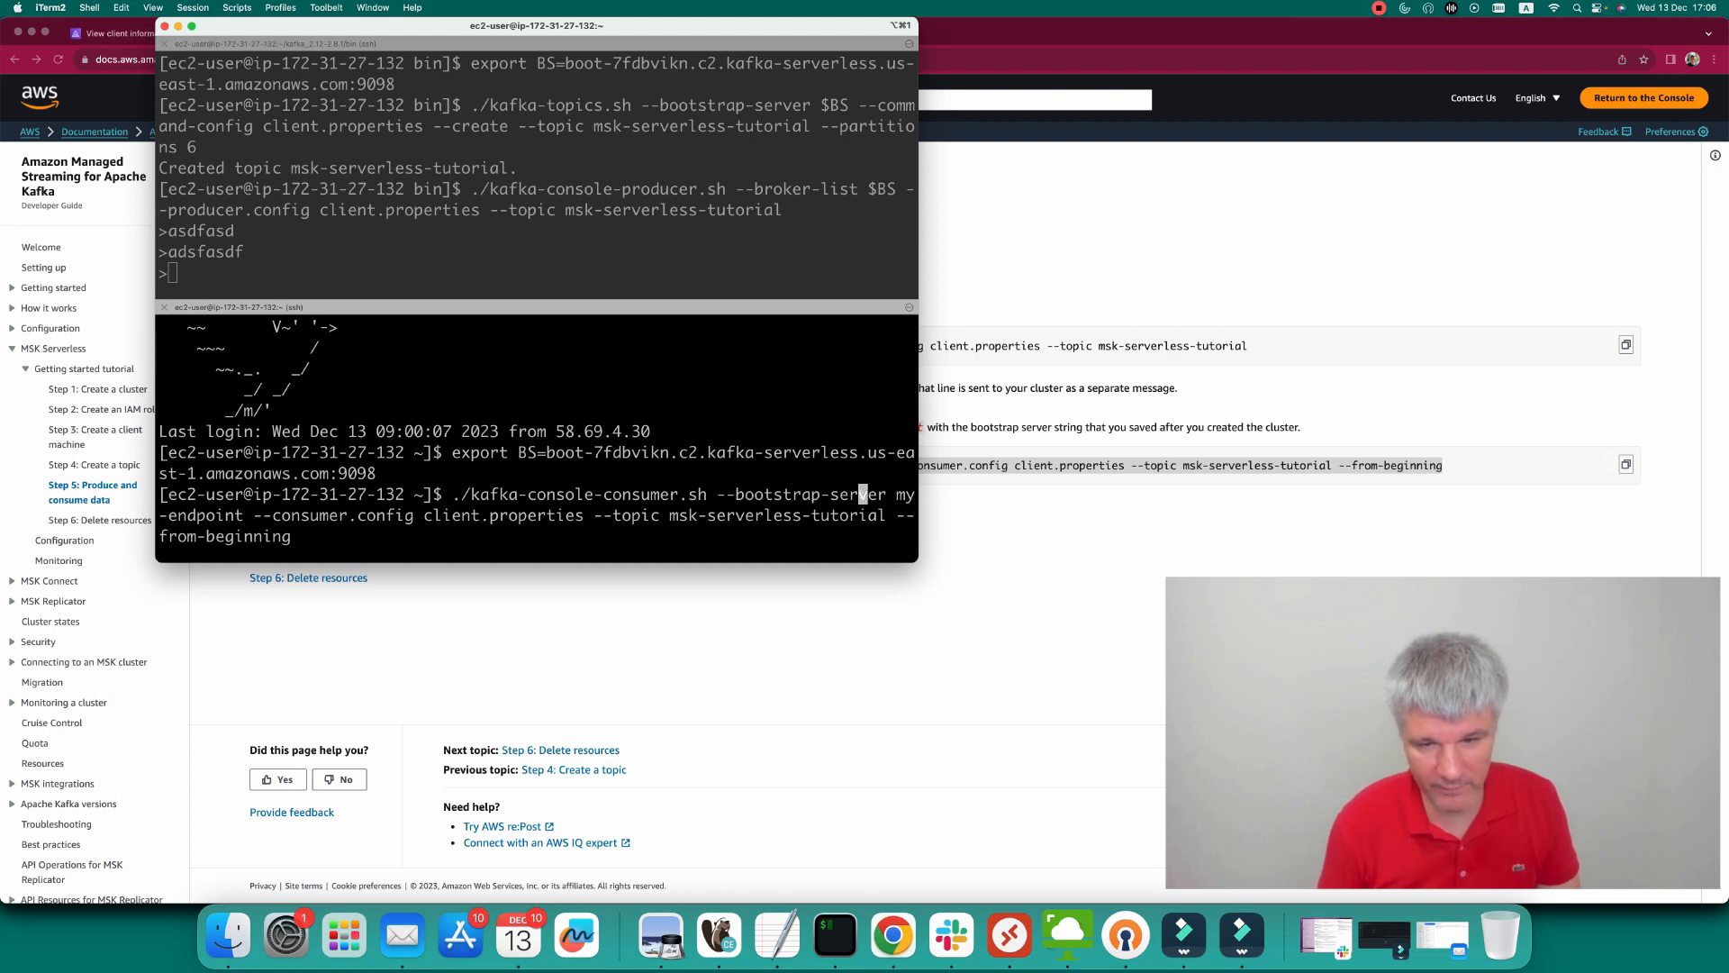
key(Delete)
key(Delete)
key(Delete)
key(Delete)
key(Delete)
key(Delete)
key(Delete)
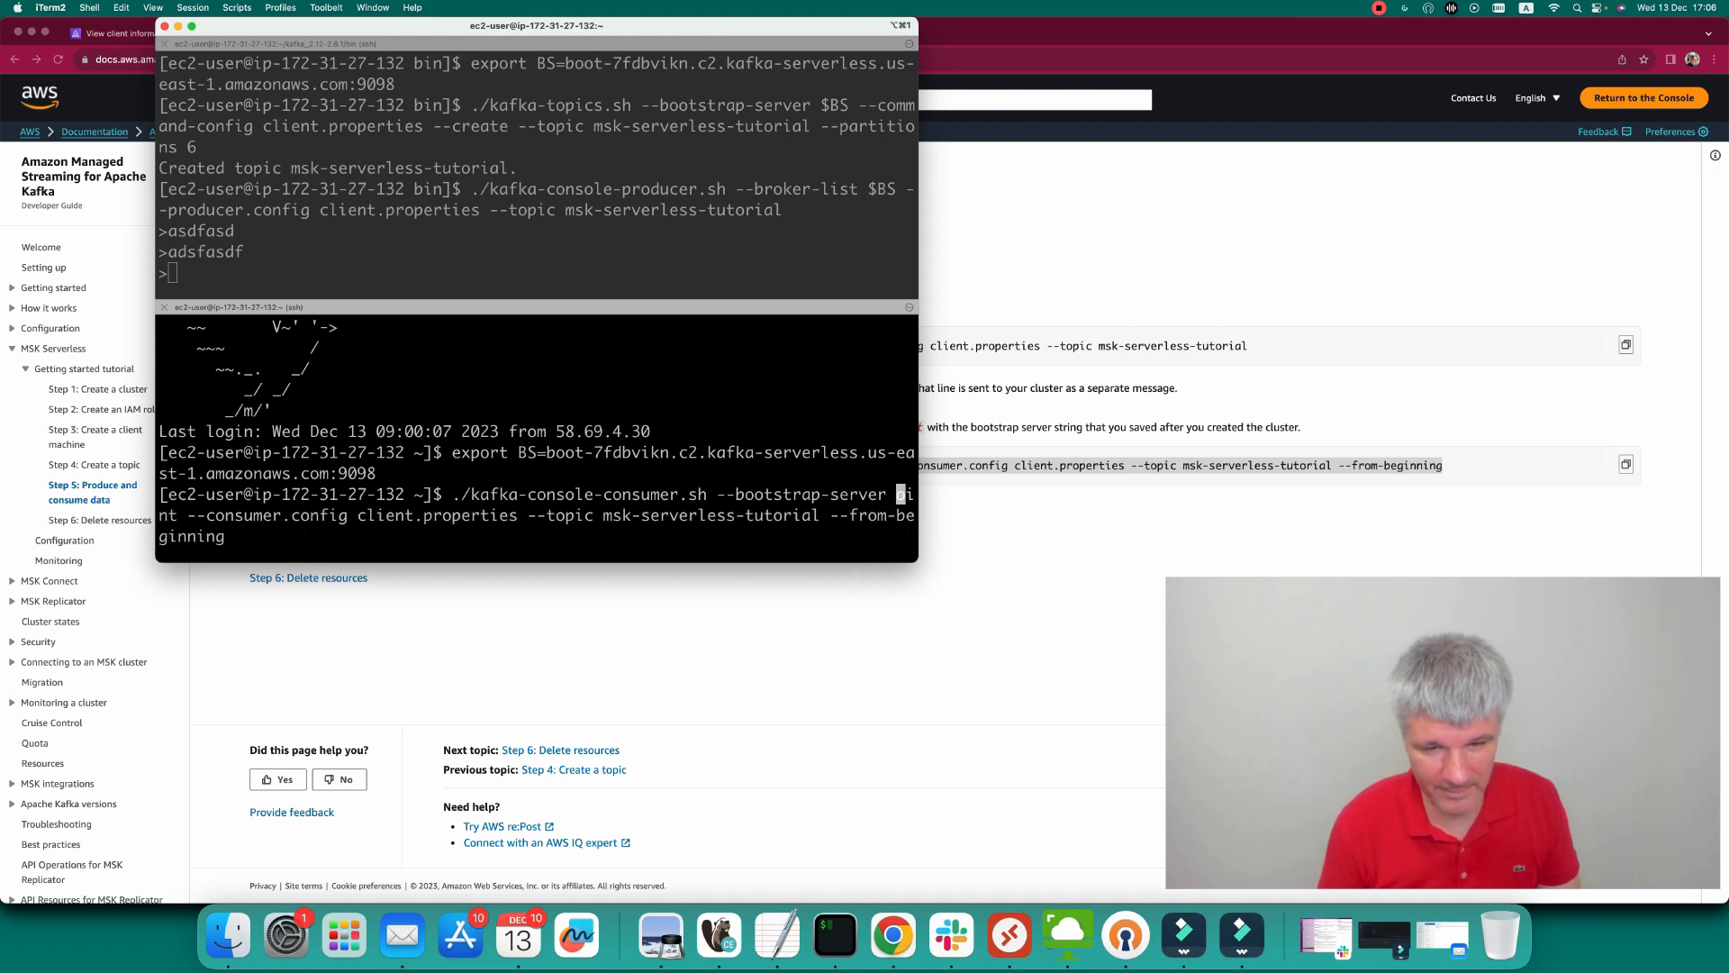
key(Delete)
key(Delete)
key(Delete)
key(Delete)
key(Delete)
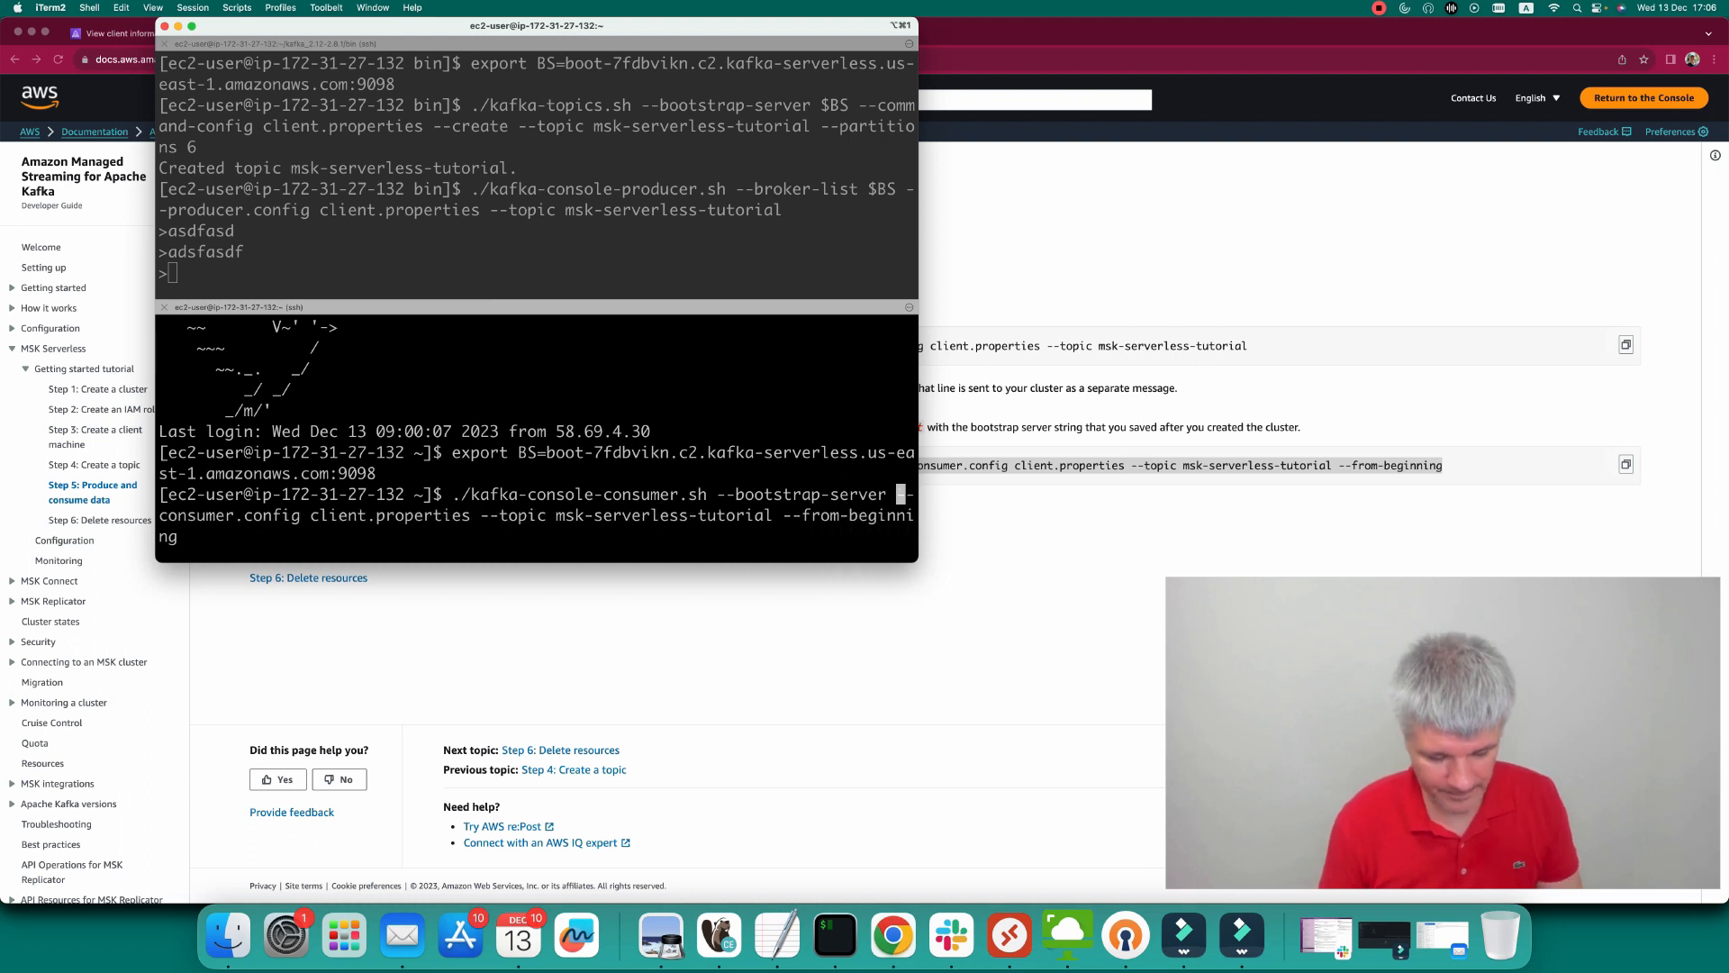
text($BS)
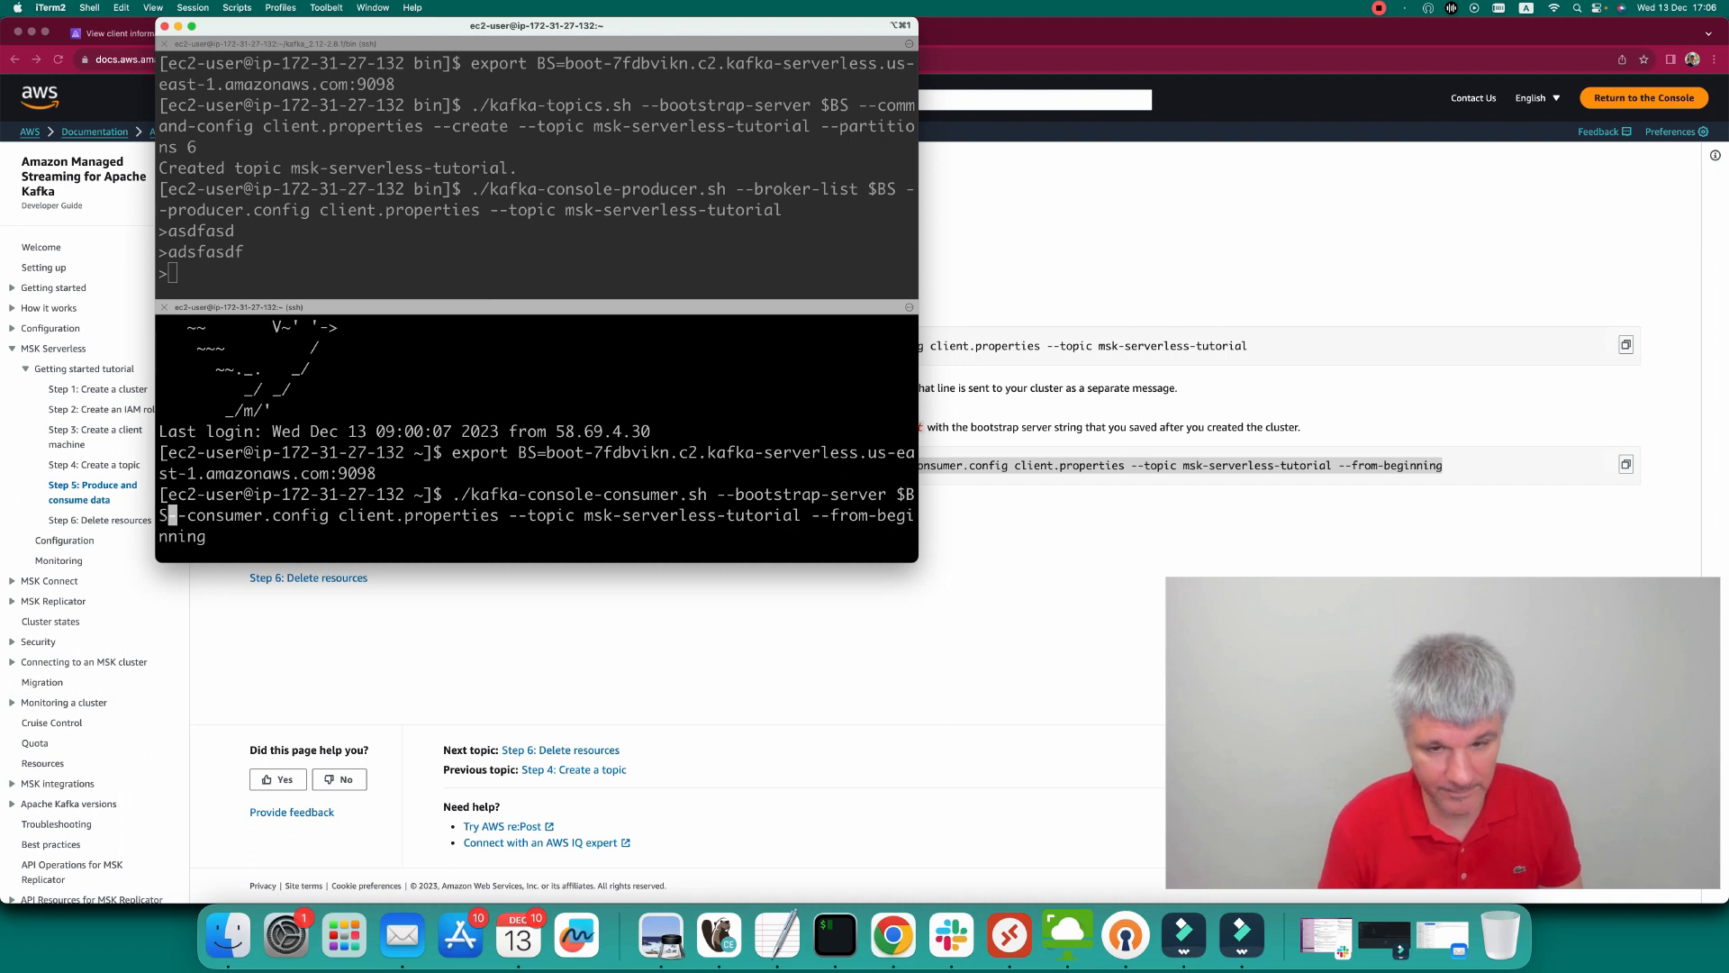
key(Return)
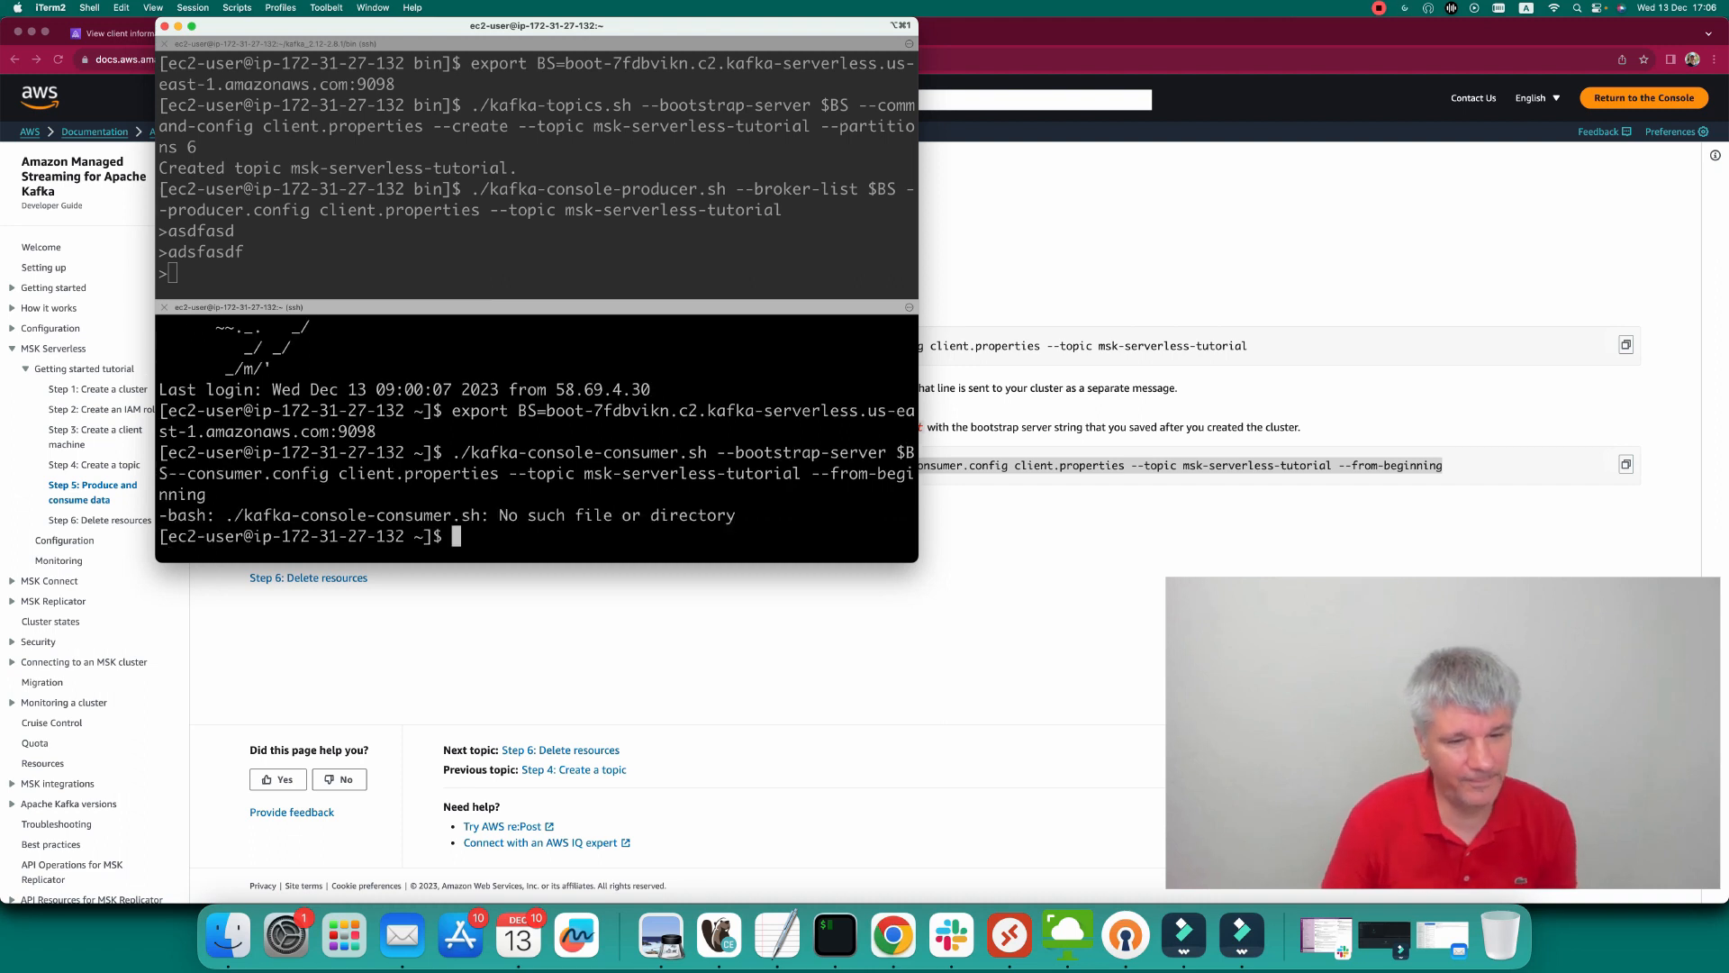
key(Up)
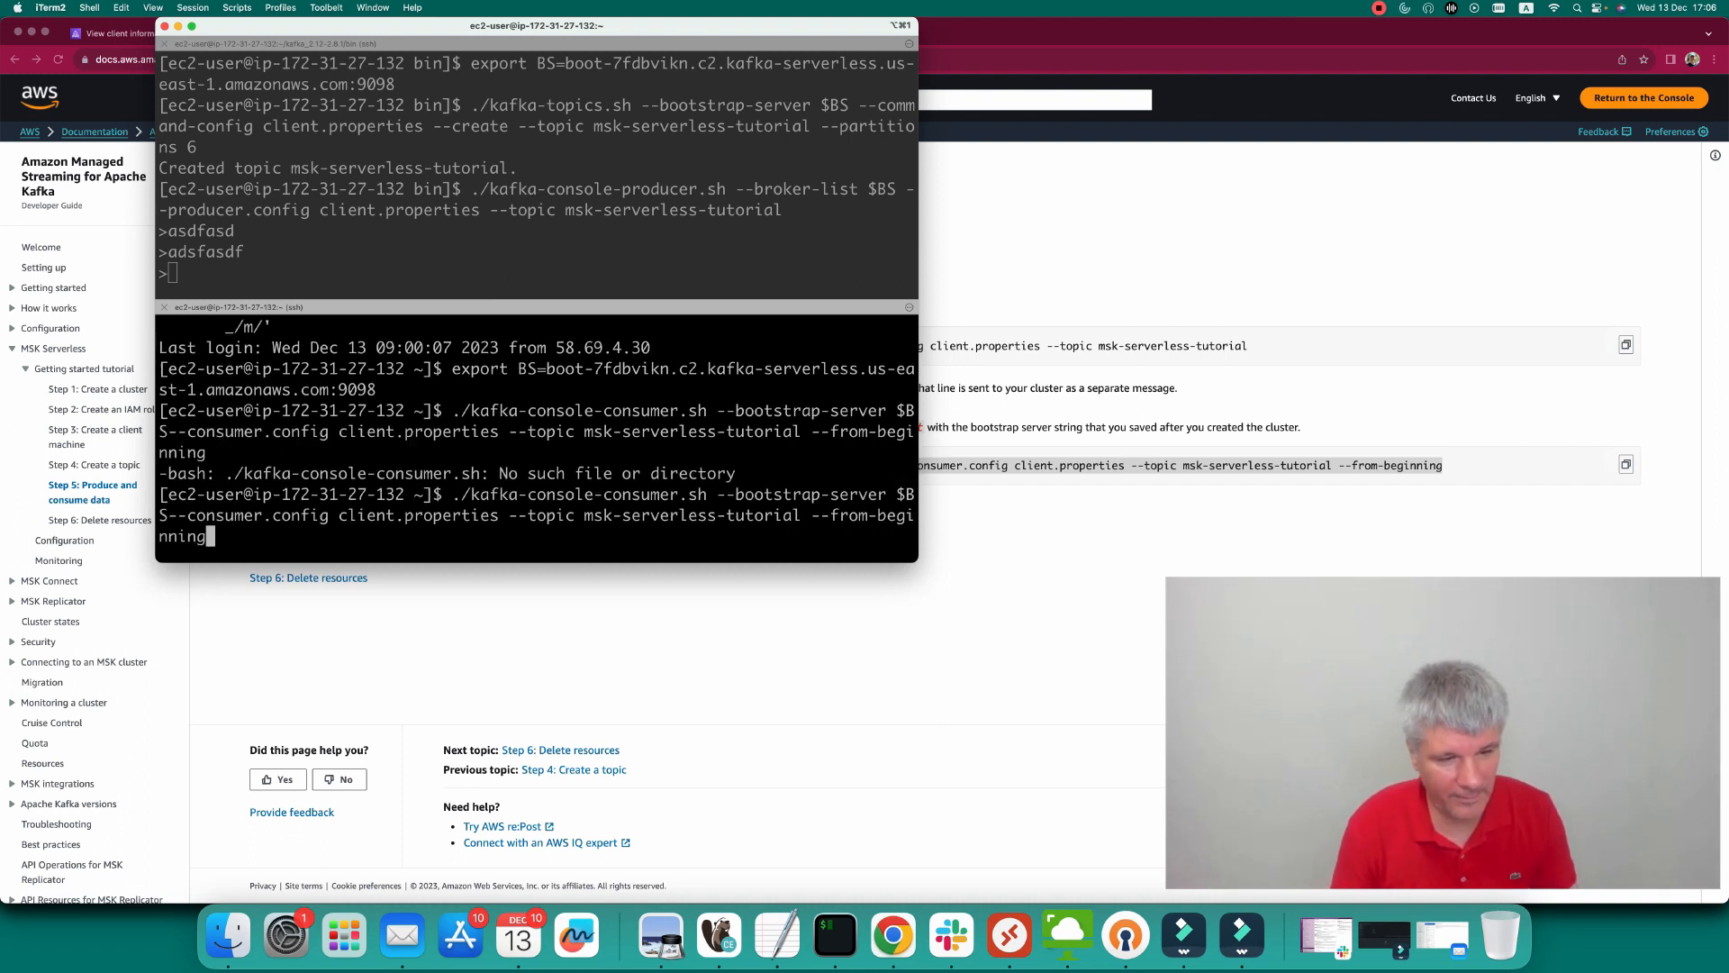
key(Return)
Change the second terminal session's working directory to kafka_2.12-2.8.1/bin/.
text(cd ka)
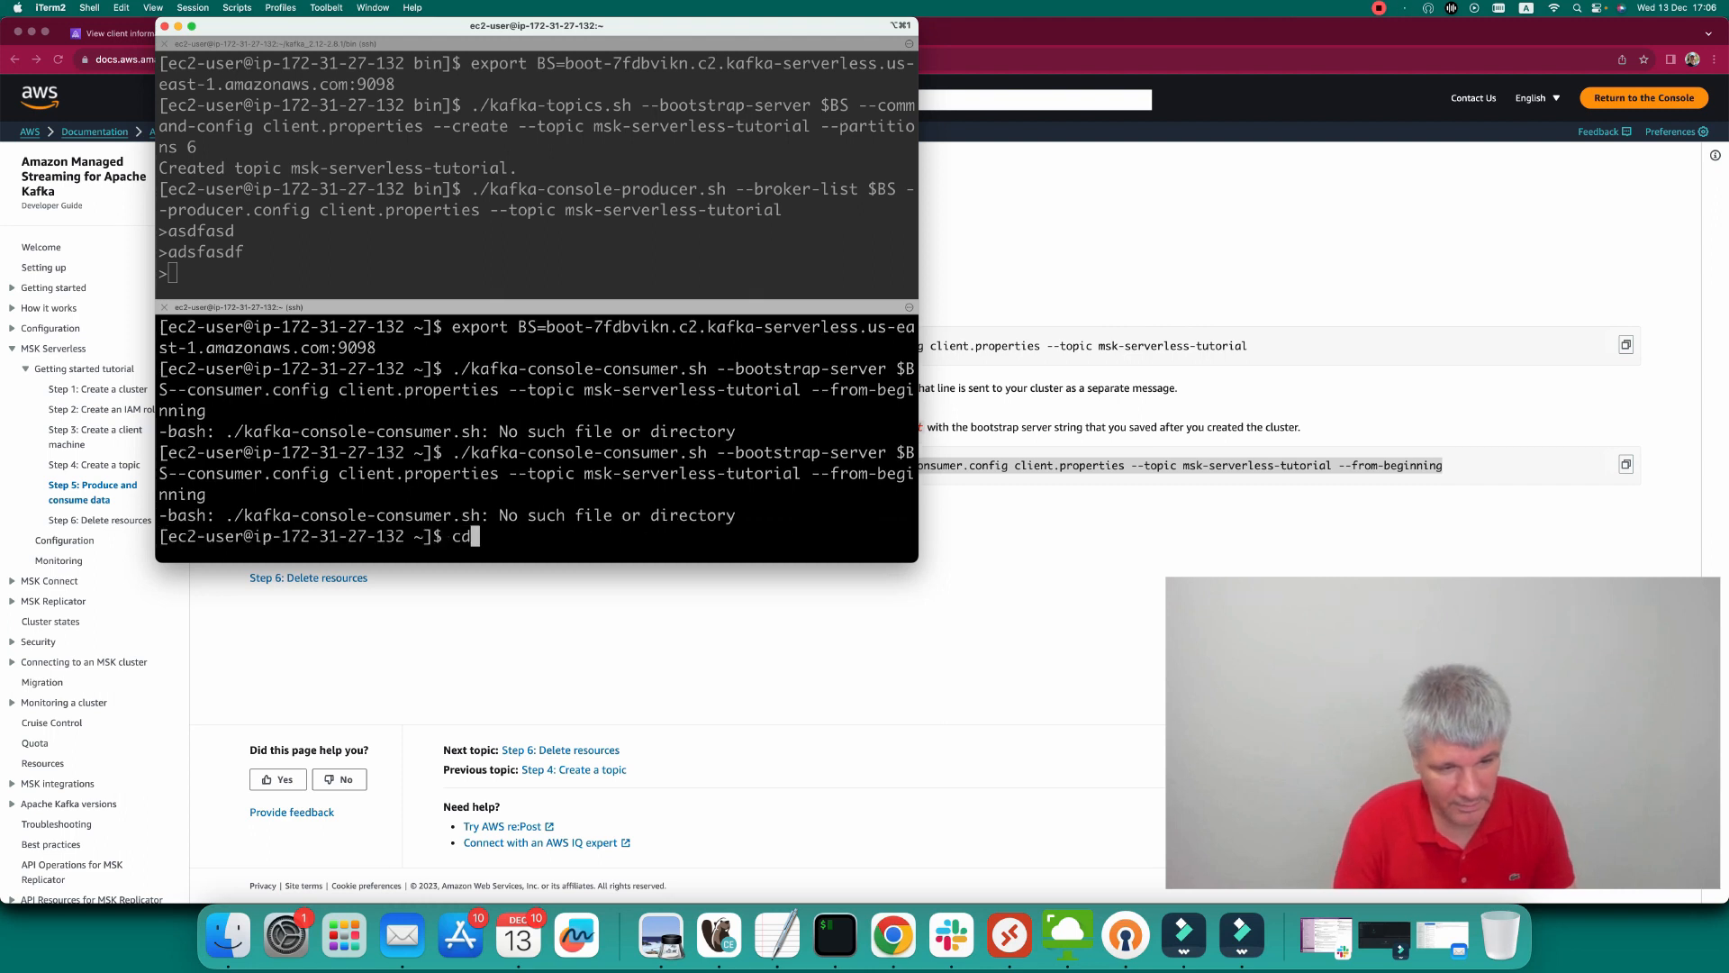
key(Tab)
text(b)
key(Tab)
key(Return)
Try to rerun the previous kafka-console-consumer.sh command from the bin directory and examine its output.
key(Up)
key(Up)
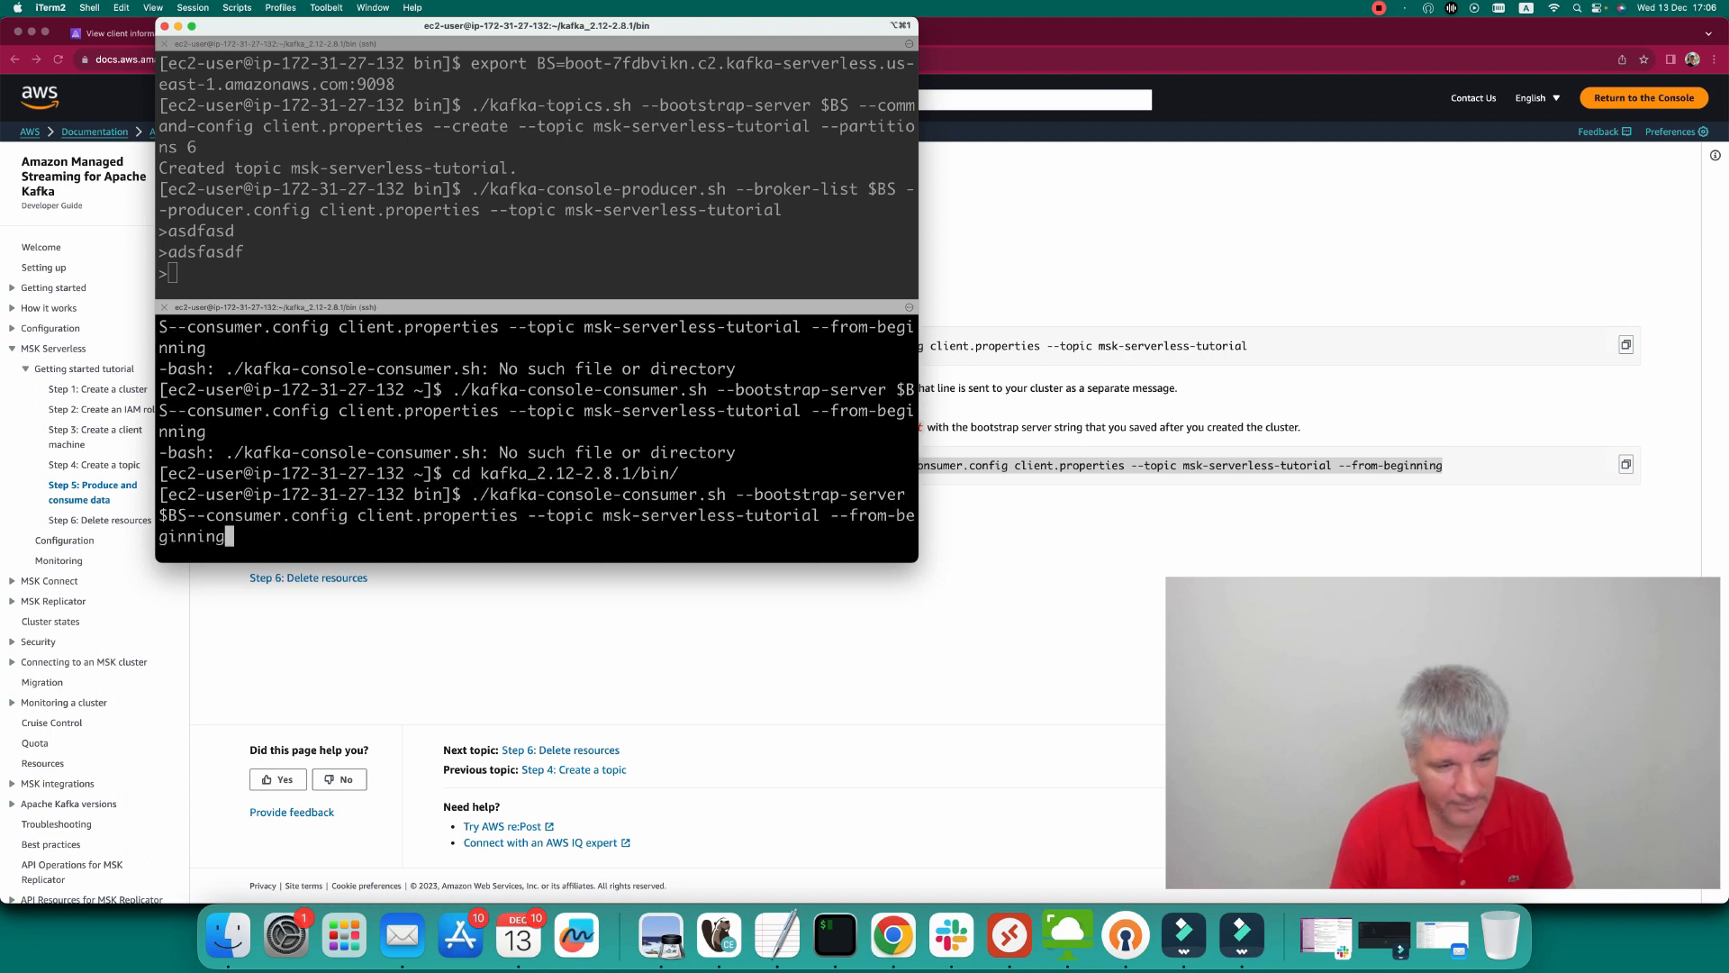
key(Return)
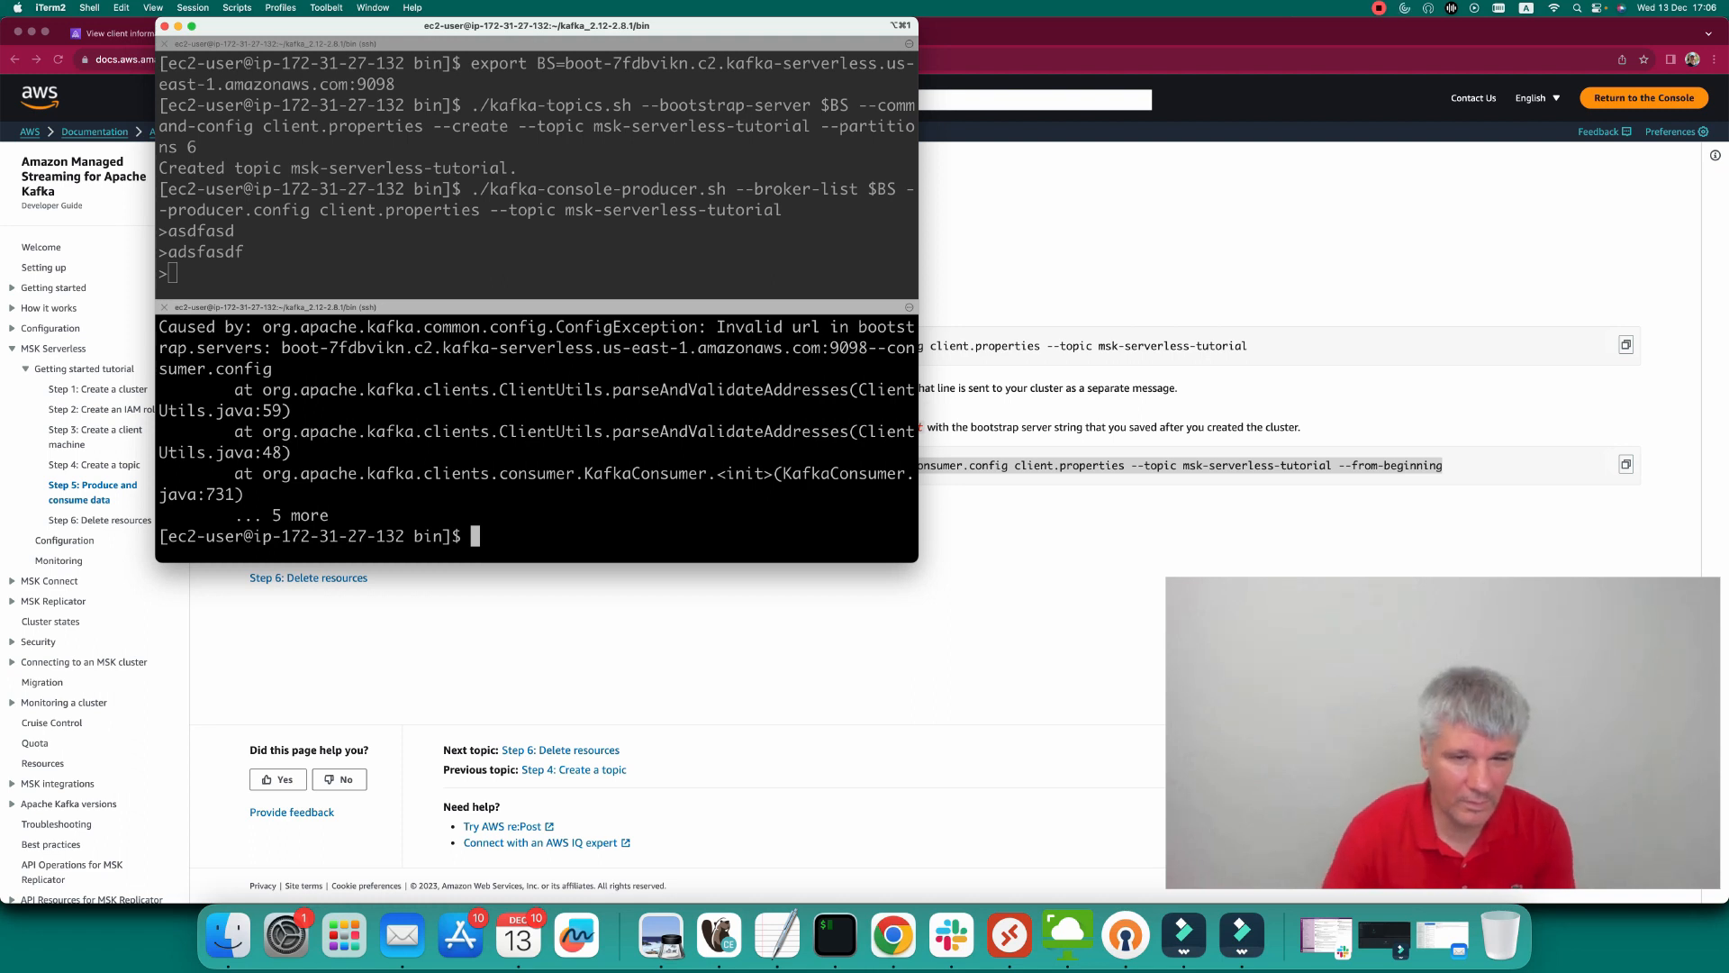
scroll(671, 453, up, 1)
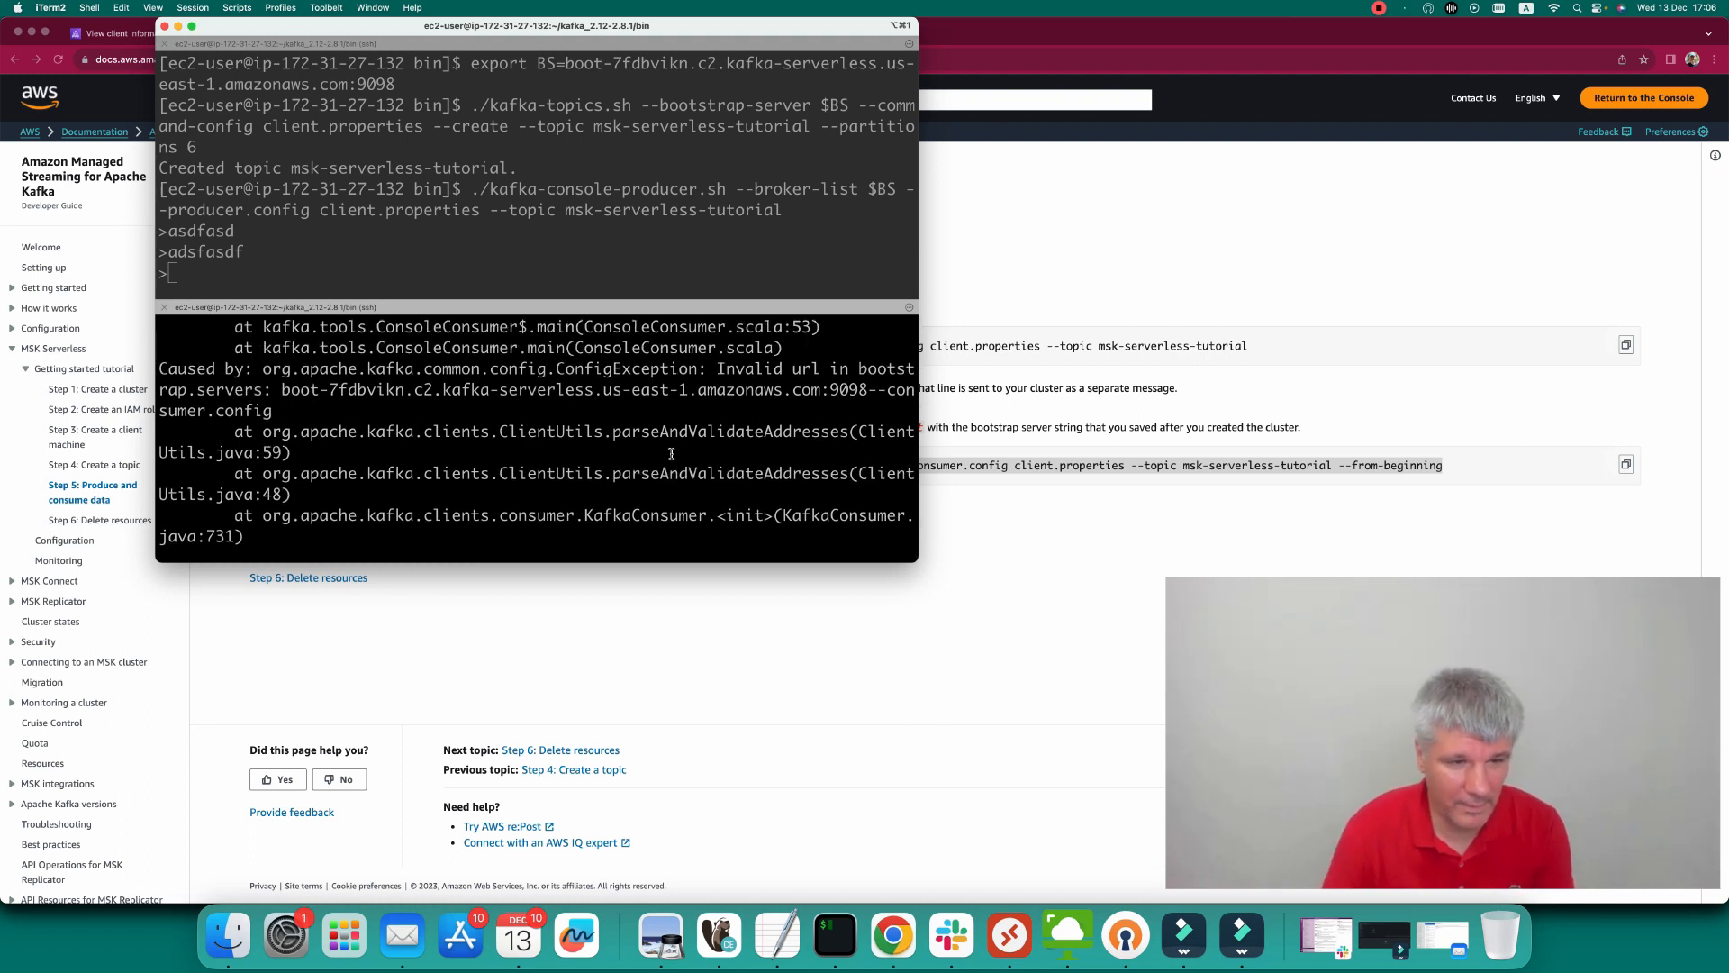
scroll(670, 453, up, 3)
scroll(671, 453, down, 5)
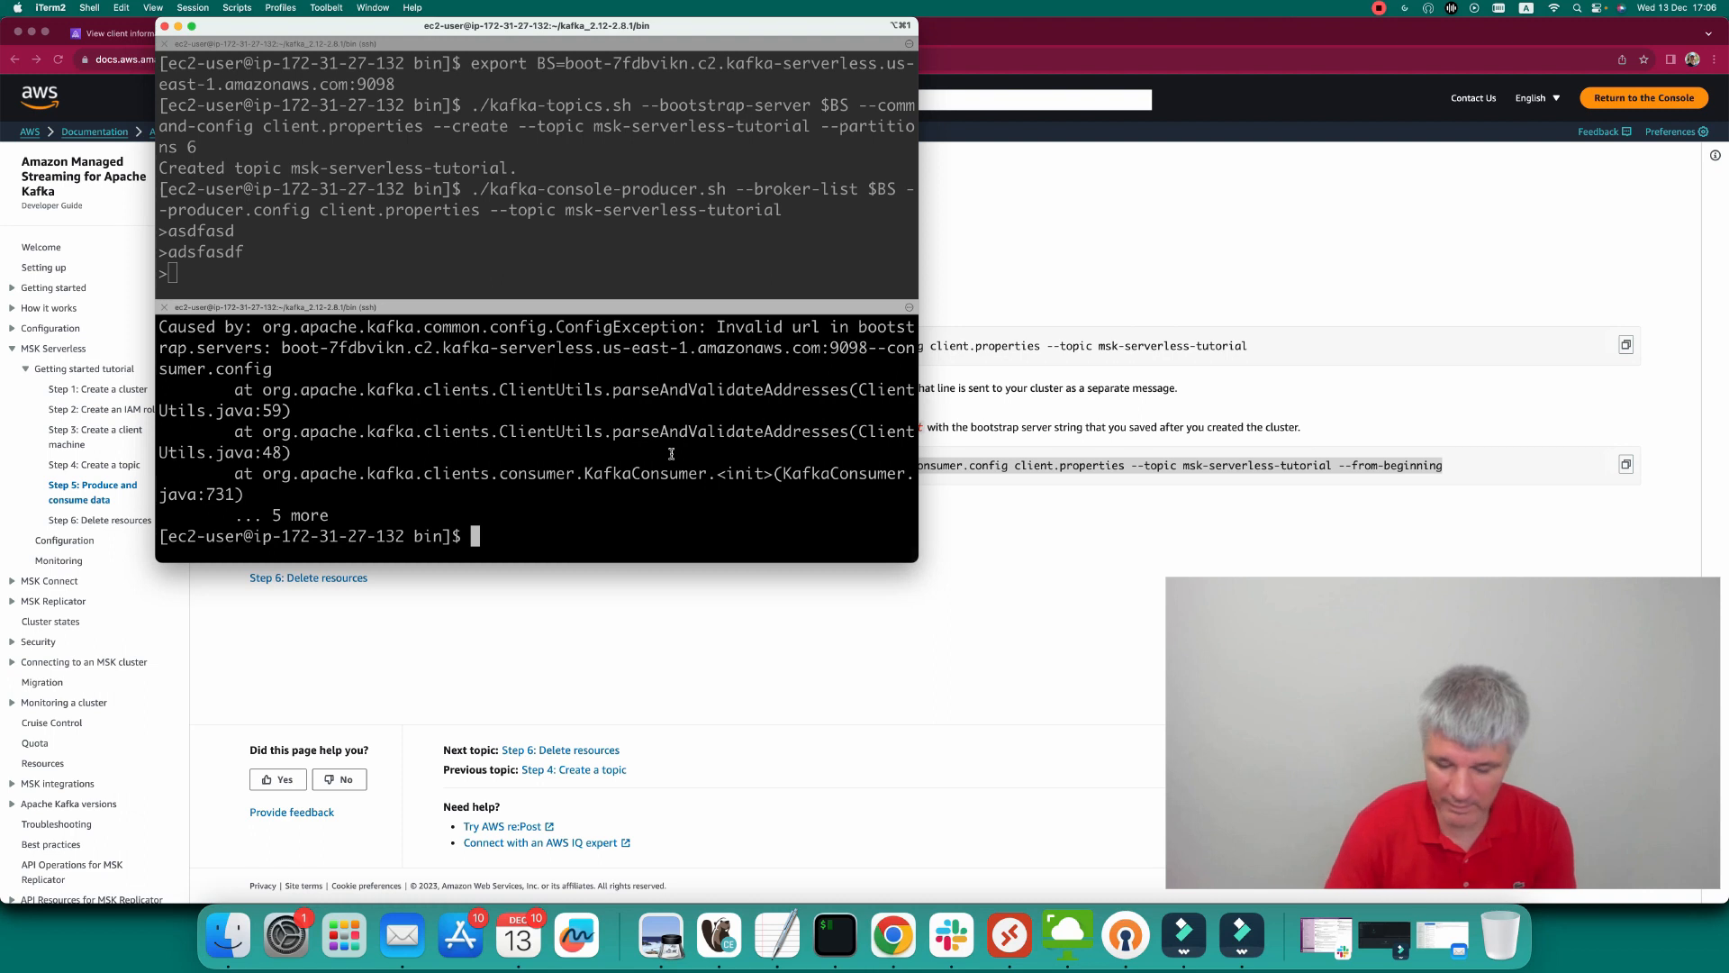
Recall the consumer command, insert the missing space between $BS and --consumer.config, and run it.
key(Up)
key(Left)
key(Left)
key(Left)
key(Left)
key(Left)
key(Left)
key(Left)
key(Left)
key(Left)
key(Left)
key(Left)
key(Left)
key(Left)
key(Left)
key(Left)
key(Left)
key(Left)
key(Left)
key(Left)
key(Left)
key(Left)
key(Left)
key(Left)
key(Left)
key(Left)
key(Left)
key(Left)
key(Left)
key(Left)
key(Left)
key(Left)
key(Left)
key(Left)
key(Left)
key(Left)
key(Left)
key(Left)
key(Left)
key(Left)
key(Left)
key(Left)
key(Left)
key(Left)
key(Left)
key(Left)
key(Left)
key(Left)
key(Left)
key(Left)
key(Left)
key(Left)
key(Left)
key(Left)
key(Left)
key(Left)
key(Left)
key(Left)
key(Left)
key(Left)
key(Left)
key(Left)
key(Left)
key(Left)
key(Left)
key(Left)
key(Left)
key(Left)
key(Left)
key(Left)
key(Left)
key(Left)
key(Left)
key(Left)
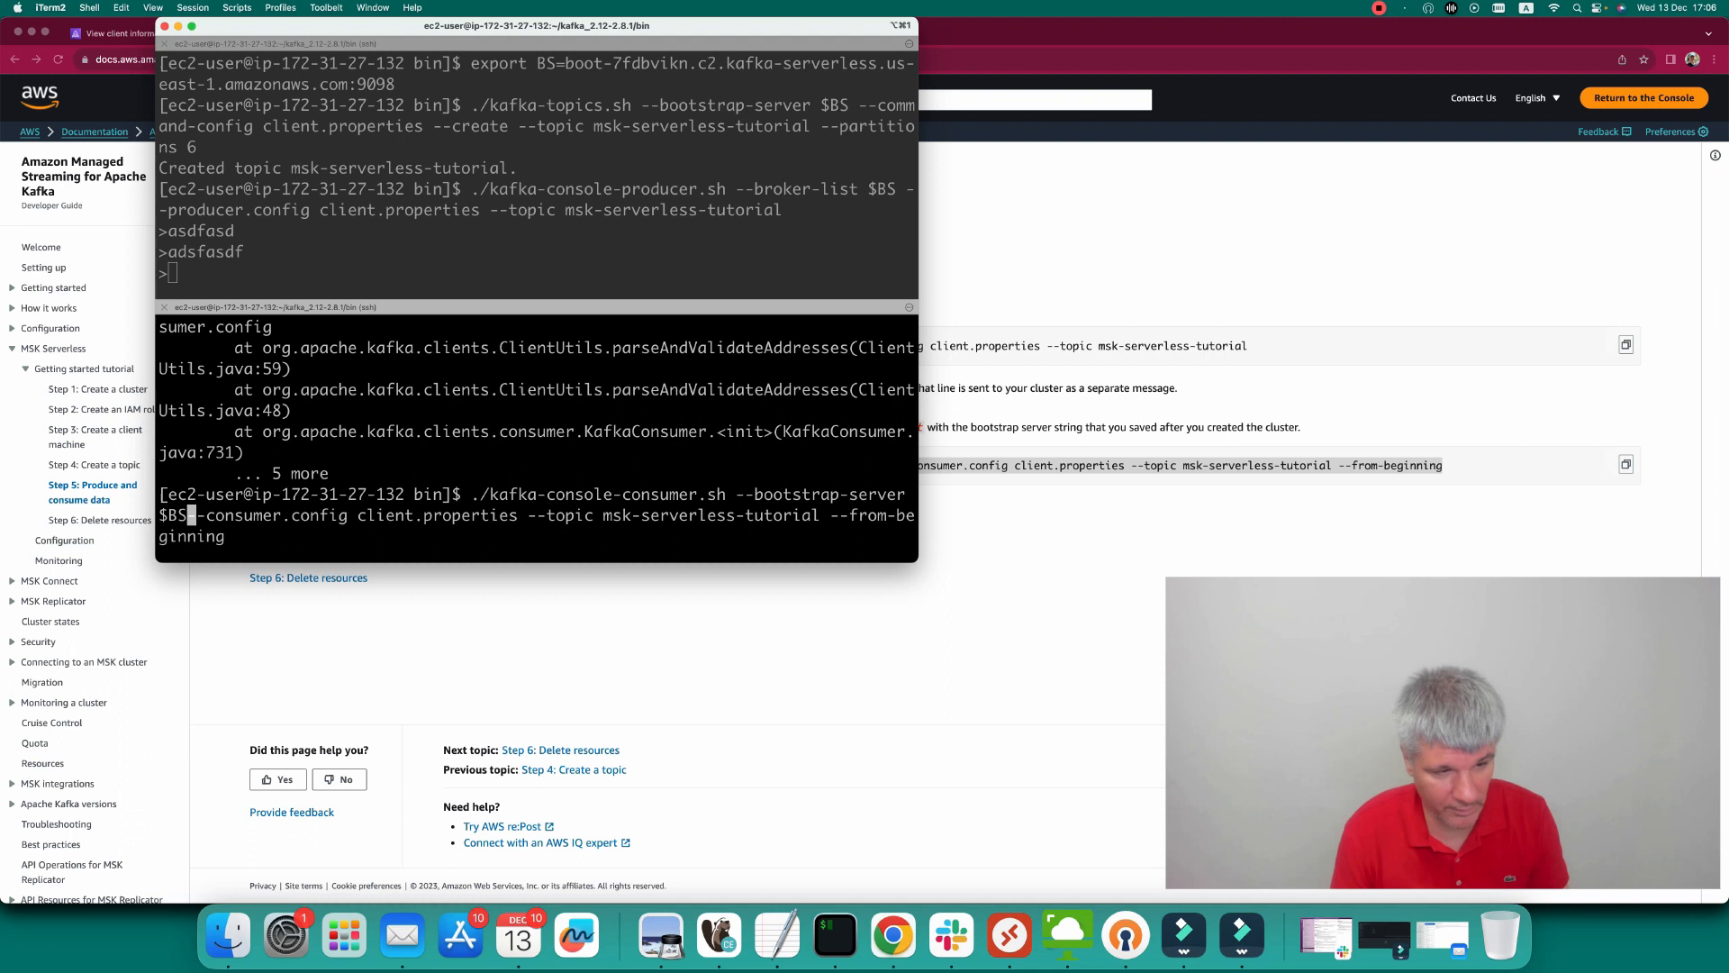
key(Return)
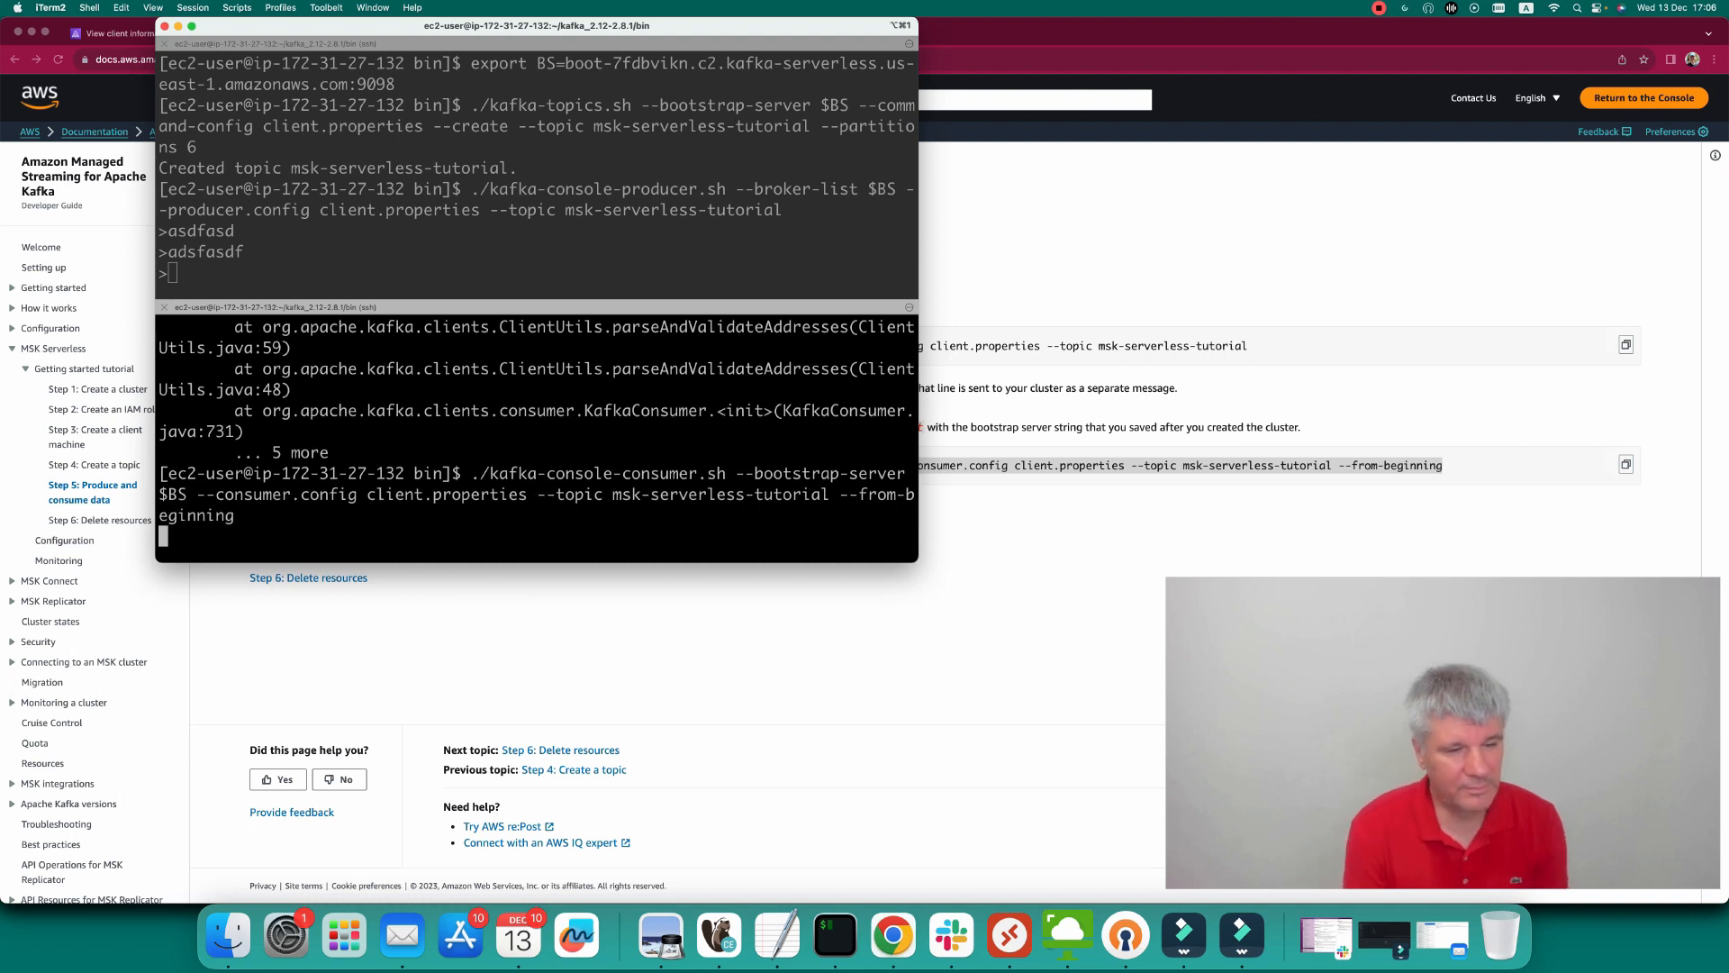